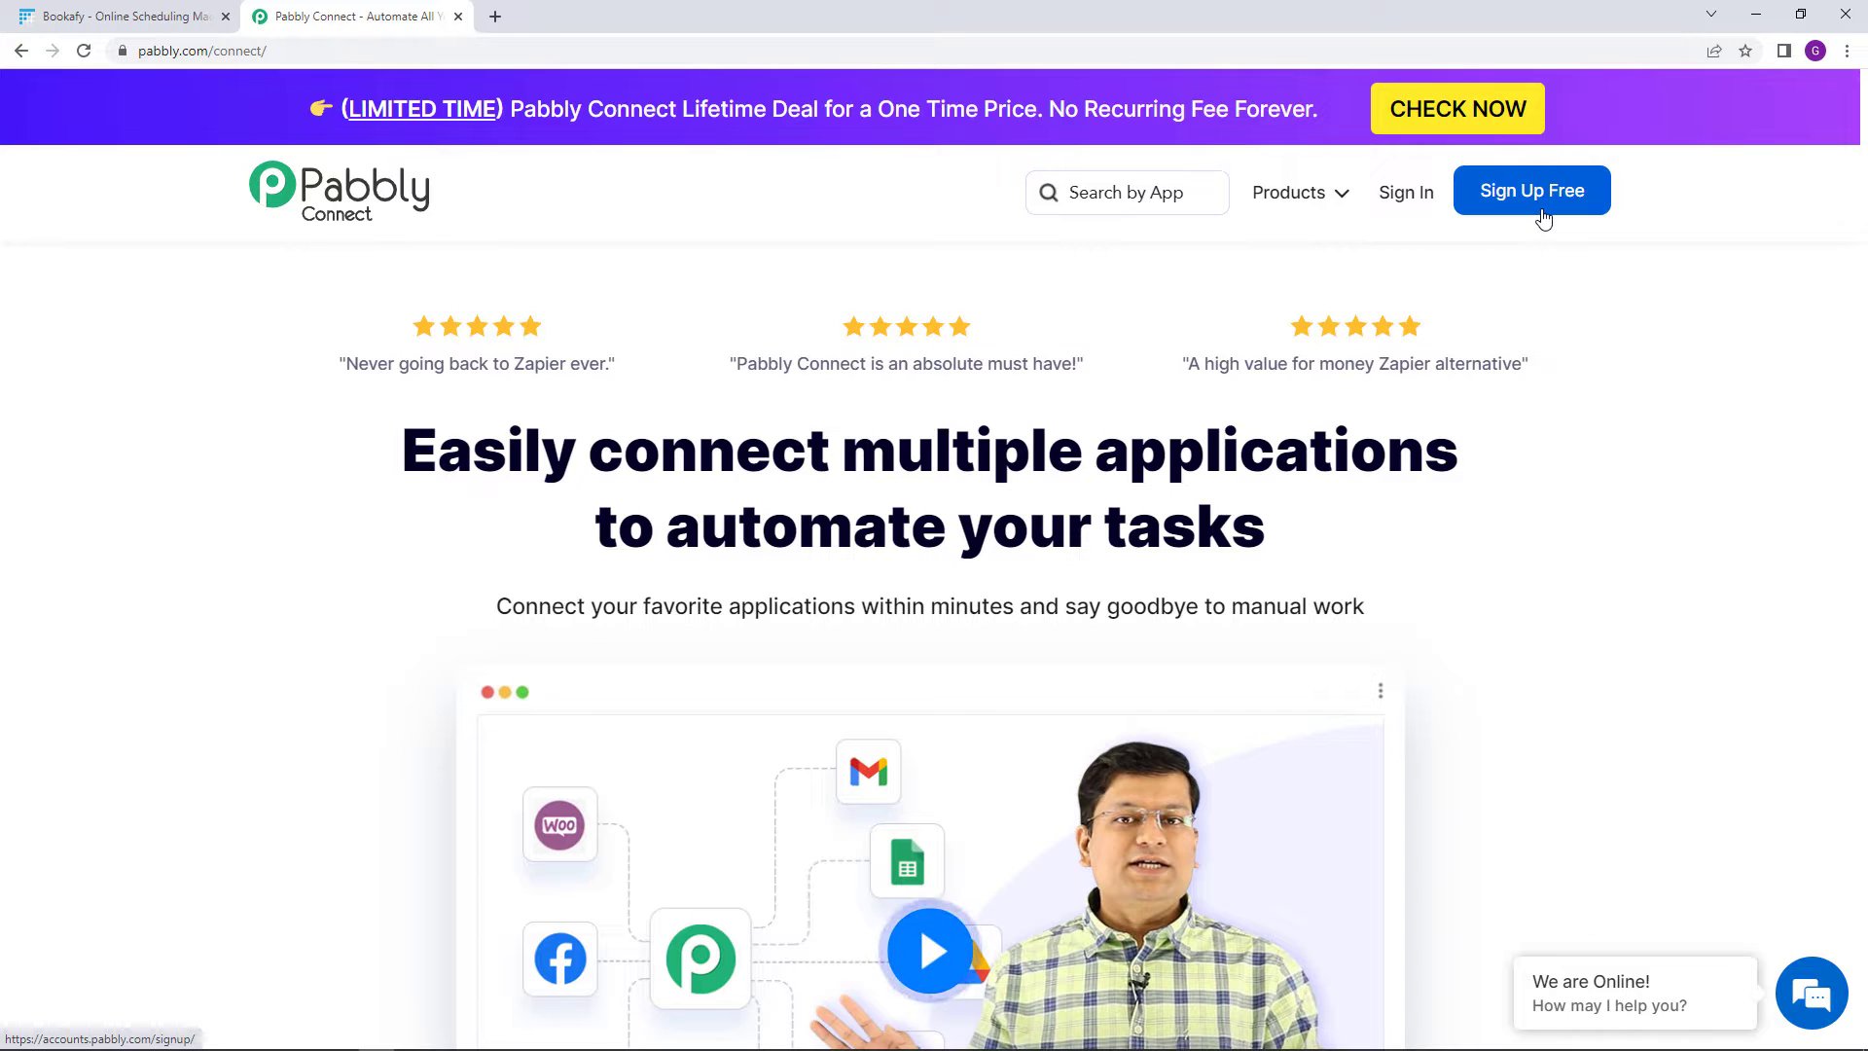
Sign in to Pabbly, open Pabbly Connect and create a workflow named "Google Forms To Bookafy Automation"
click(1421, 206)
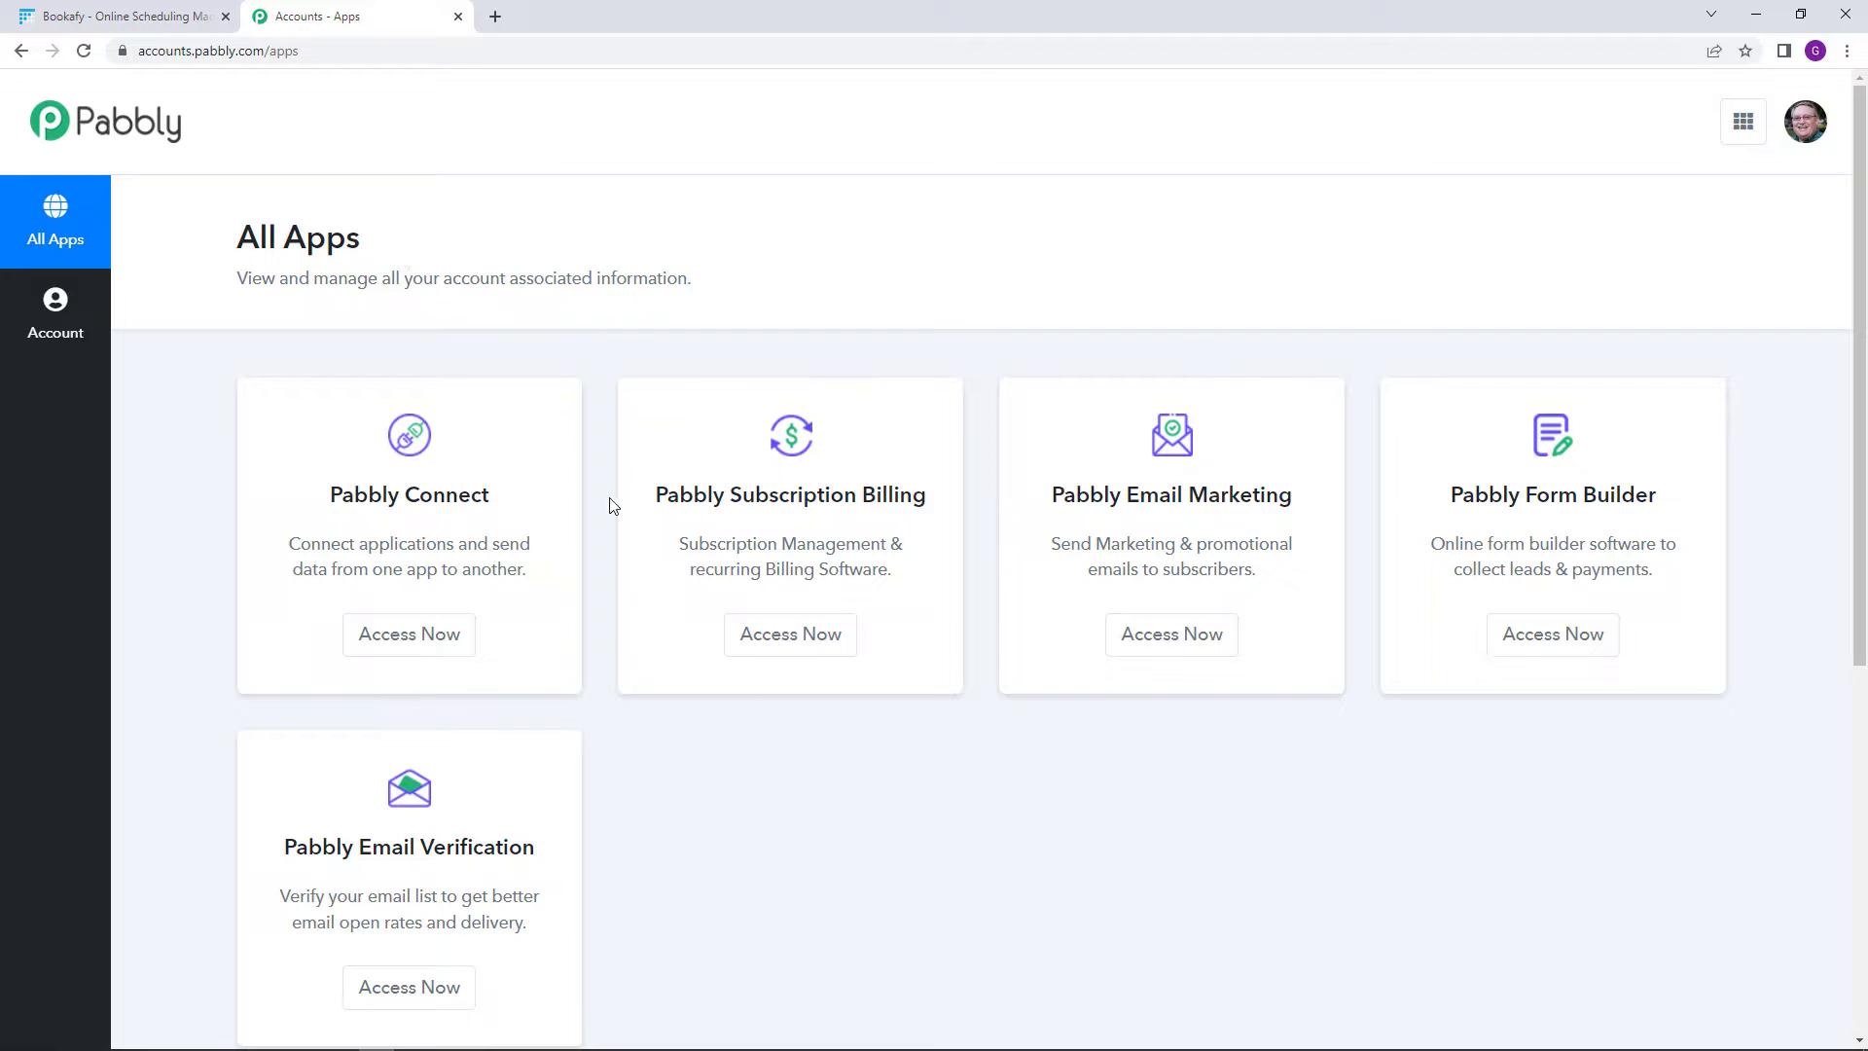
click(452, 631)
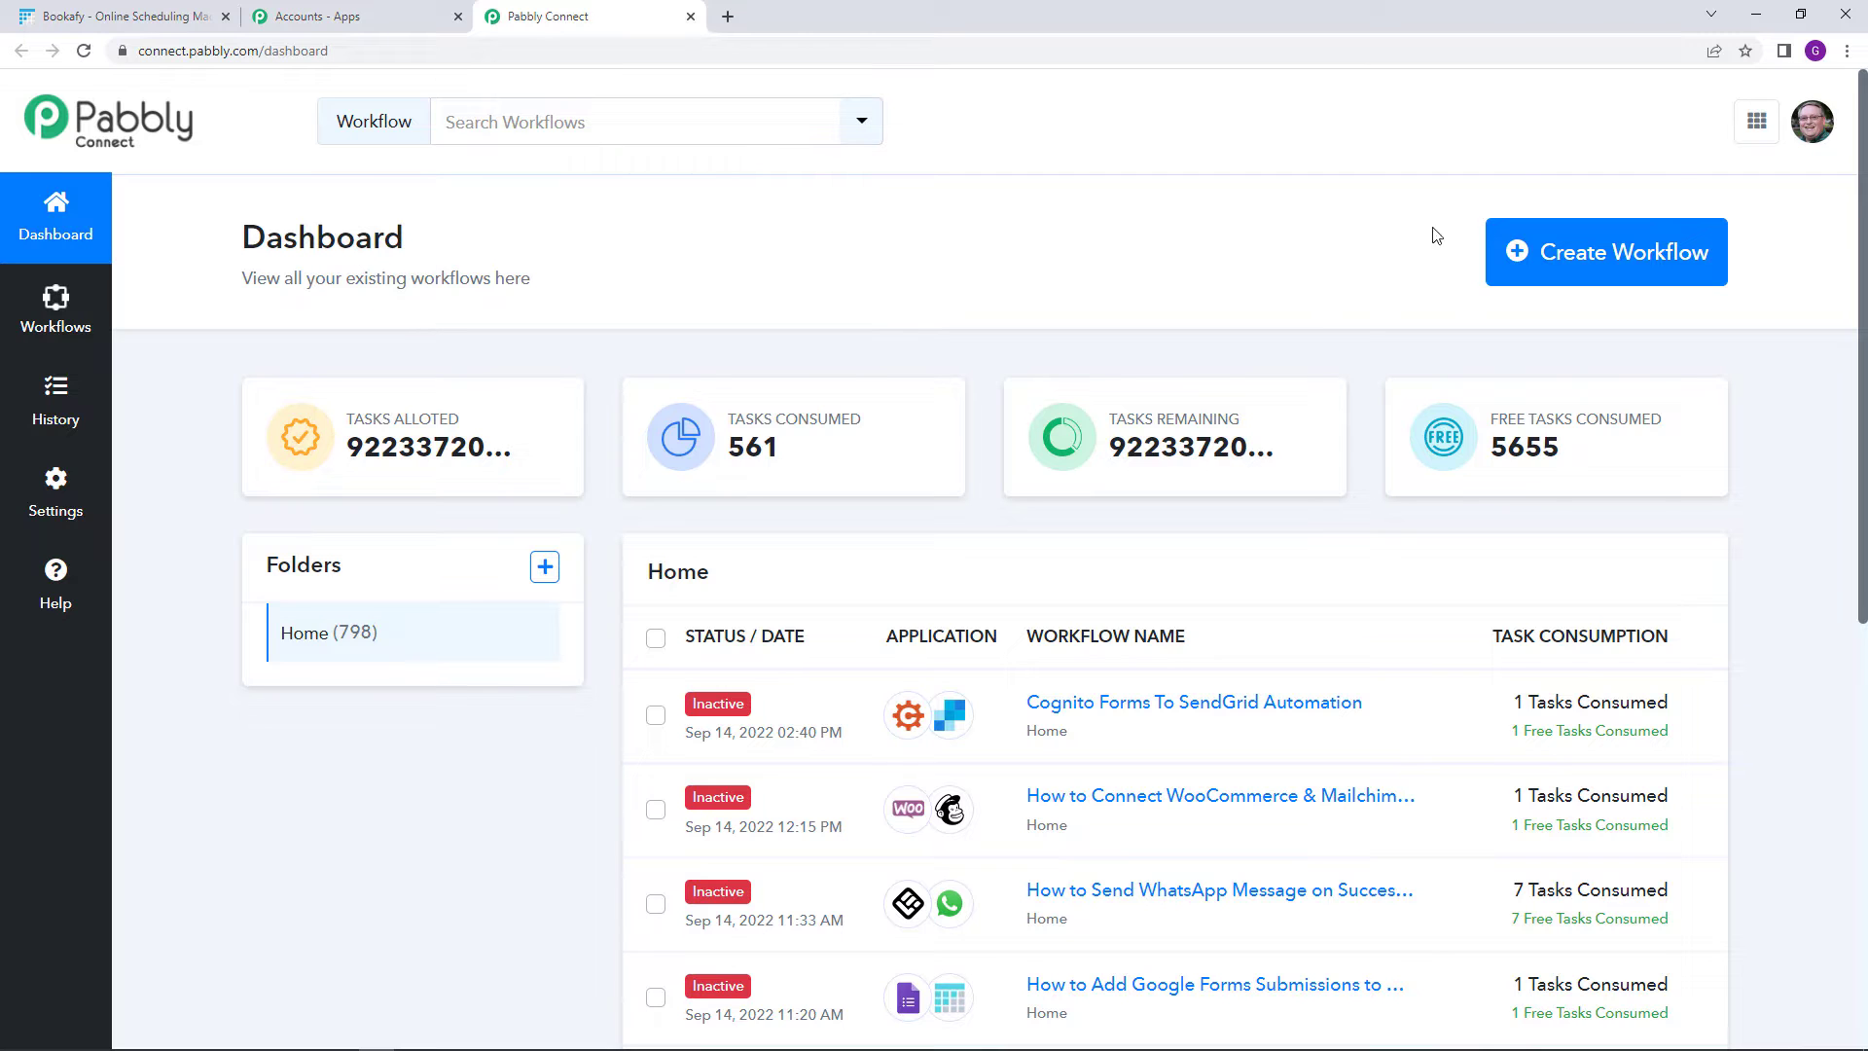
click(1491, 241)
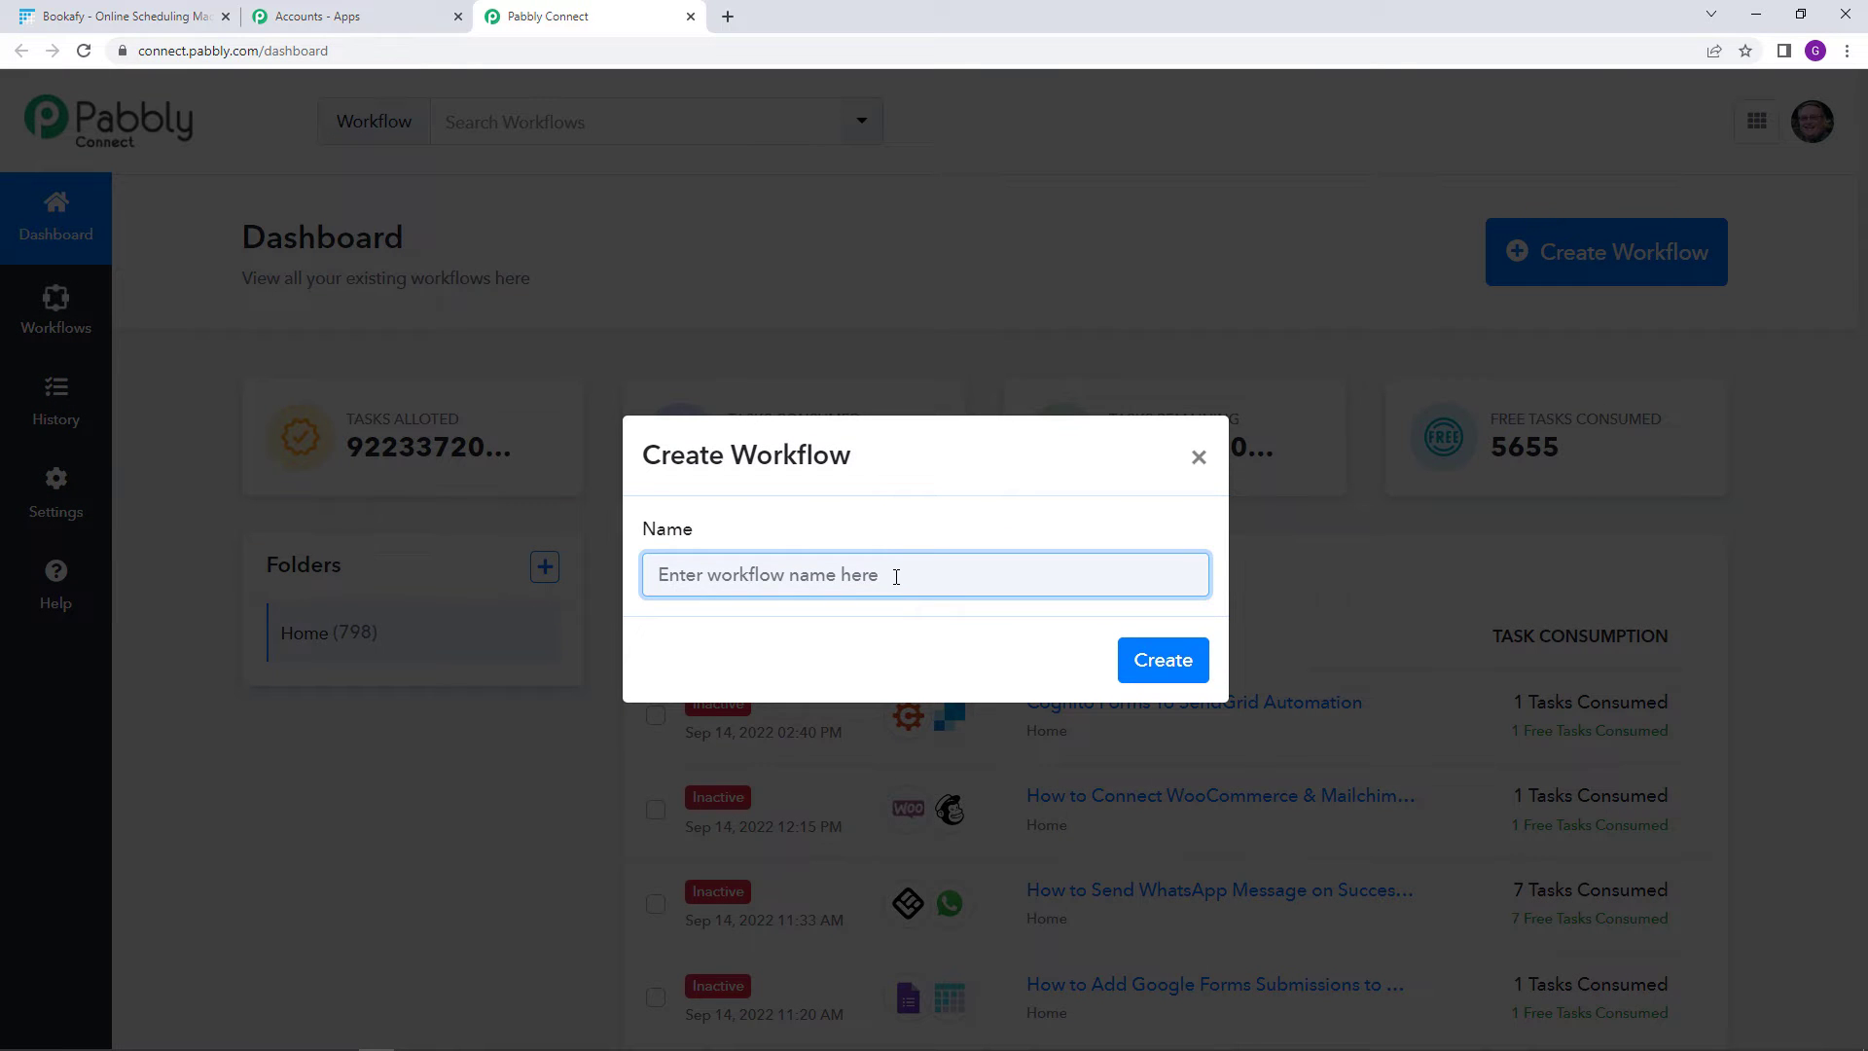
text(Google Forms To )
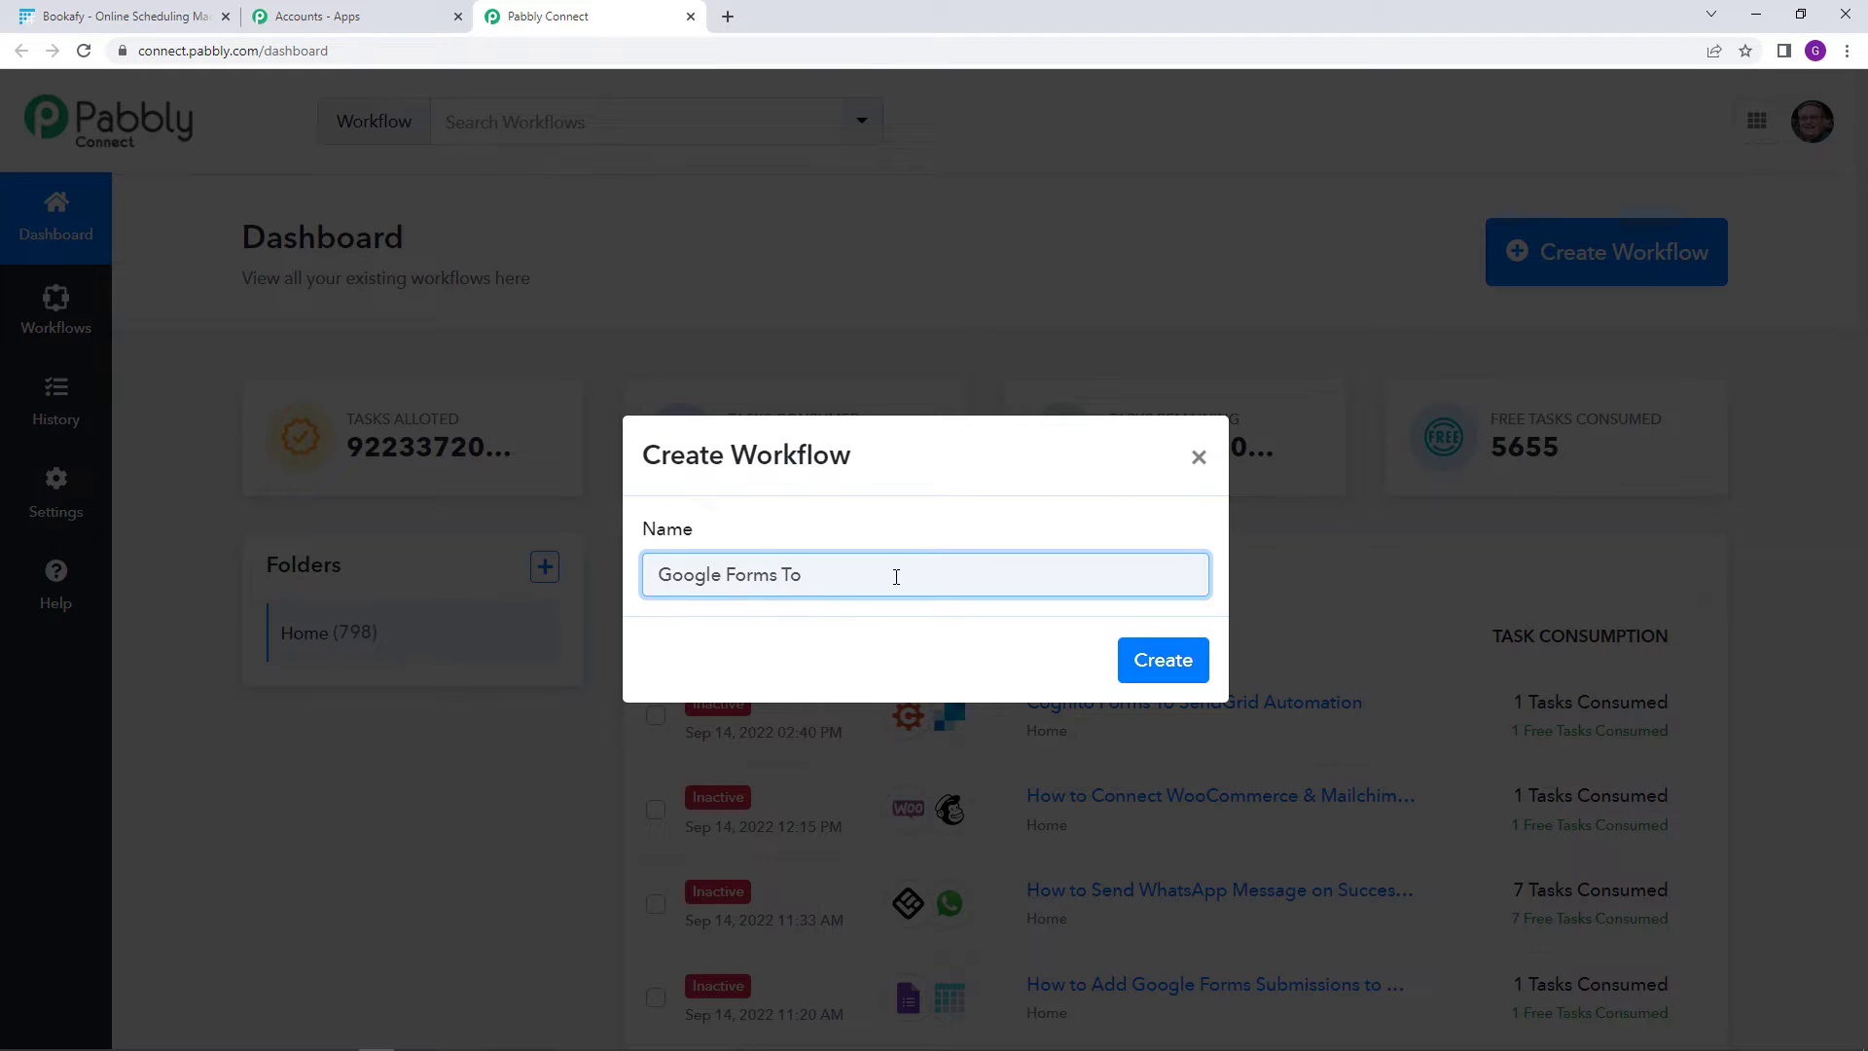
text(Bookafy Automation)
click(1177, 659)
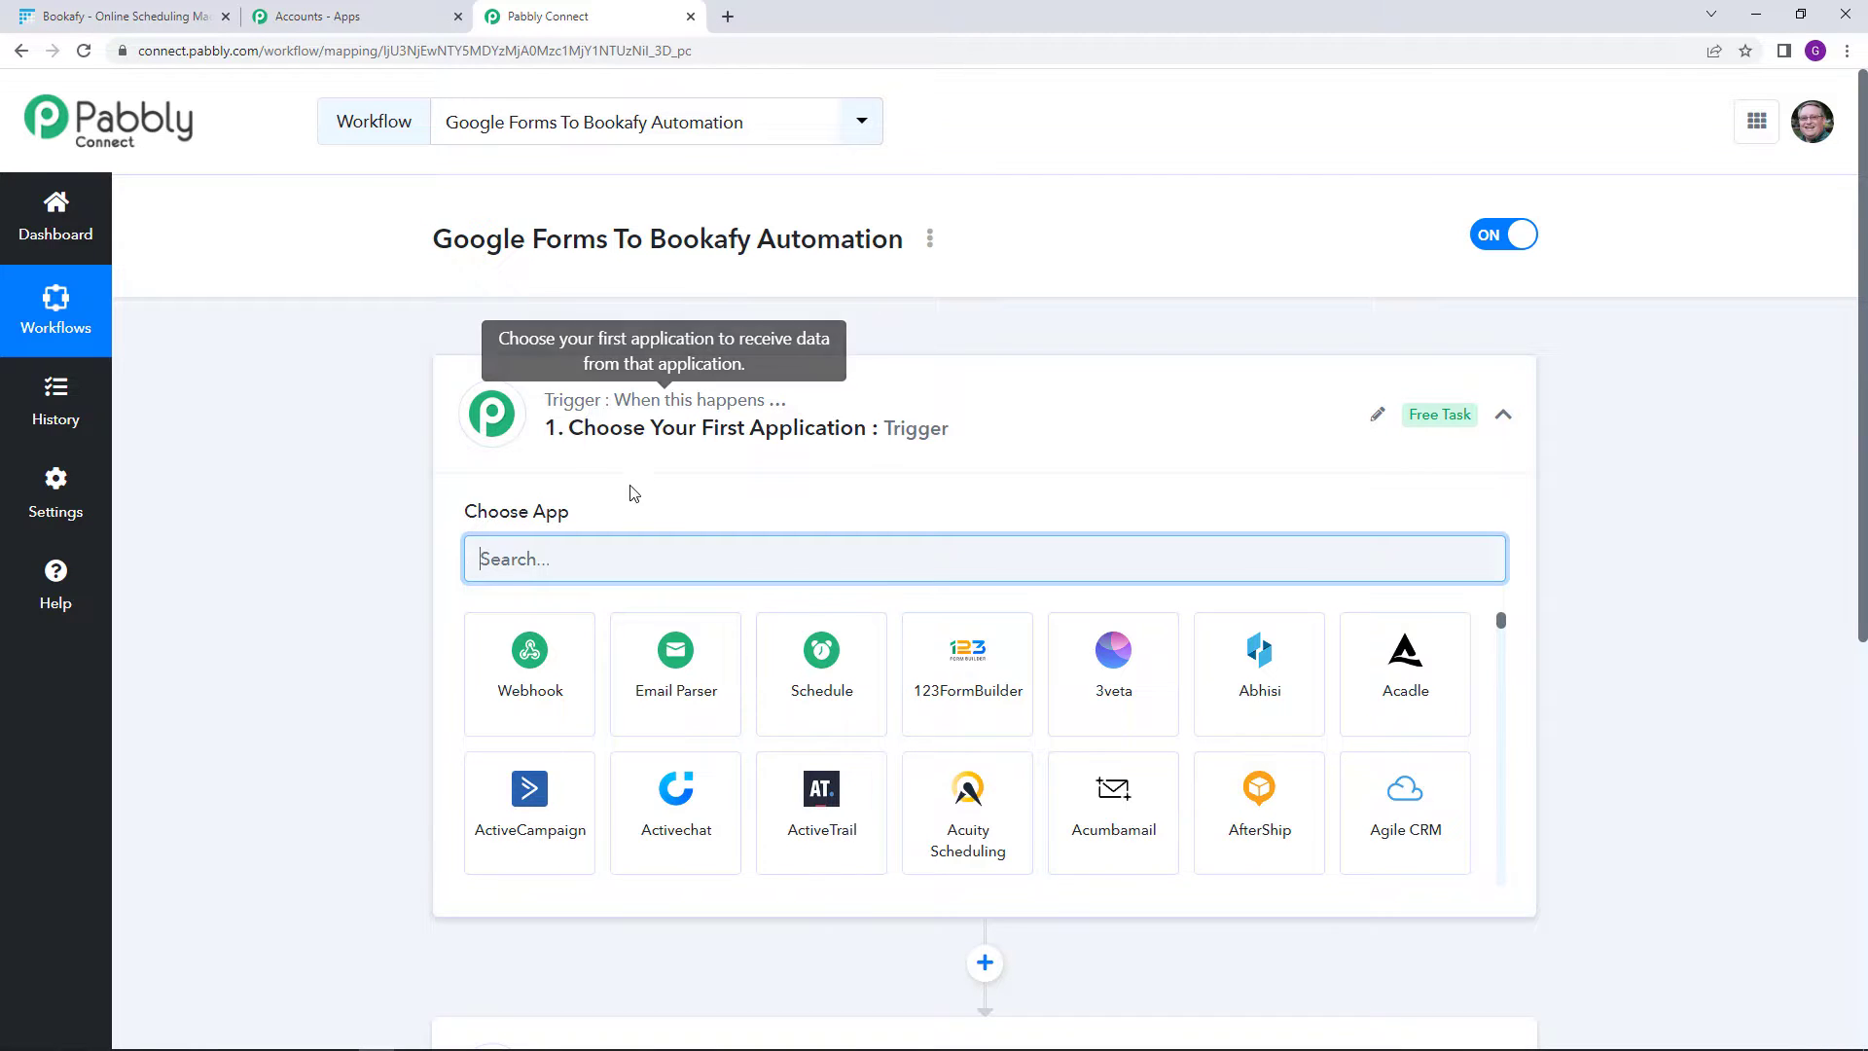
scroll(630, 492, down, 3)
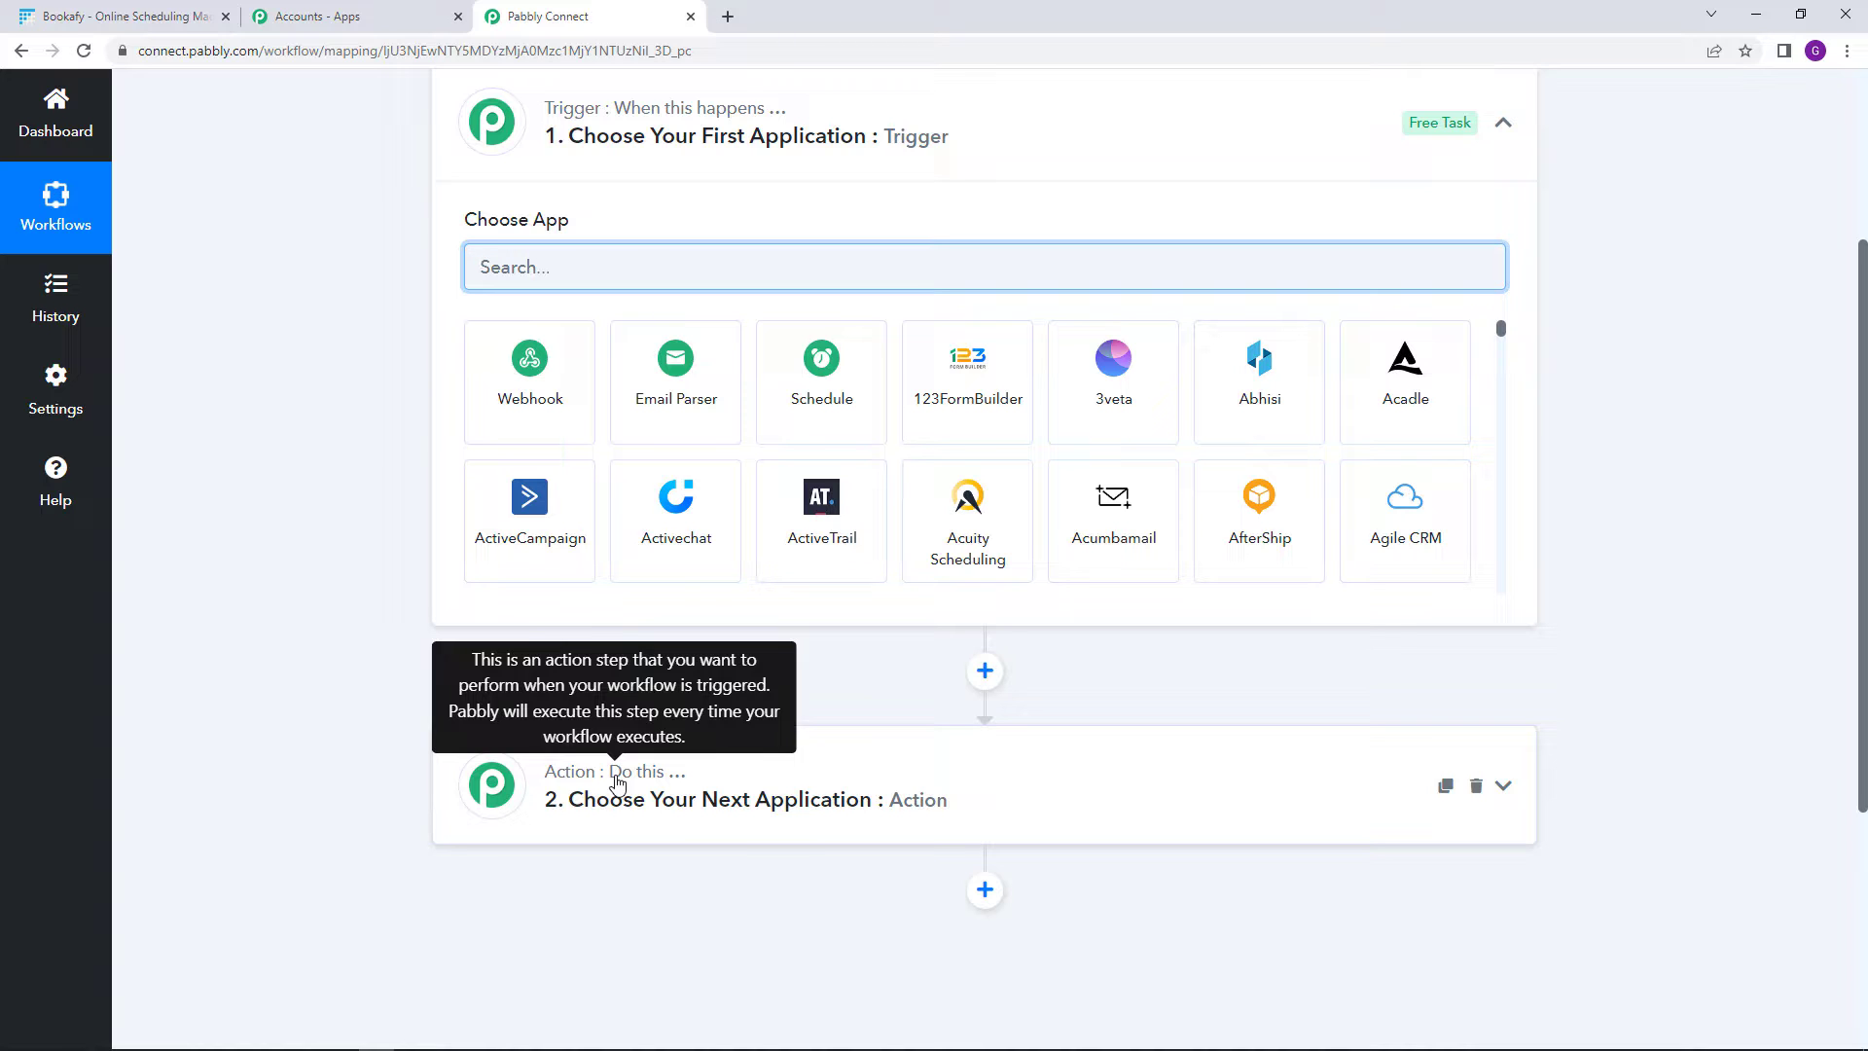
scroll(618, 778, up, 2)
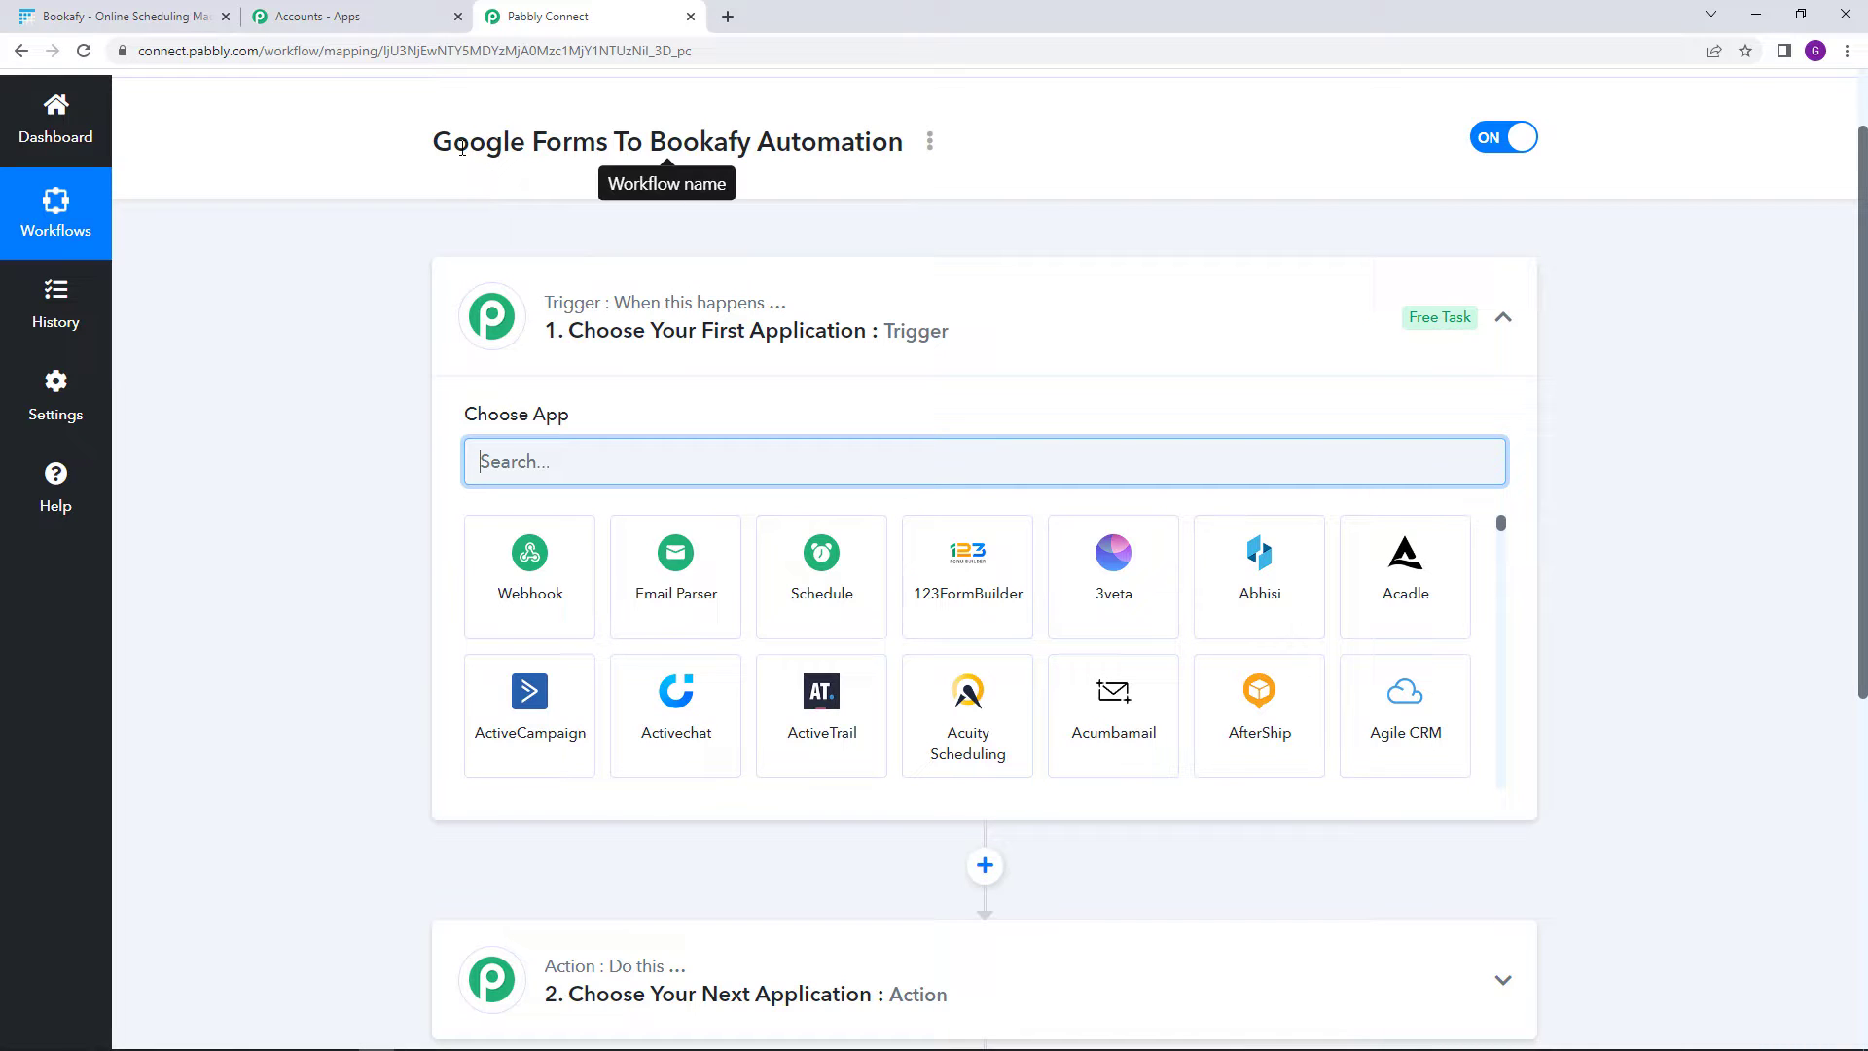
drag(438, 149, 605, 159)
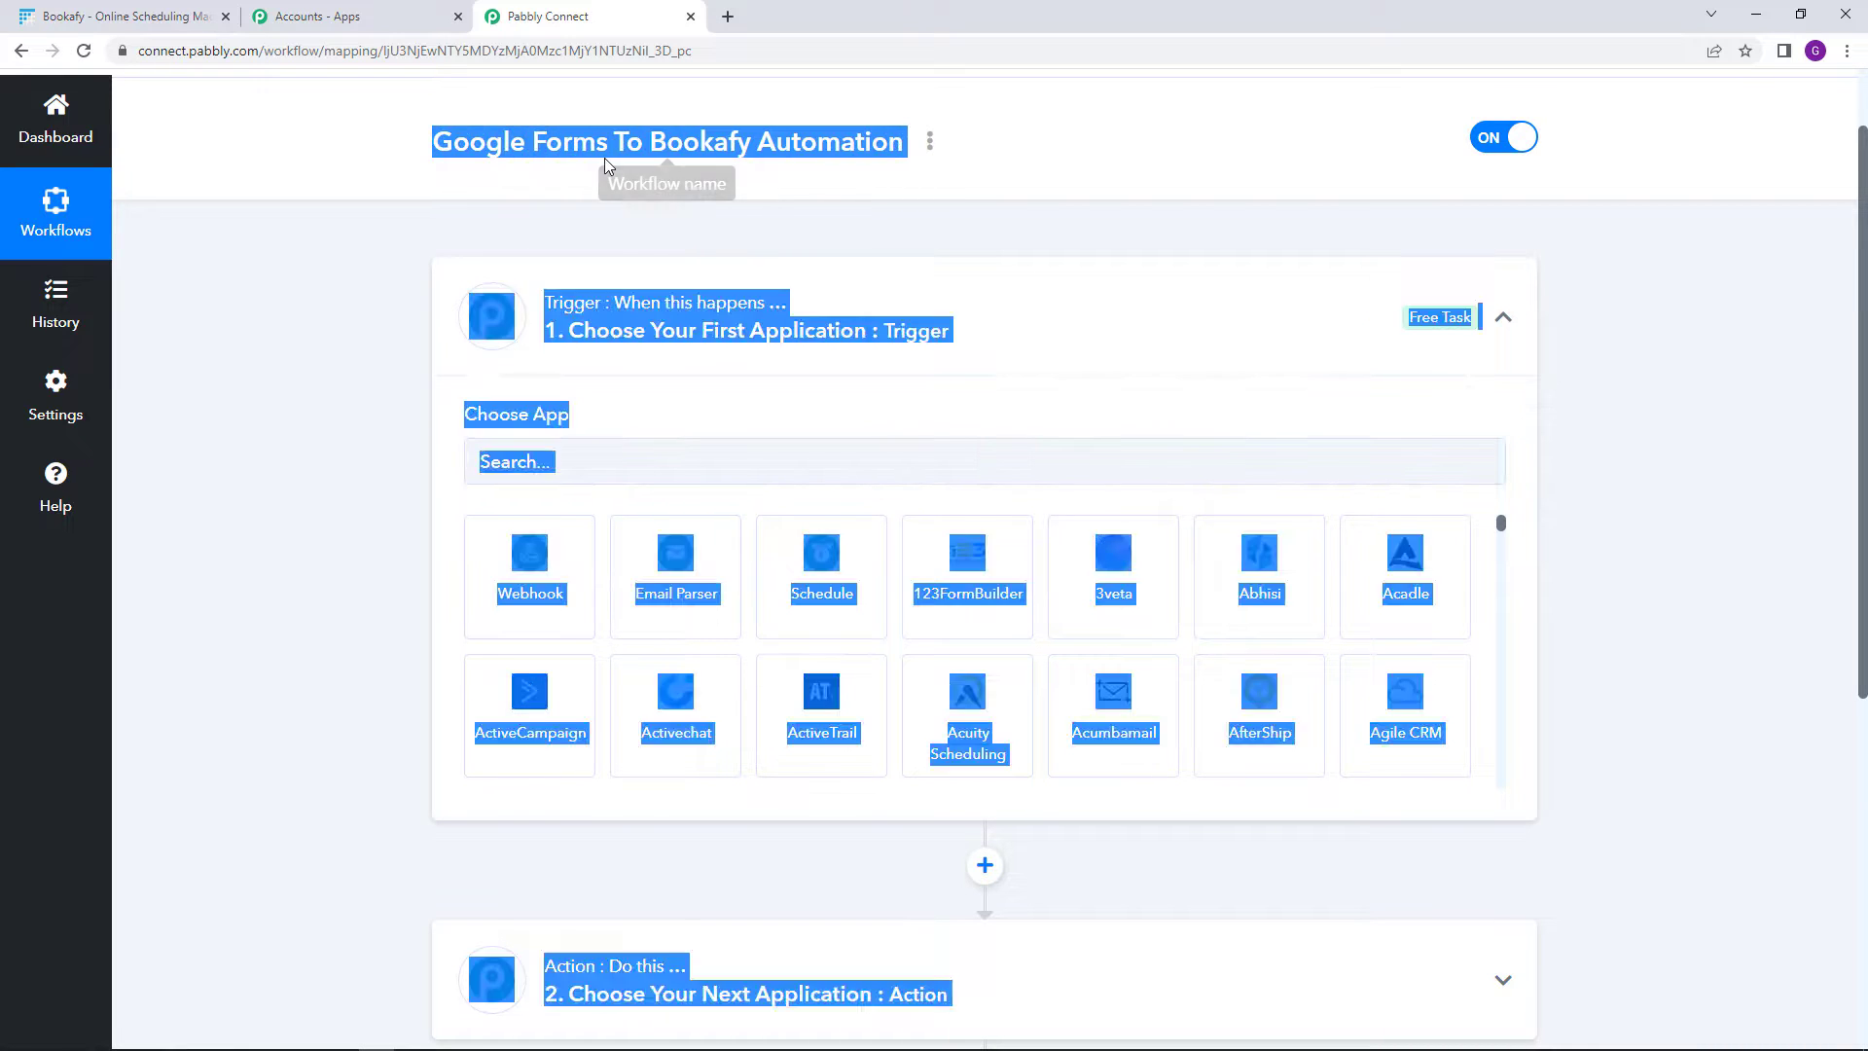
click(606, 159)
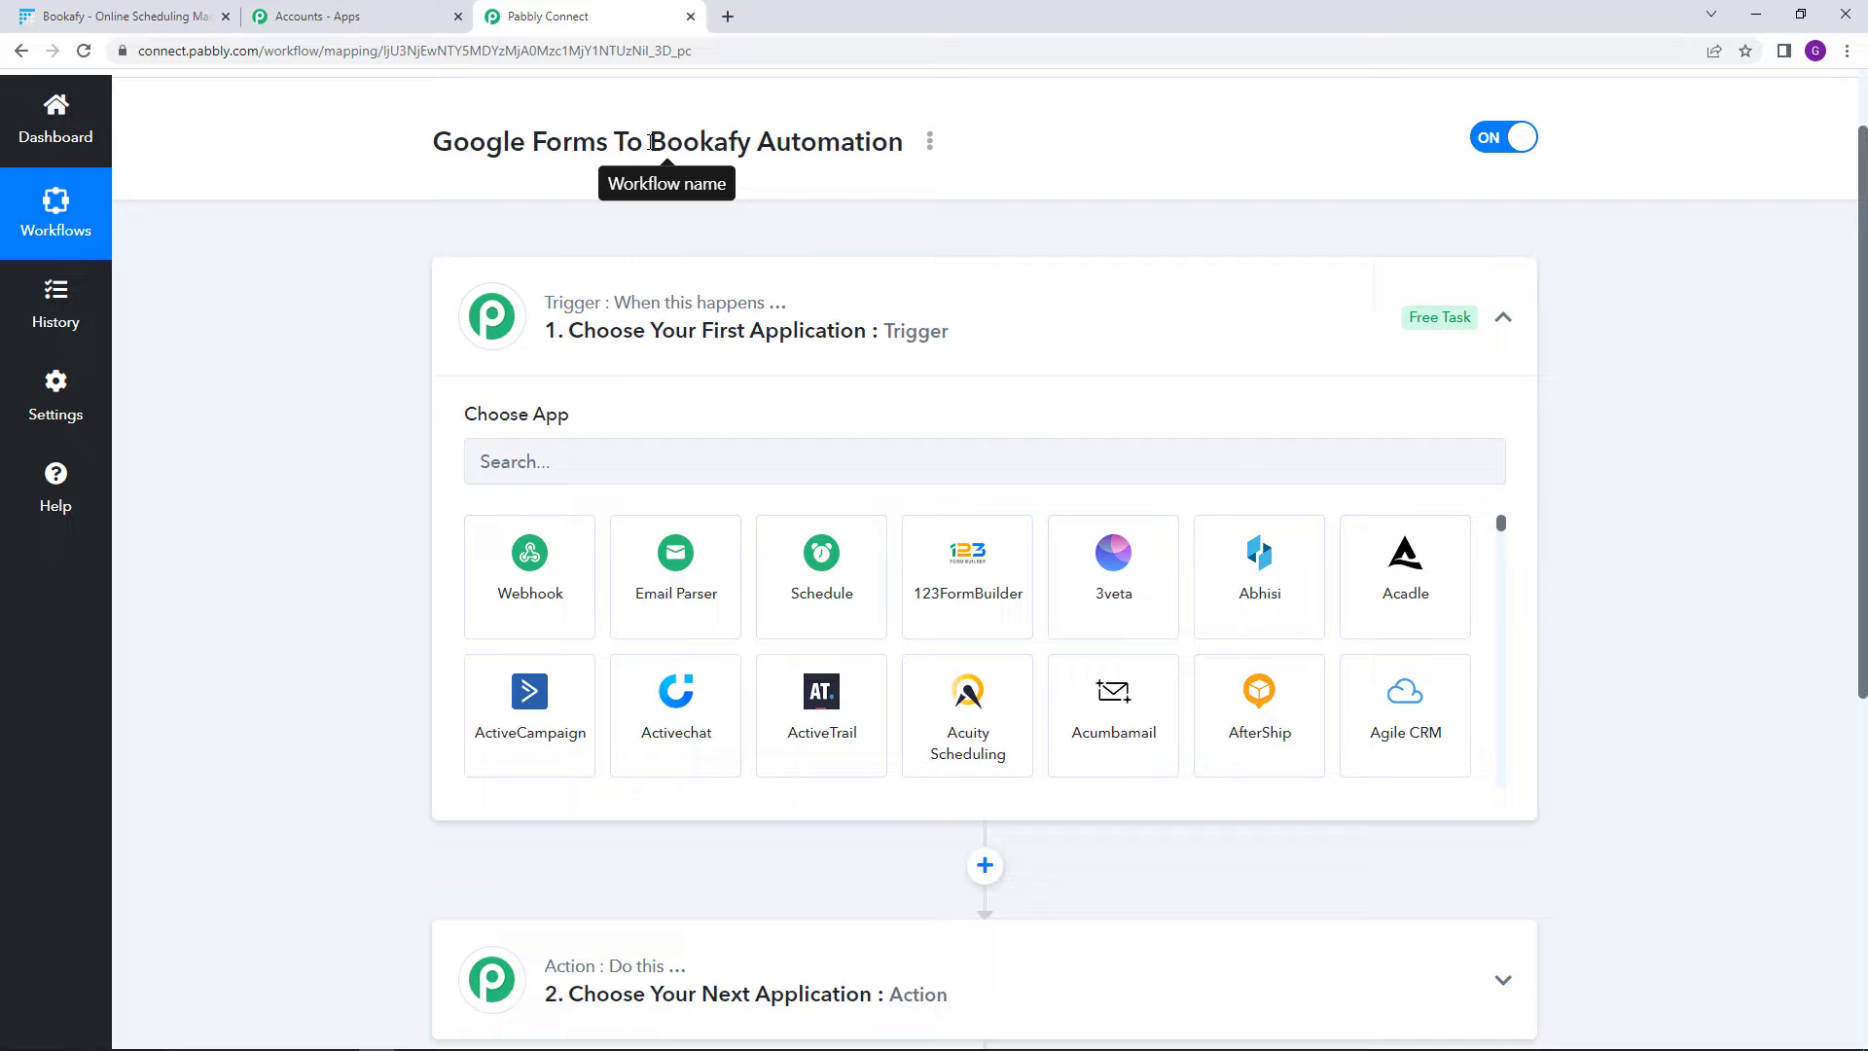
drag(649, 144, 751, 148)
click(778, 199)
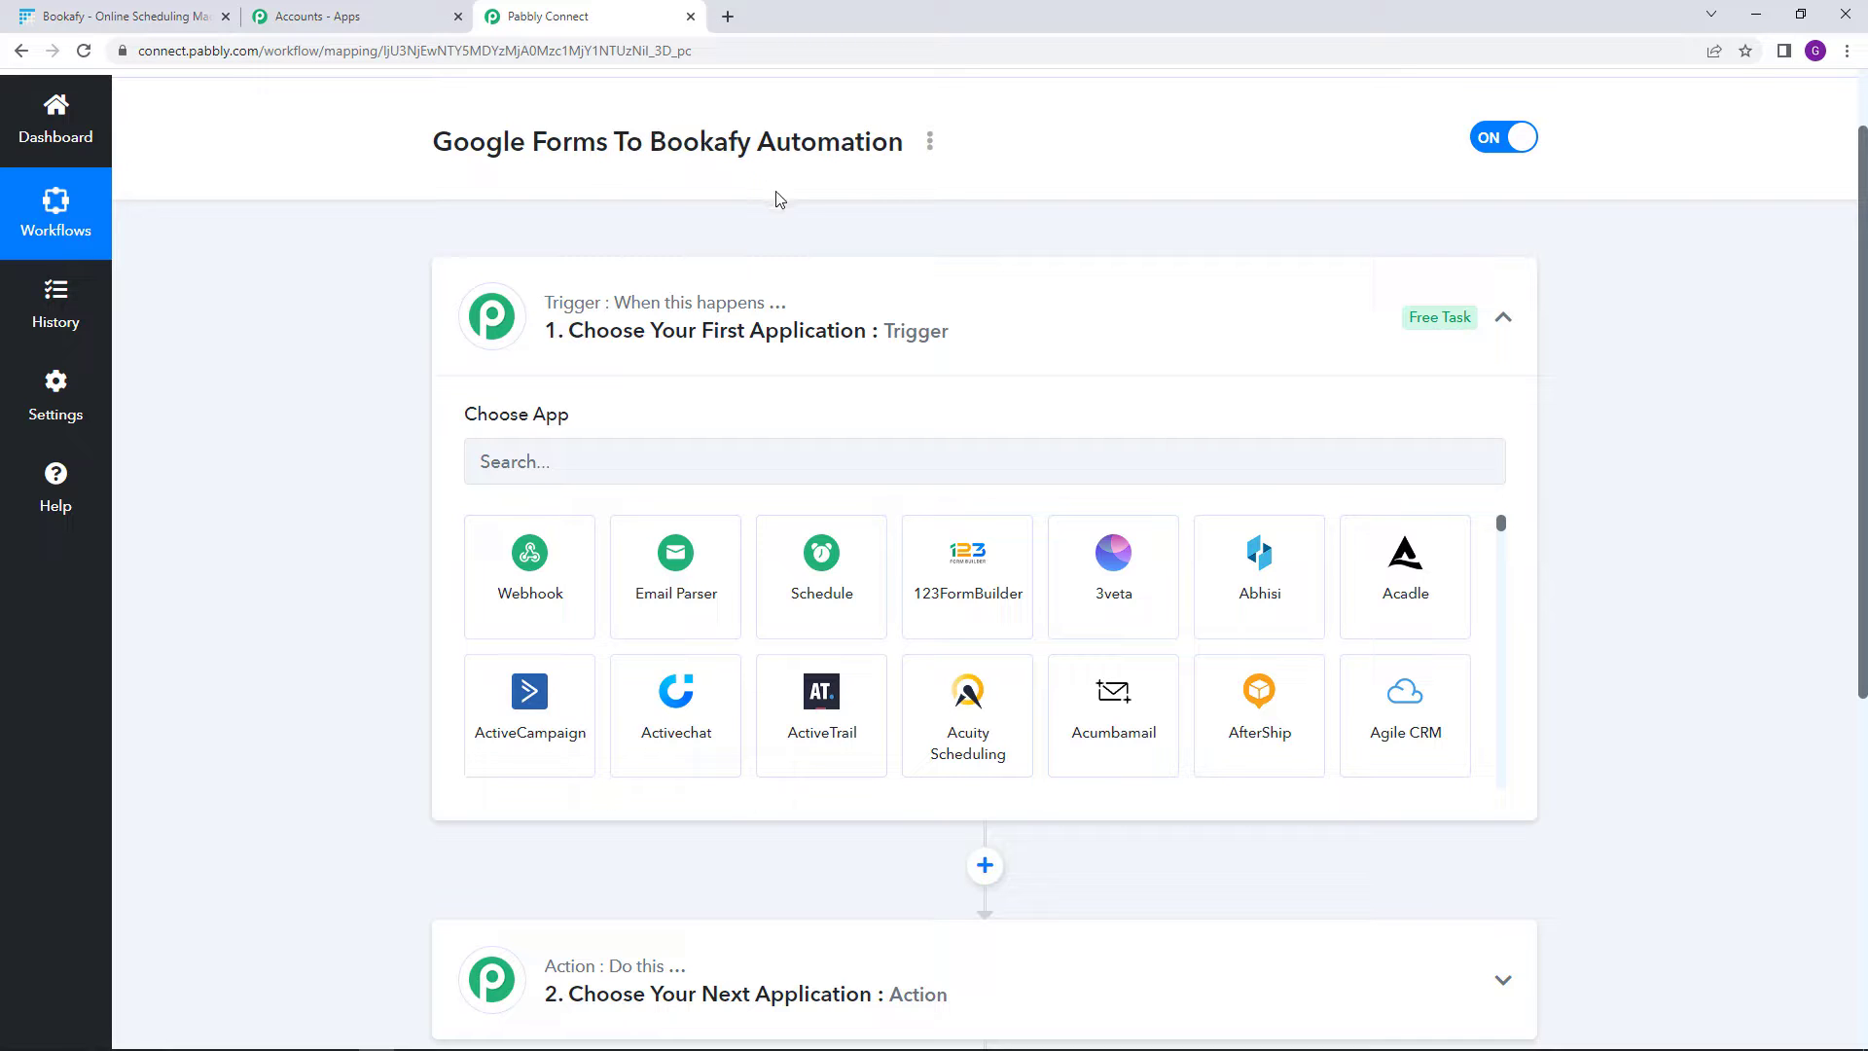
scroll(778, 200, up, 1)
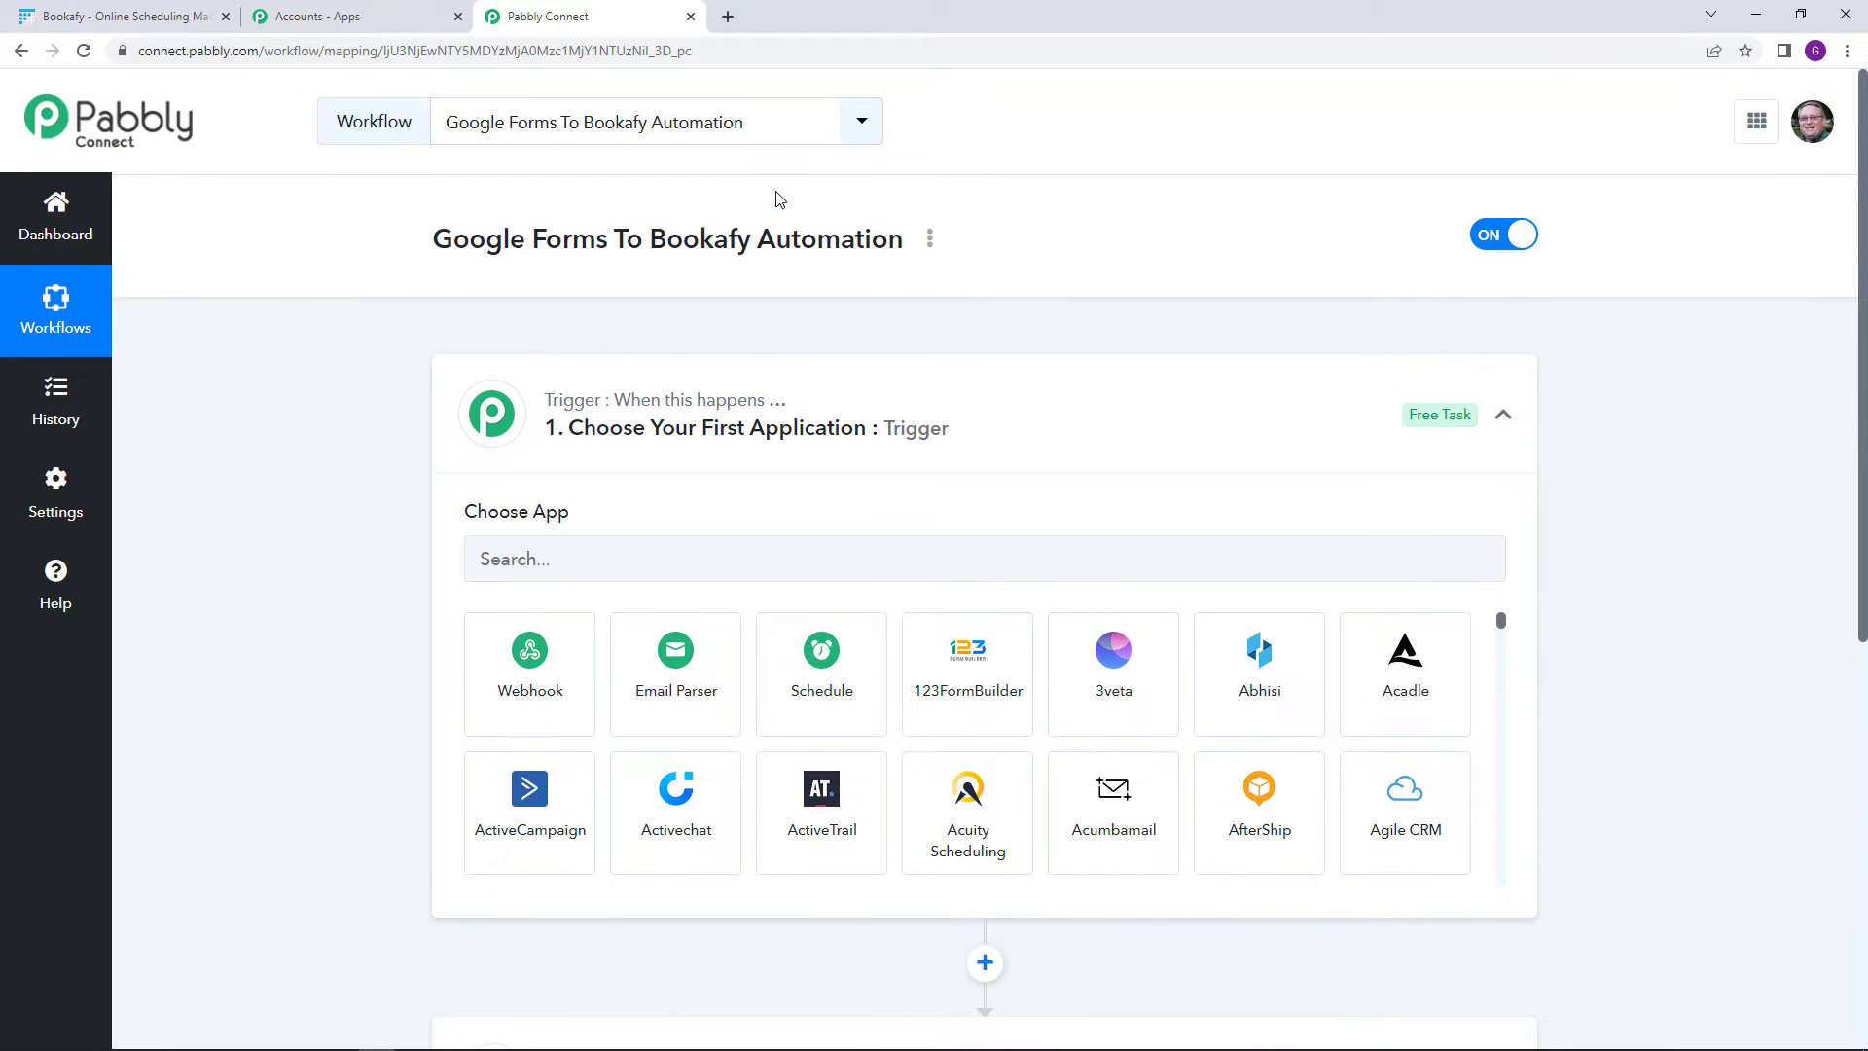
Set the workflow's trigger app to Google Forms with the trigger event New Response Received
click(707, 550)
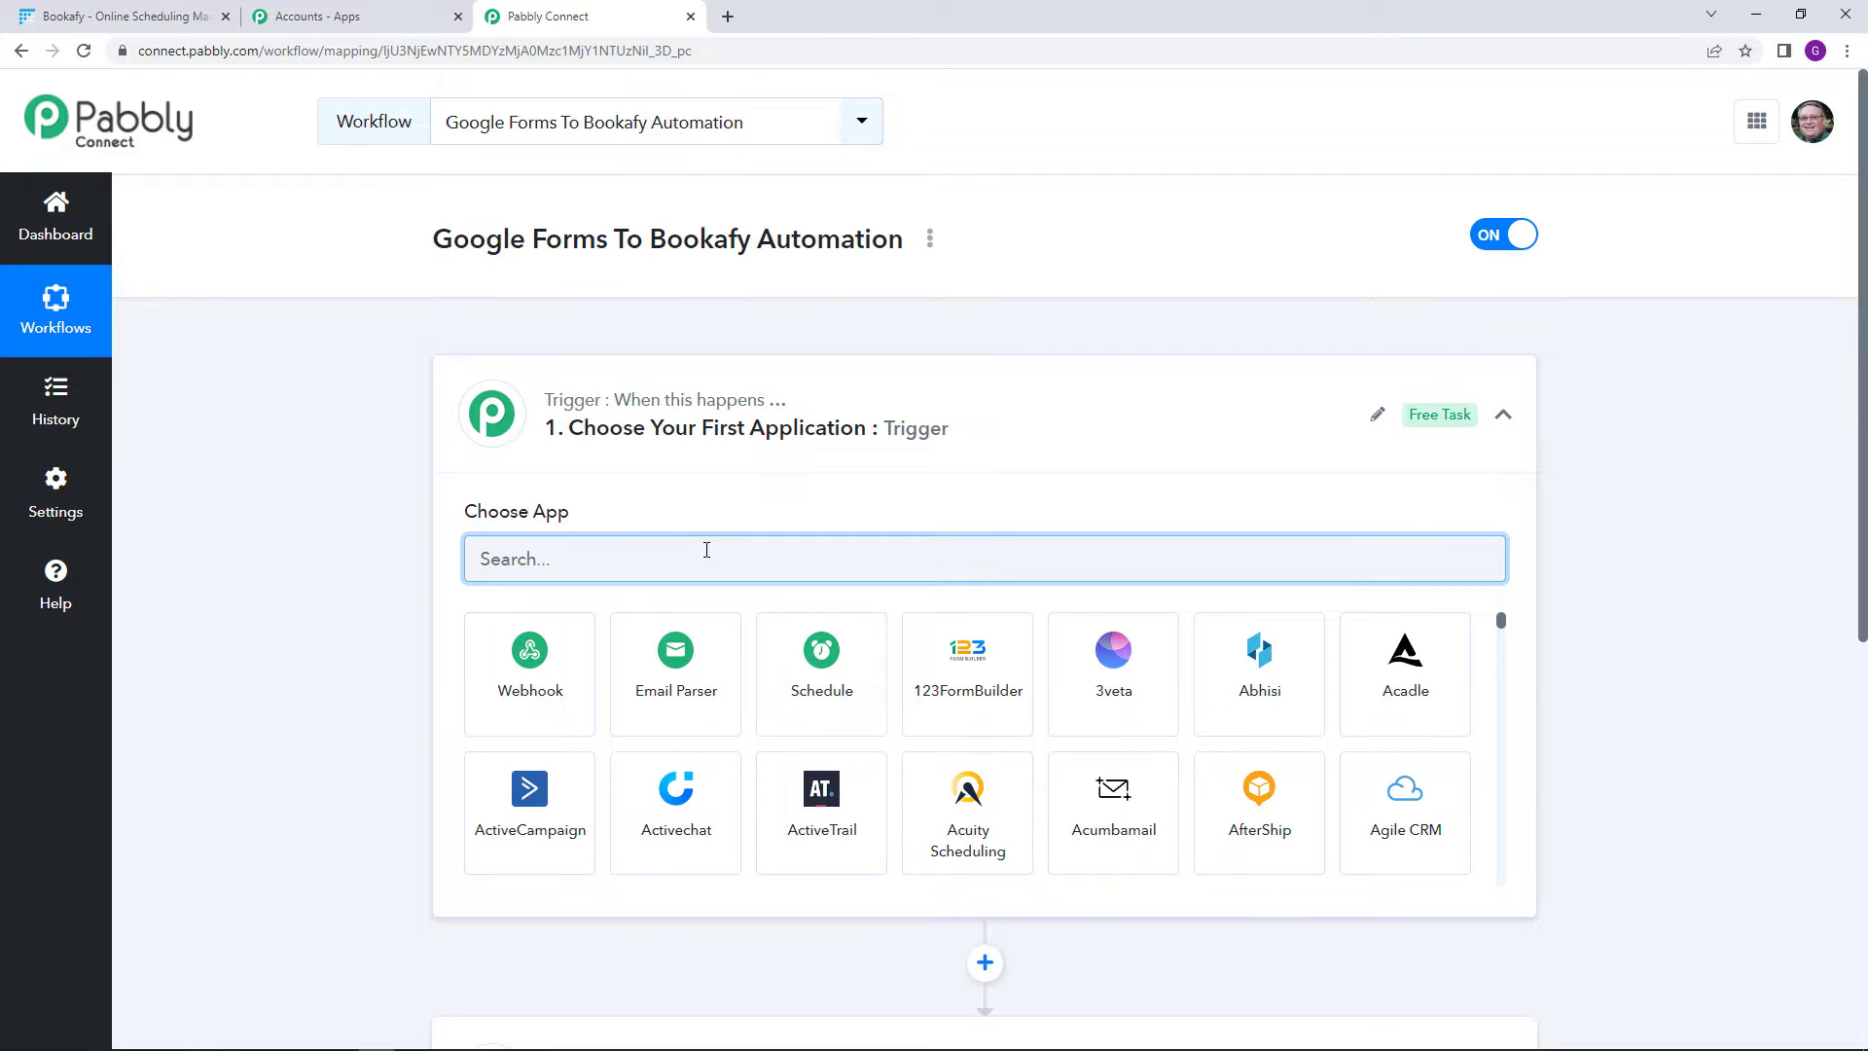
text(Google)
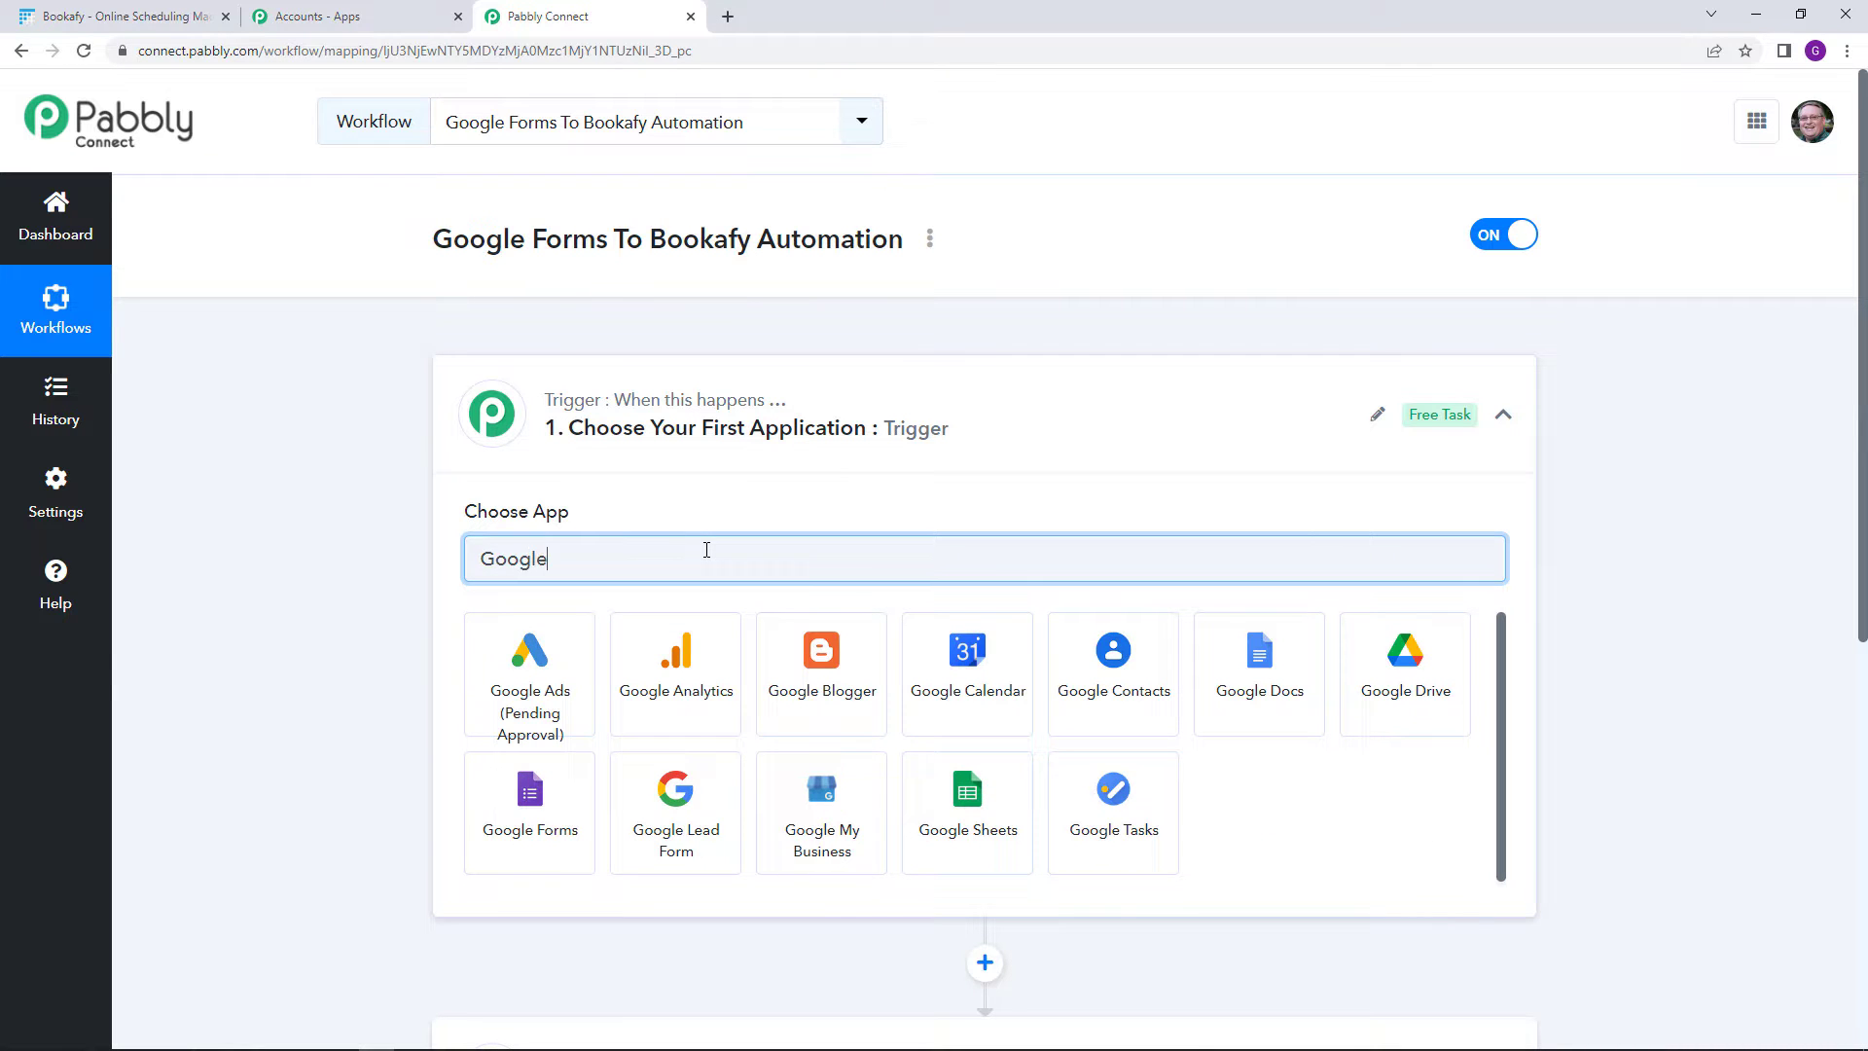
click(565, 788)
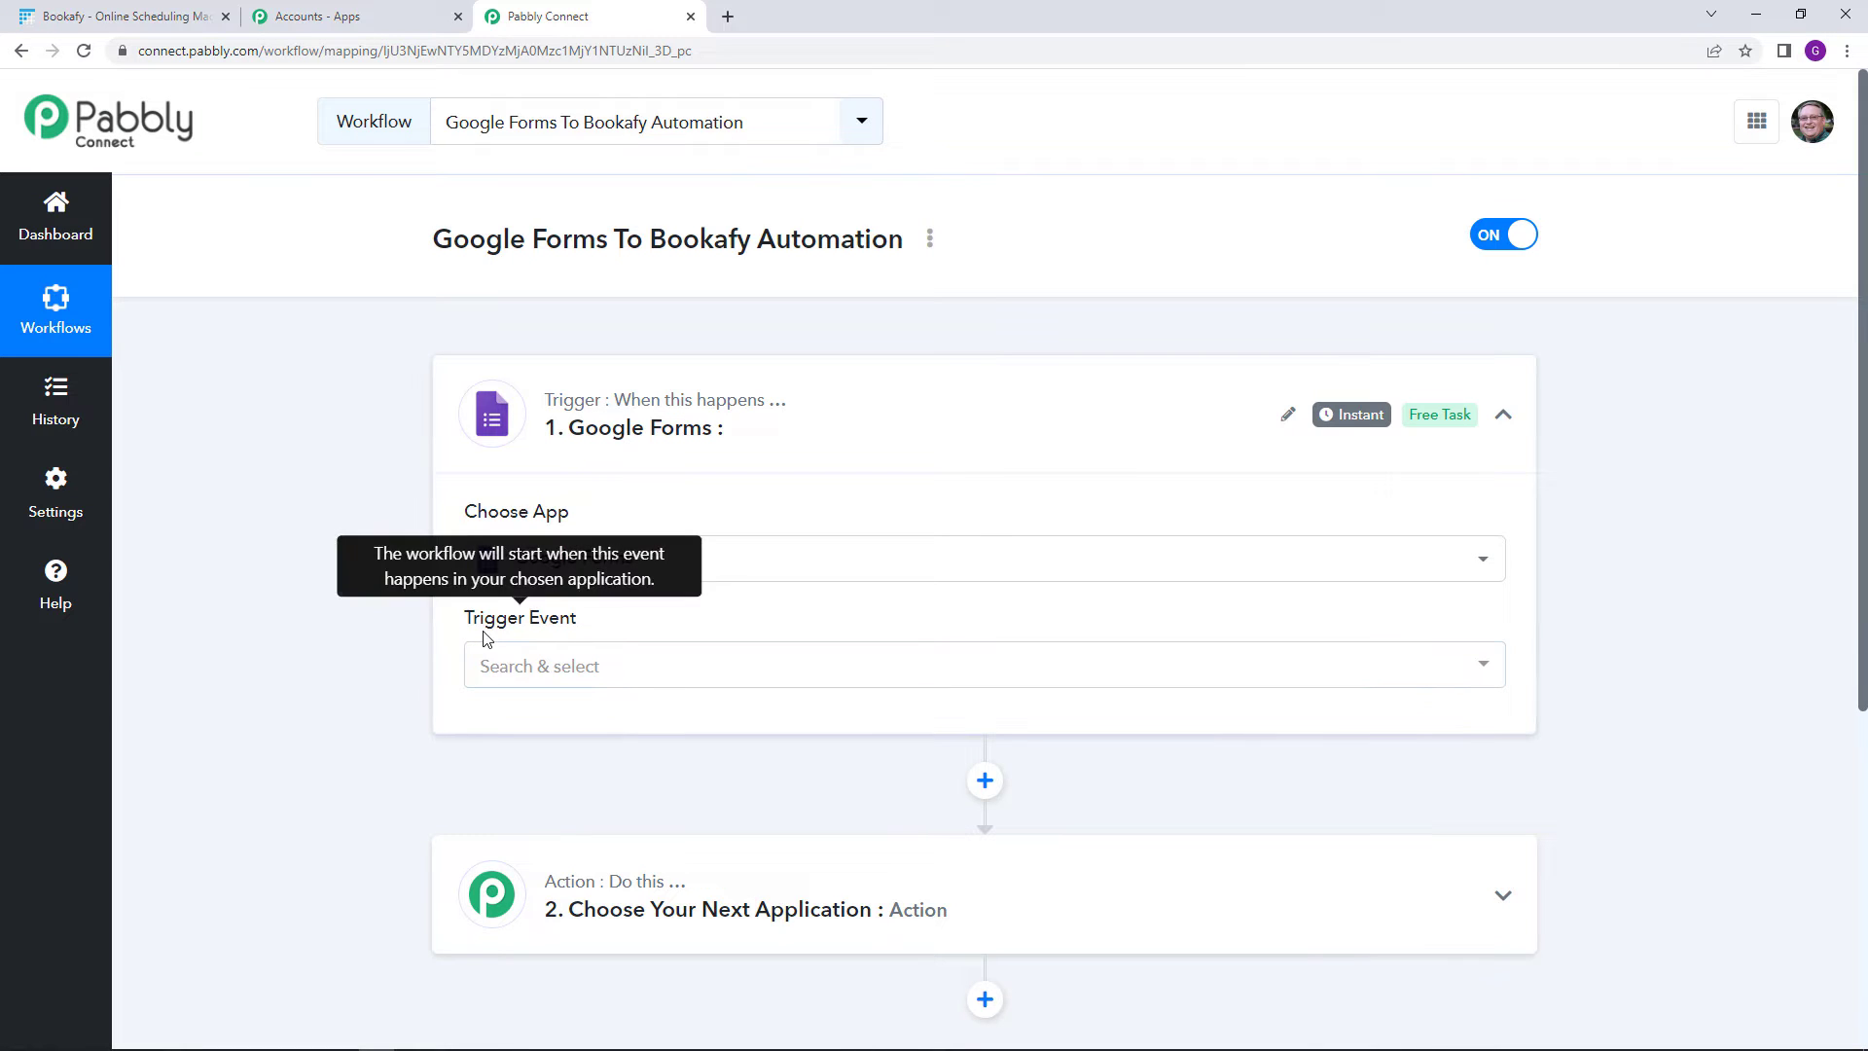
click(596, 672)
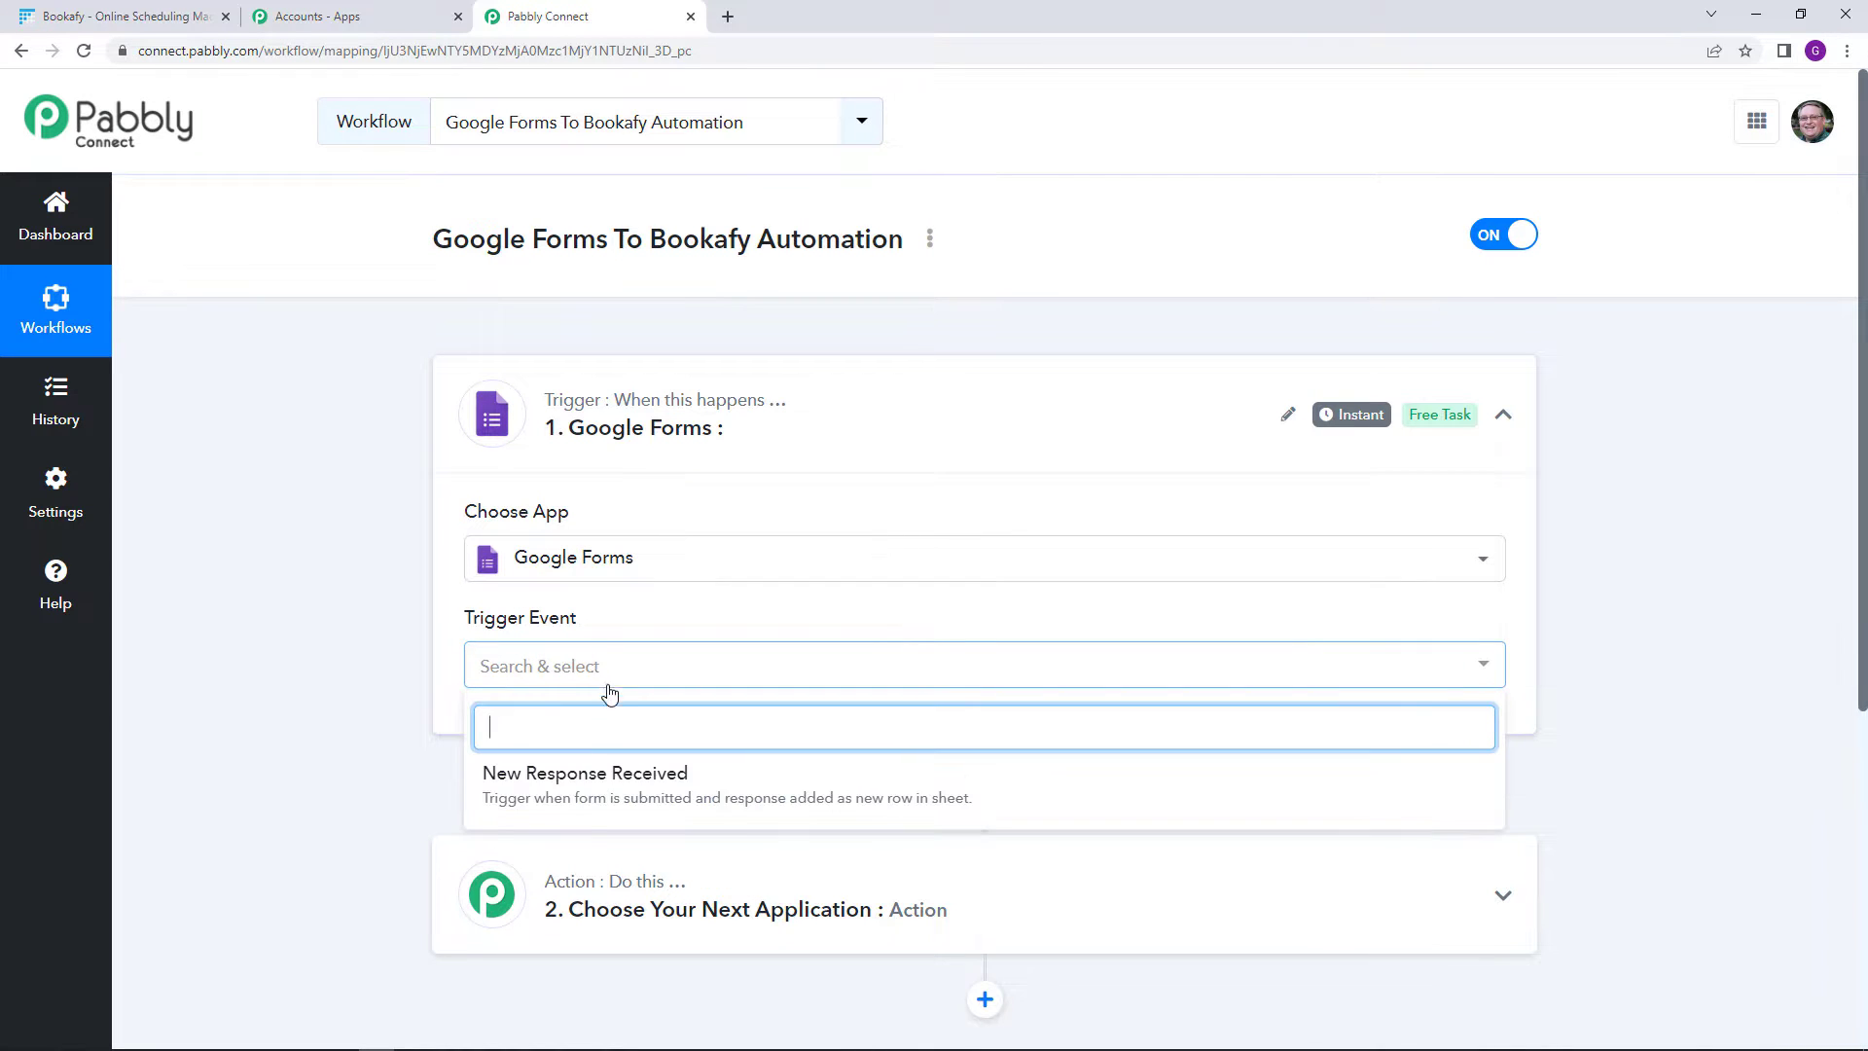
click(976, 796)
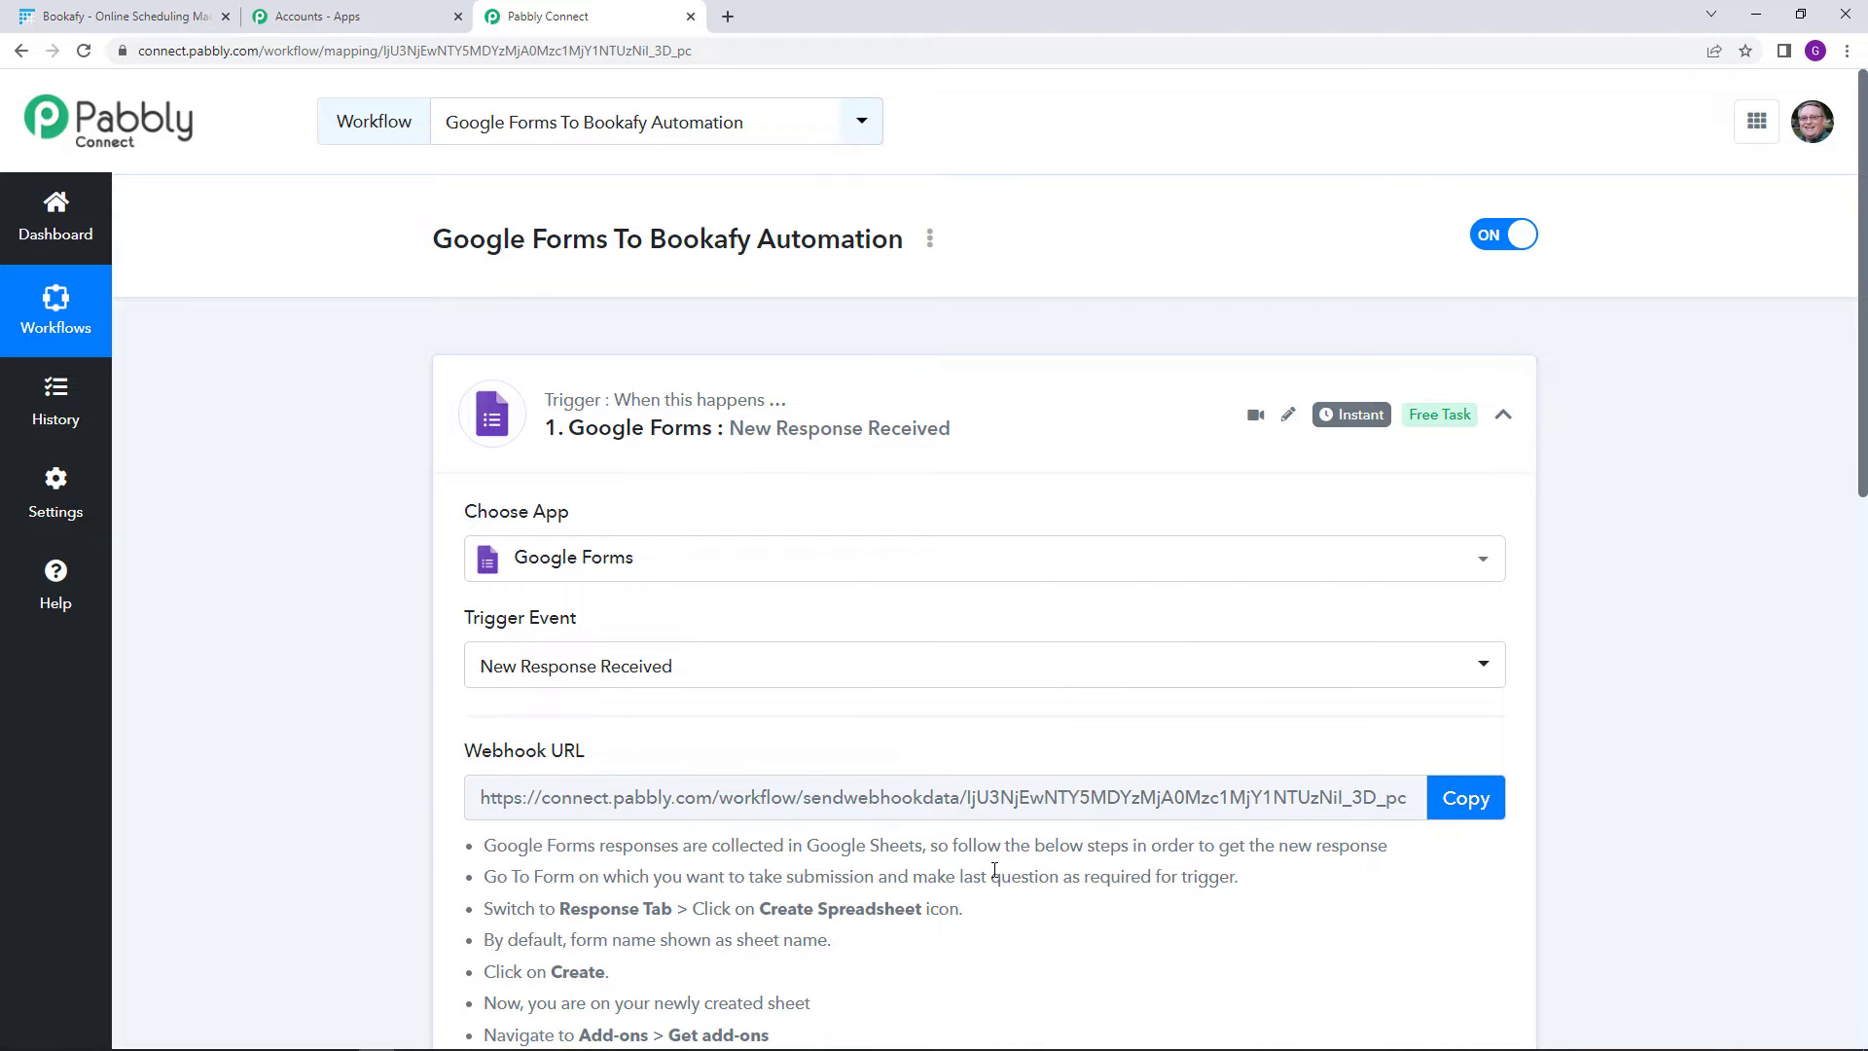
Copy the webhook URL of the Google Forms trigger
scroll(1053, 881, down, 2)
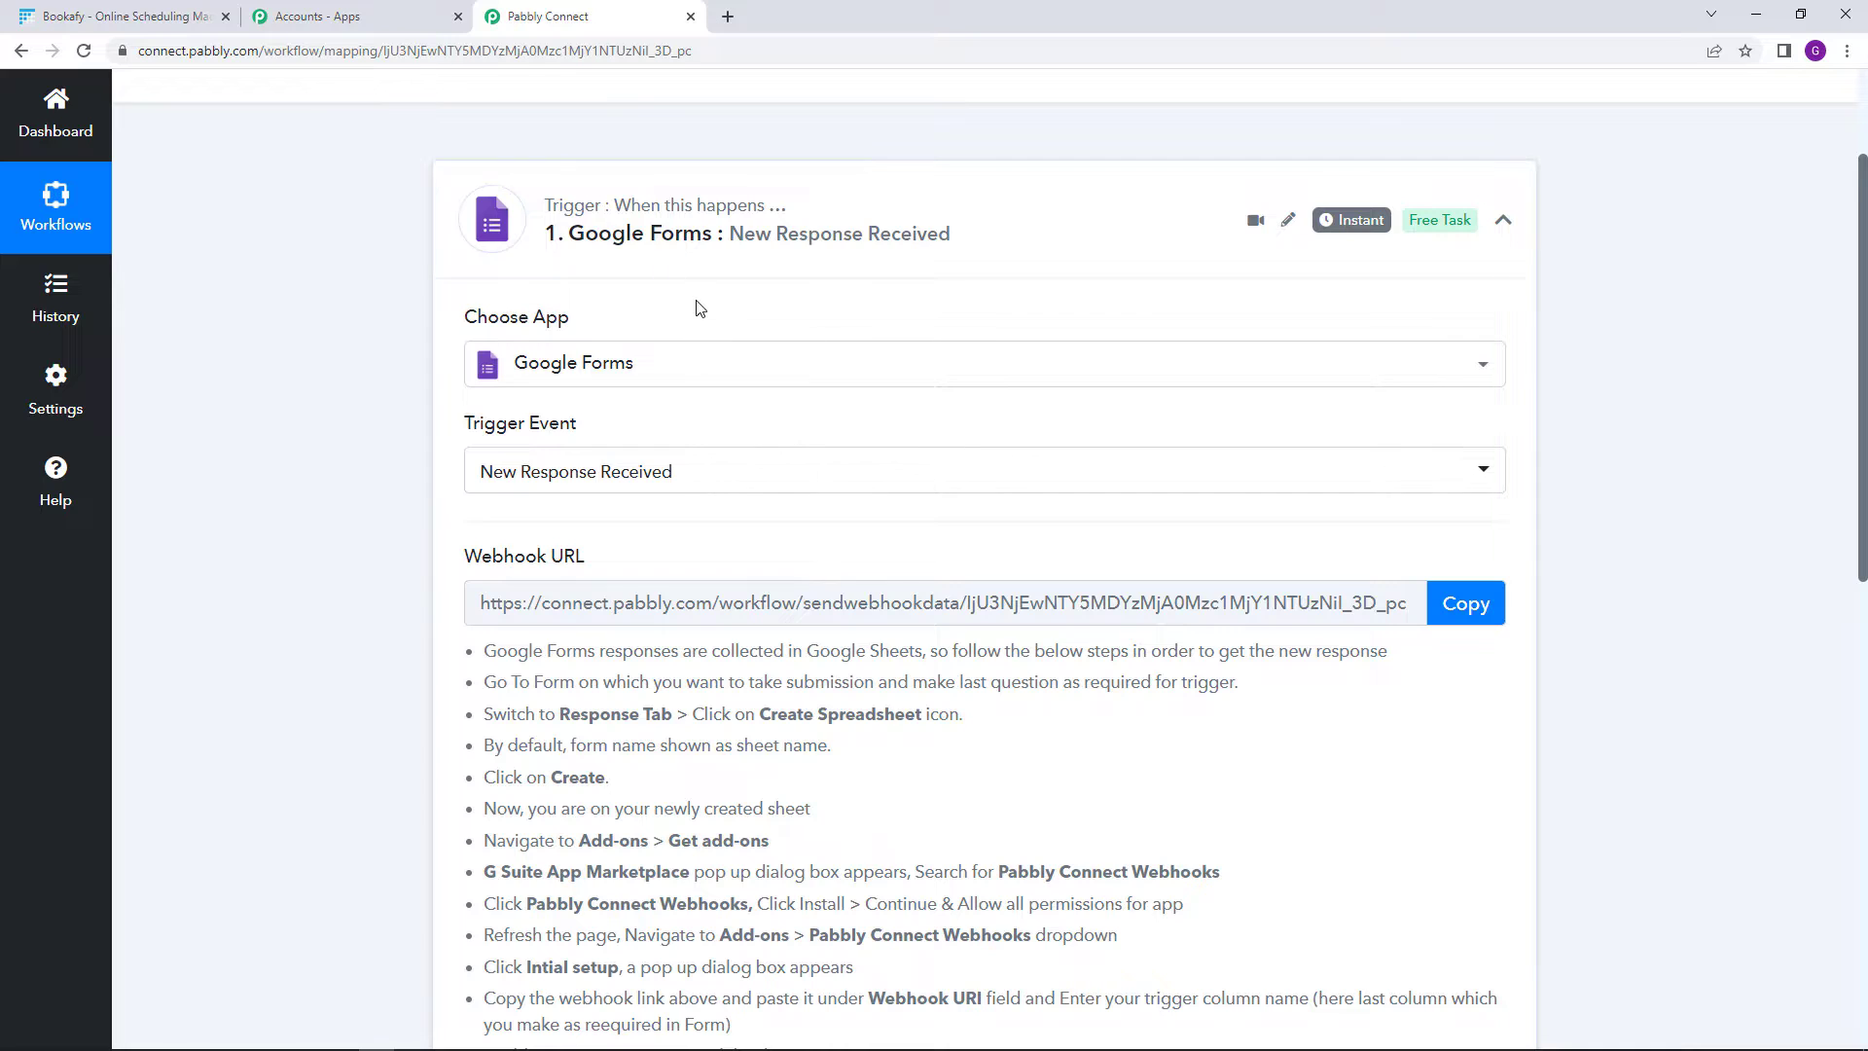
scroll(739, 351, down, 1)
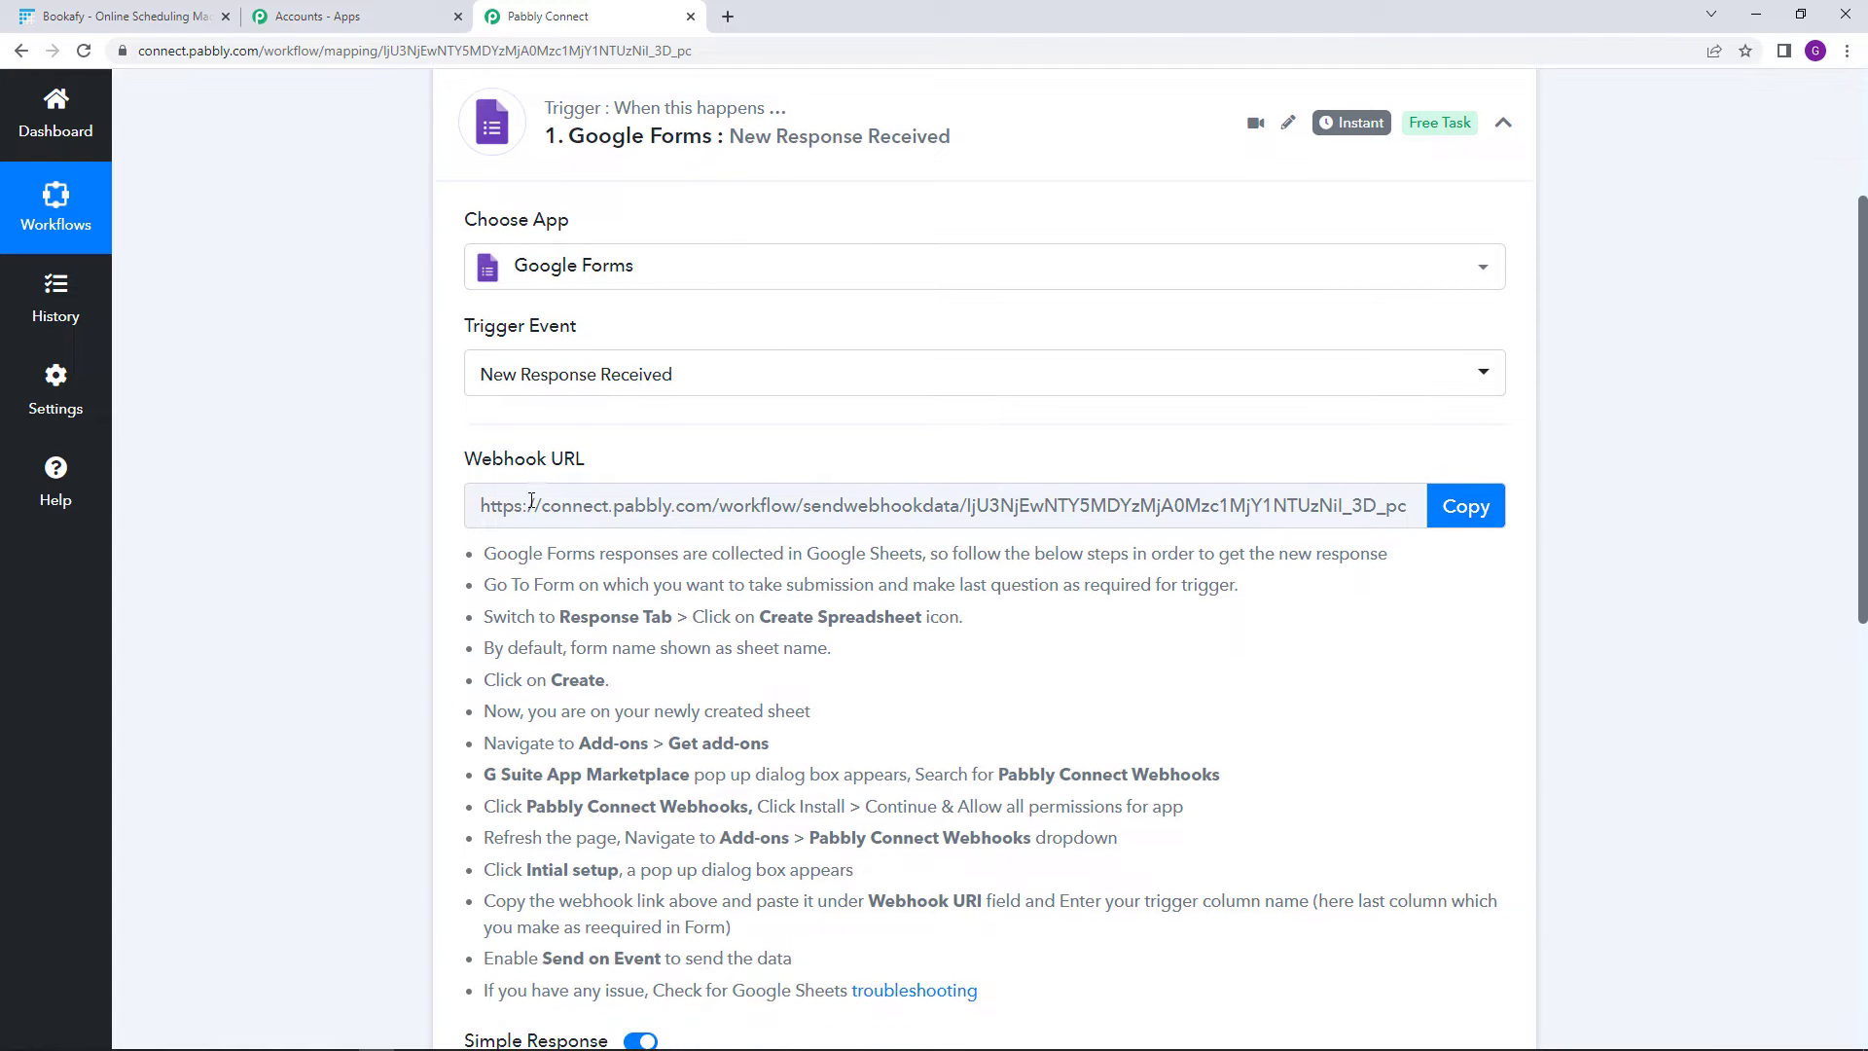
drag(481, 507, 1166, 534)
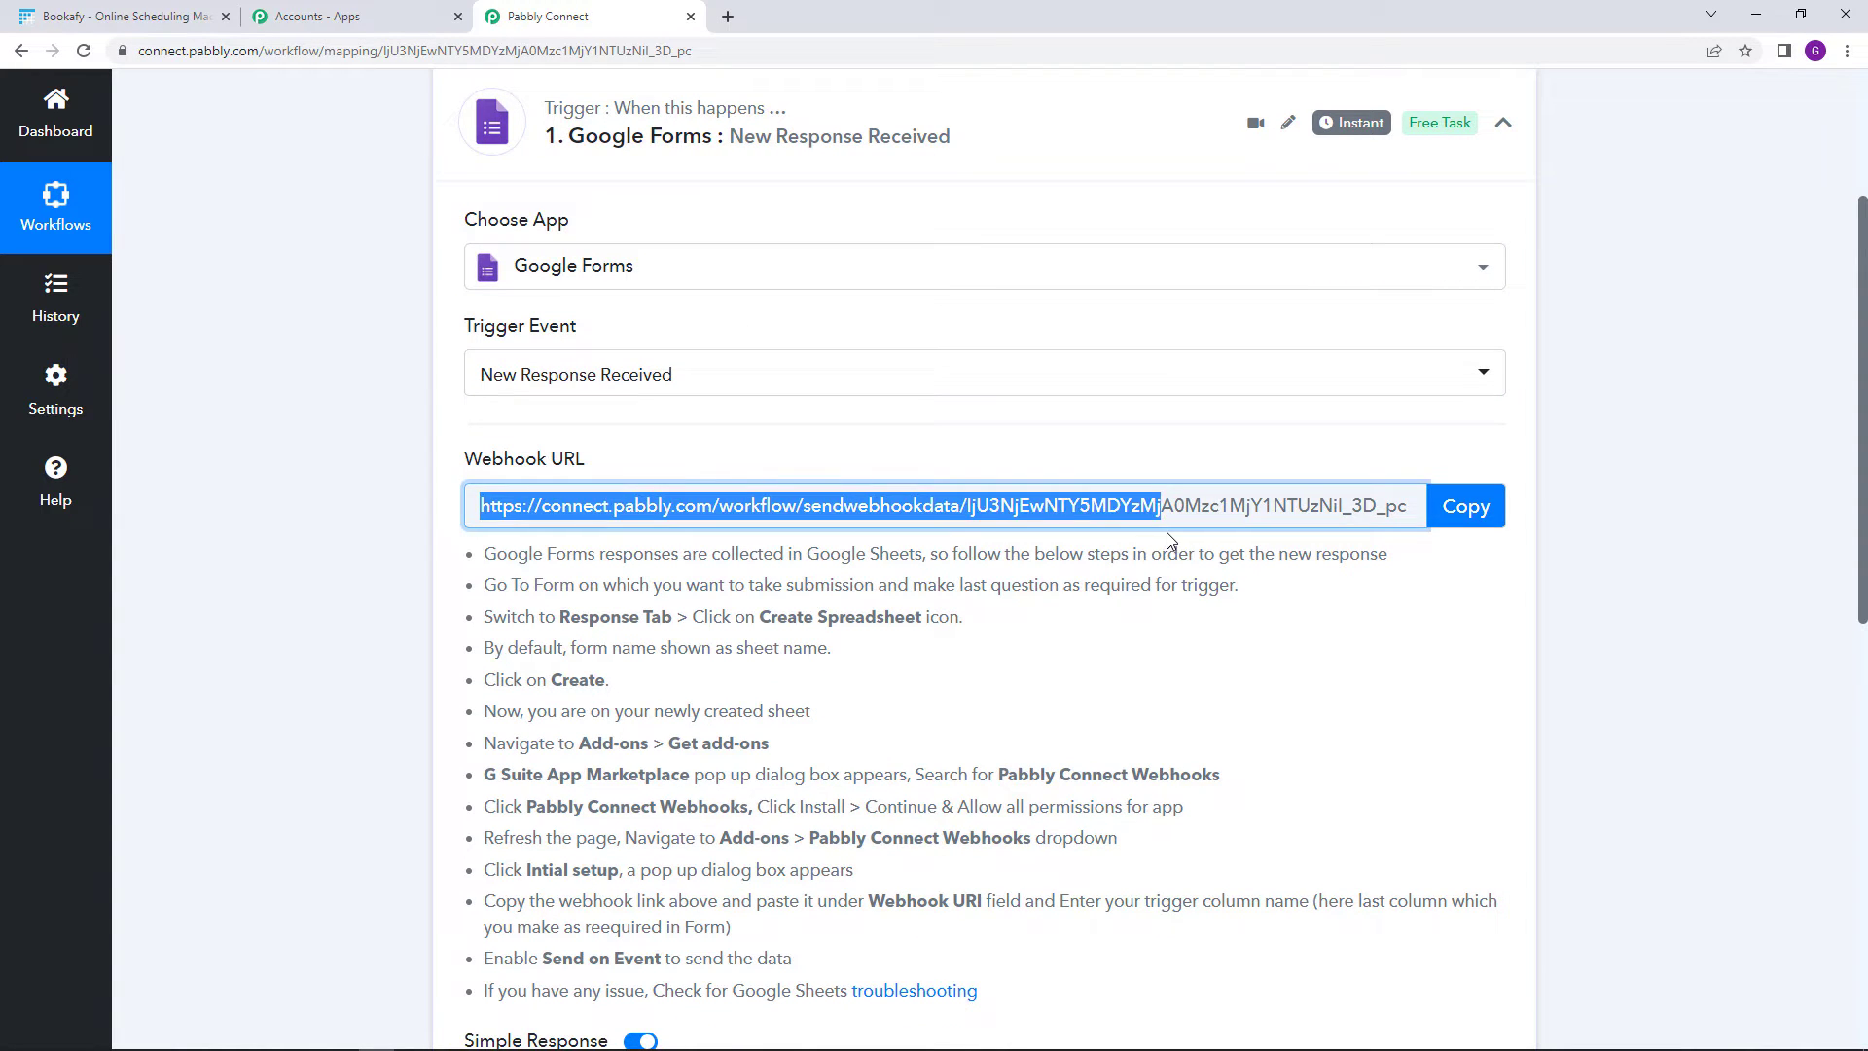
click(1166, 533)
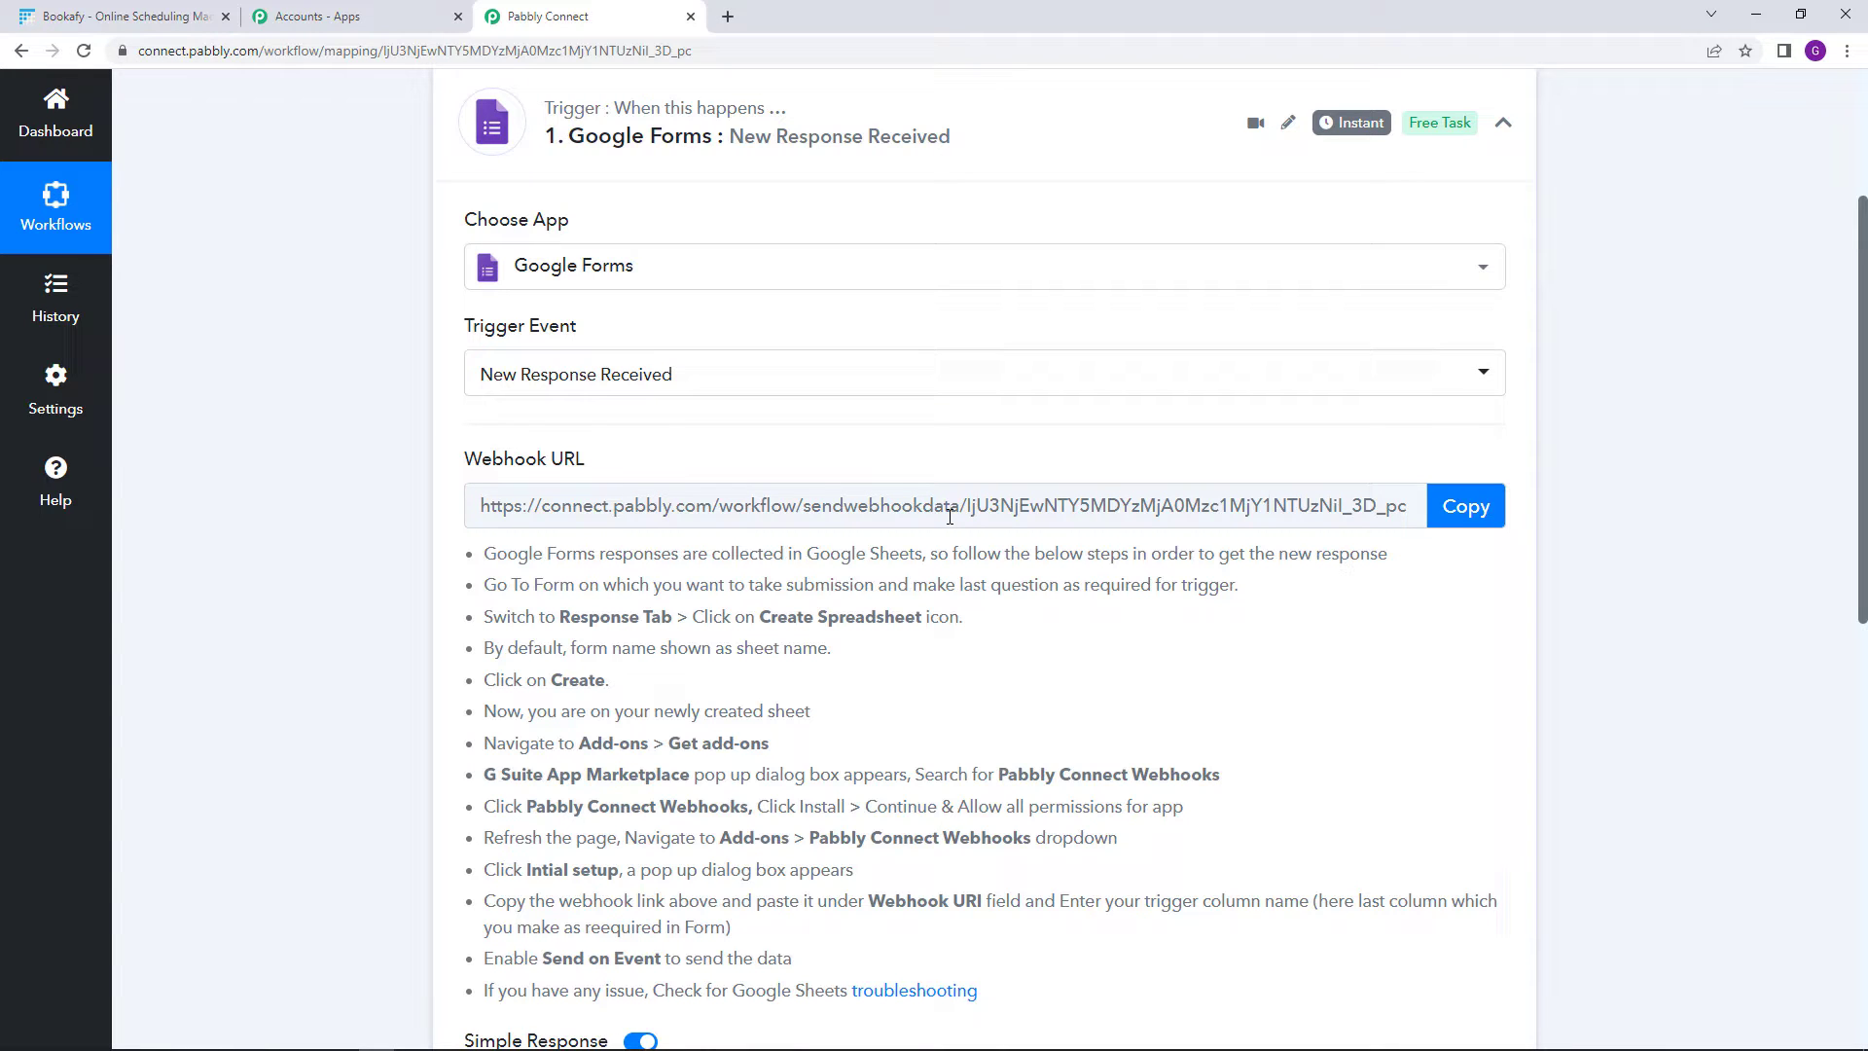
click(1460, 509)
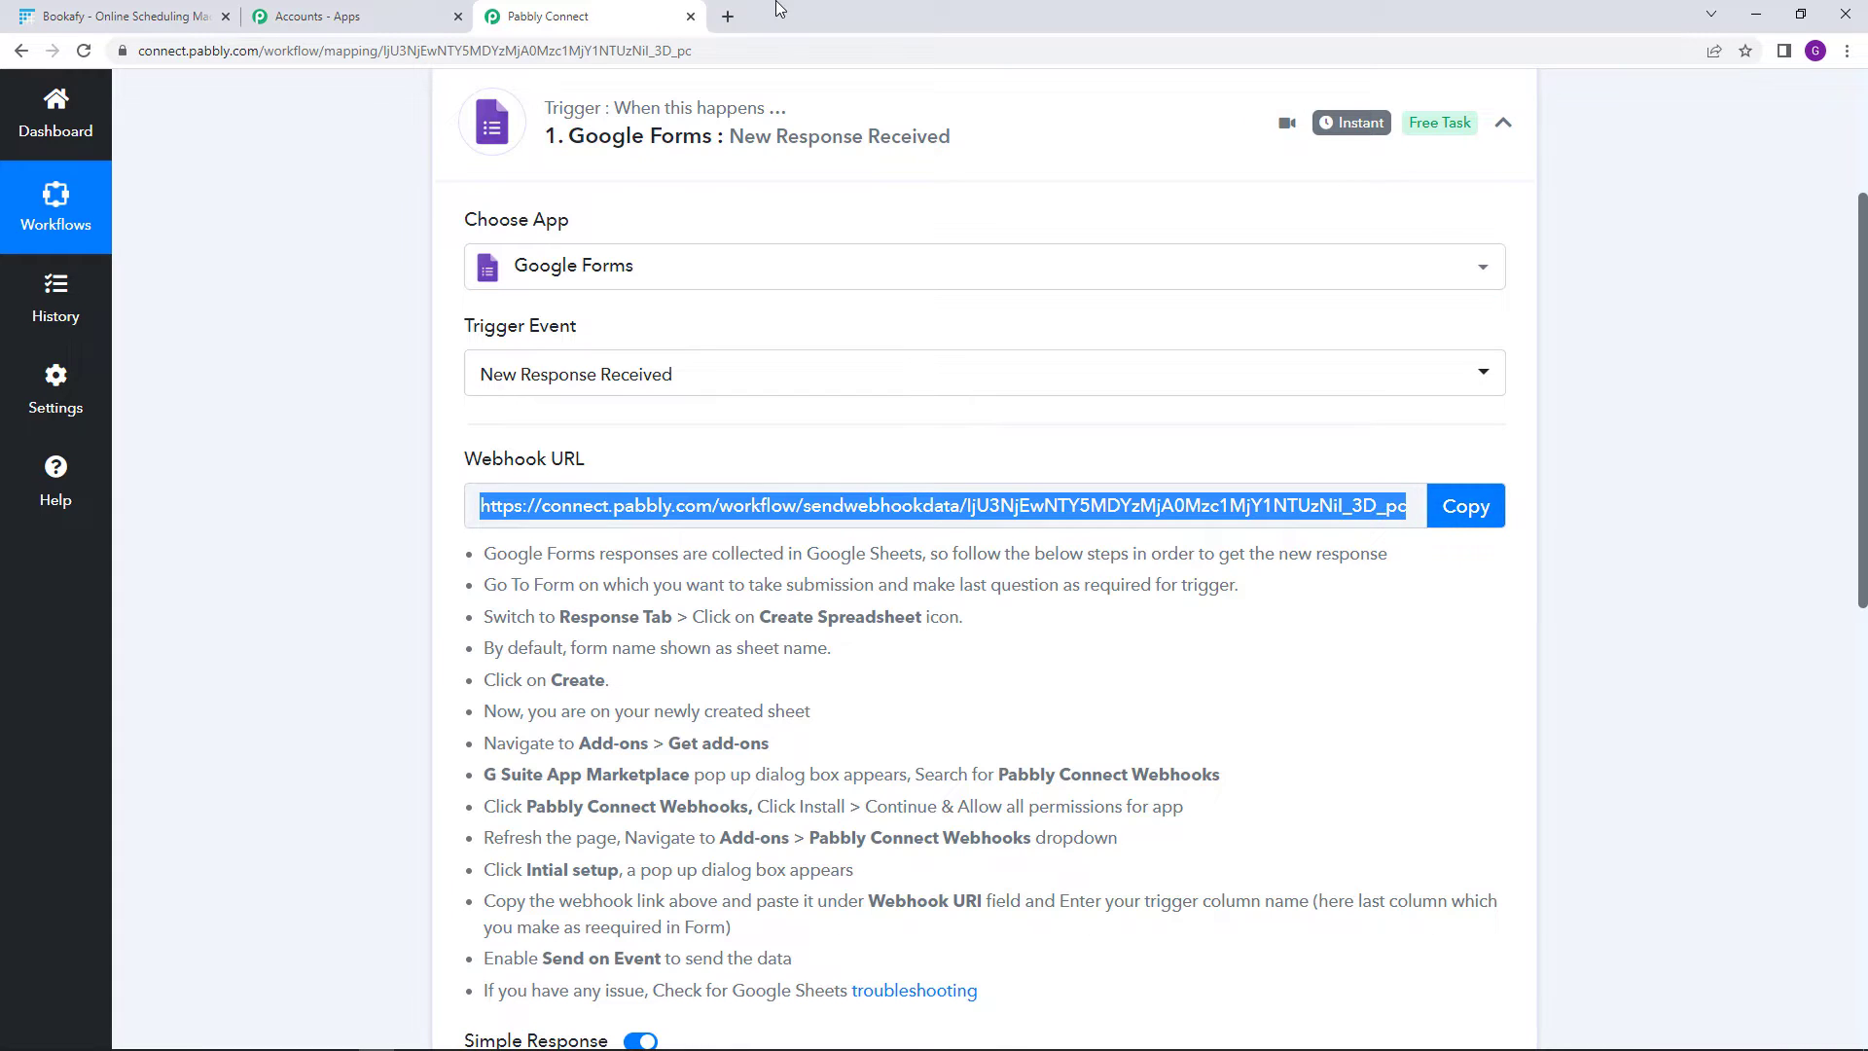
Open Google Forms in a new browser tab and create a blank form
click(730, 17)
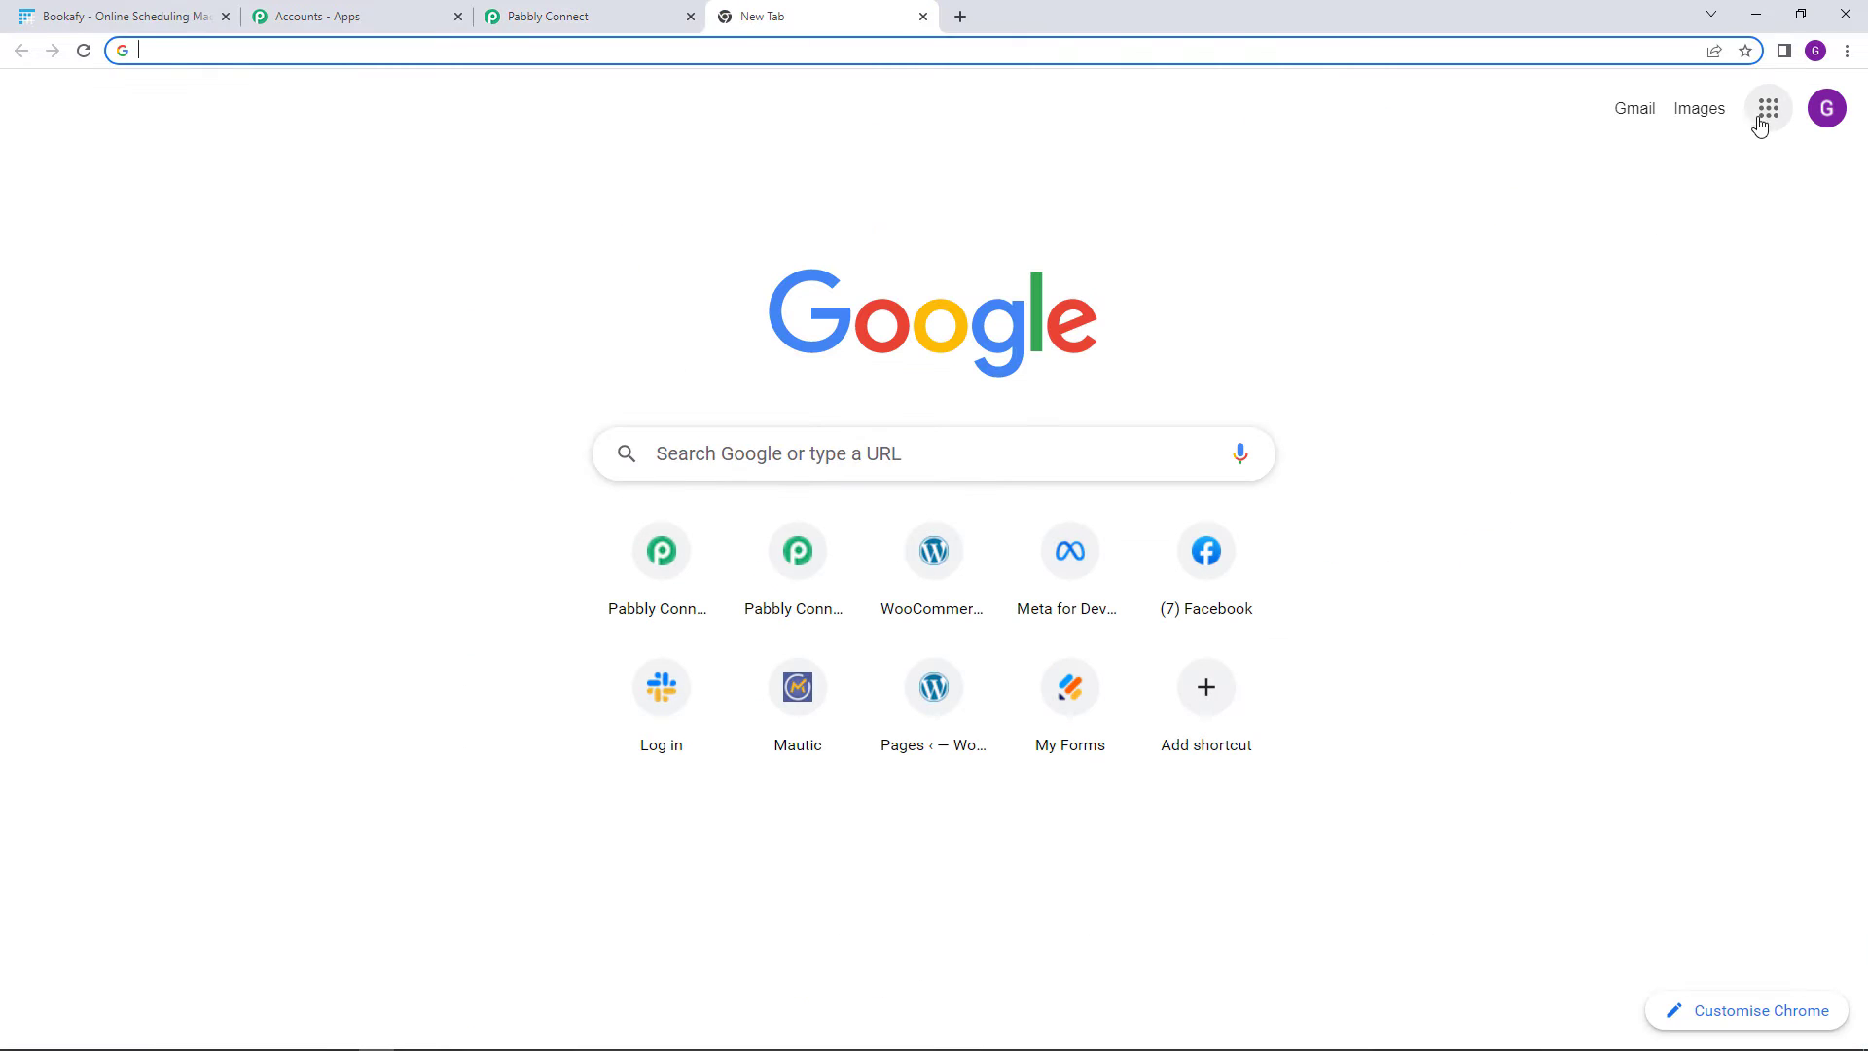
click(1767, 109)
scroll(1767, 389, down, 6)
click(1800, 464)
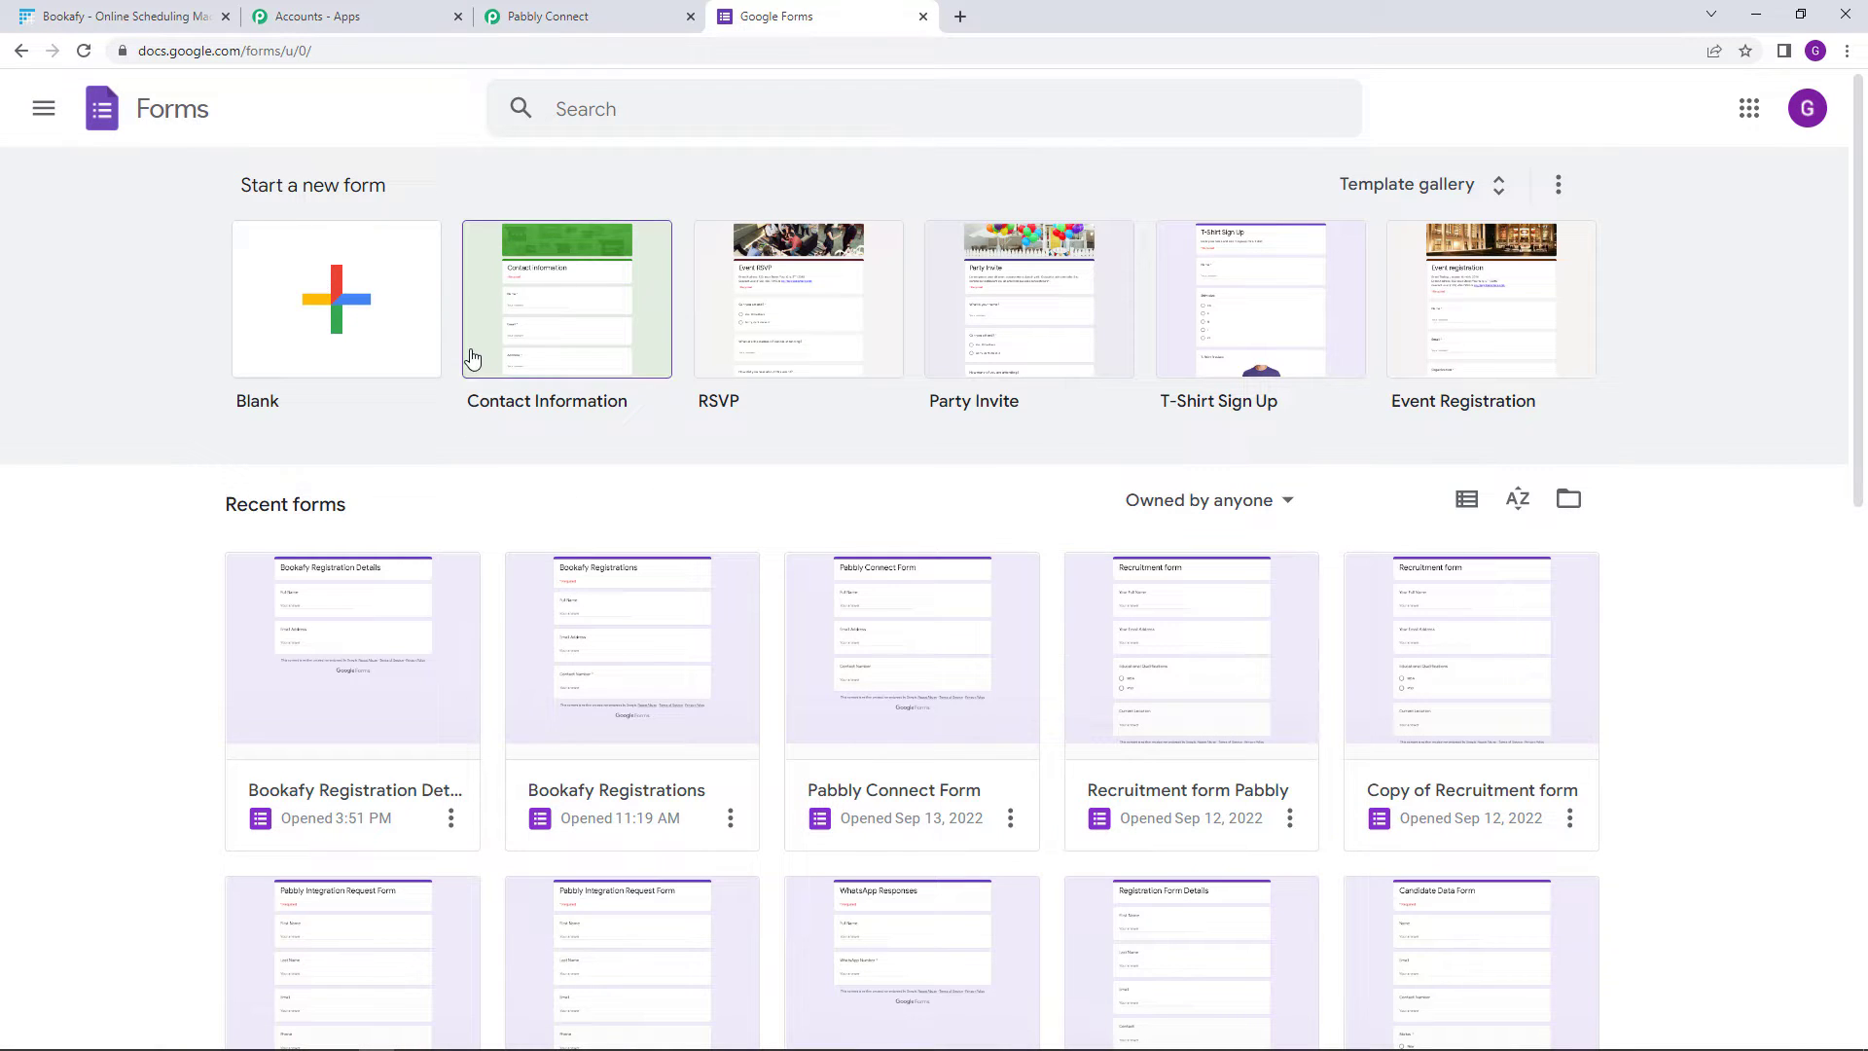
click(354, 338)
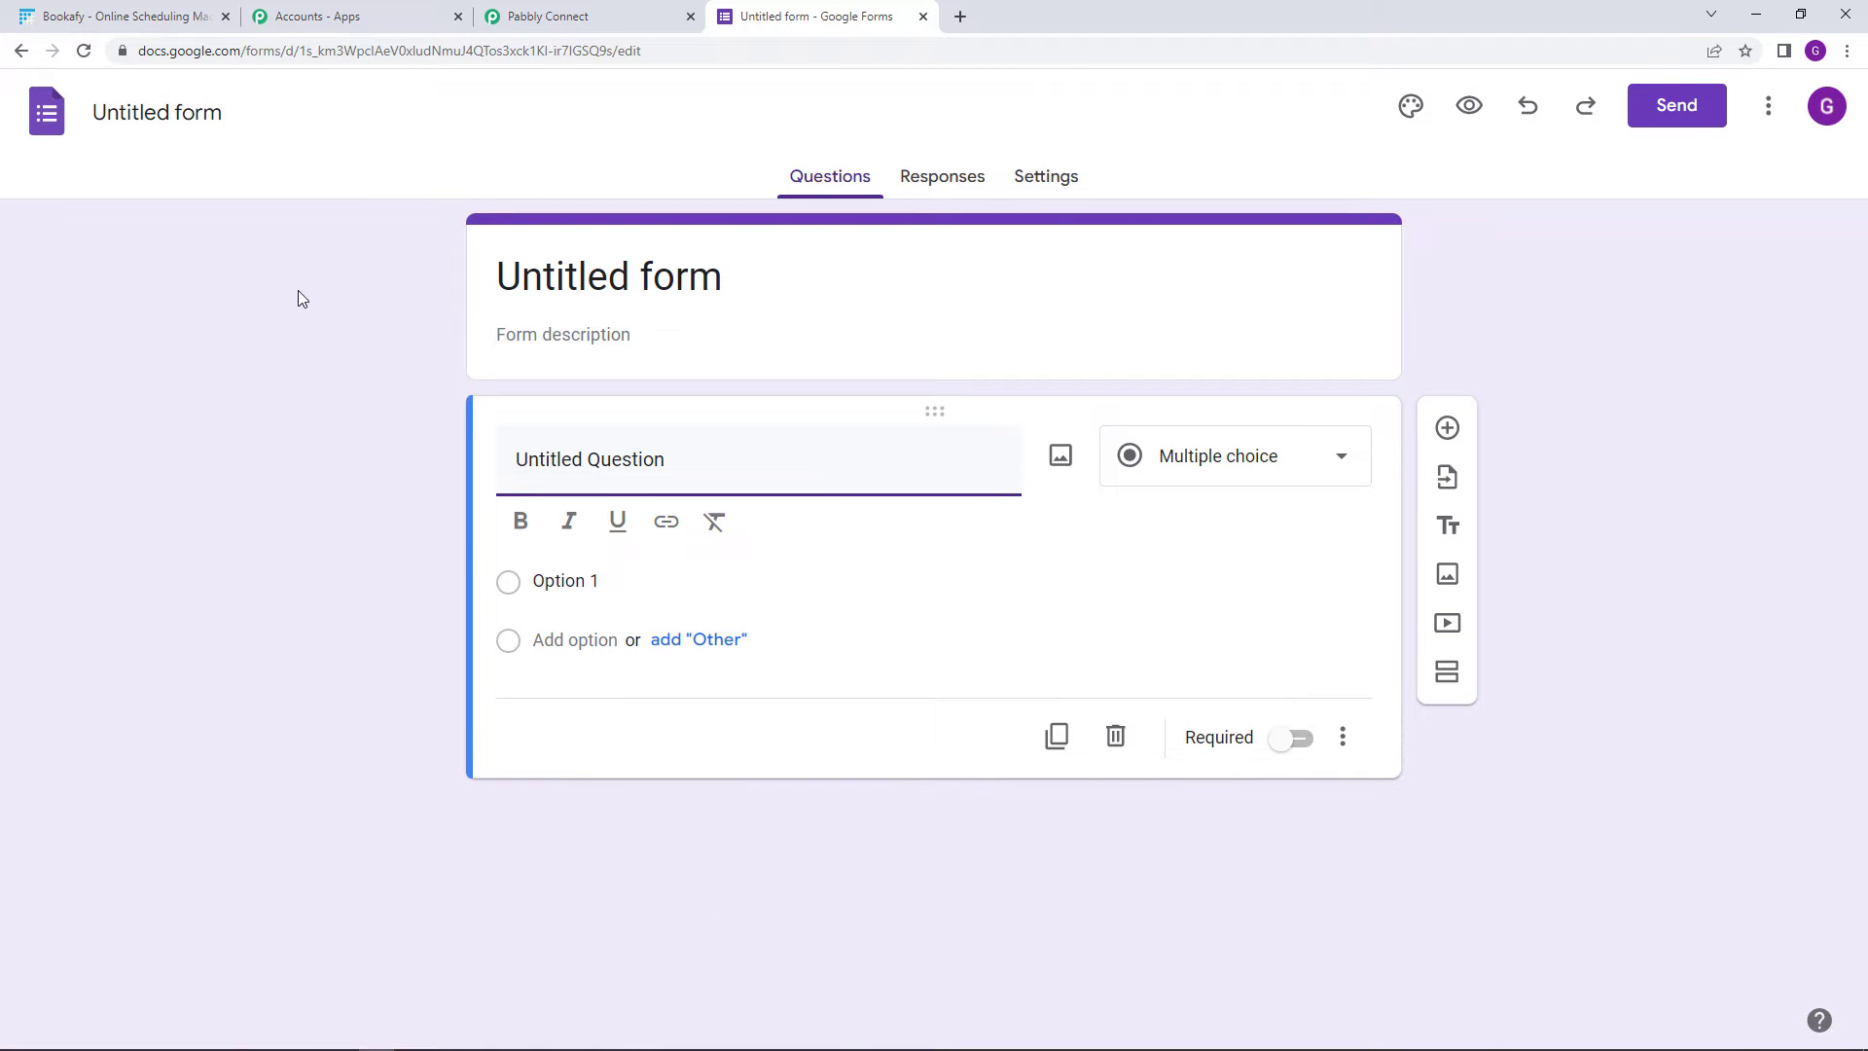
Name the new form "Bookafy Form"
click(161, 113)
text(B)
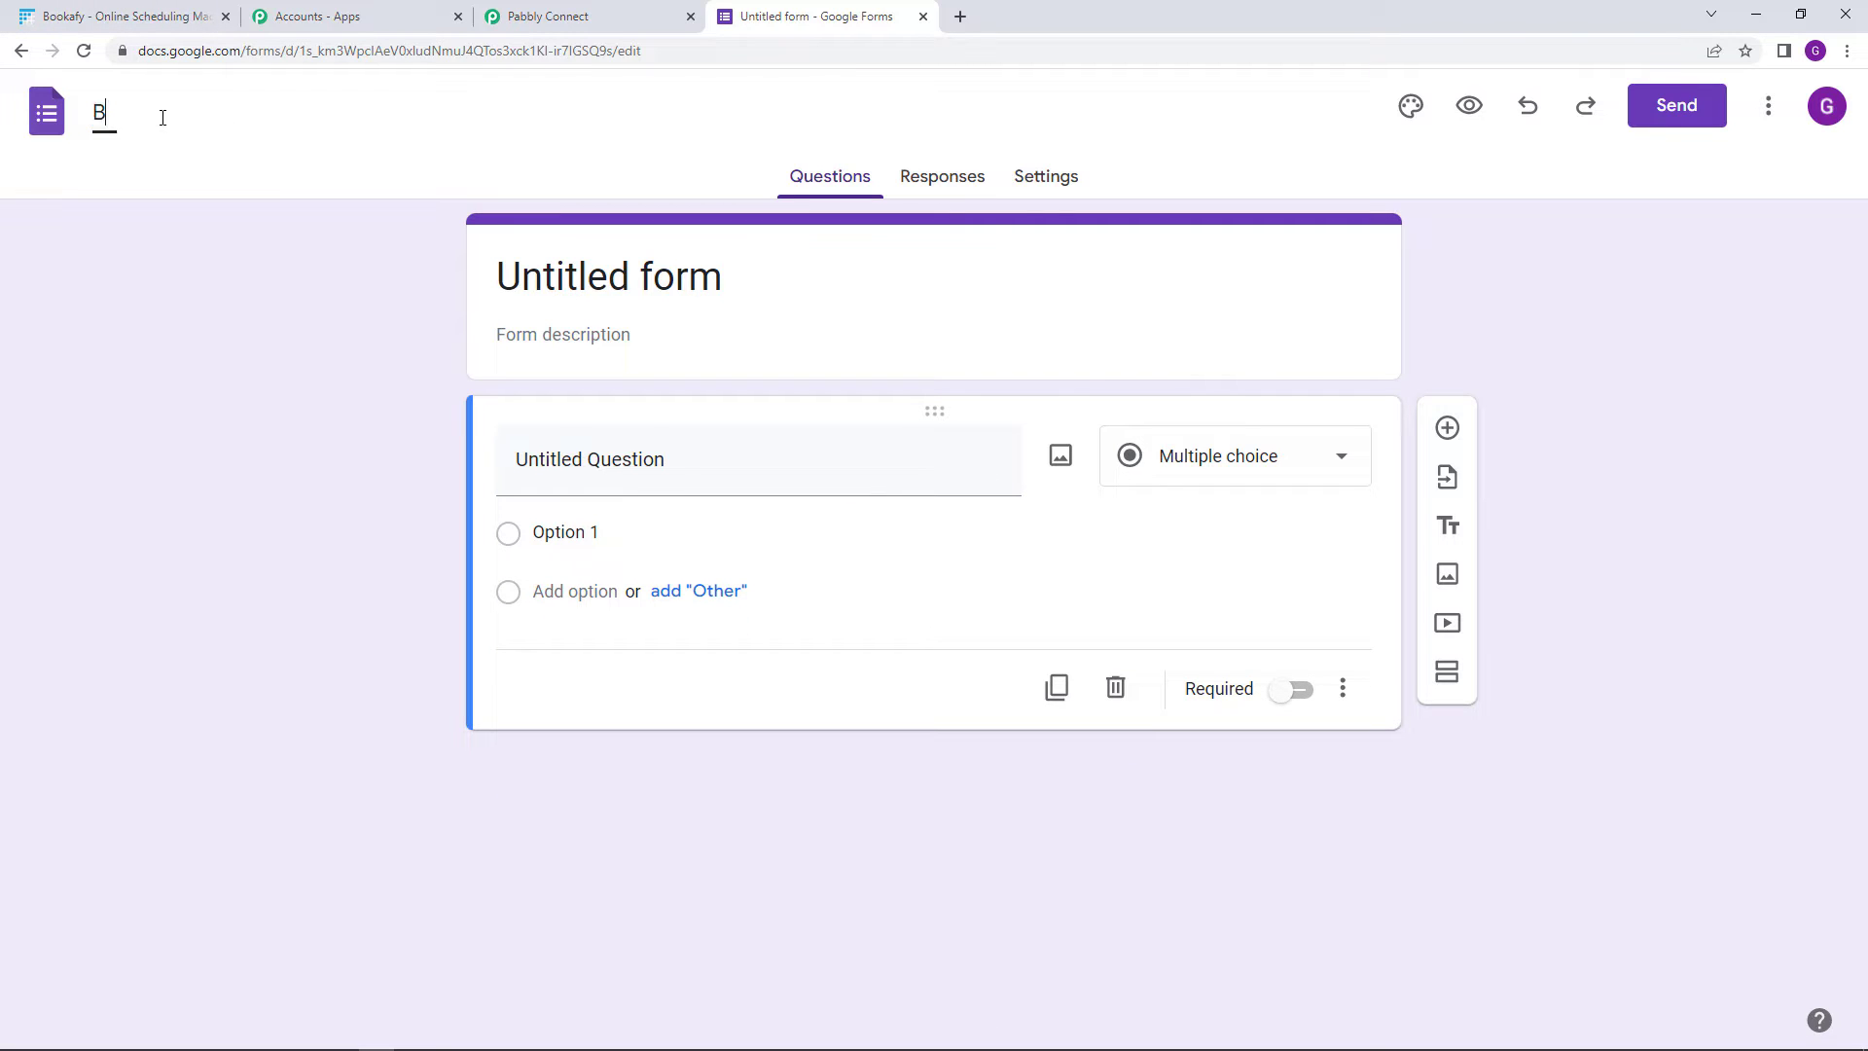
text(ookafy Form)
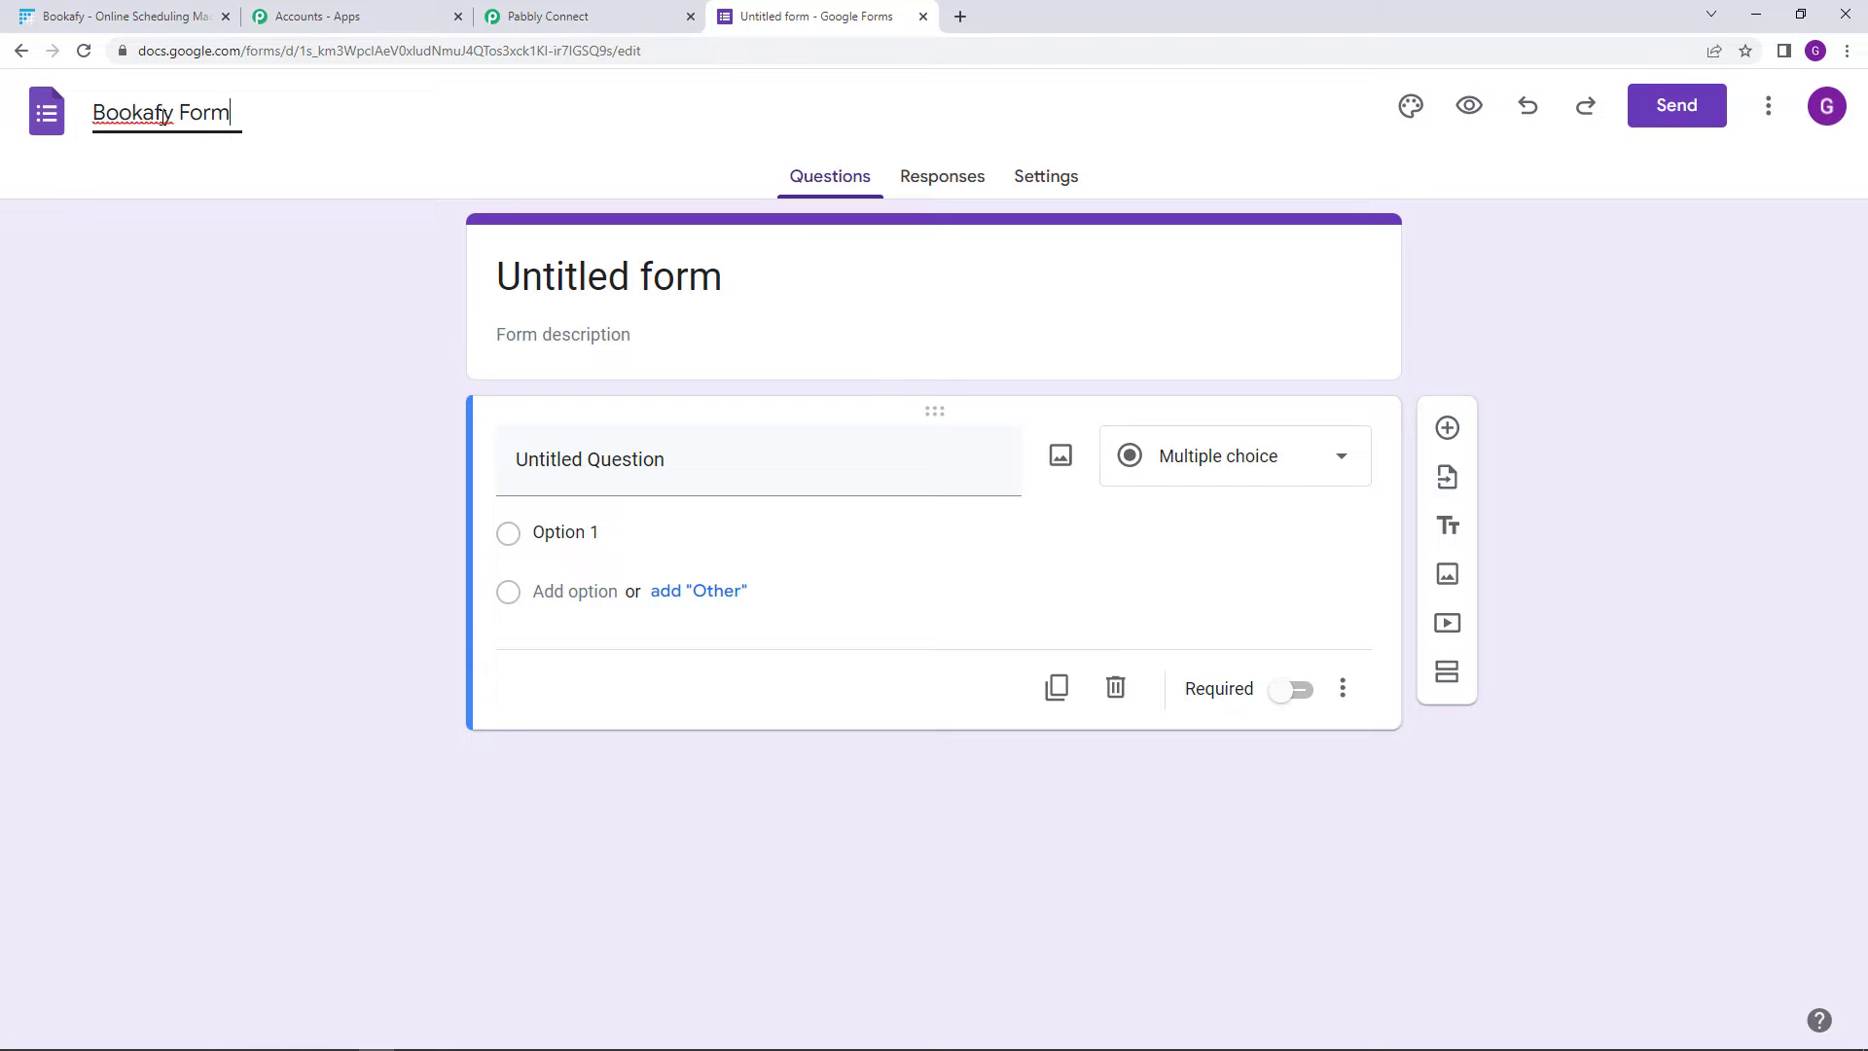
click(413, 254)
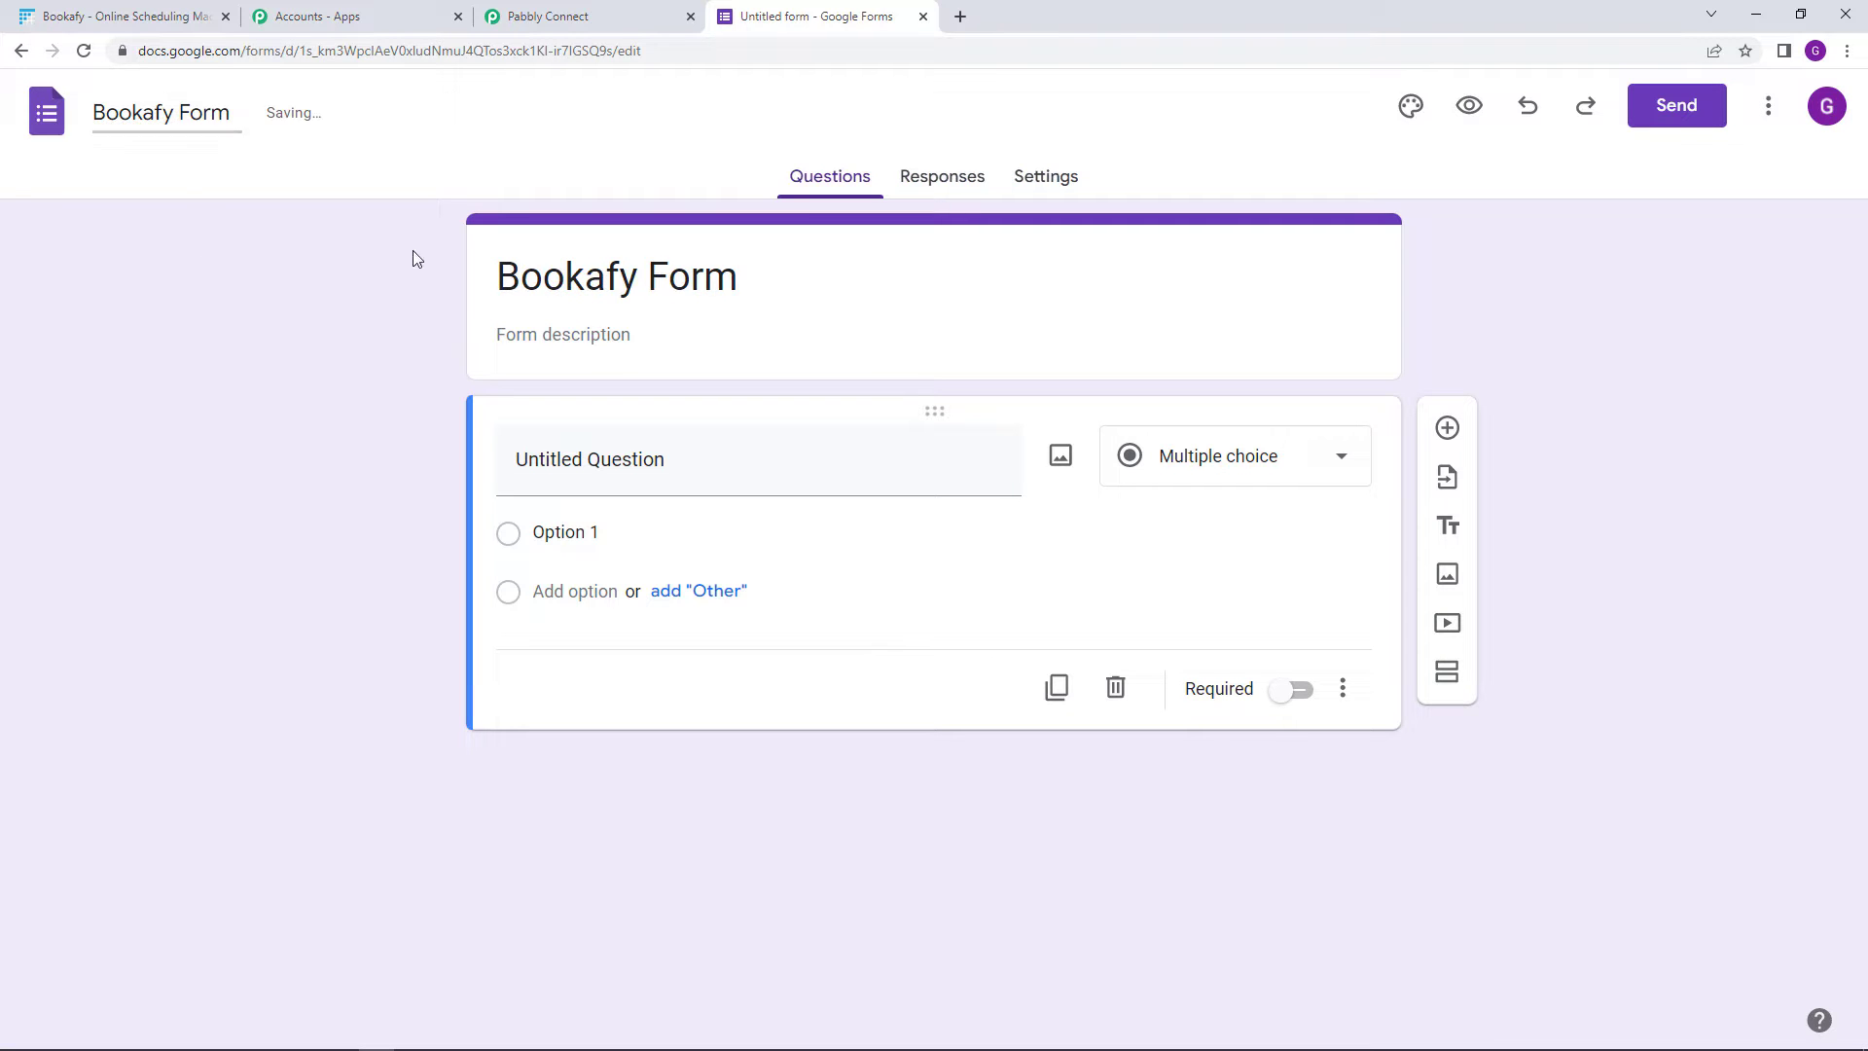
click(572, 335)
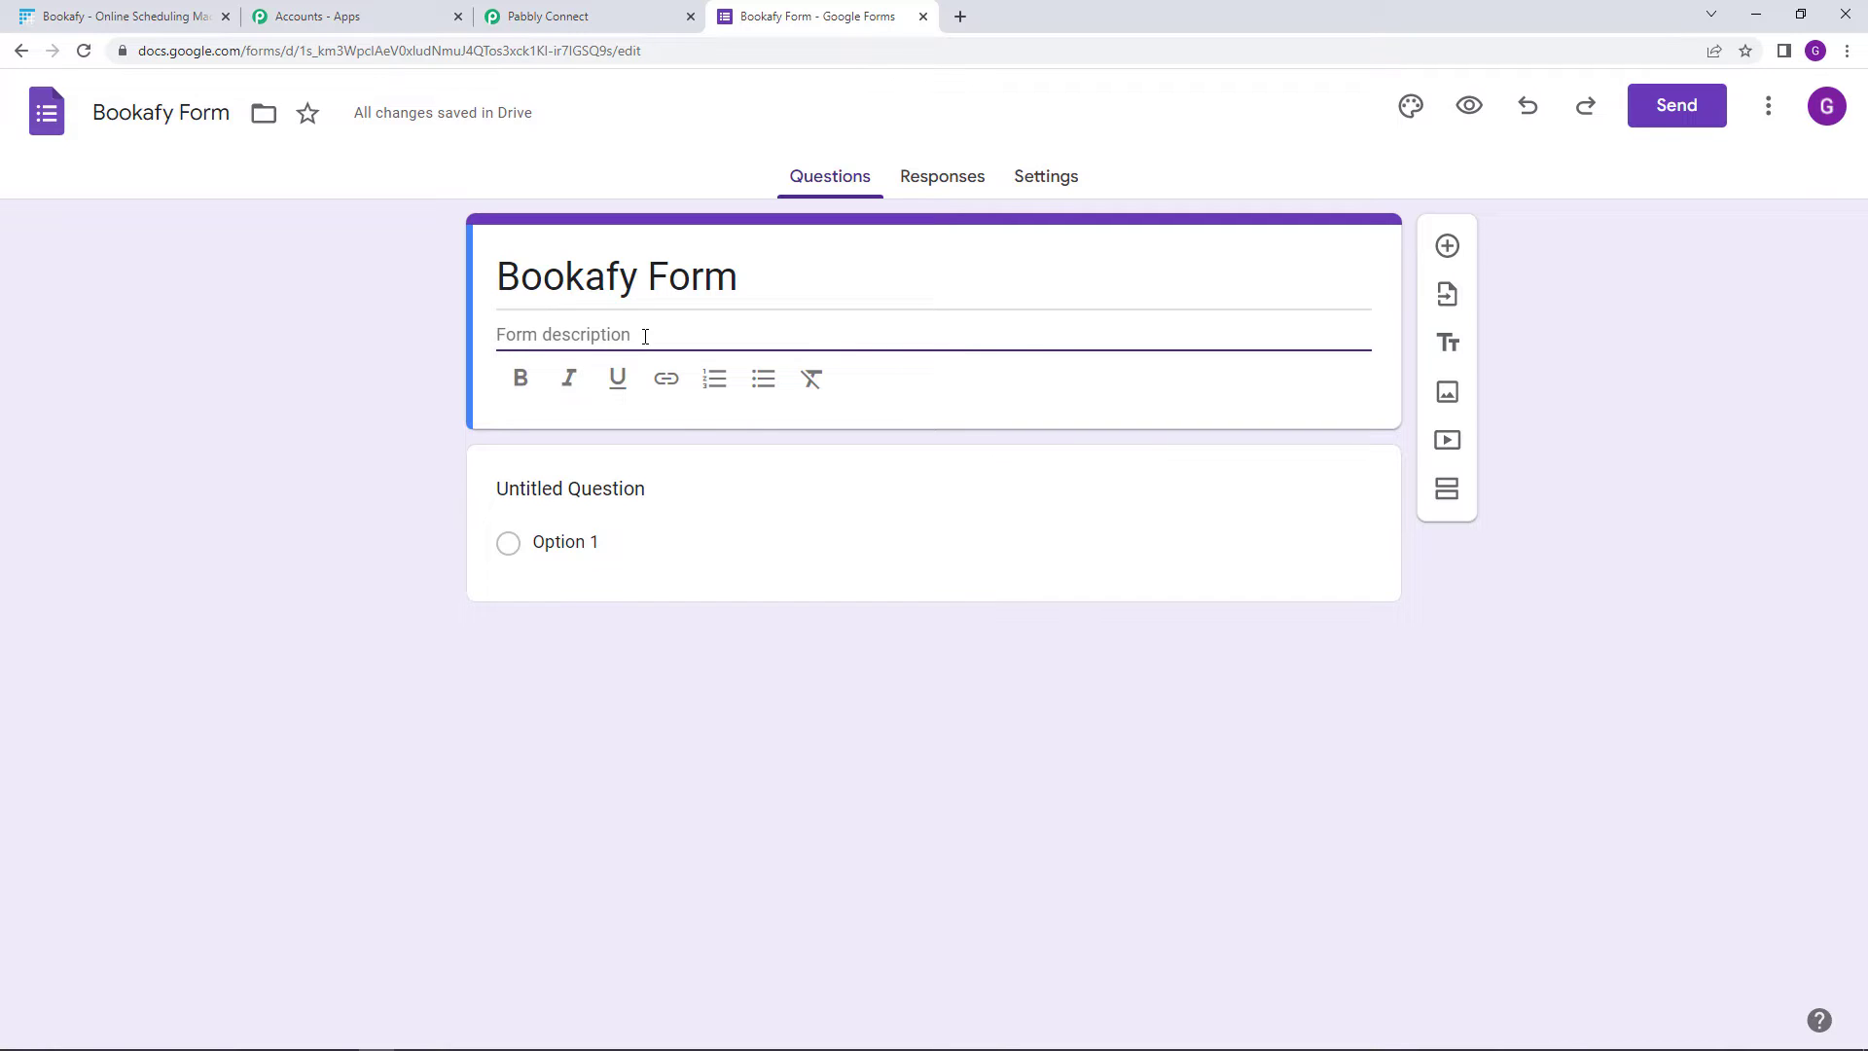
Replace the first question's placeholder title with "Full Name"
click(556, 491)
click(584, 459)
triple_click(584, 461)
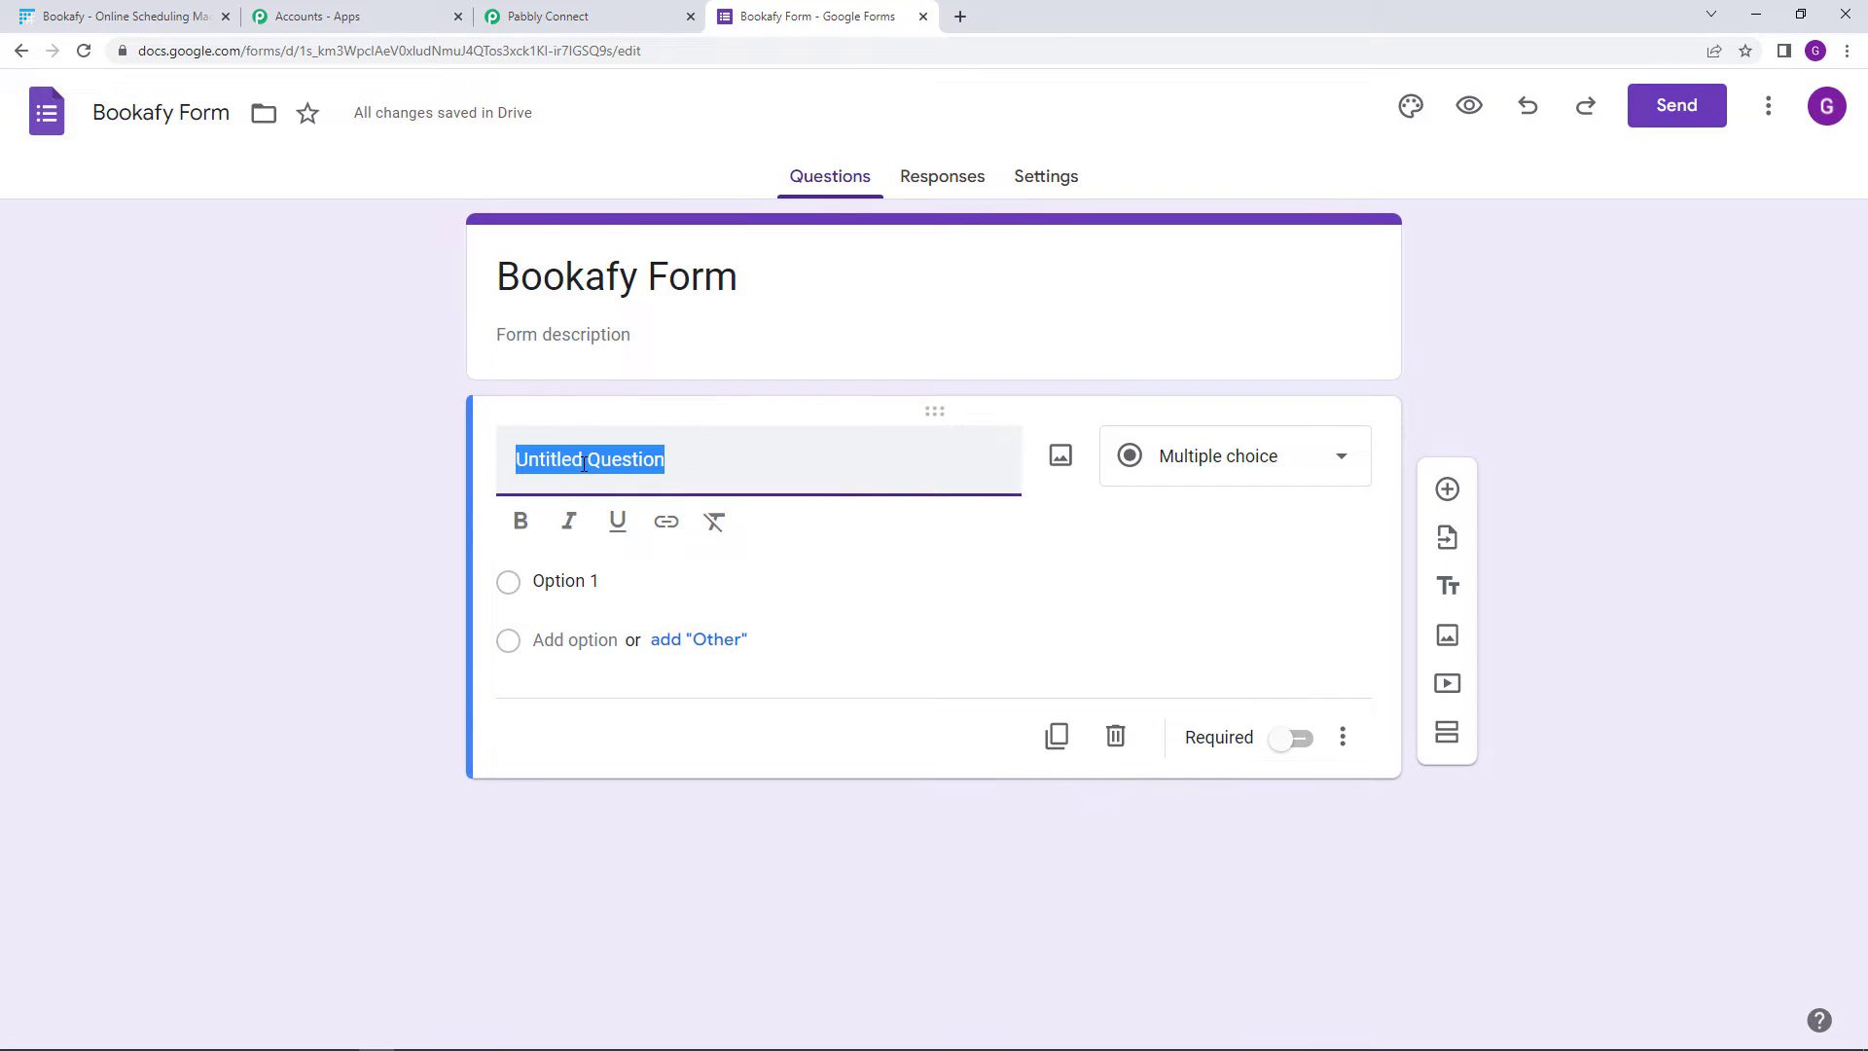
text(Full )
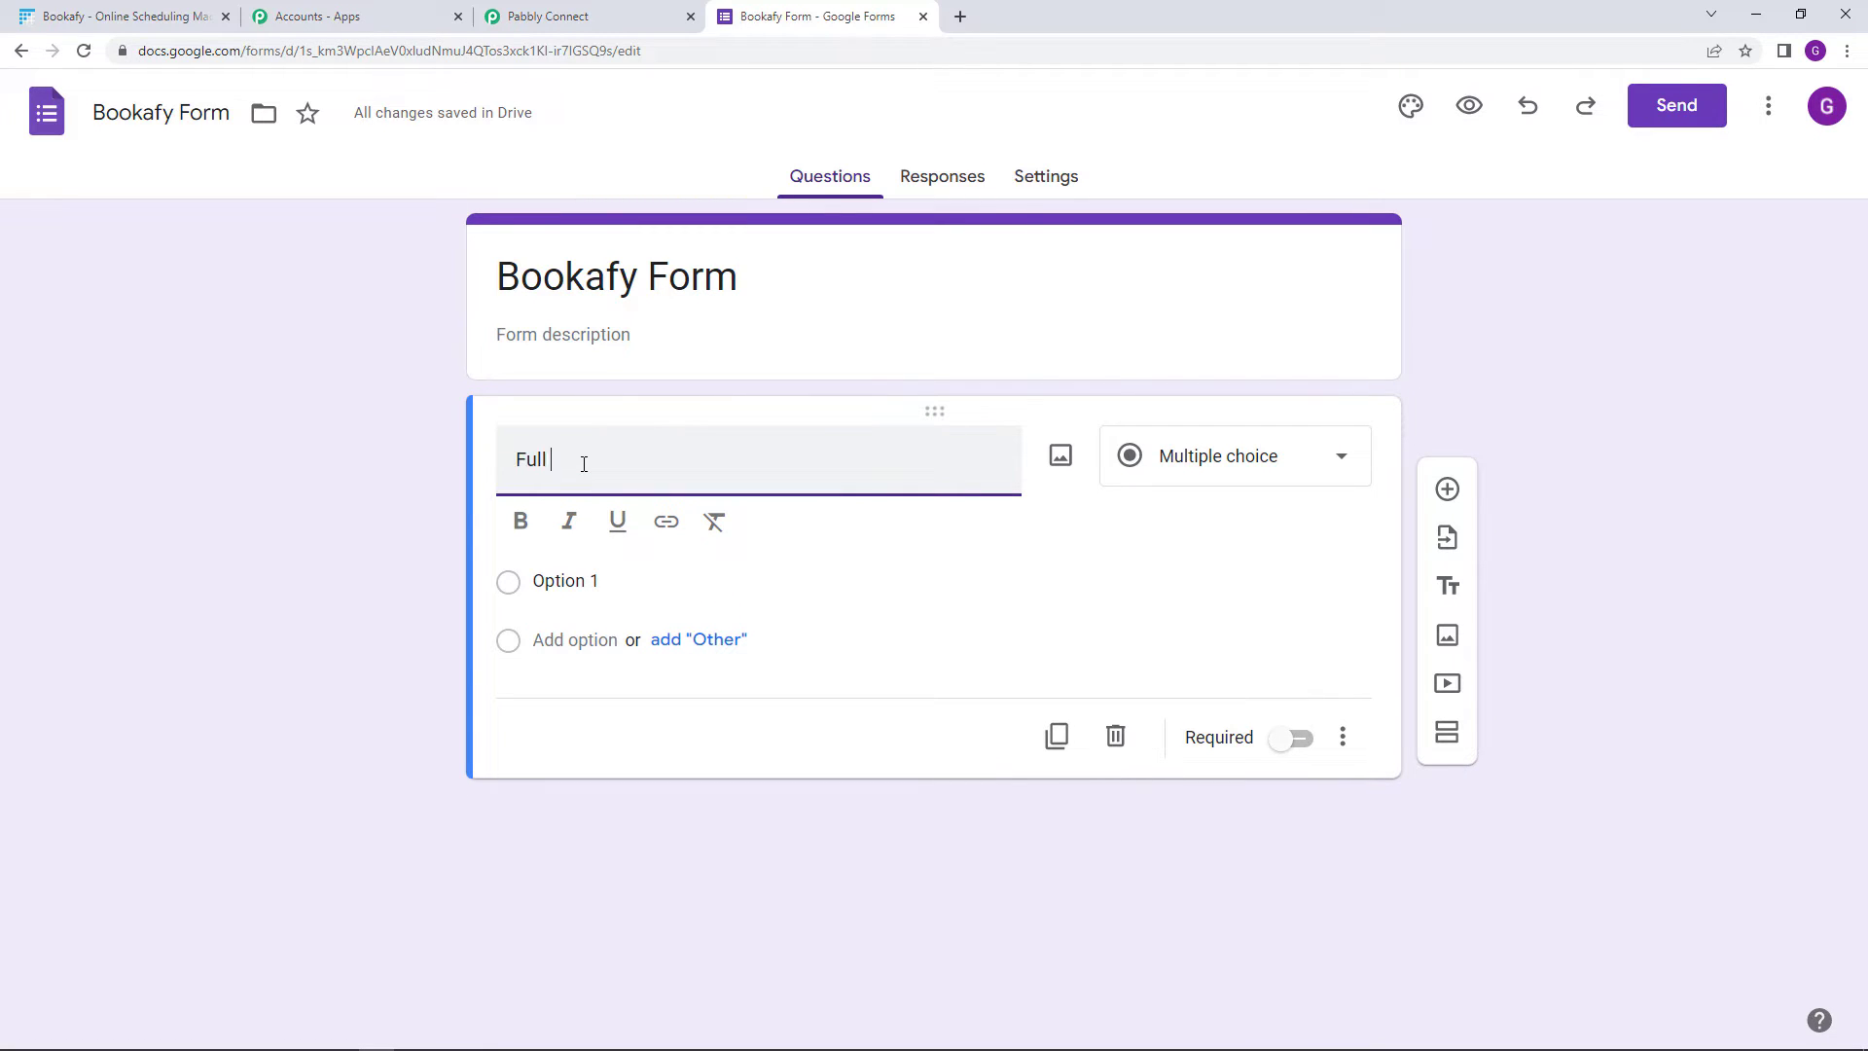
text(Name)
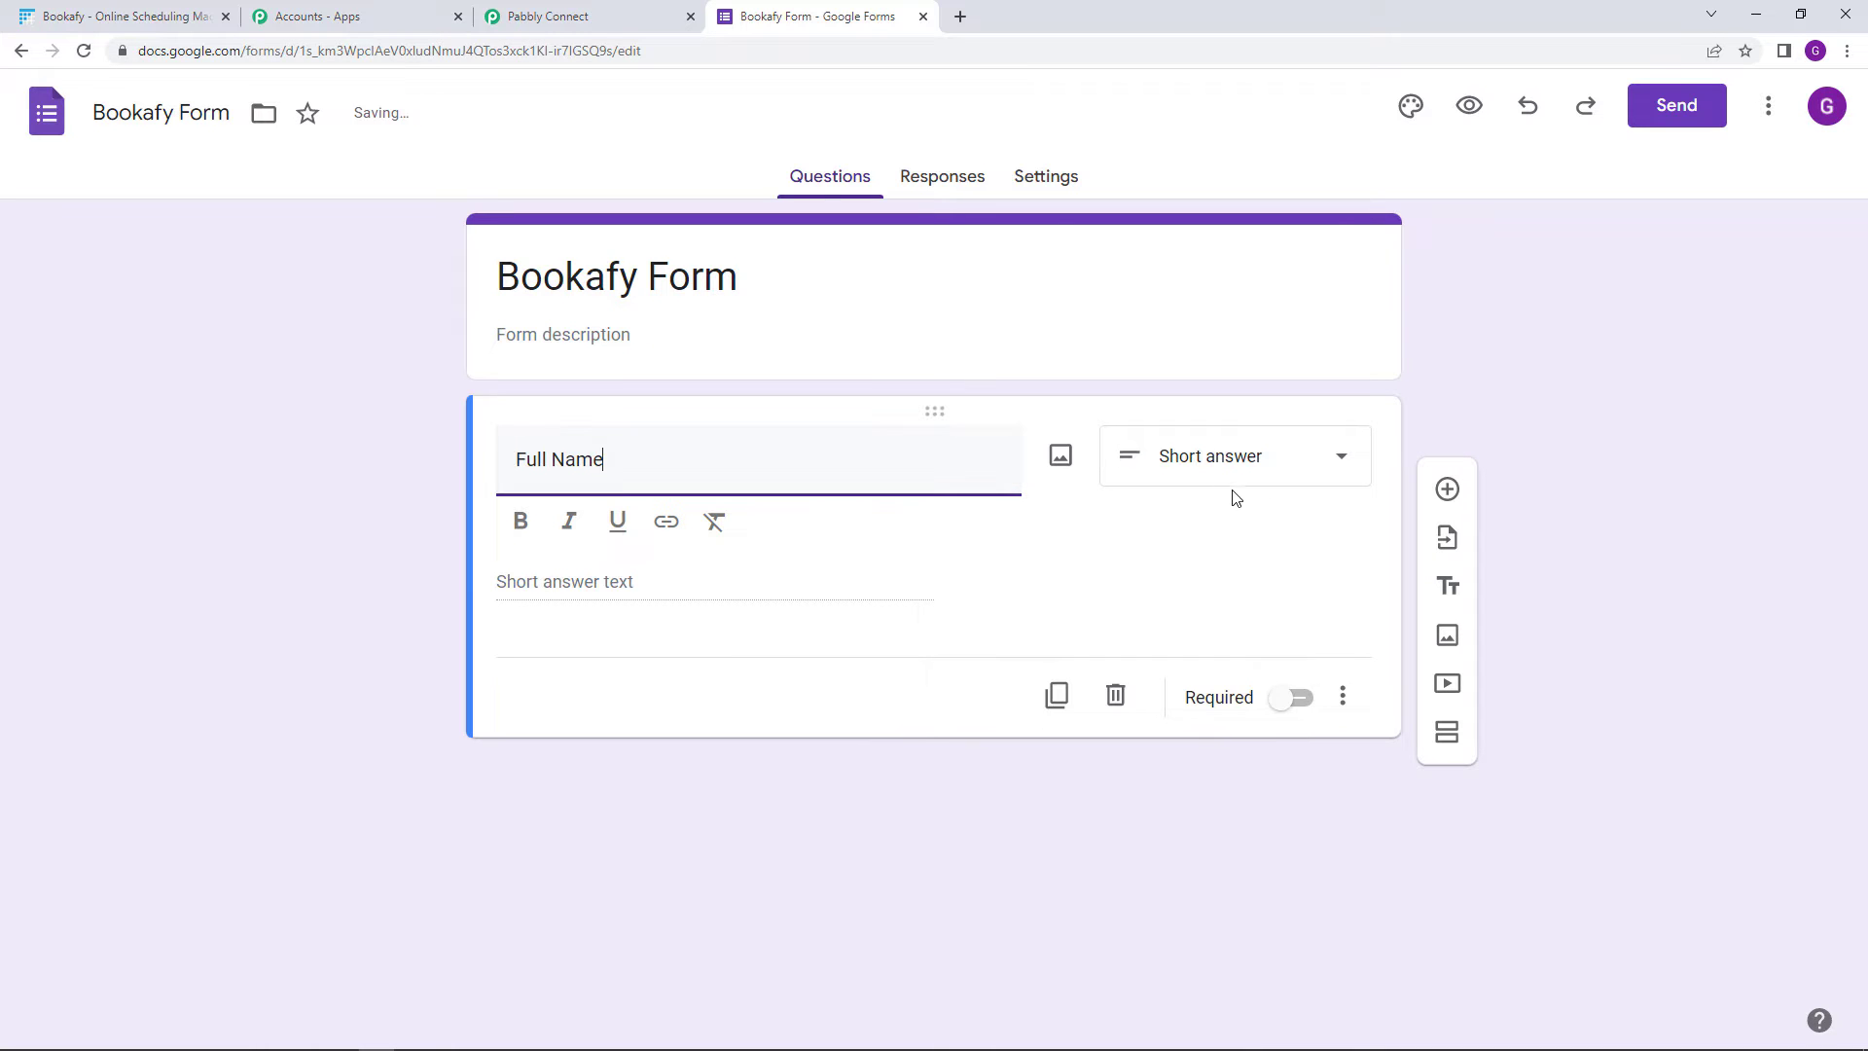
Add a second question titled "Email Address" below the Full Name question
click(1447, 488)
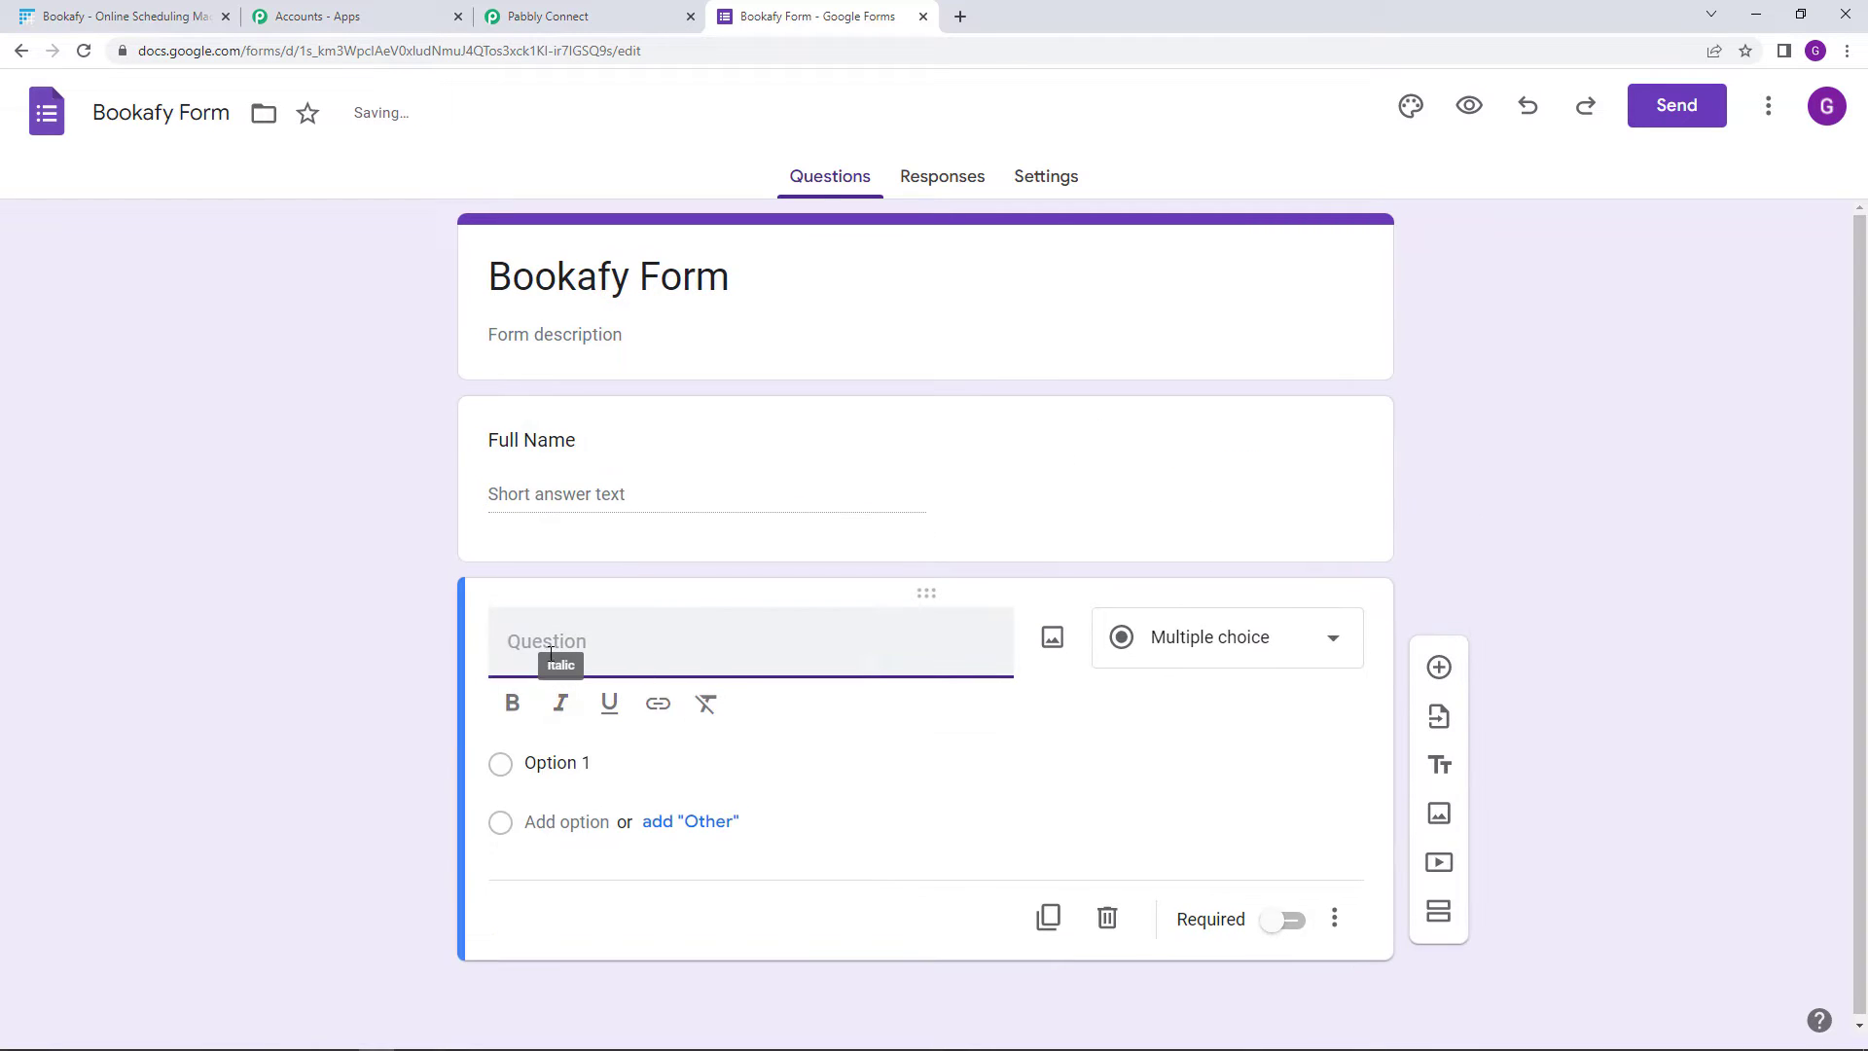
text(Email)
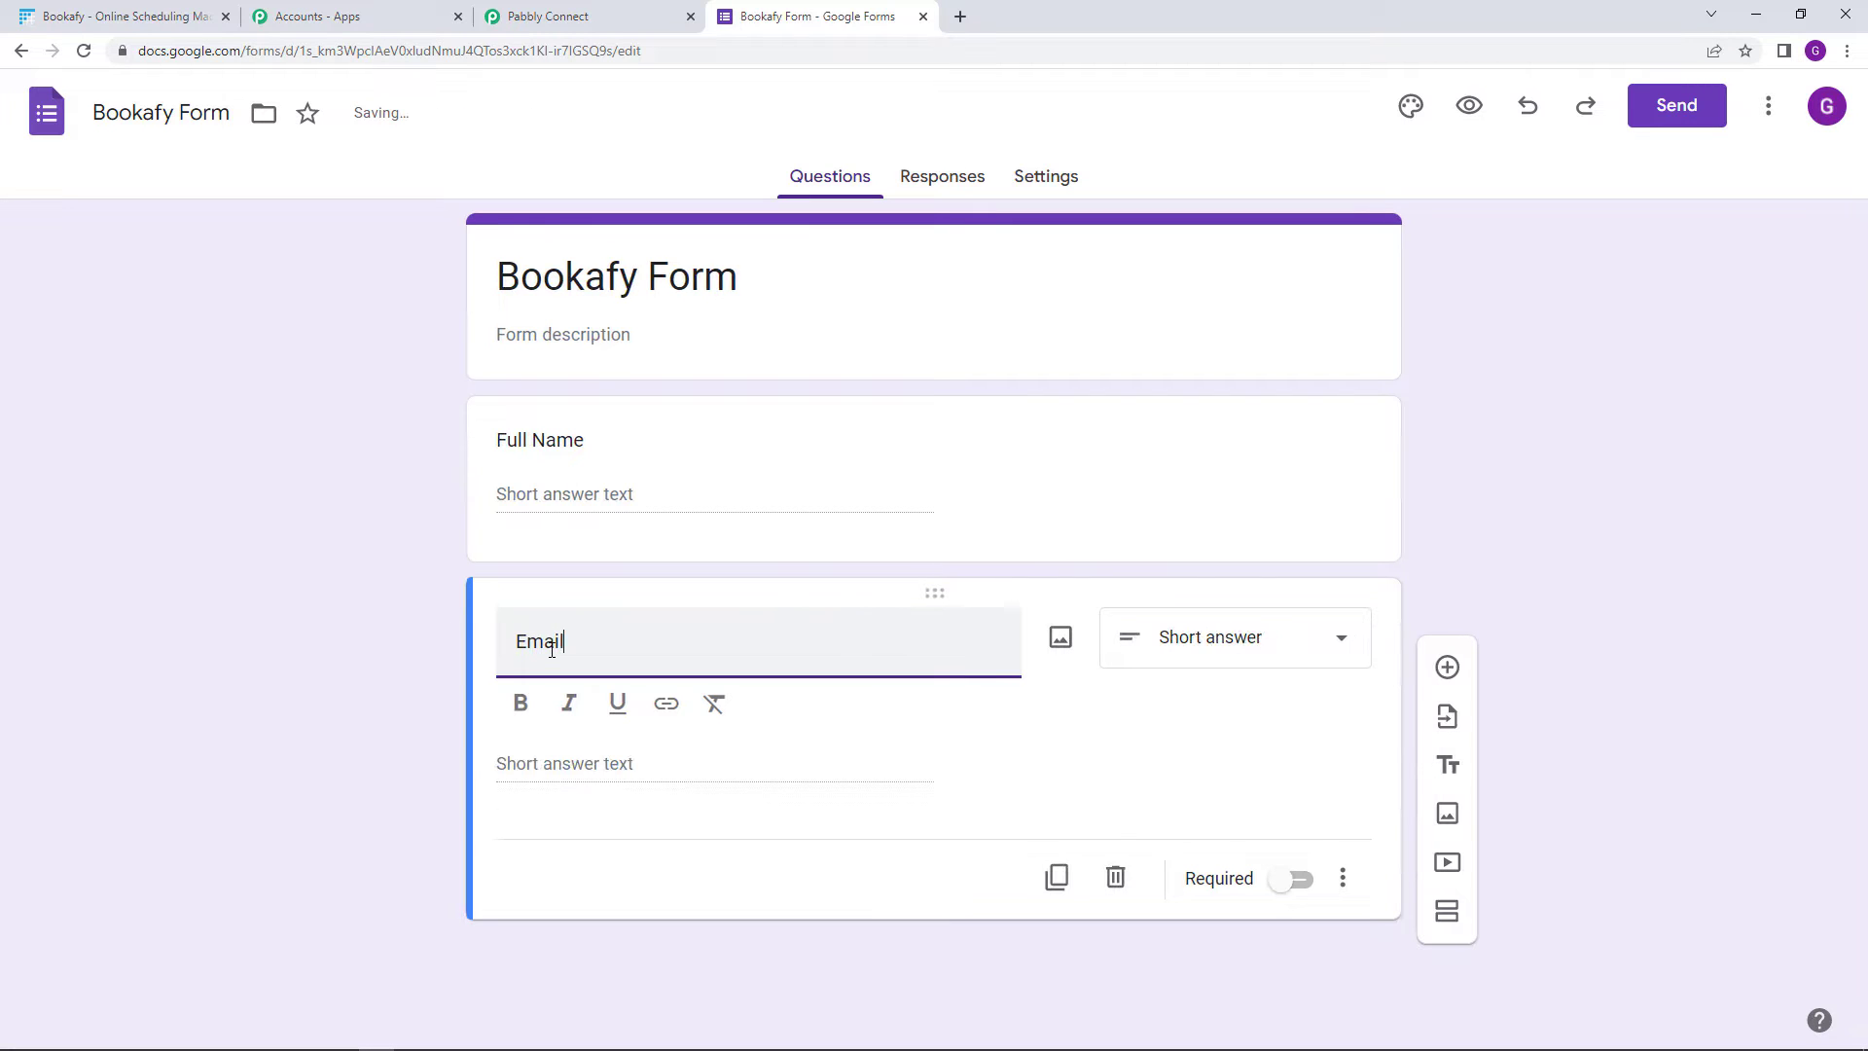
text(Address)
click(565, 650)
Add a third question titled "Contact Number" below the Email Address question
click(1450, 674)
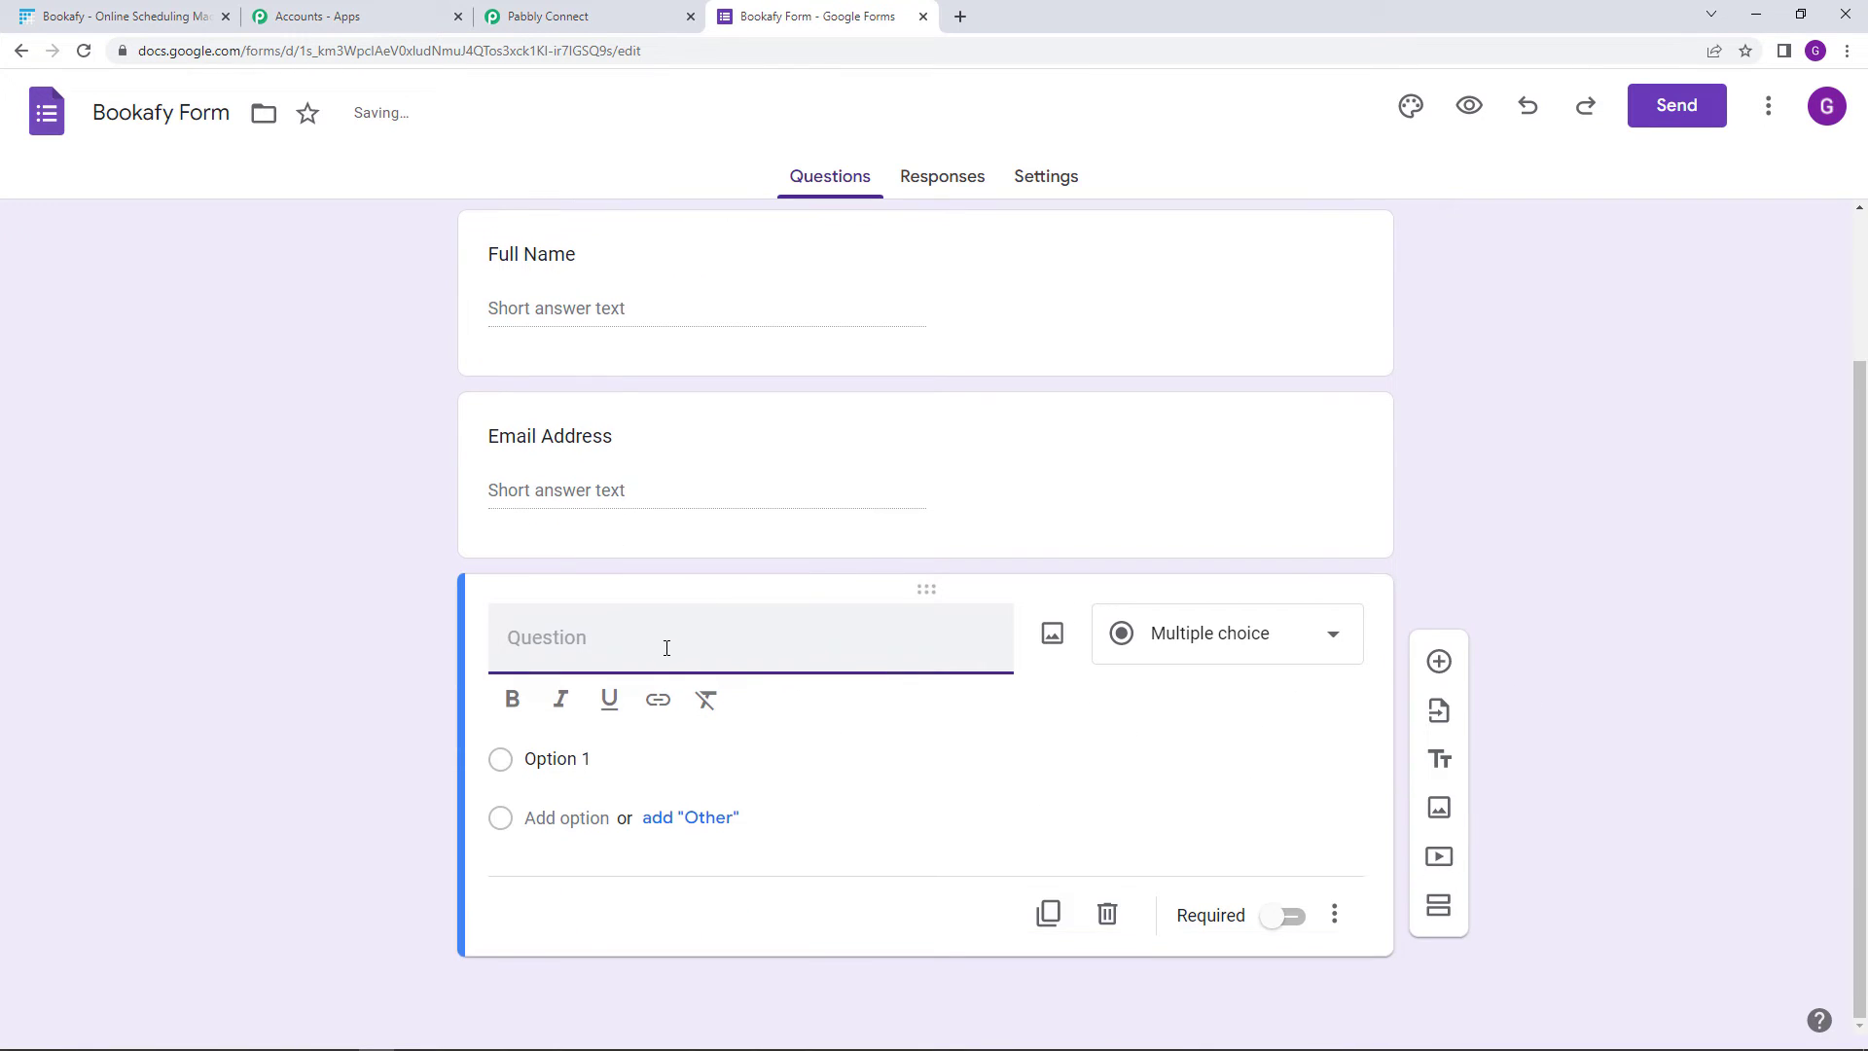
text(C)
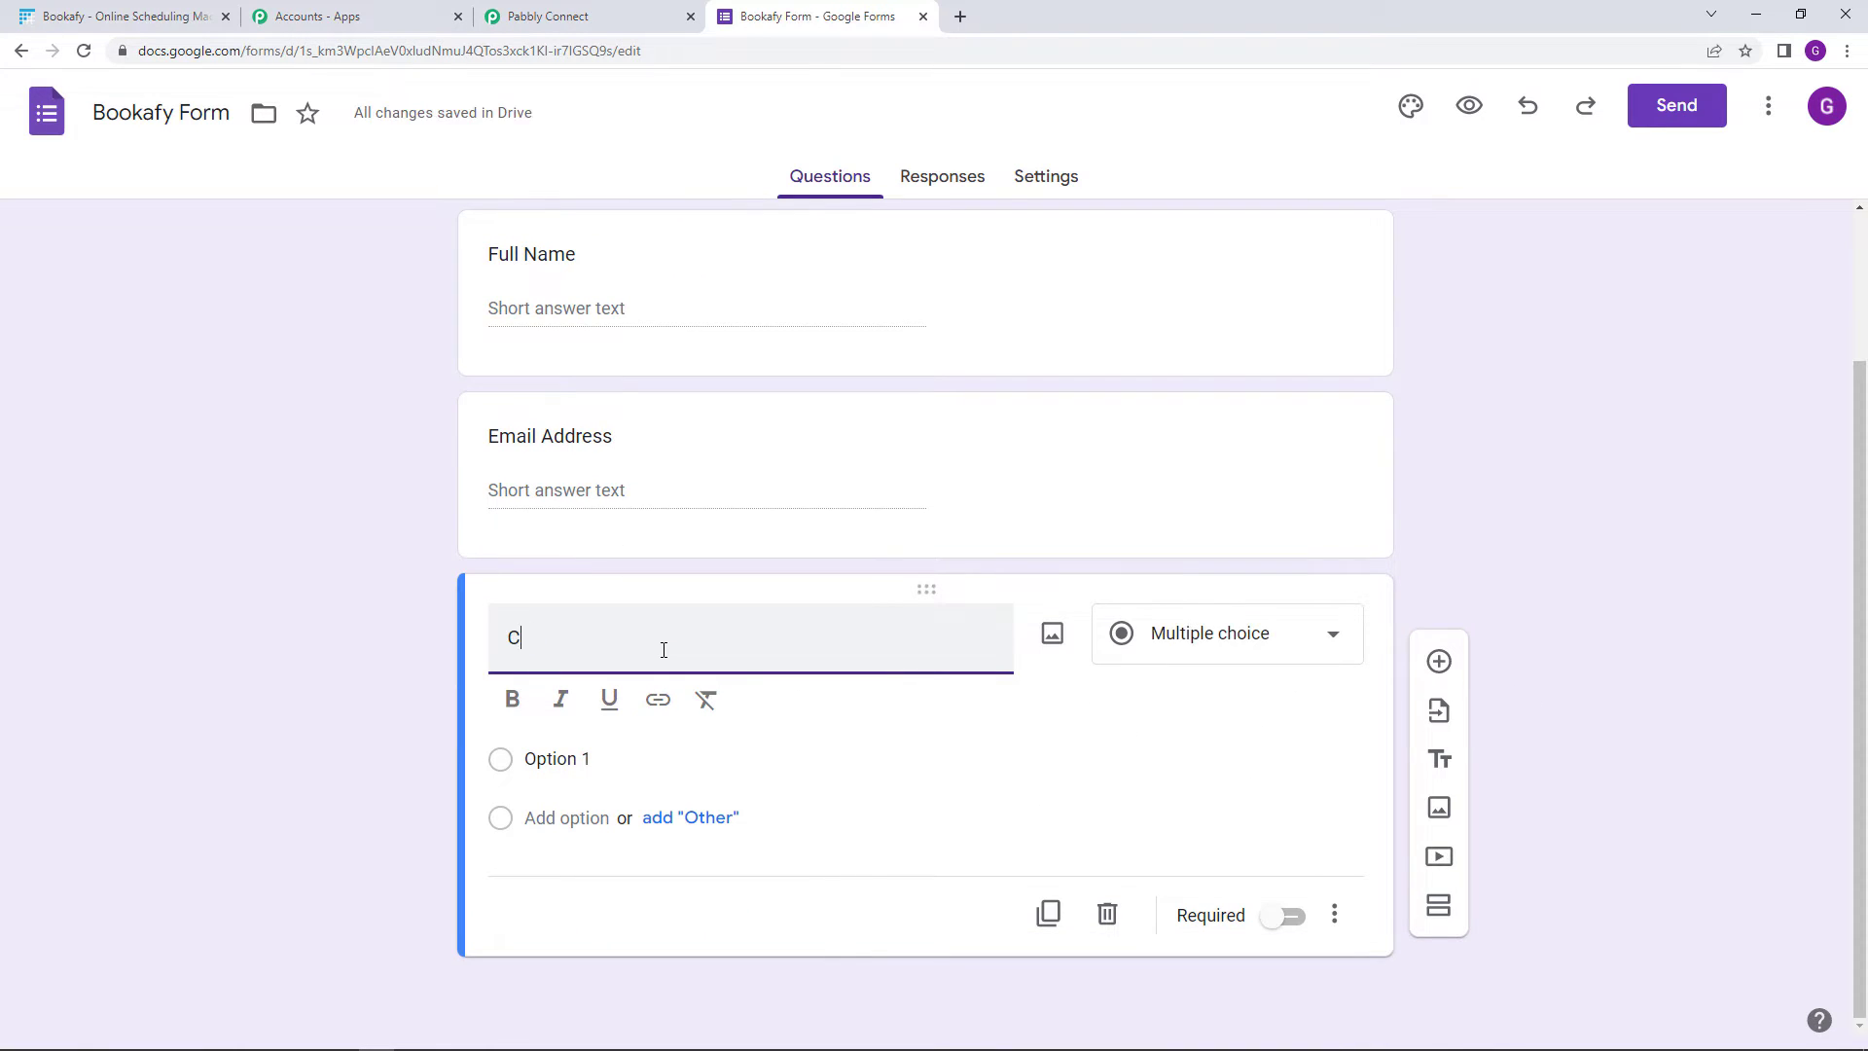
text(ontact um)
text(b)
key(BackSpace)
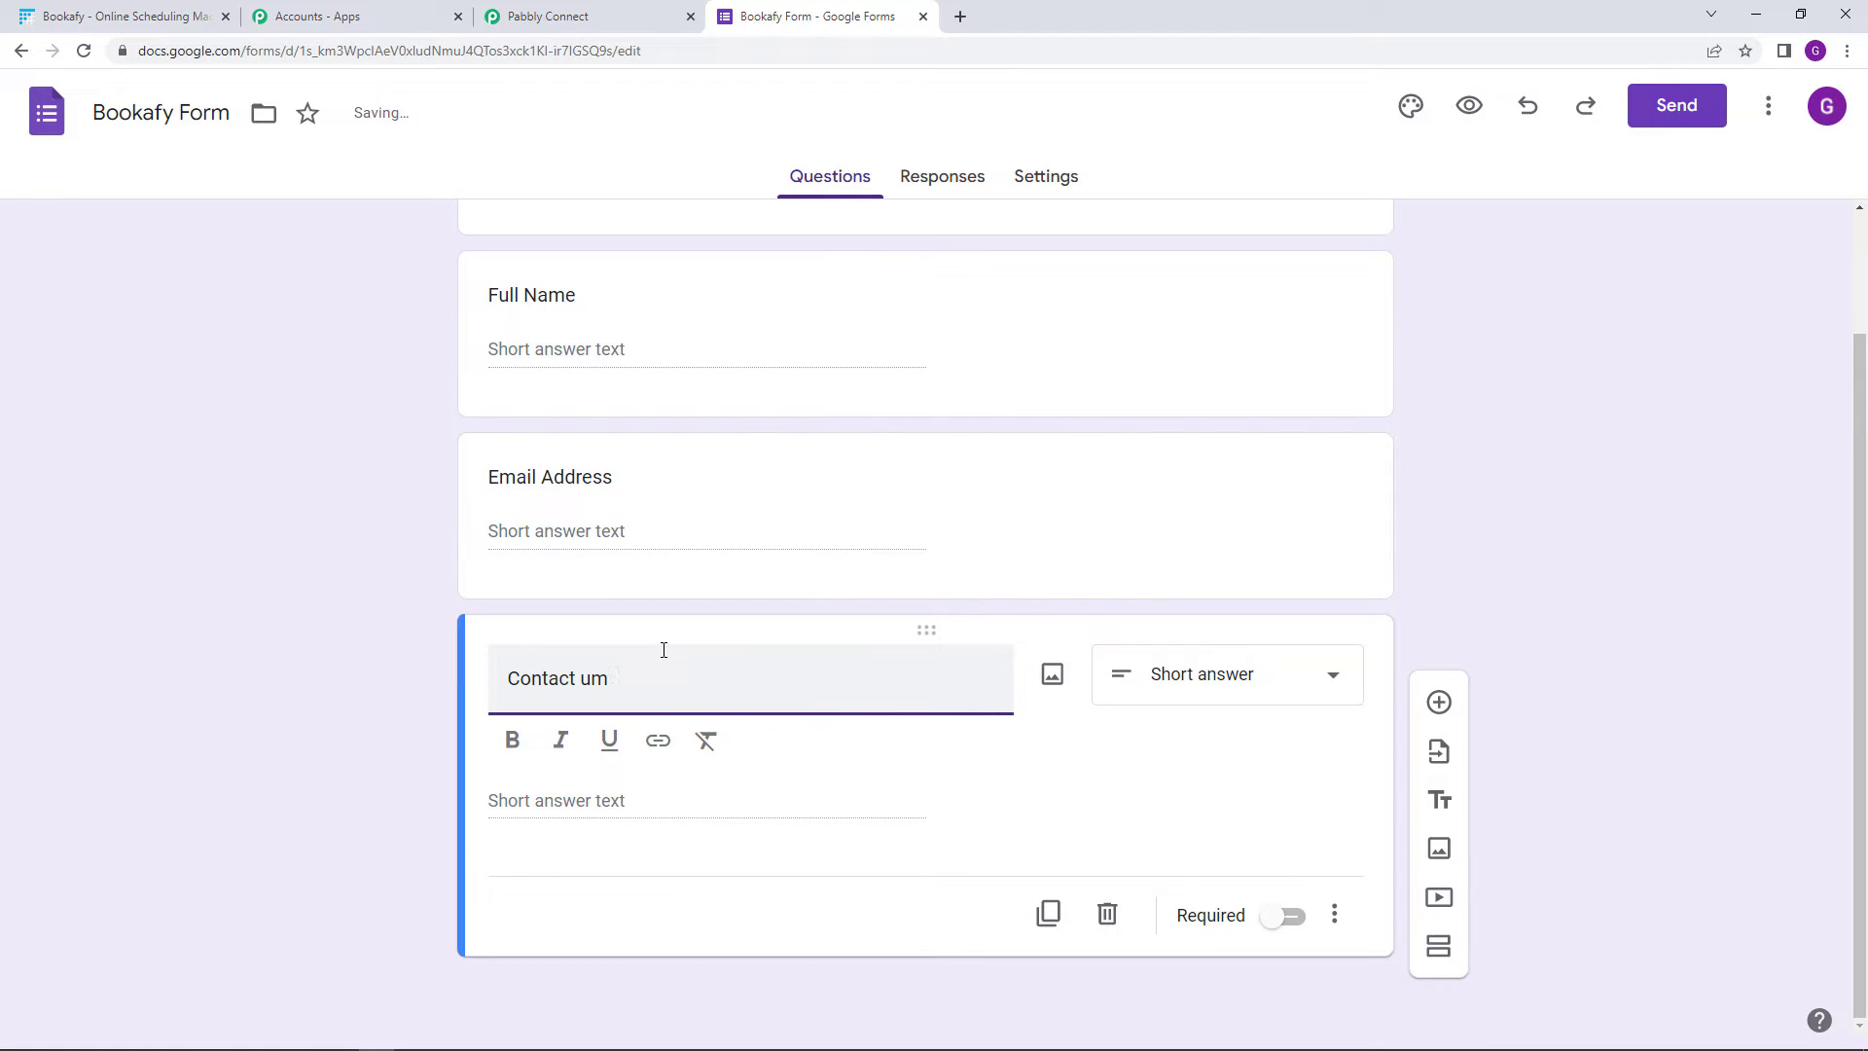
text(ber)
click(581, 678)
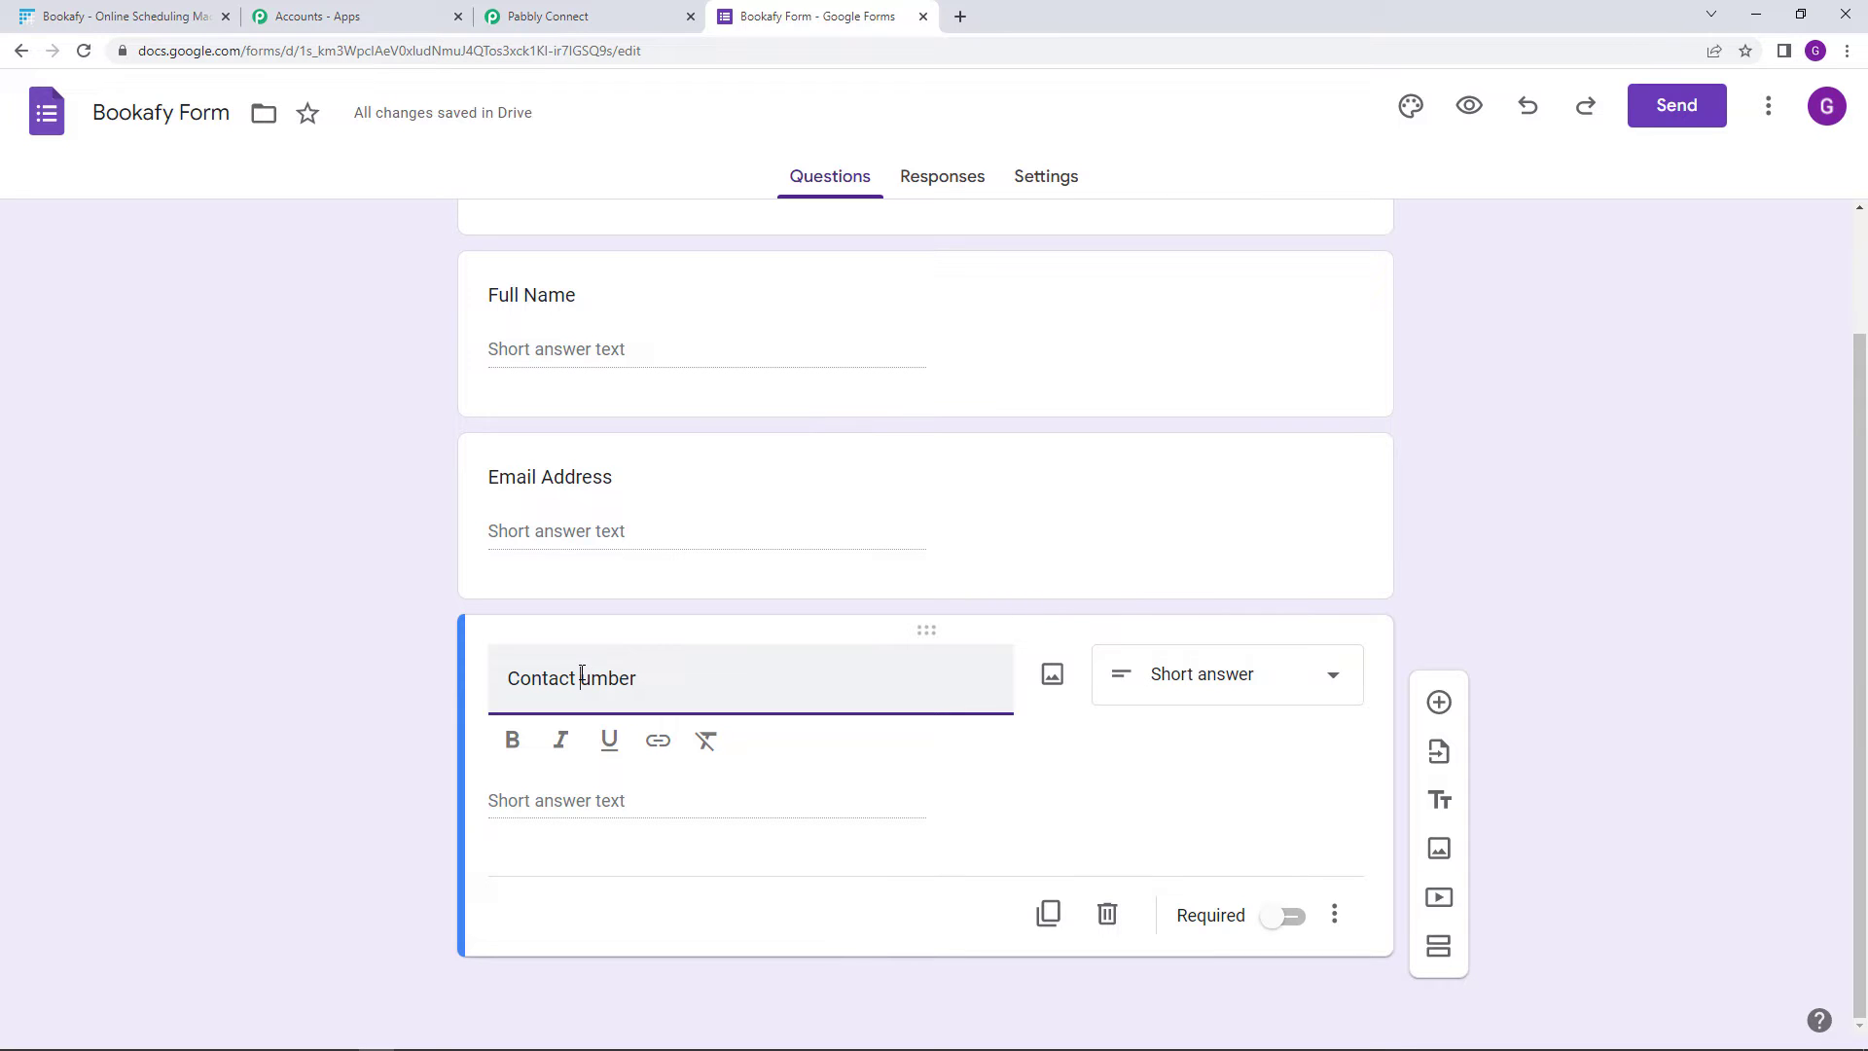
text(N)
click(383, 574)
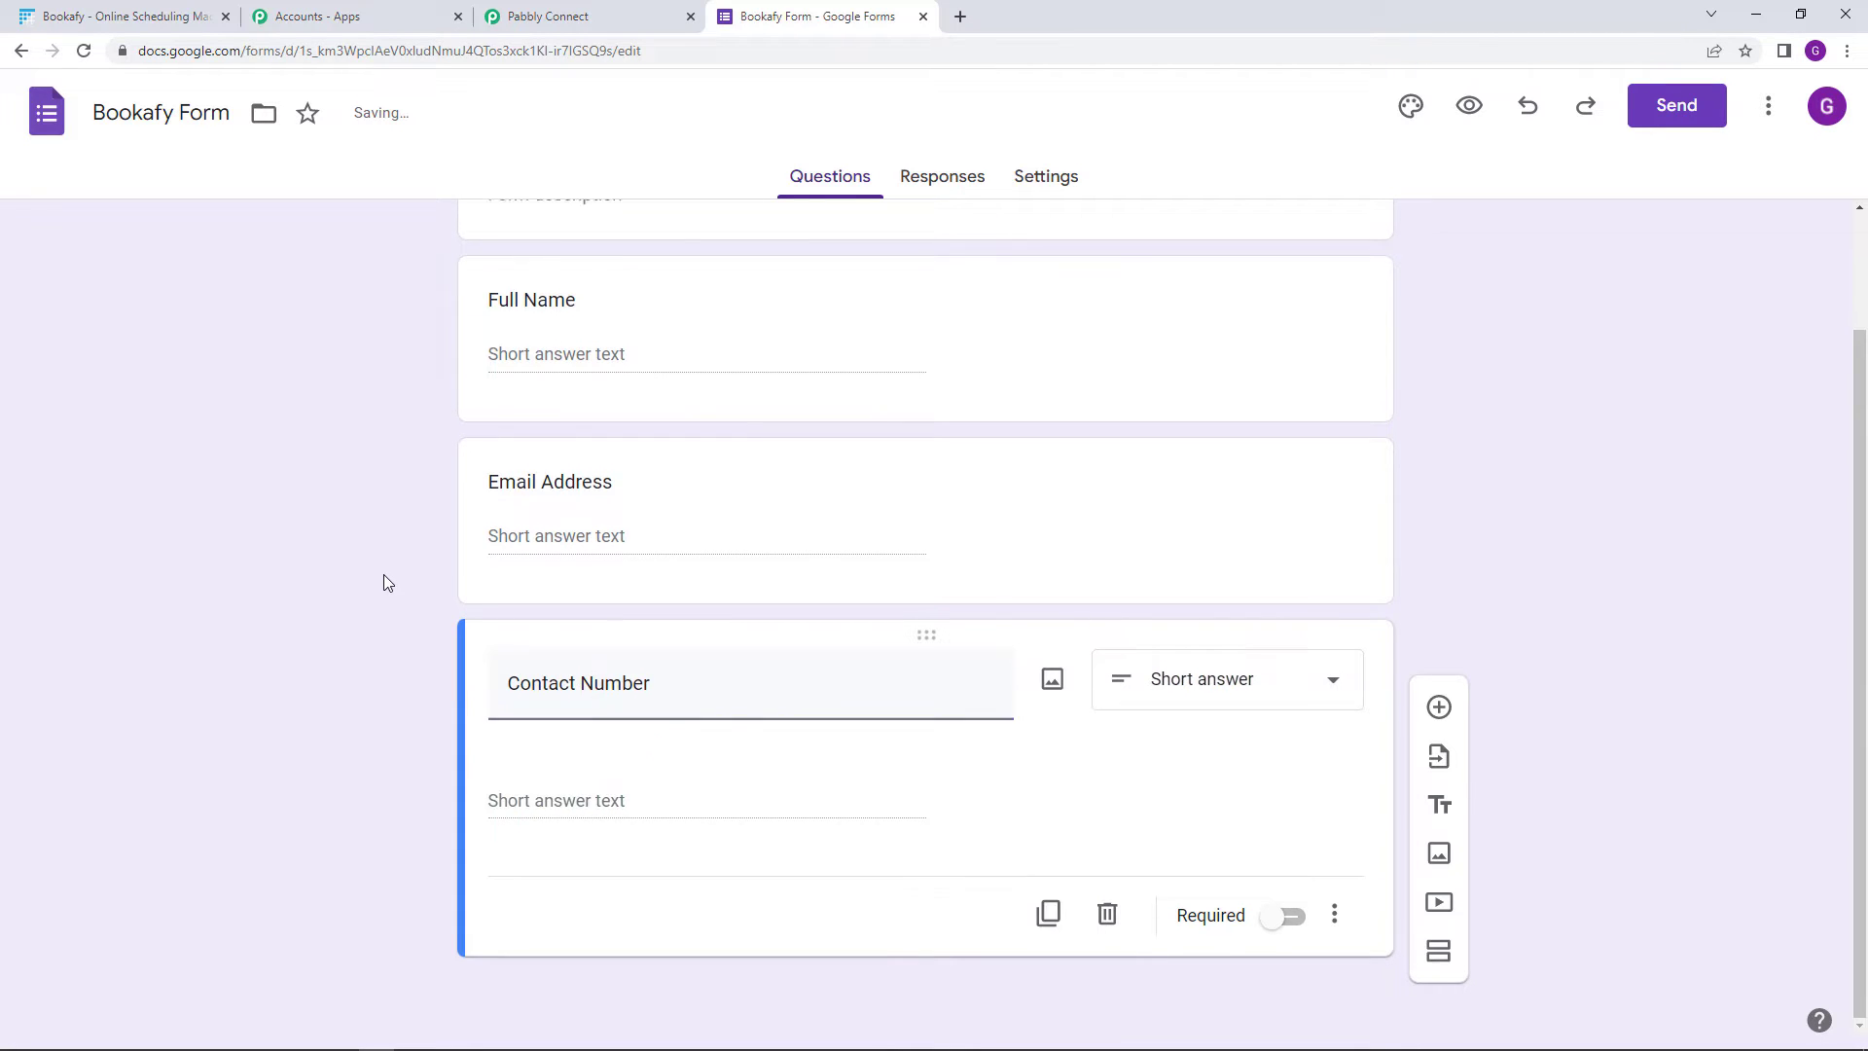
Make the Contact Number question required
scroll(383, 574, up, 2)
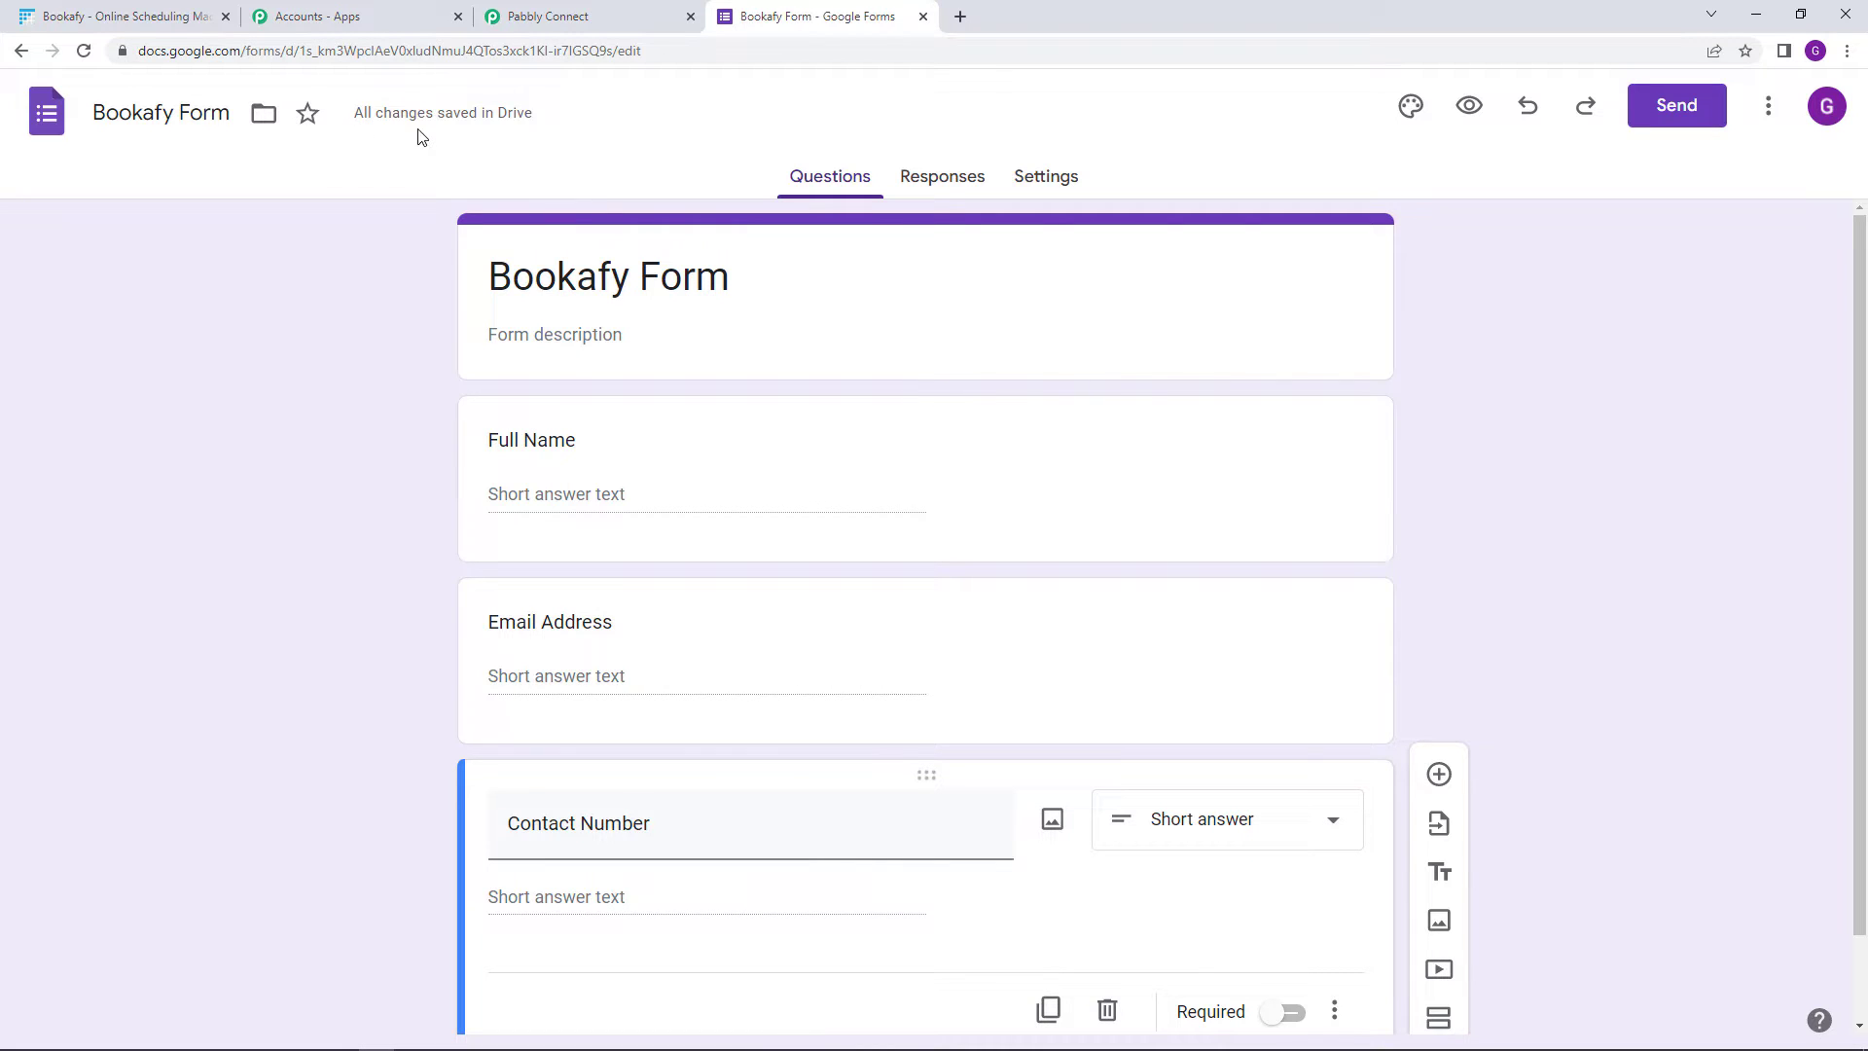
scroll(745, 584, down, 1)
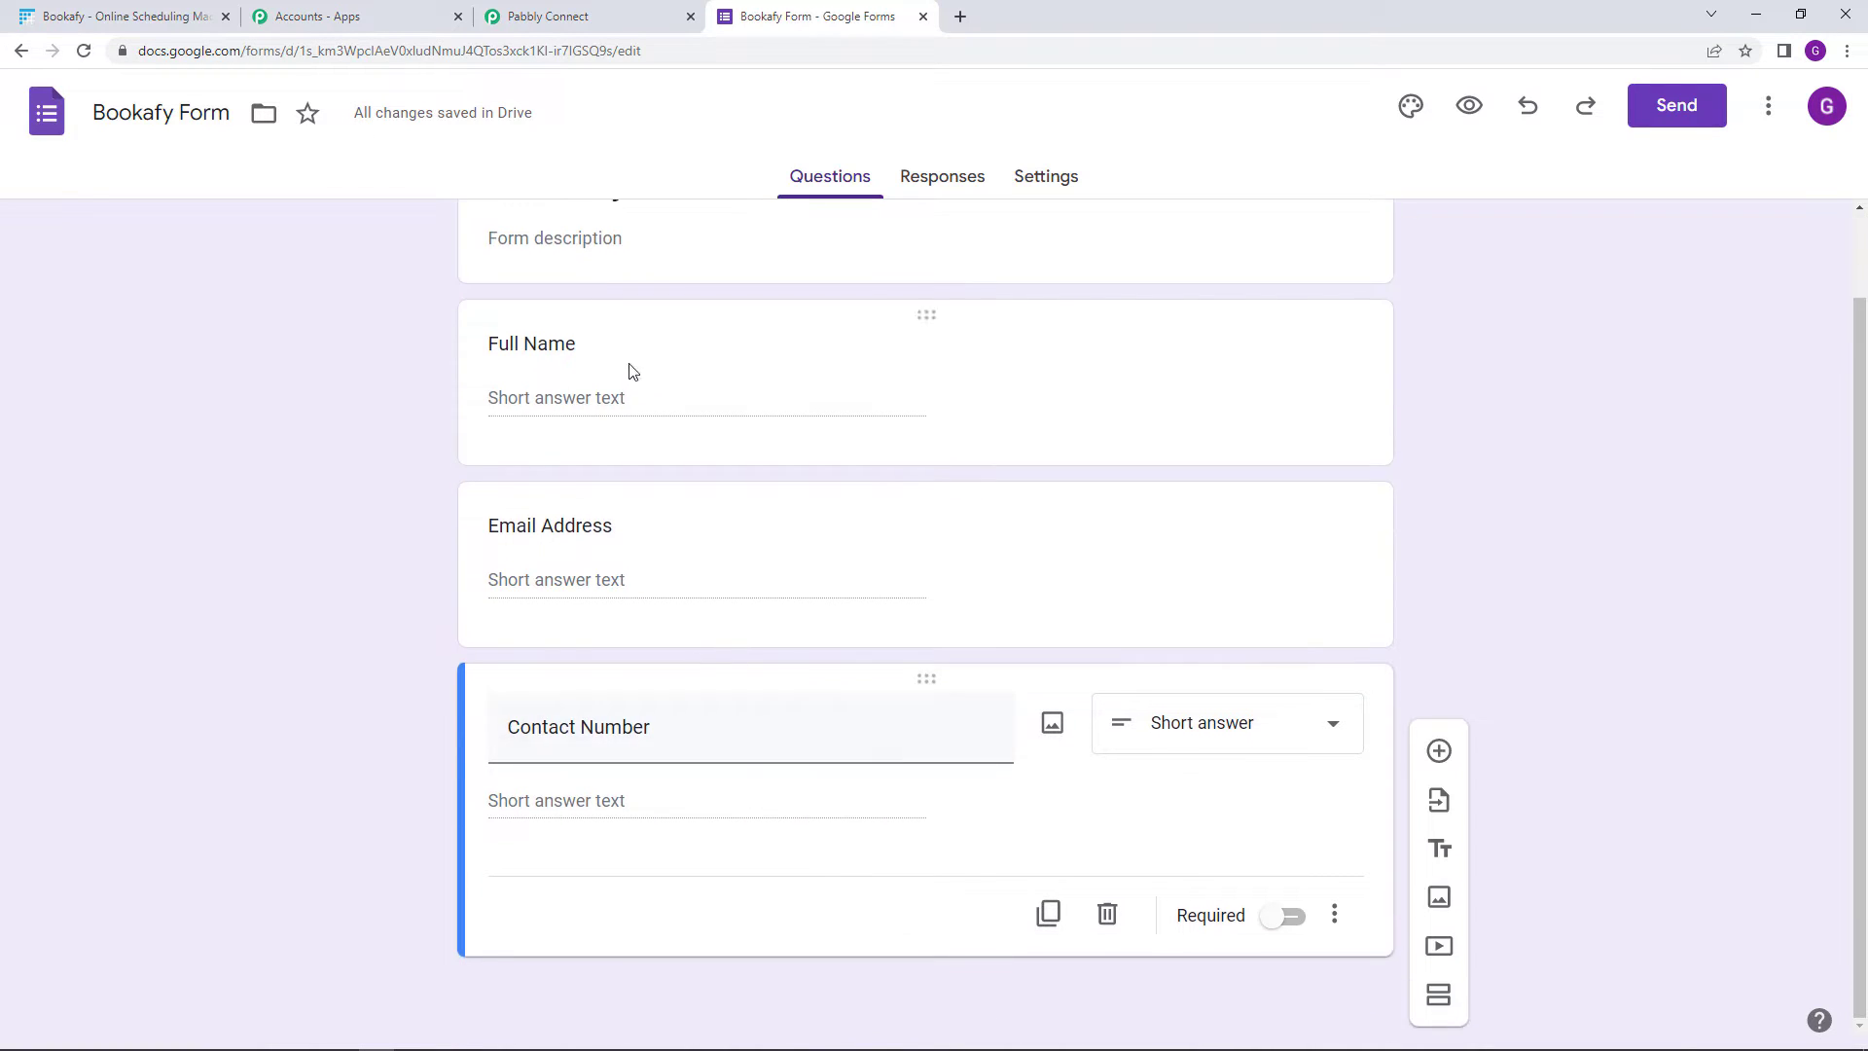
scroll(751, 367, up, 1)
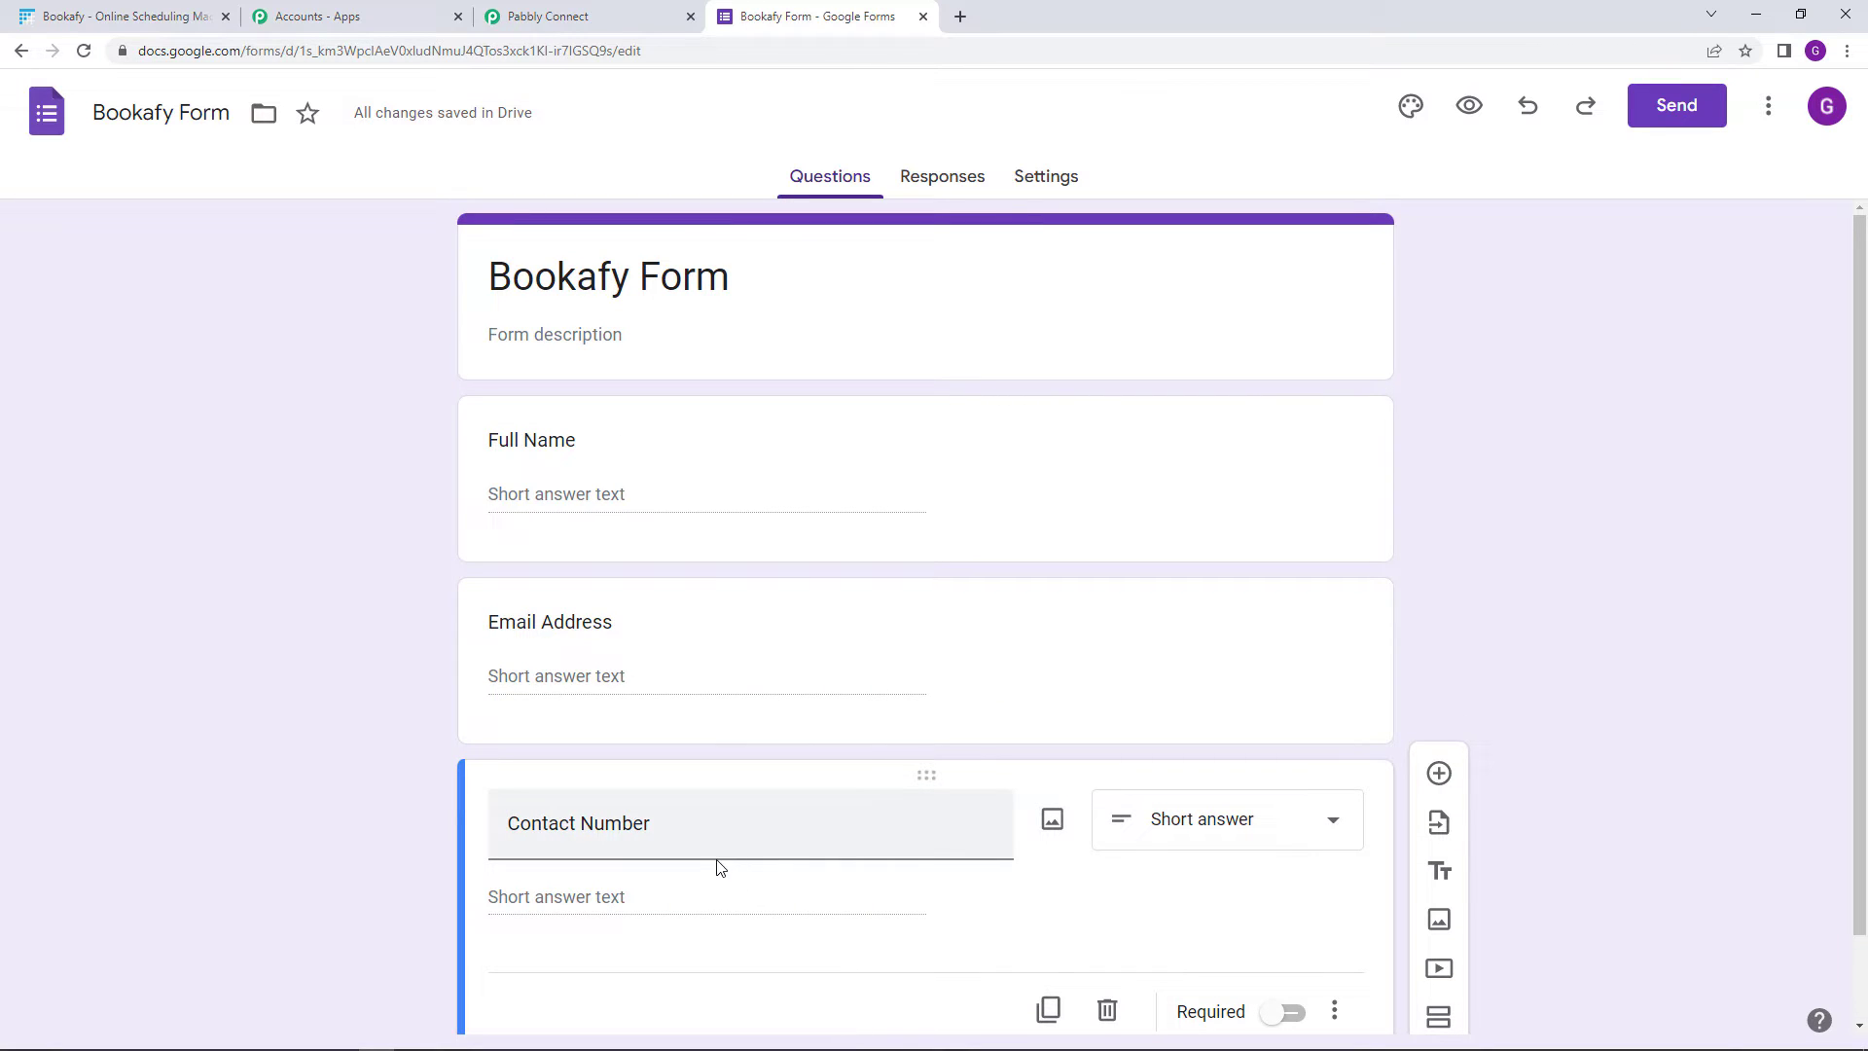
click(1289, 1016)
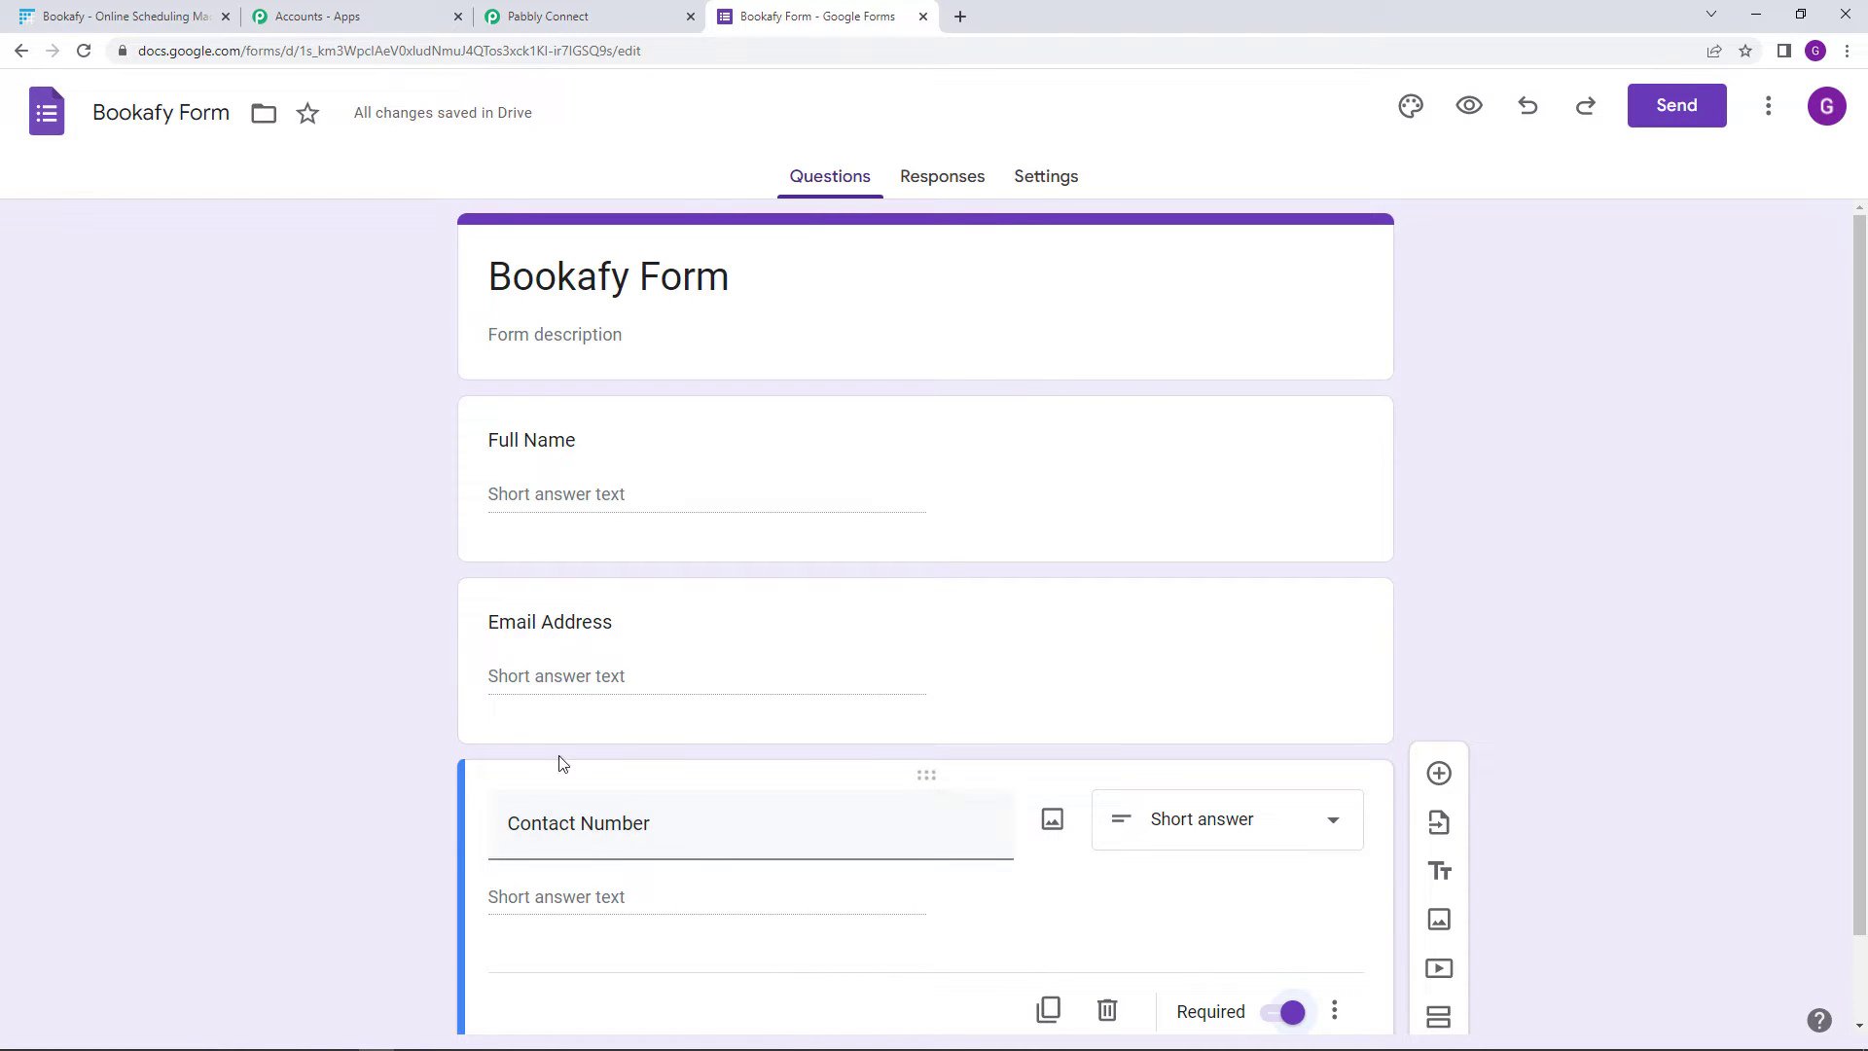
Link the form's responses to a new spreadsheet named "Bookafy Form (Responses)"
click(969, 175)
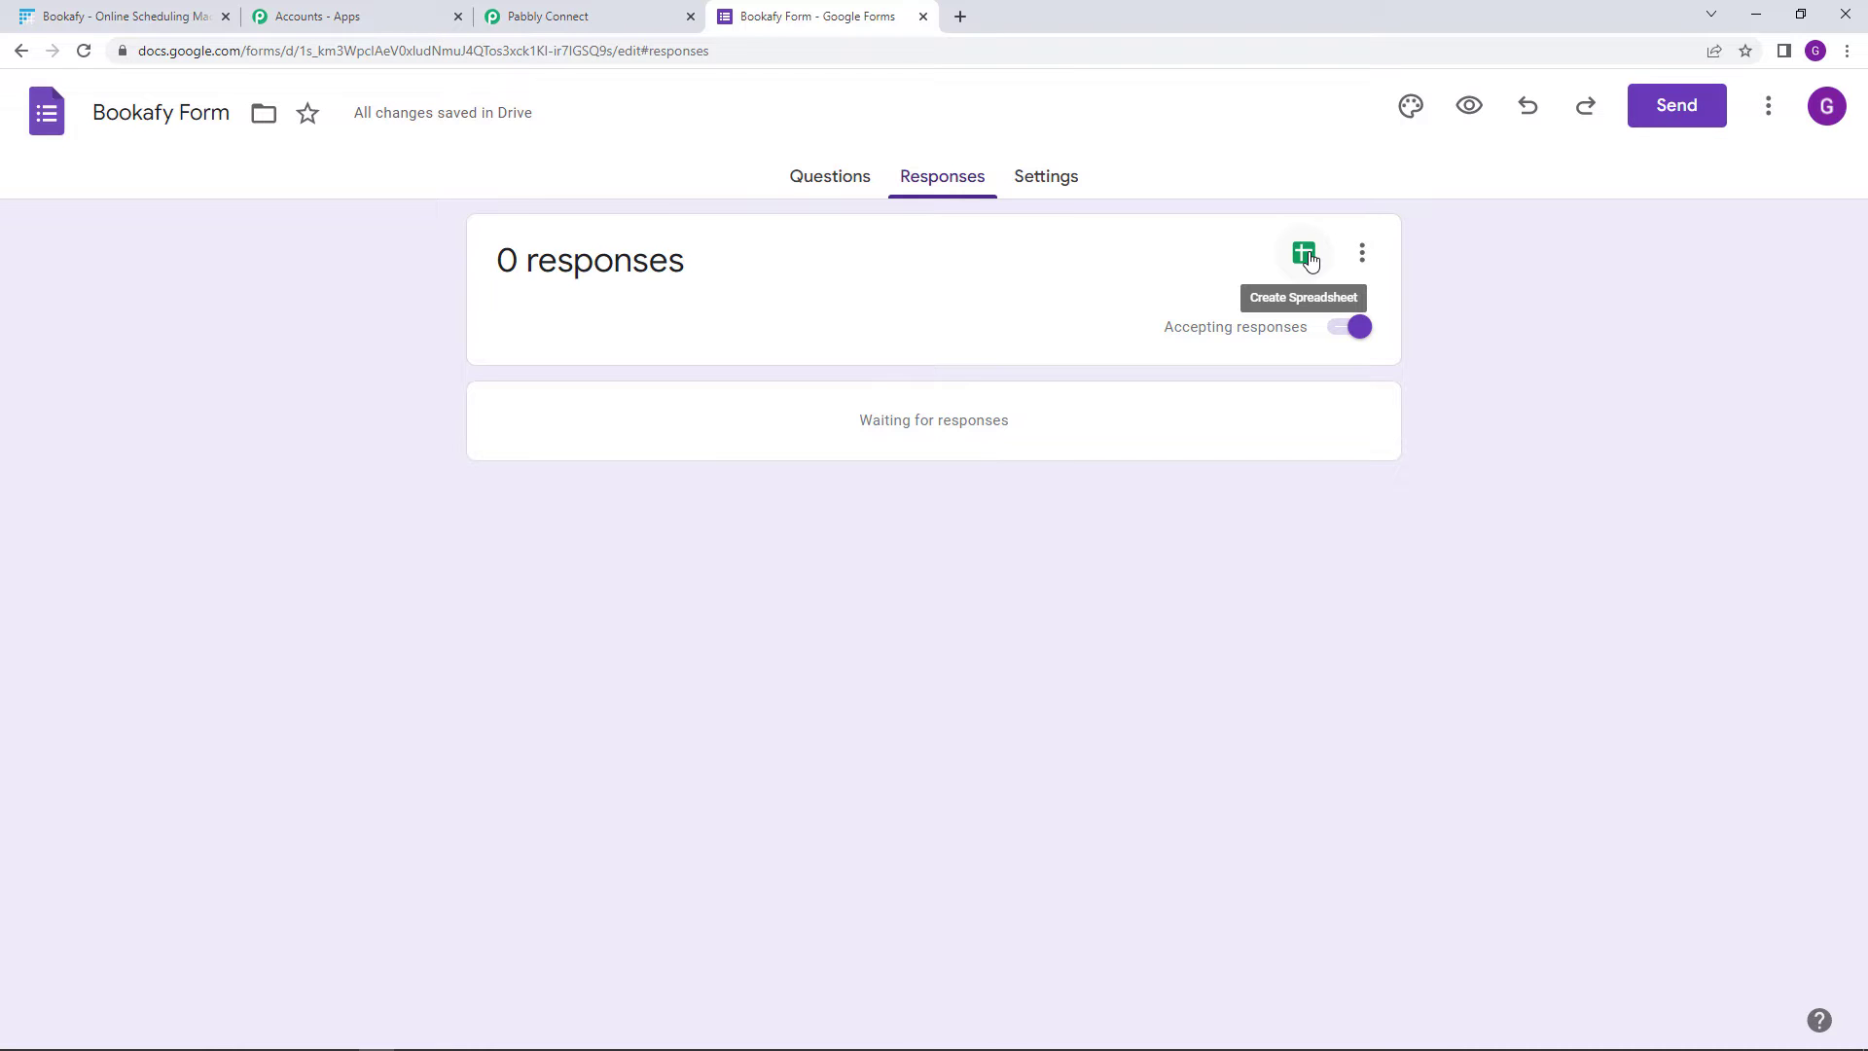
click(1308, 258)
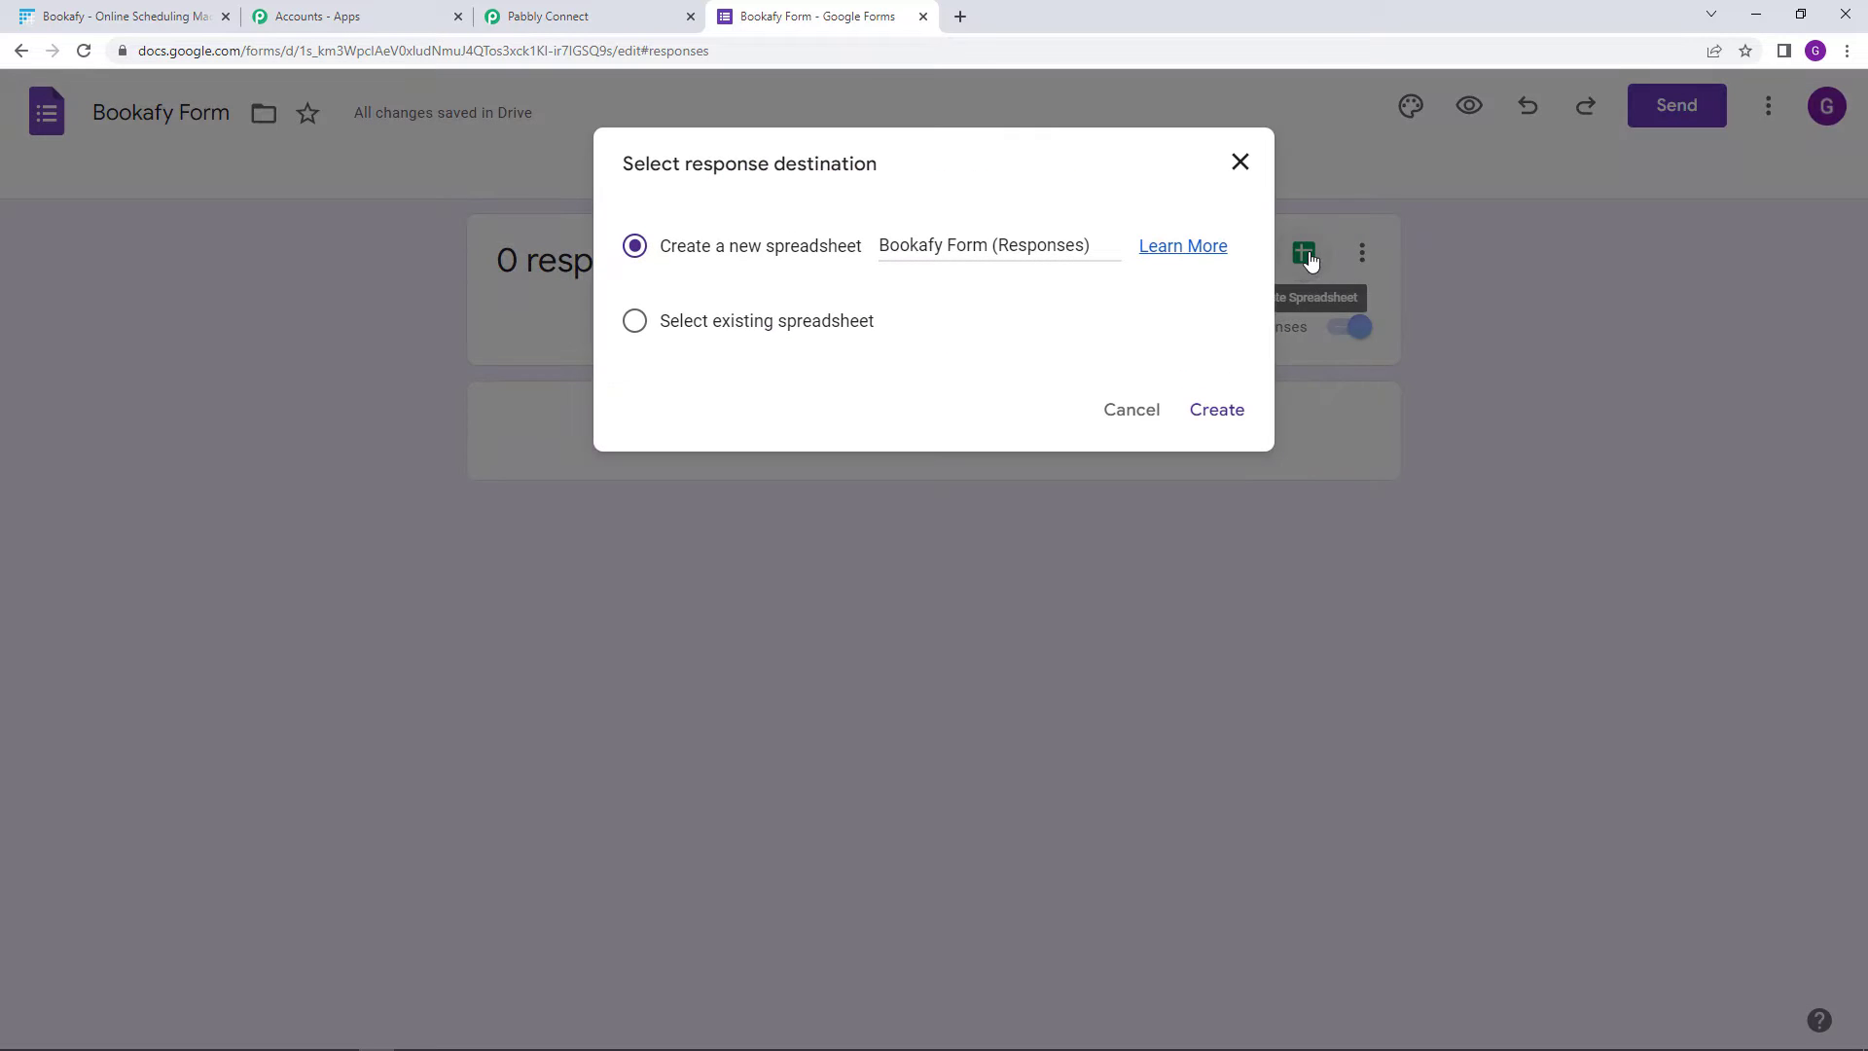
click(1237, 412)
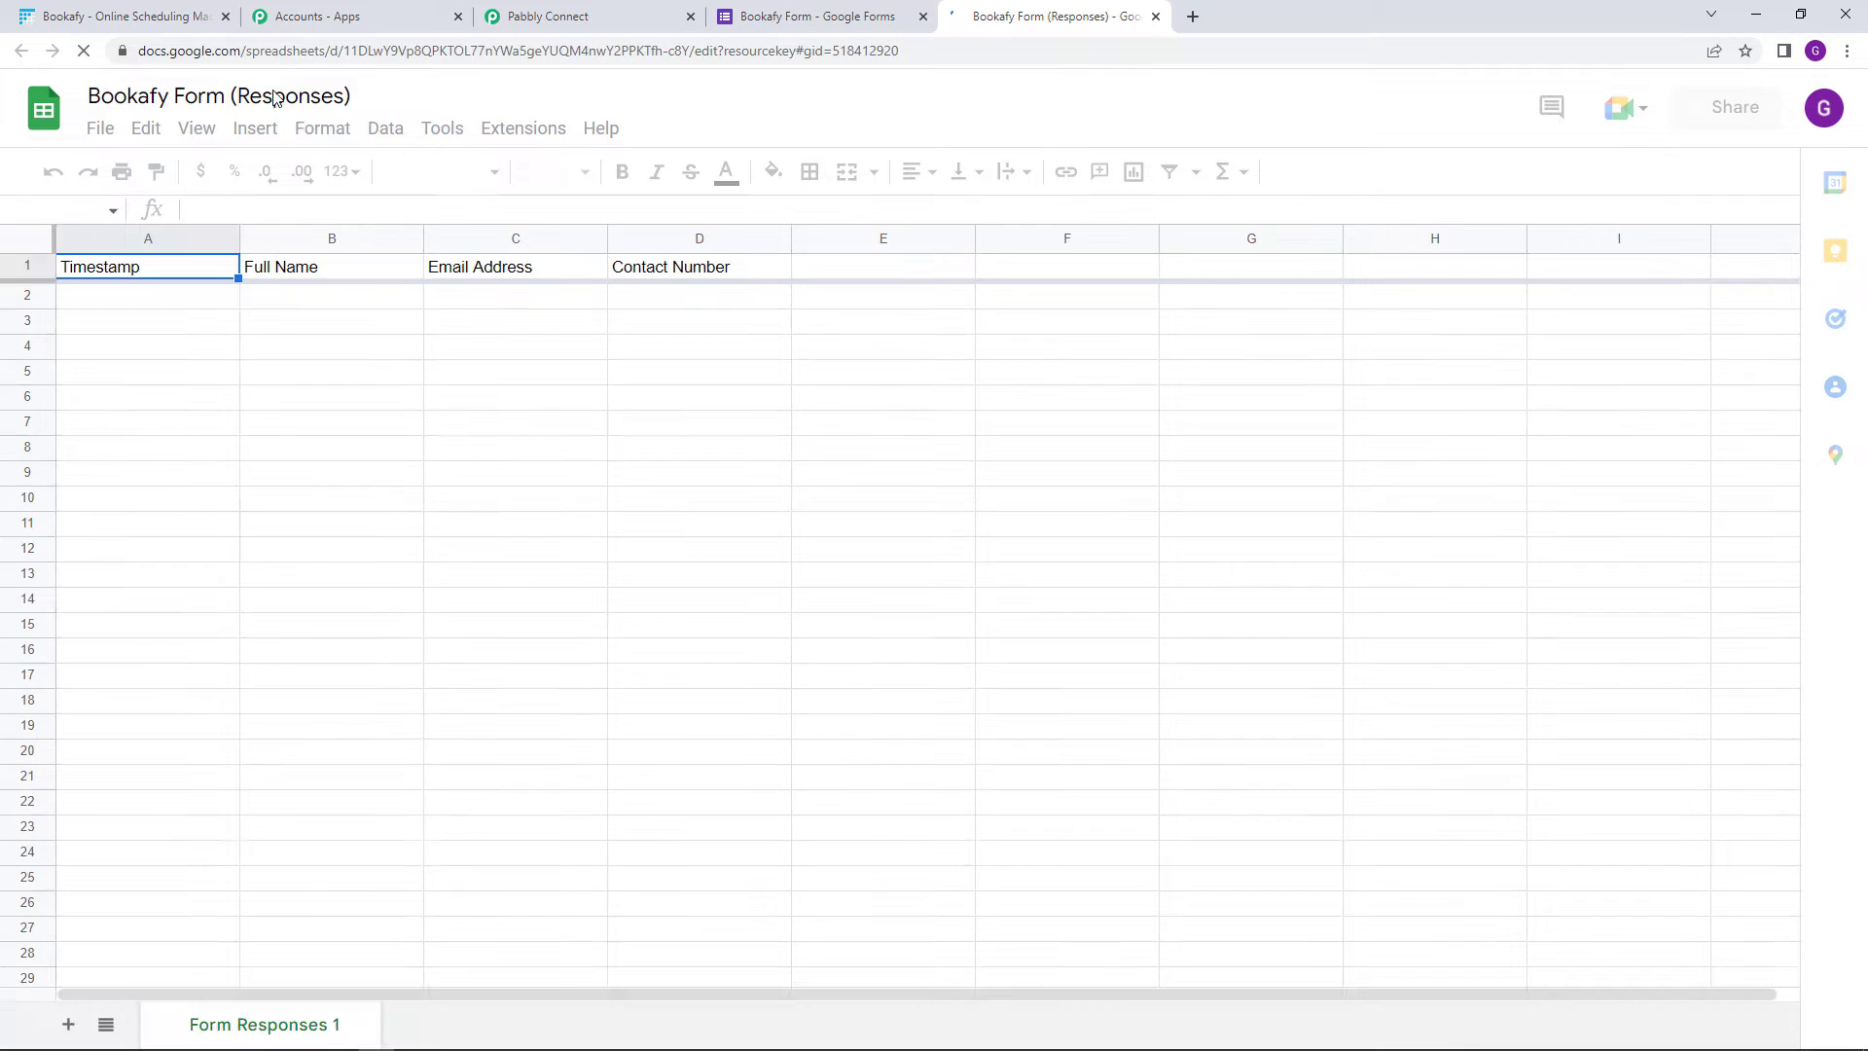
Check the response spreadsheet's title and its column headers against the form's questions
drag(88, 96, 351, 122)
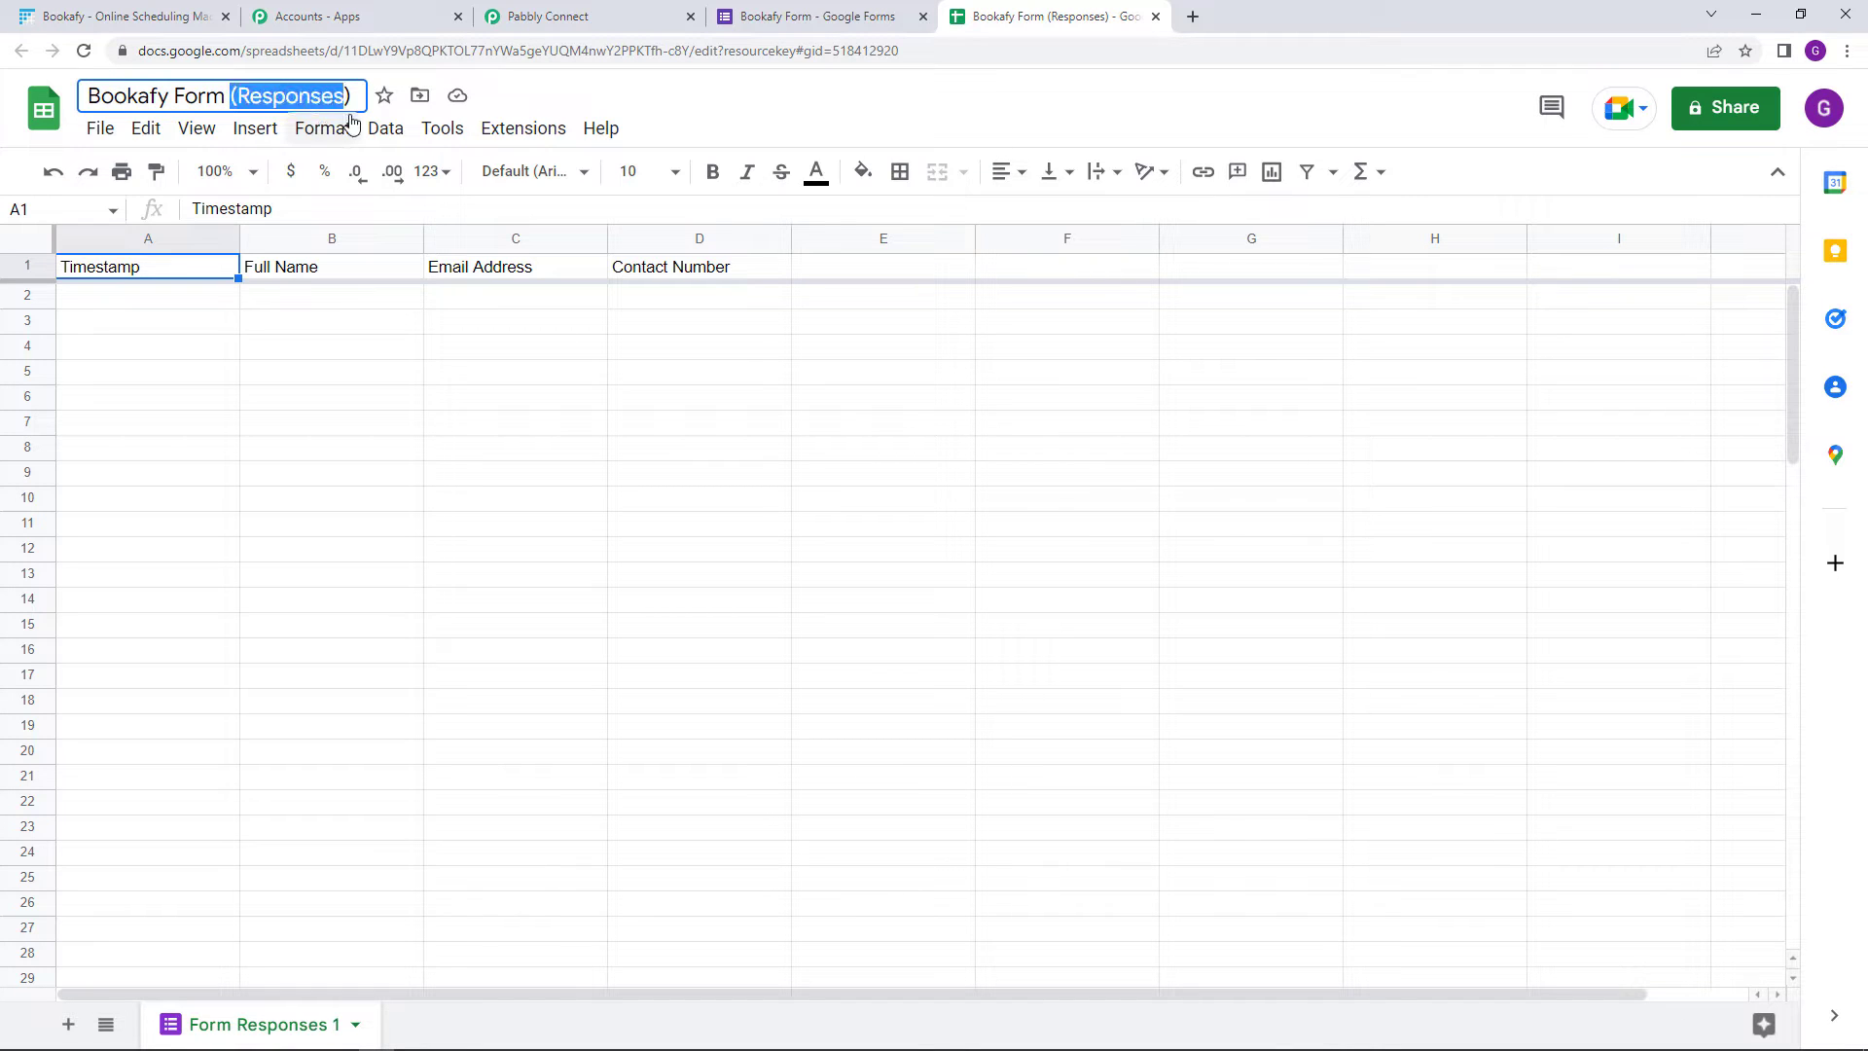
click(750, 113)
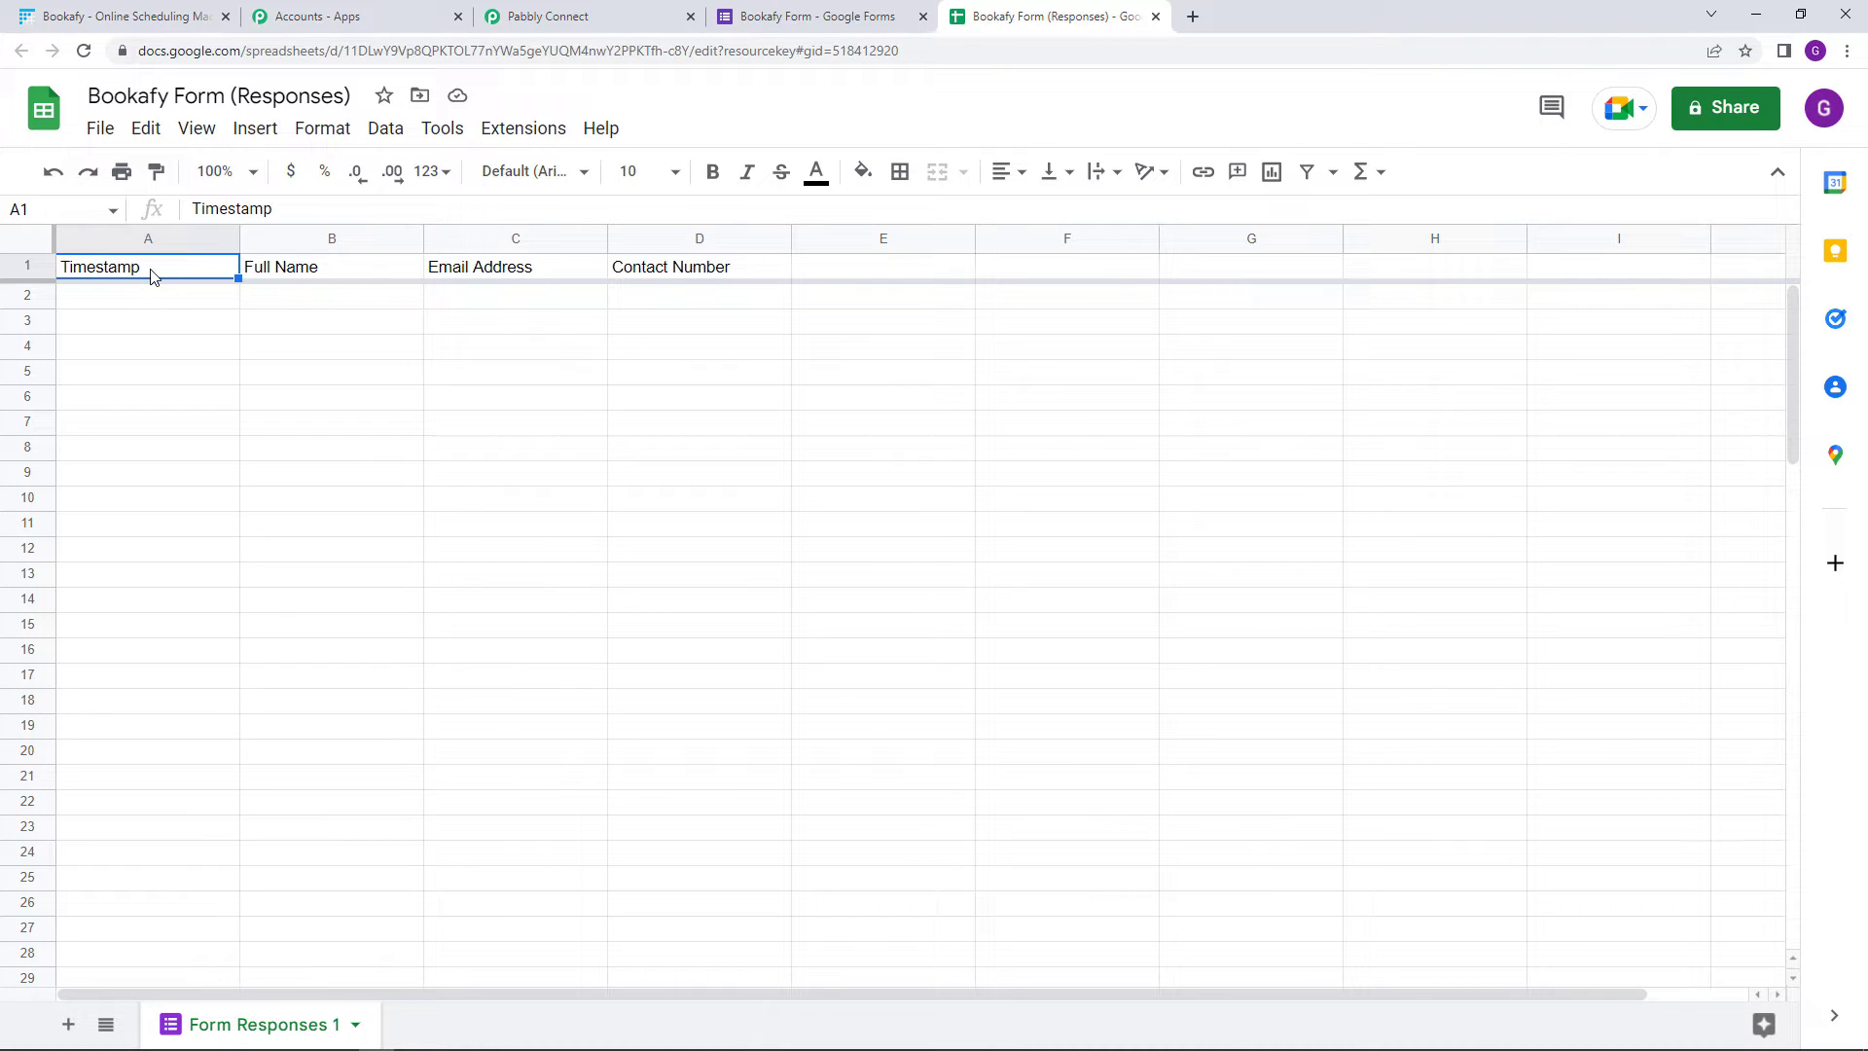
click(255, 276)
click(460, 277)
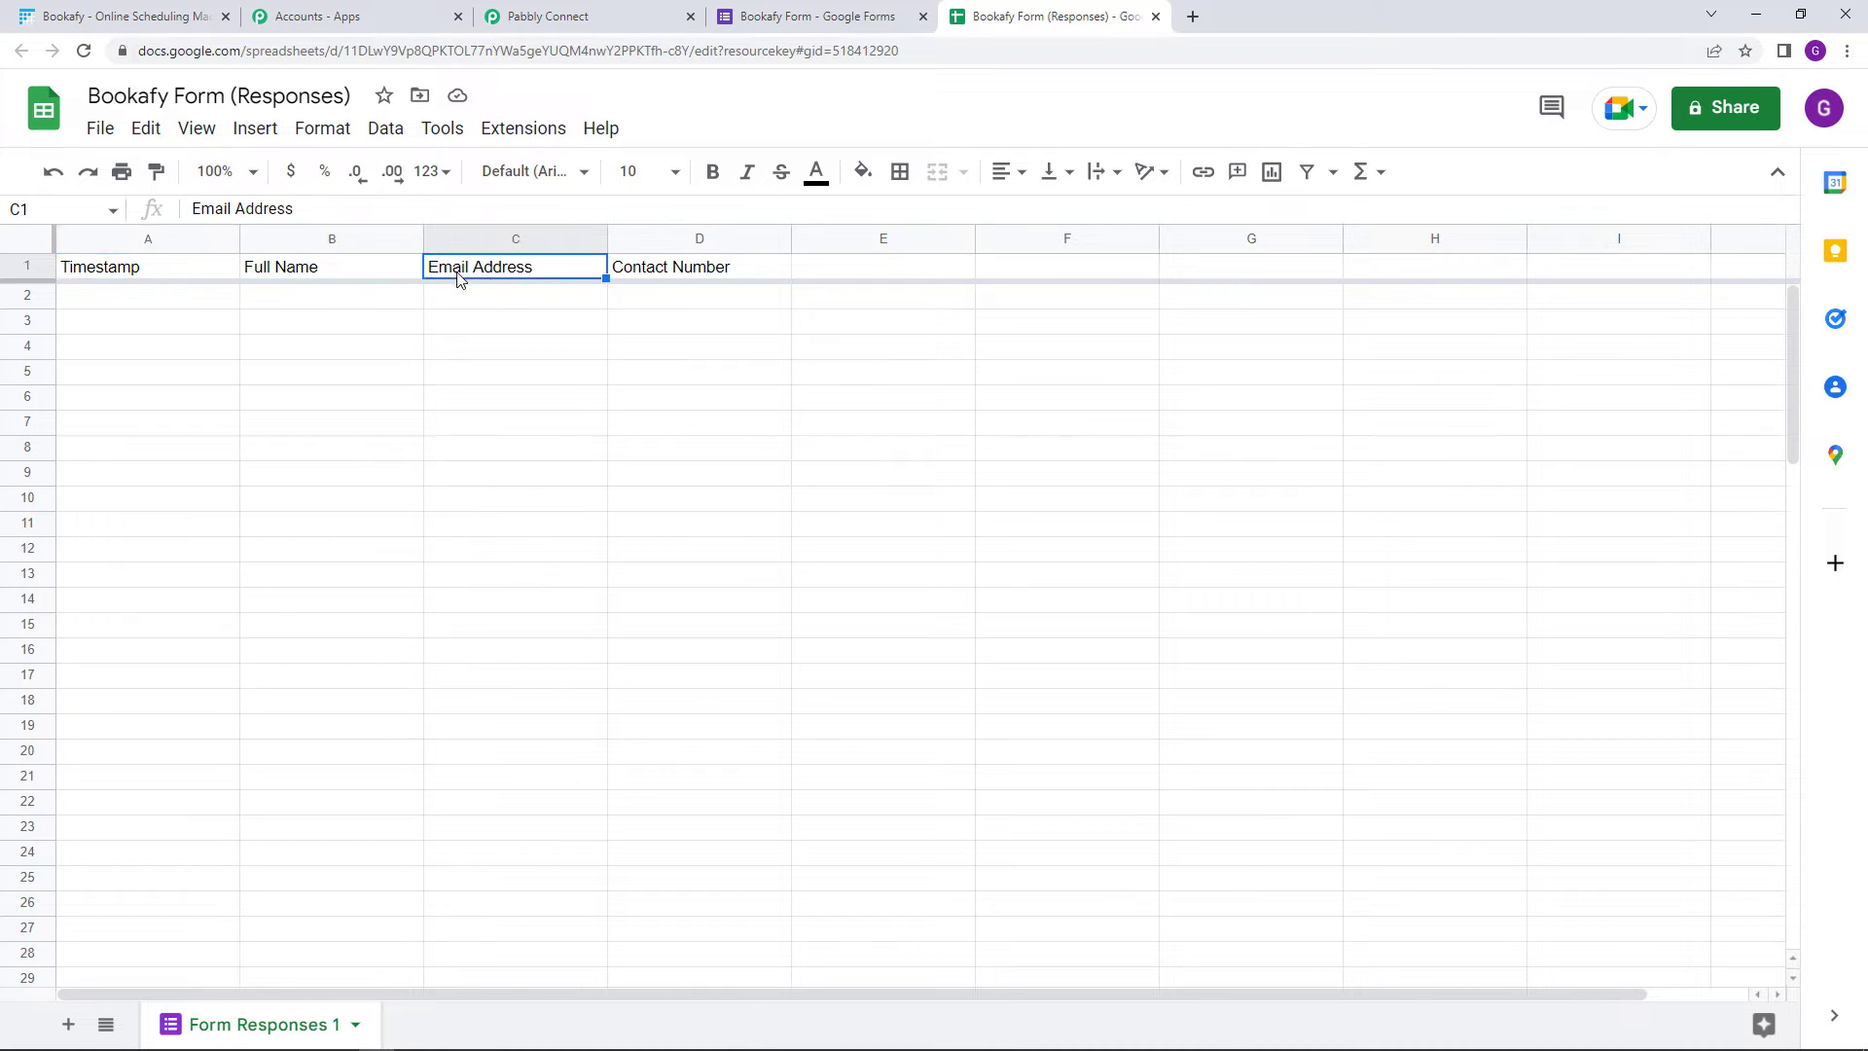
click(700, 277)
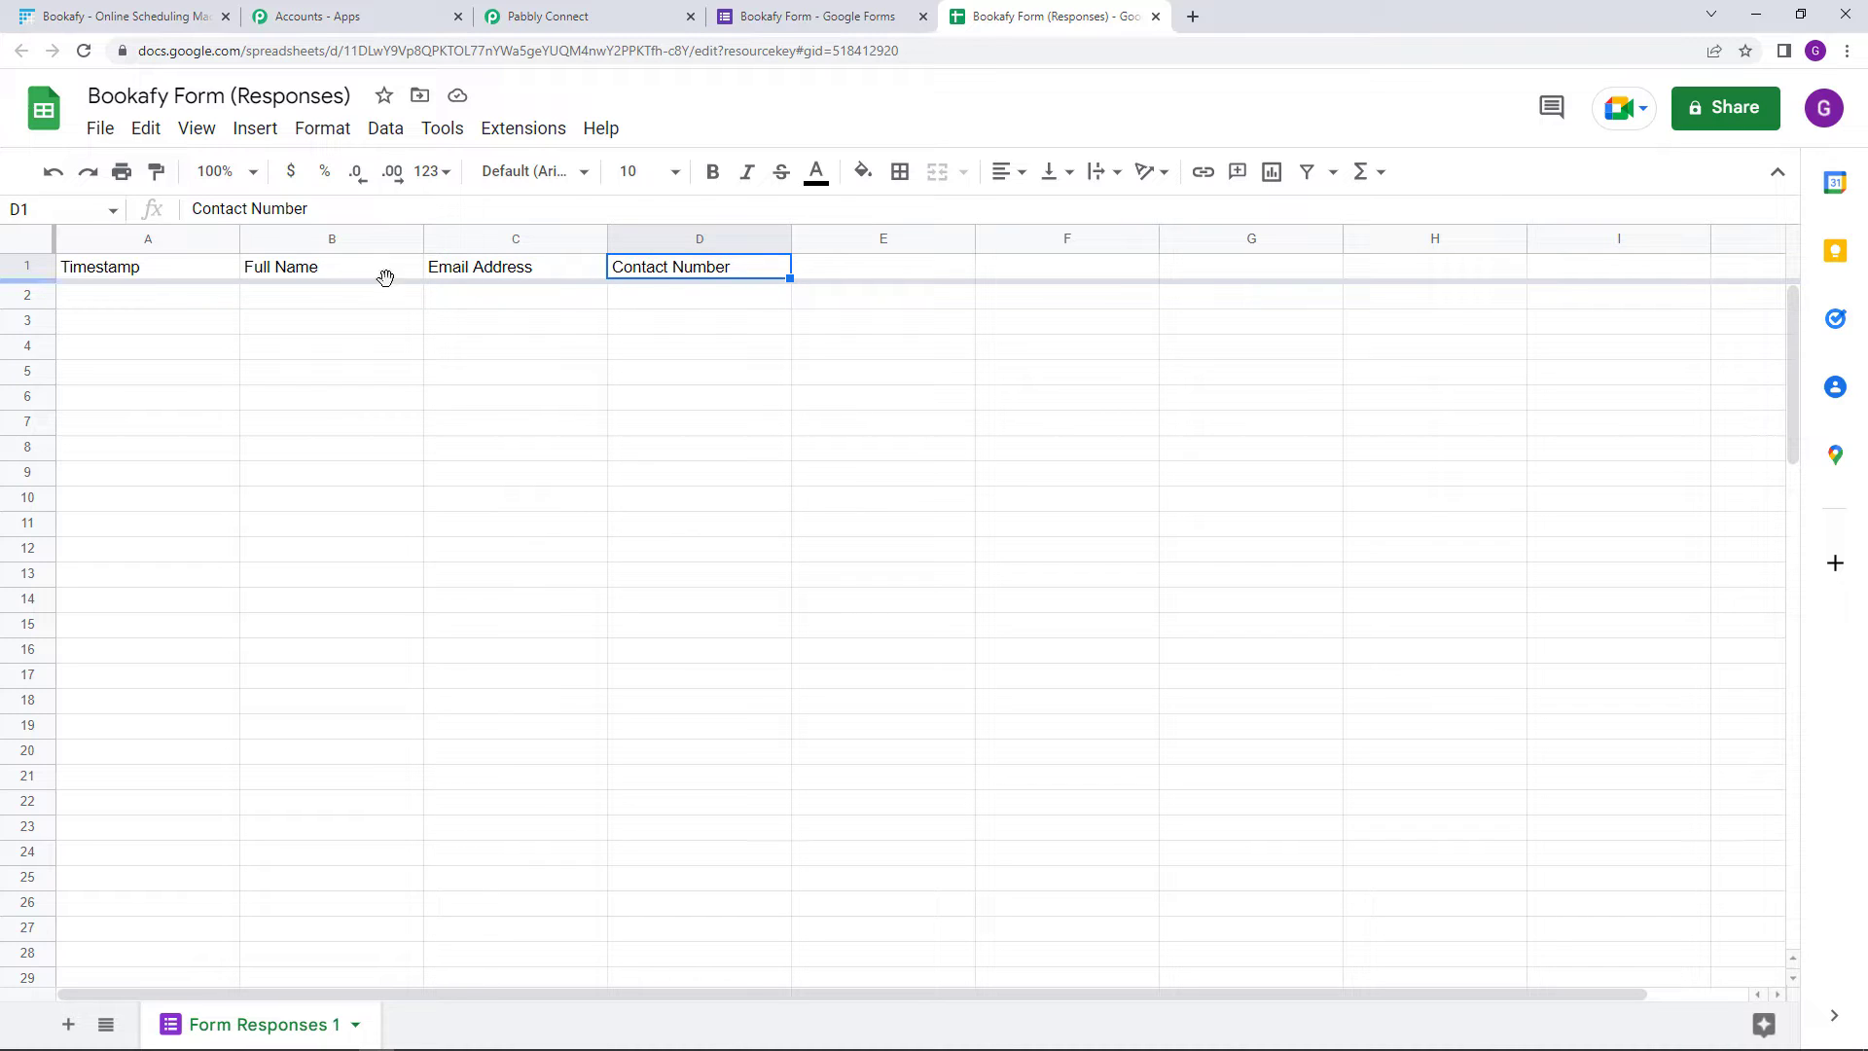
click(126, 277)
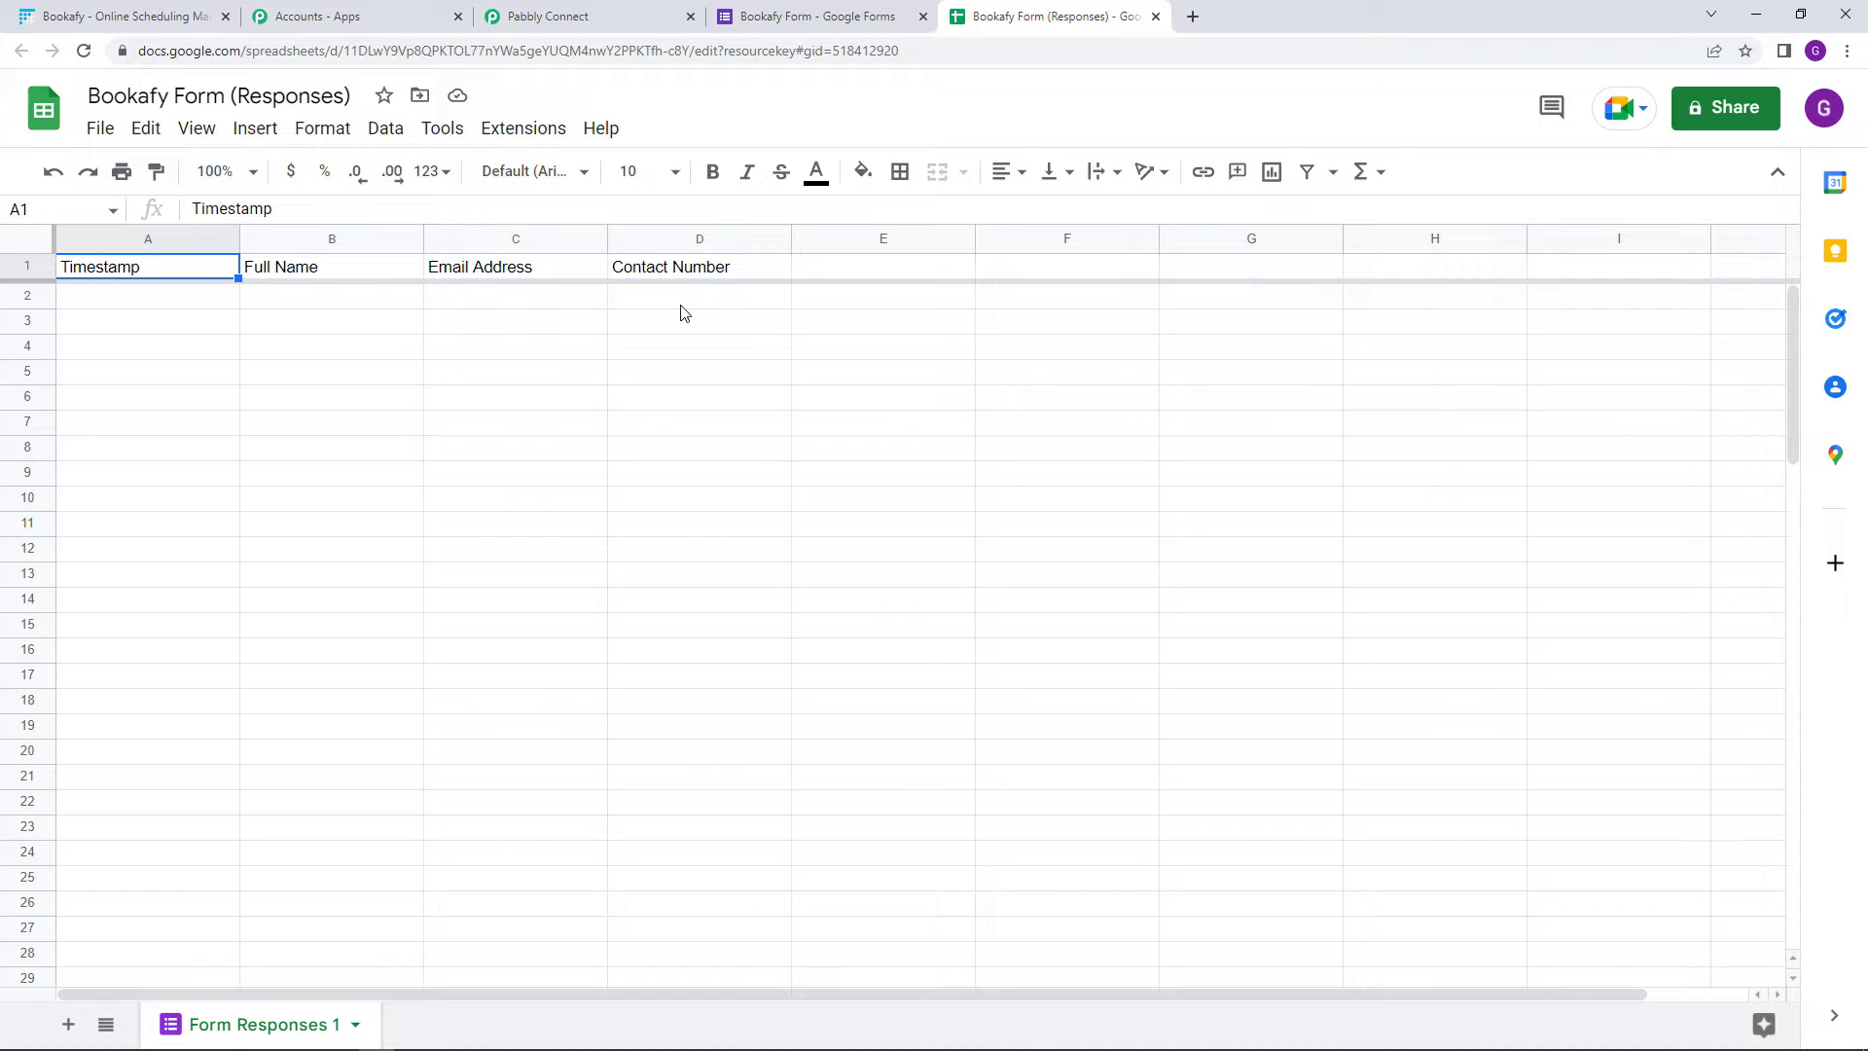
Look up the Pabbly Connect Webhooks add-on in the Google Workspace Marketplace and check whether it is installed
click(544, 134)
mouse_move(710, 179)
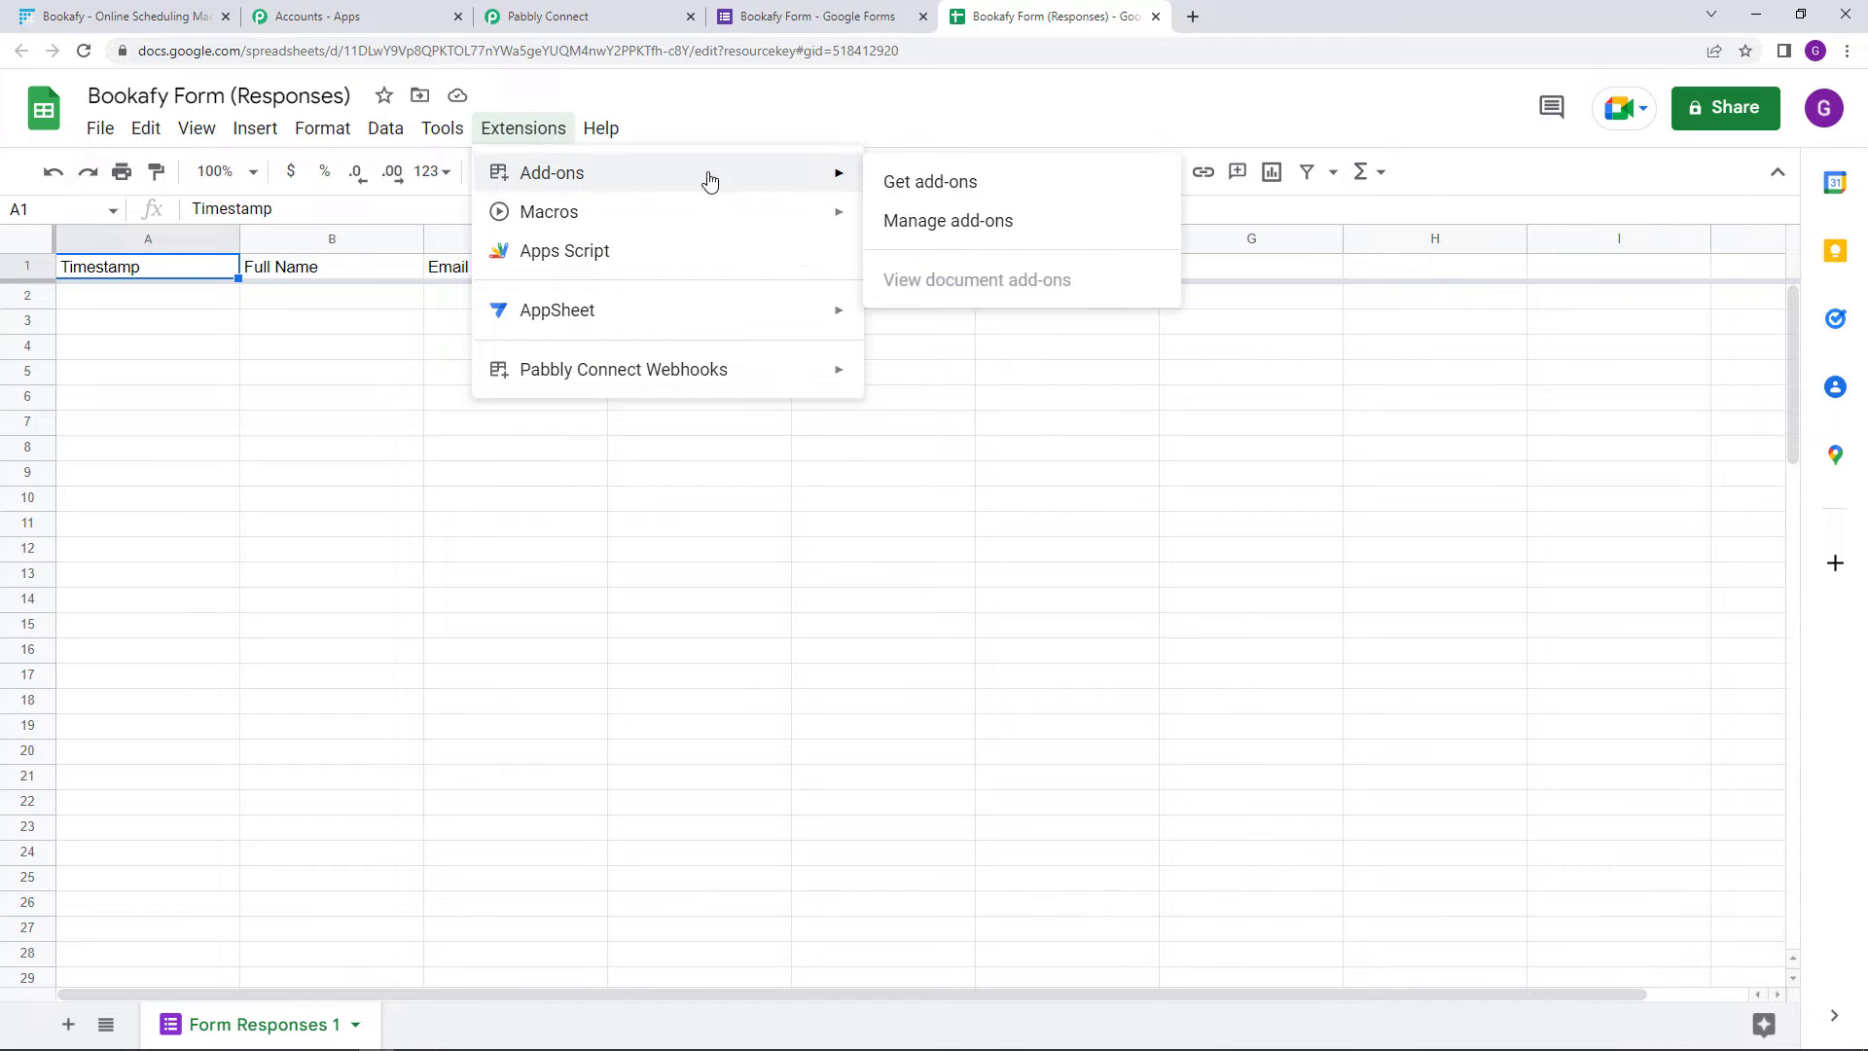
click(1031, 176)
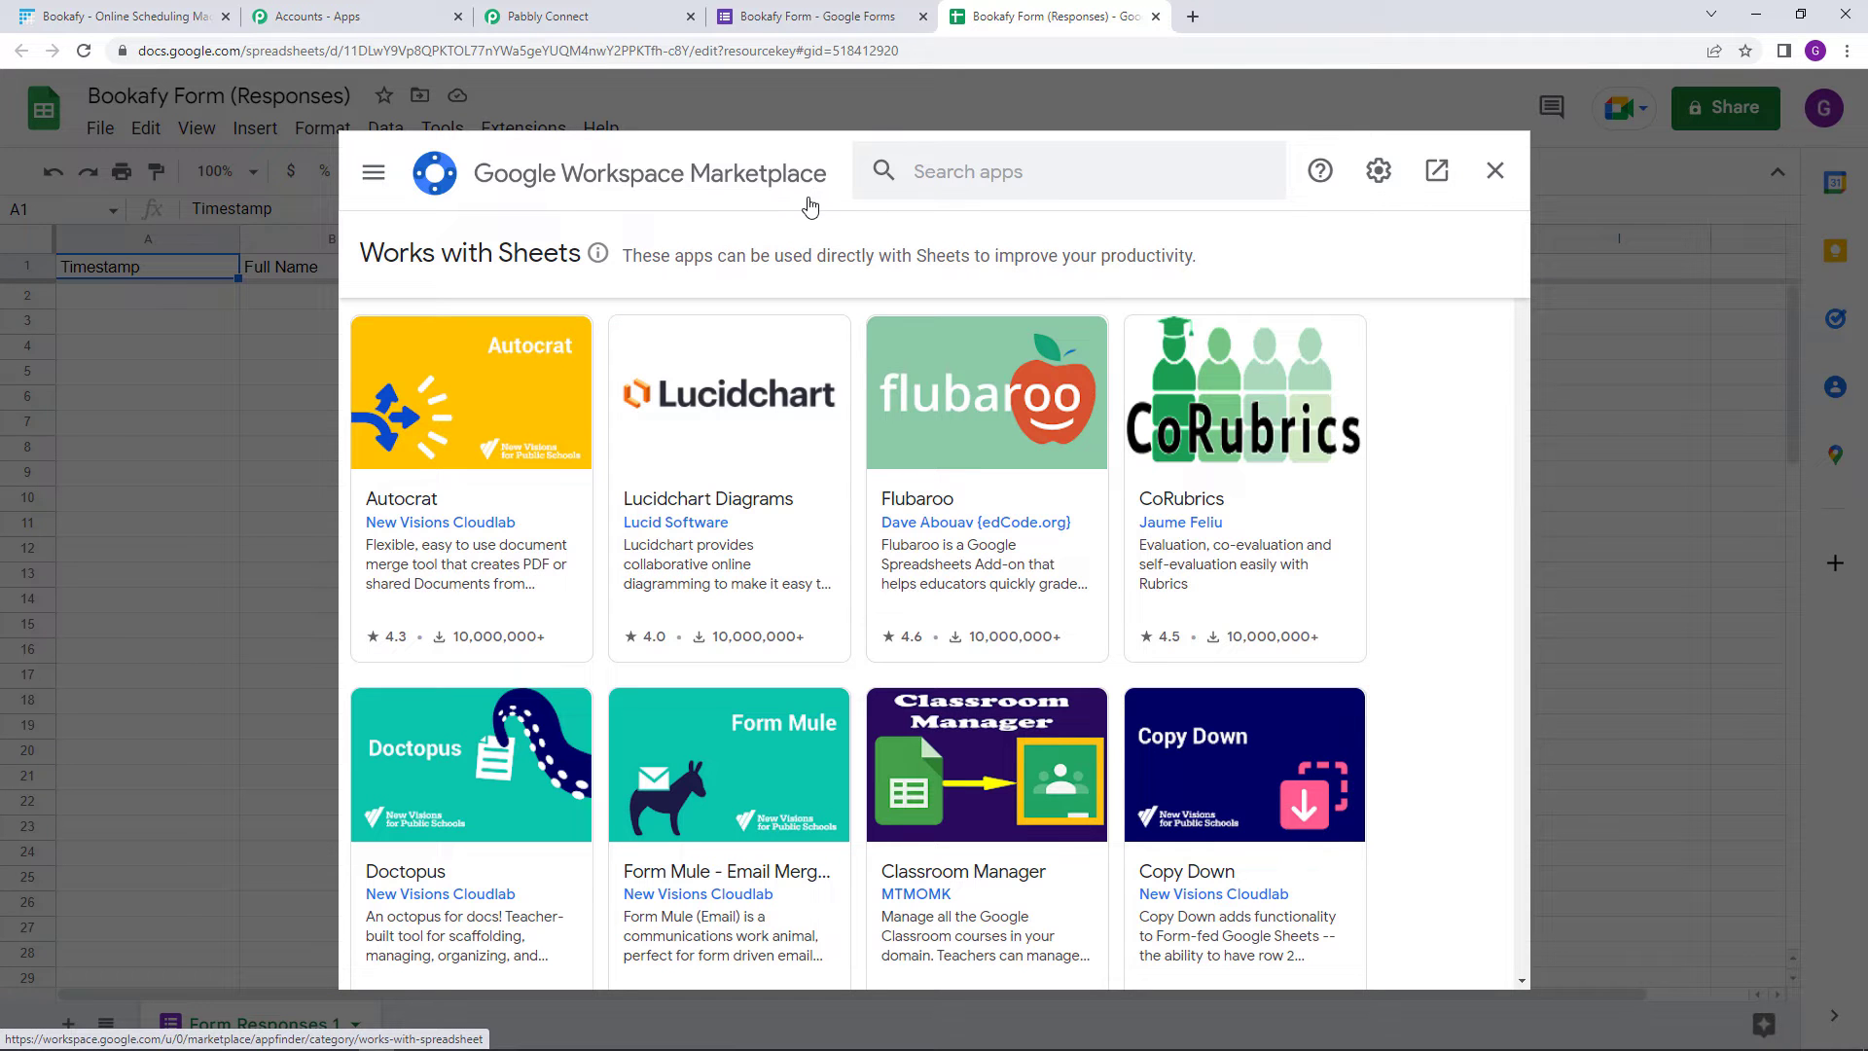
click(1060, 181)
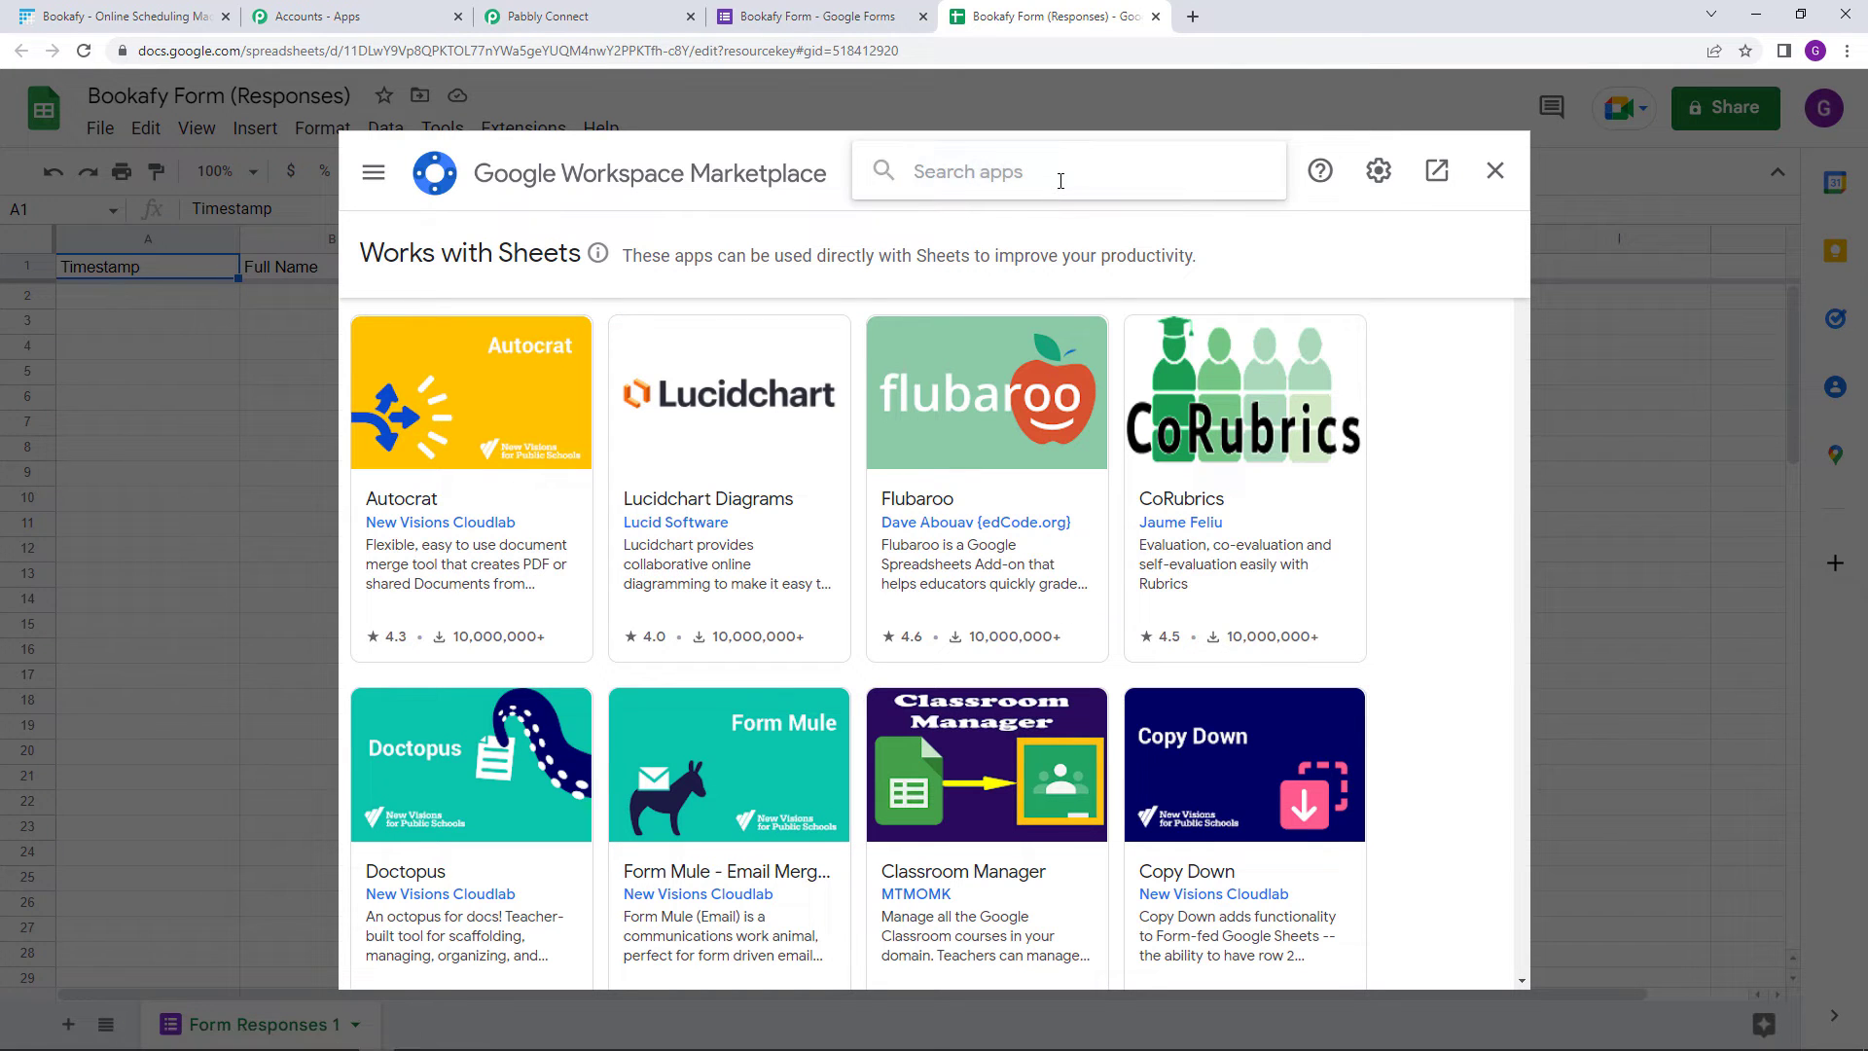
text(Pabbly)
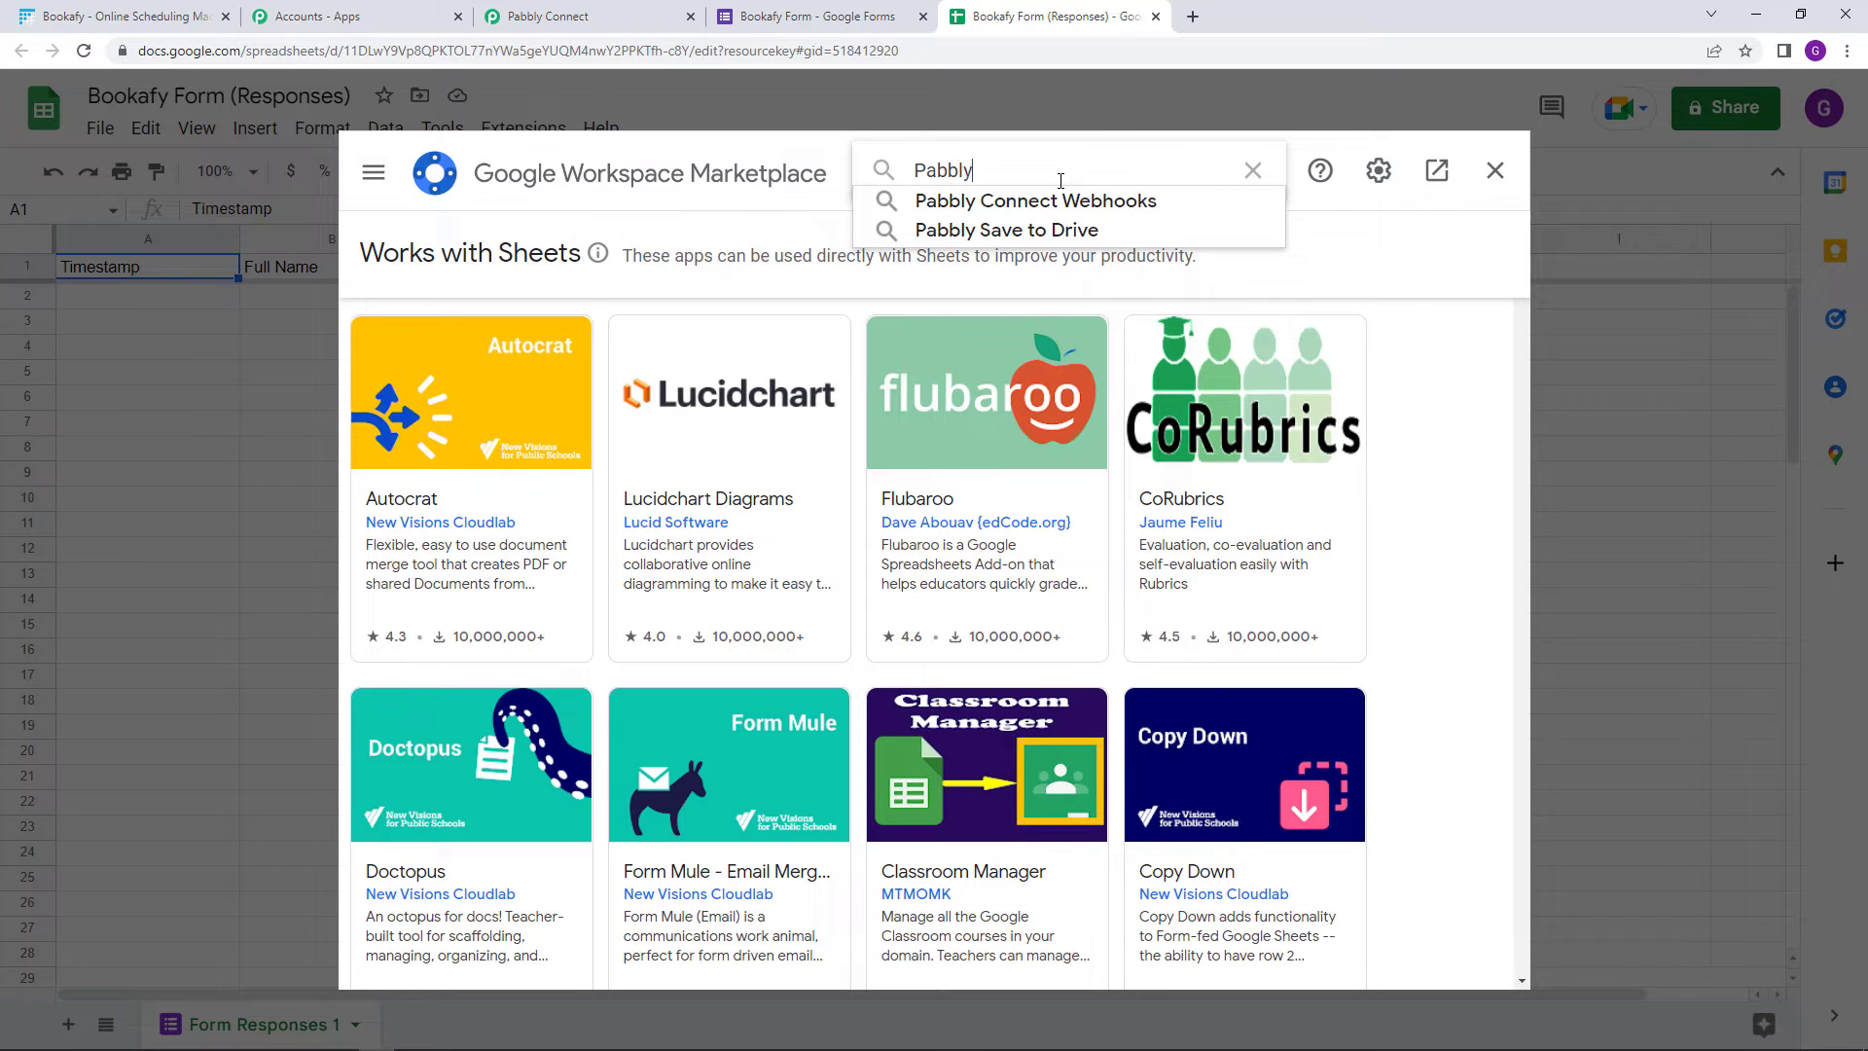
click(1033, 200)
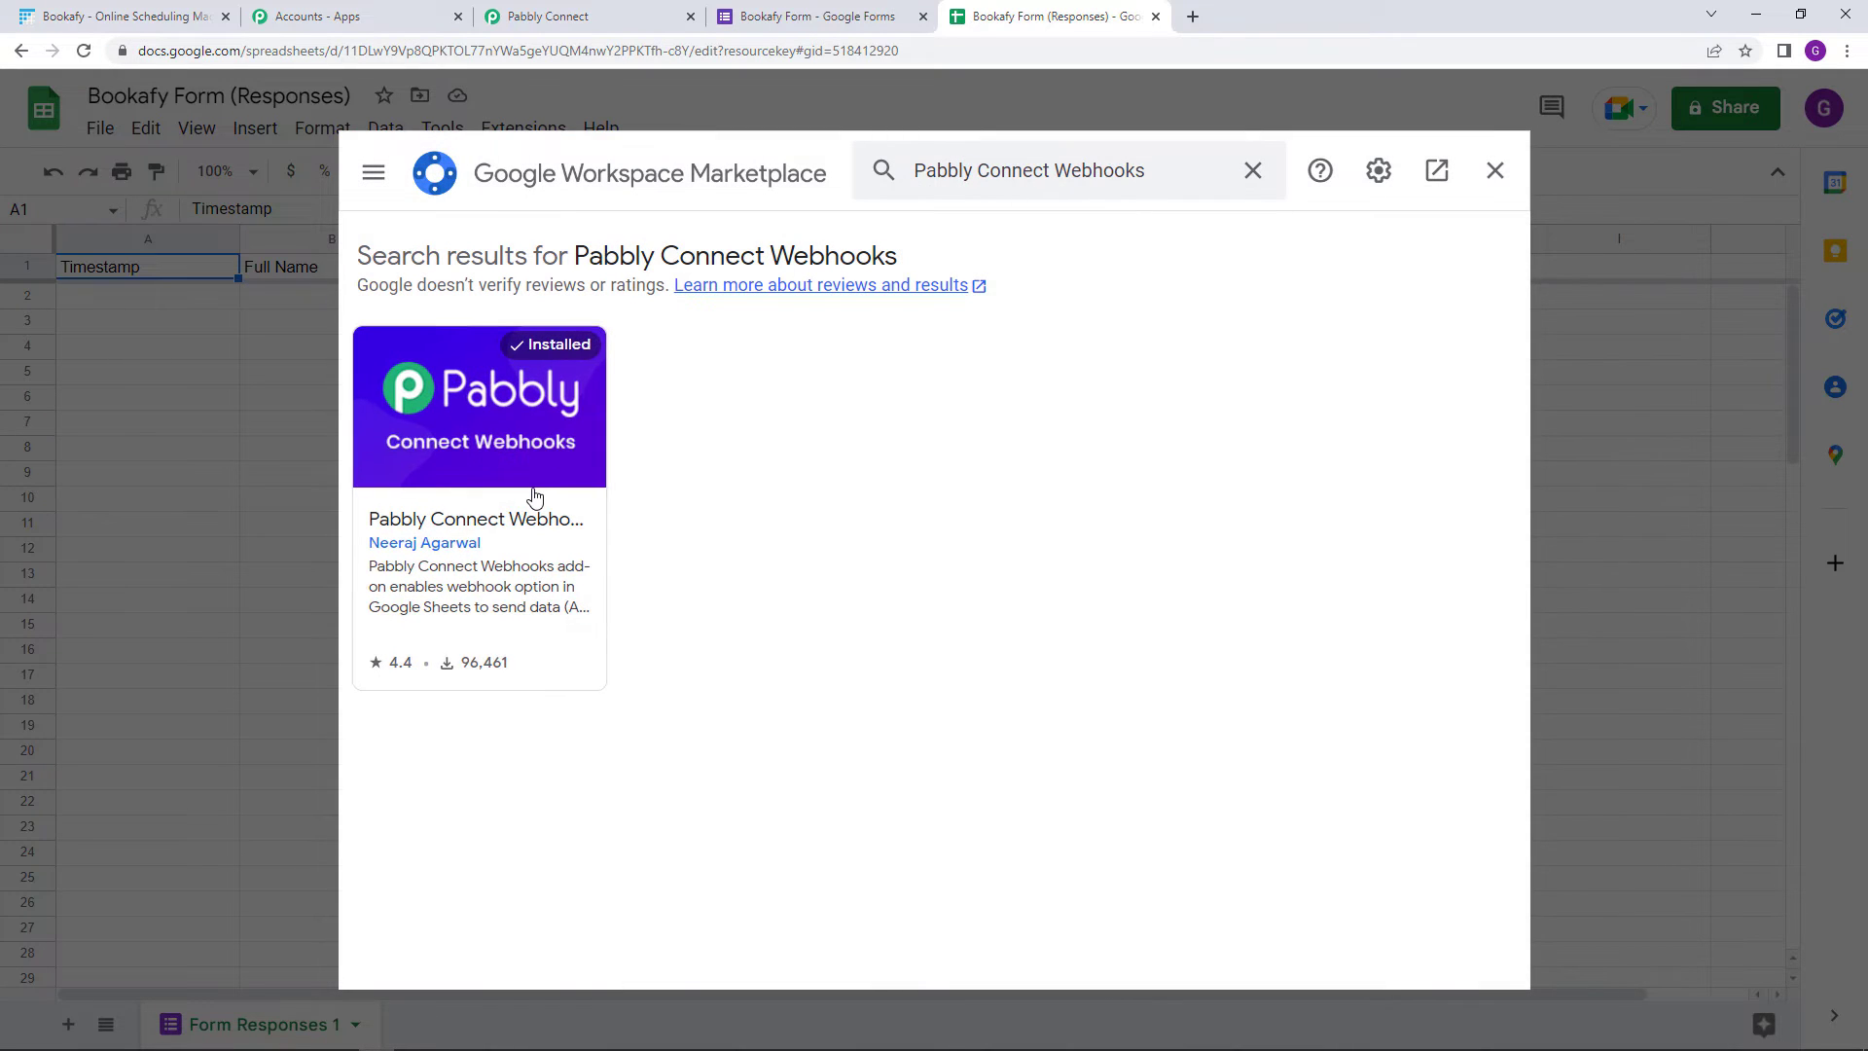
click(535, 496)
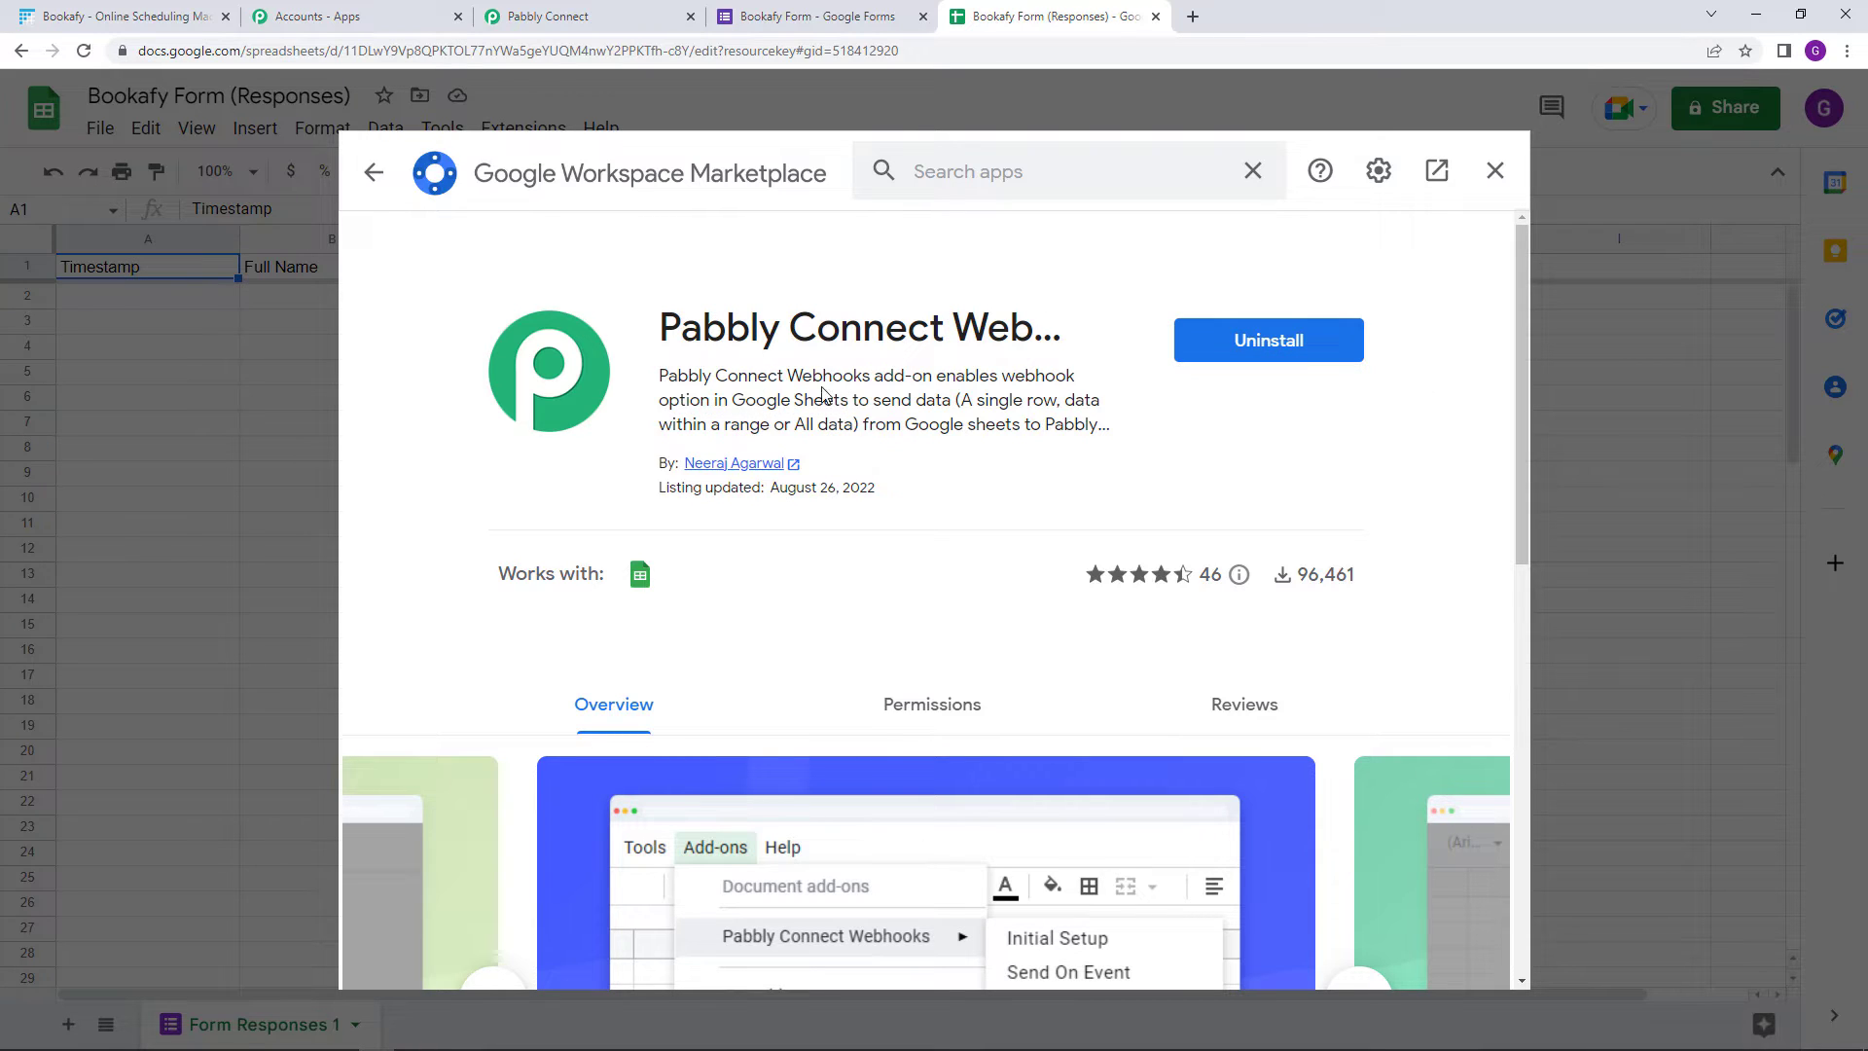
click(1496, 171)
Start the Pabbly Connect Webhooks initial setup for the responses sheet and paste the copied workflow webhook URL
click(523, 130)
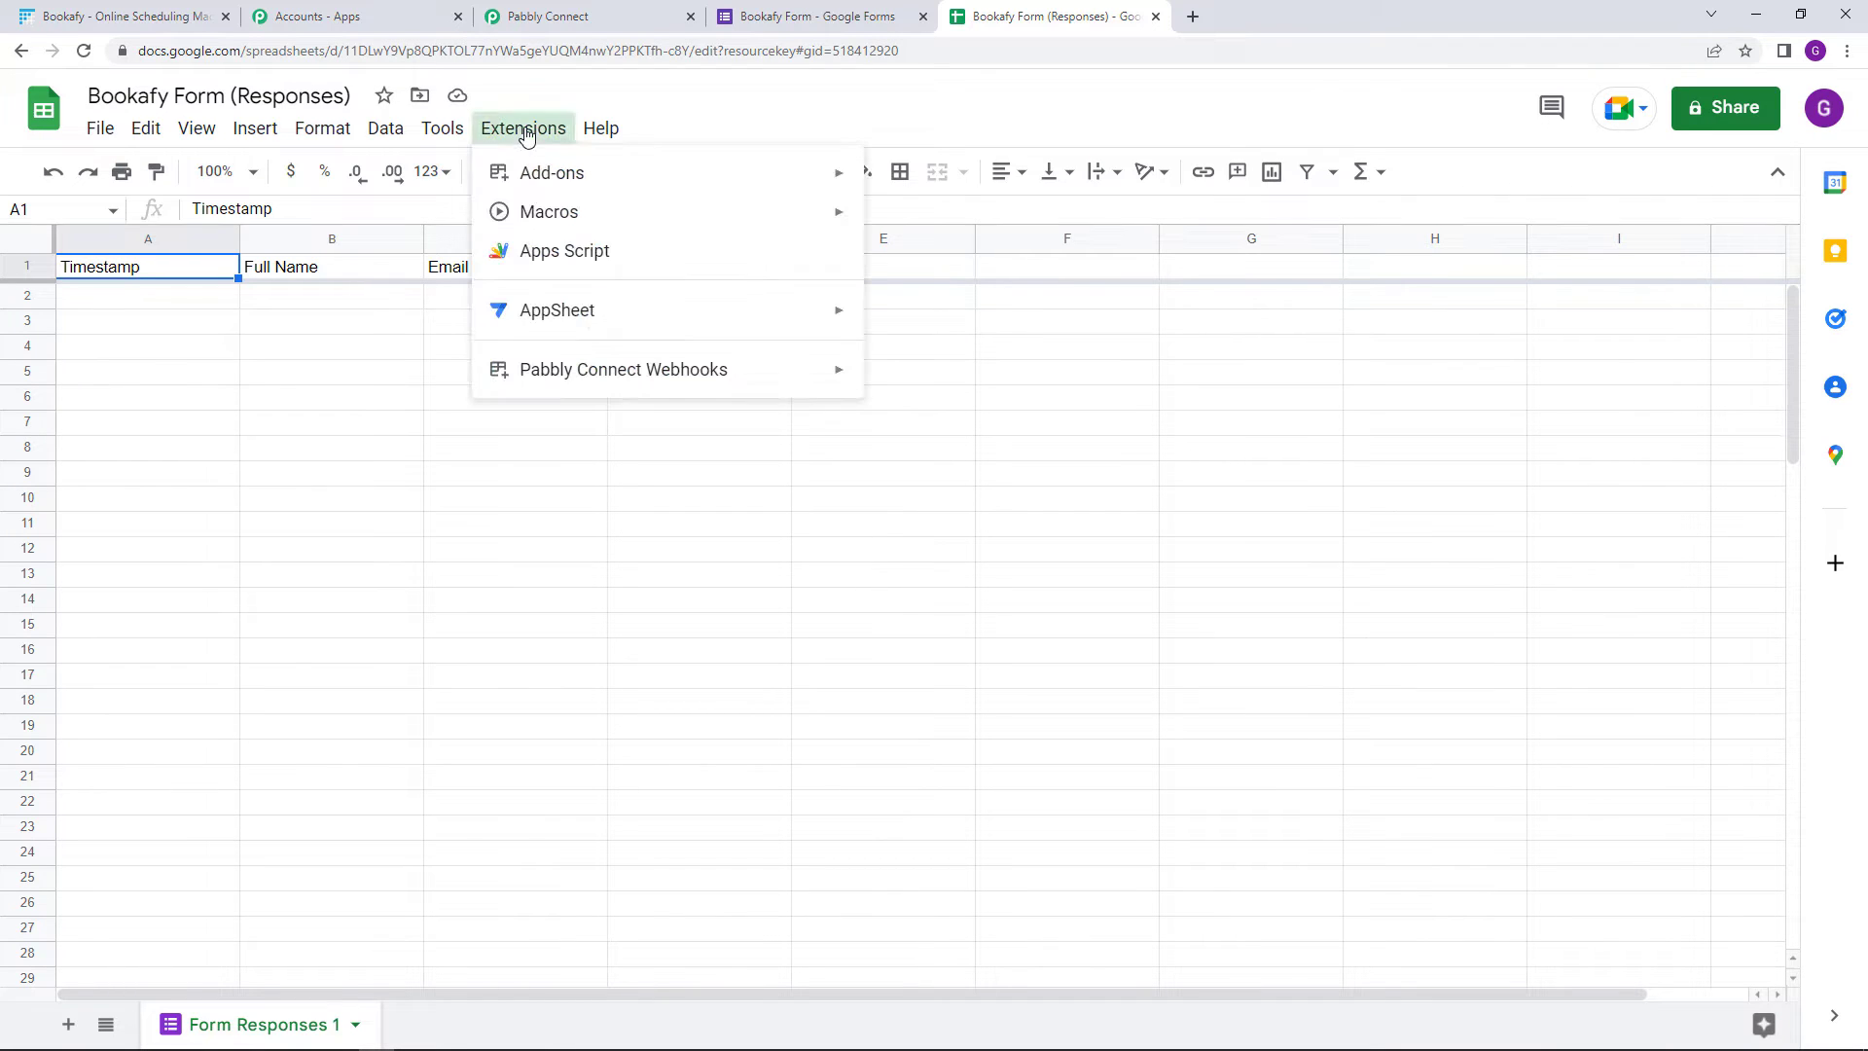
mouse_move(541, 368)
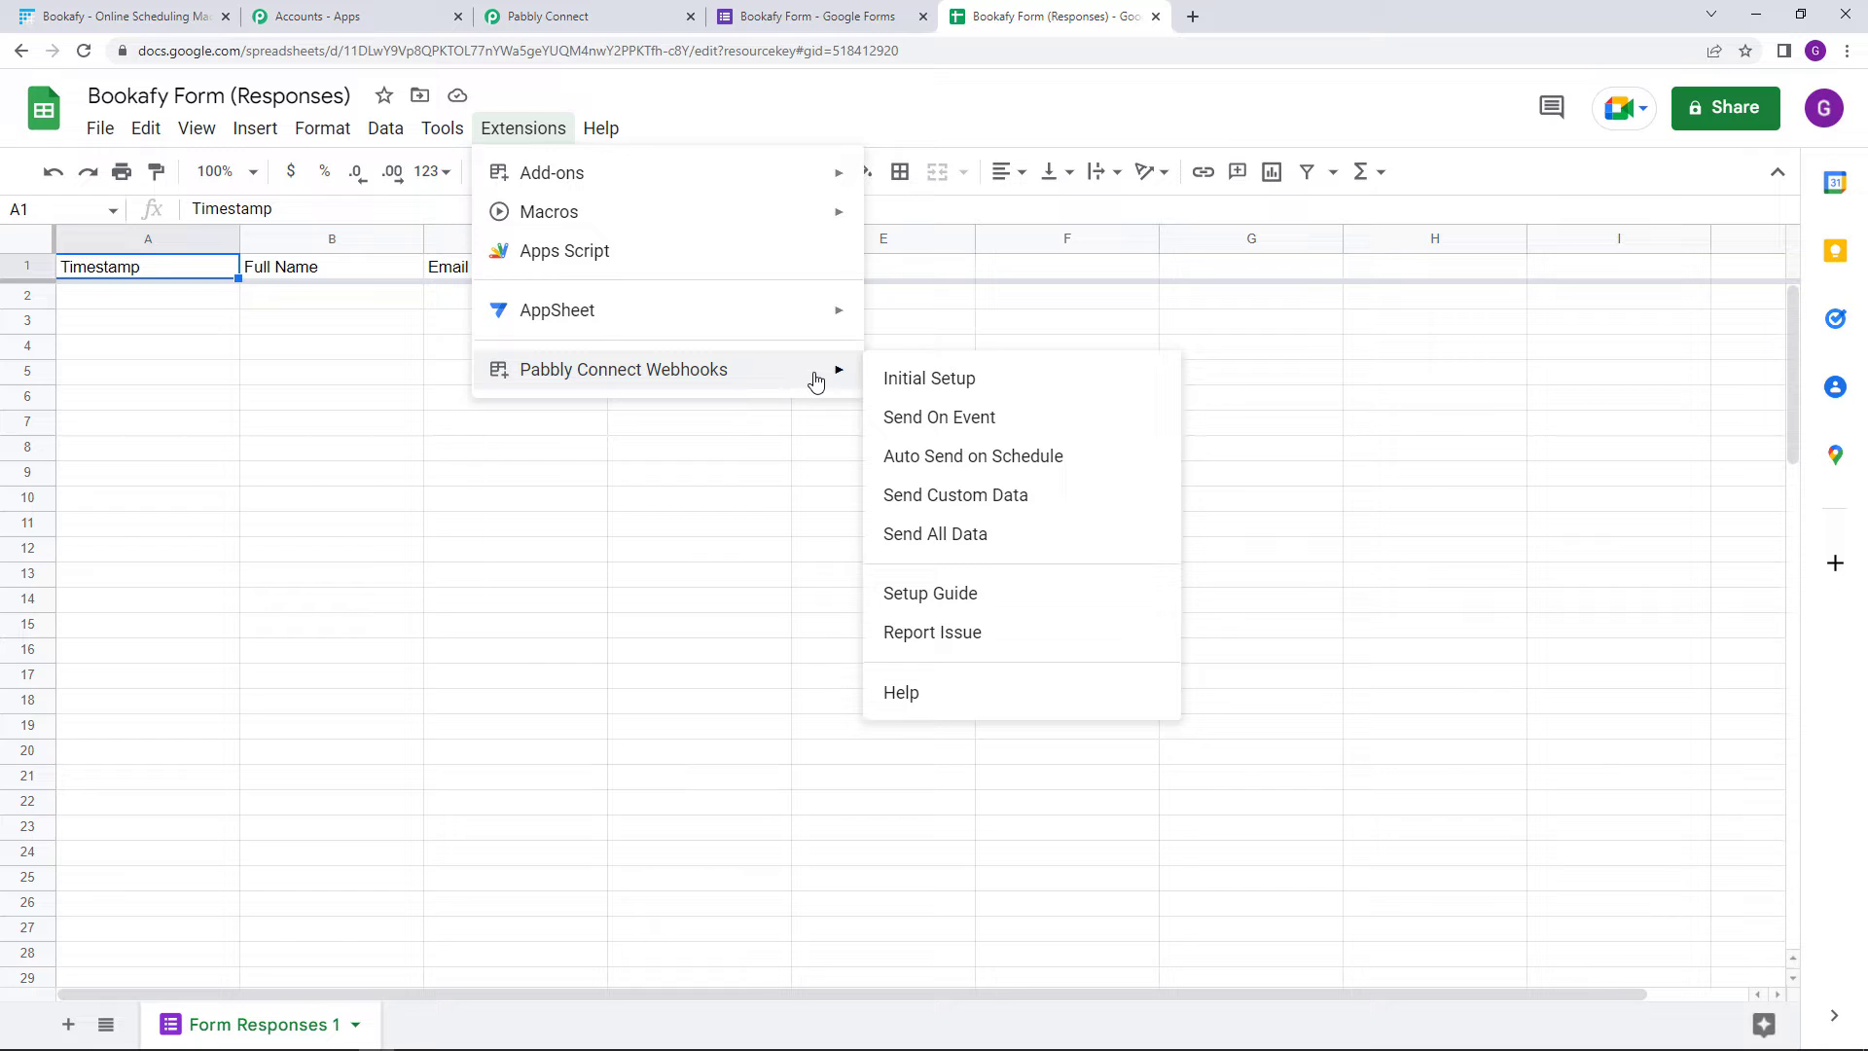
click(915, 380)
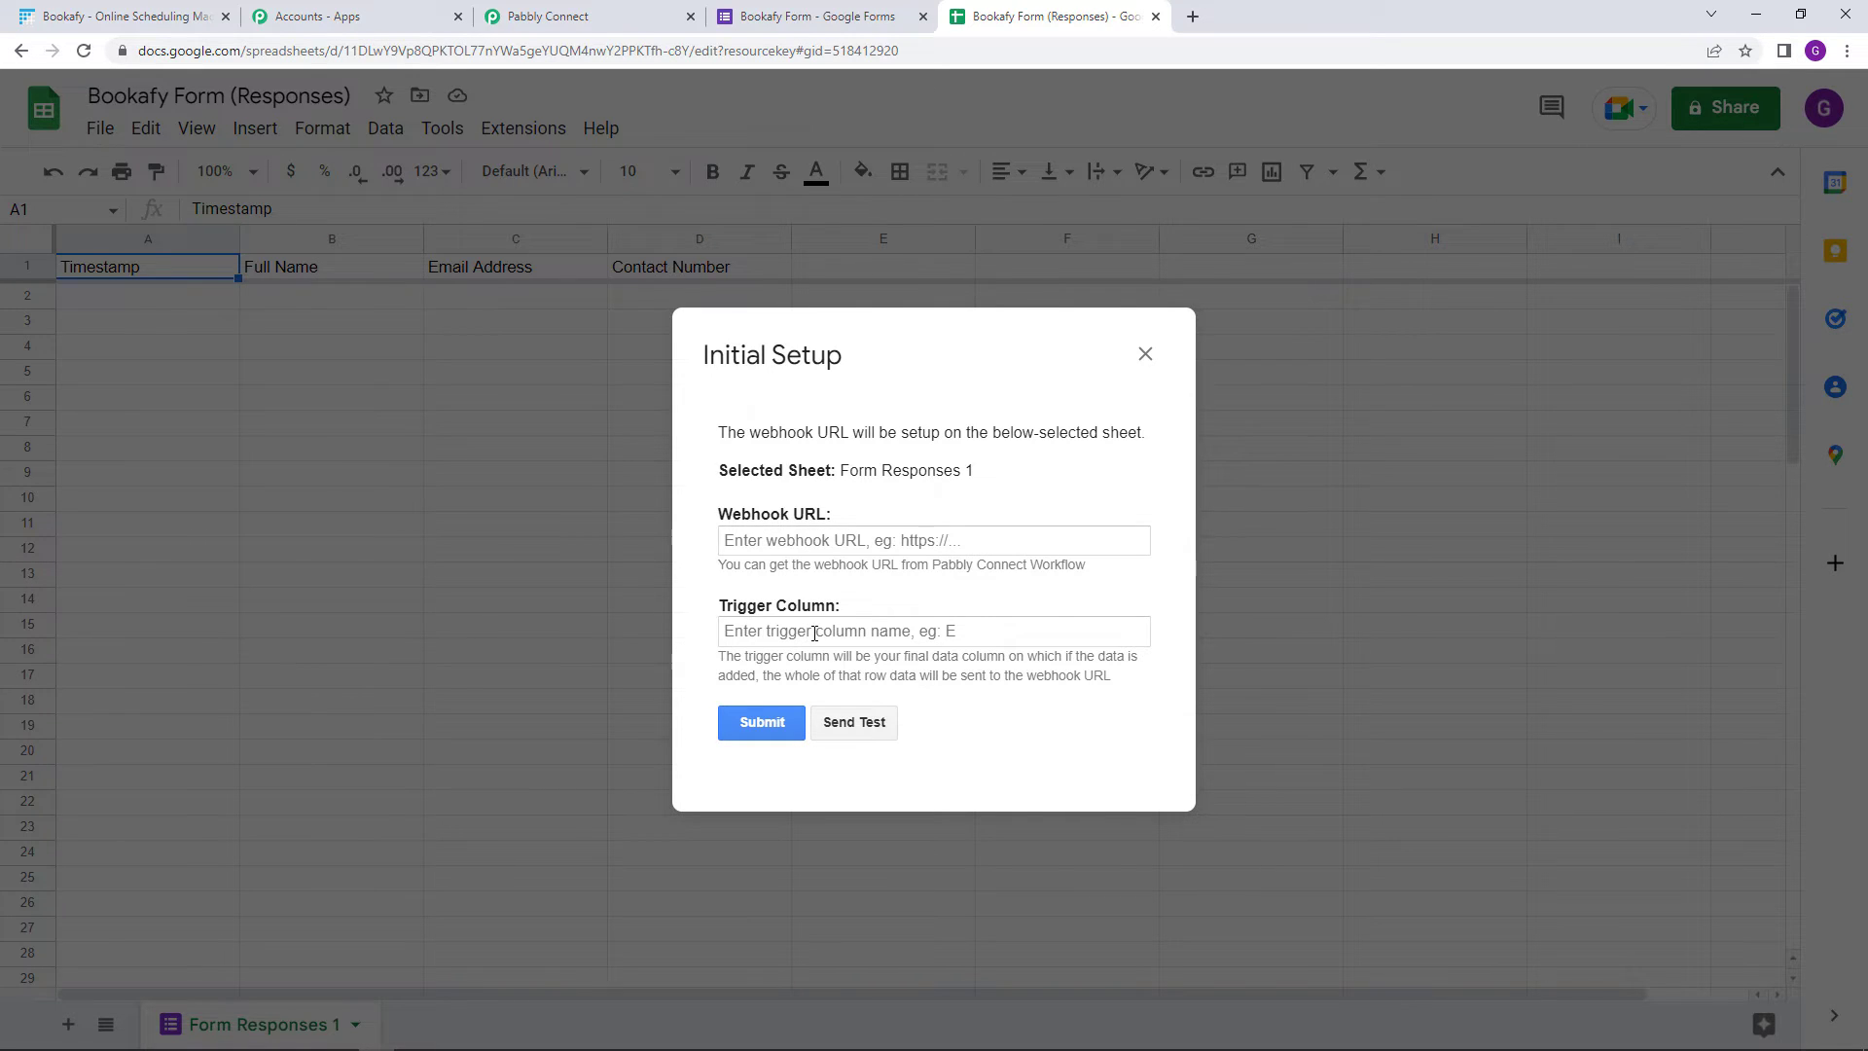
click(822, 538)
right_click(822, 538)
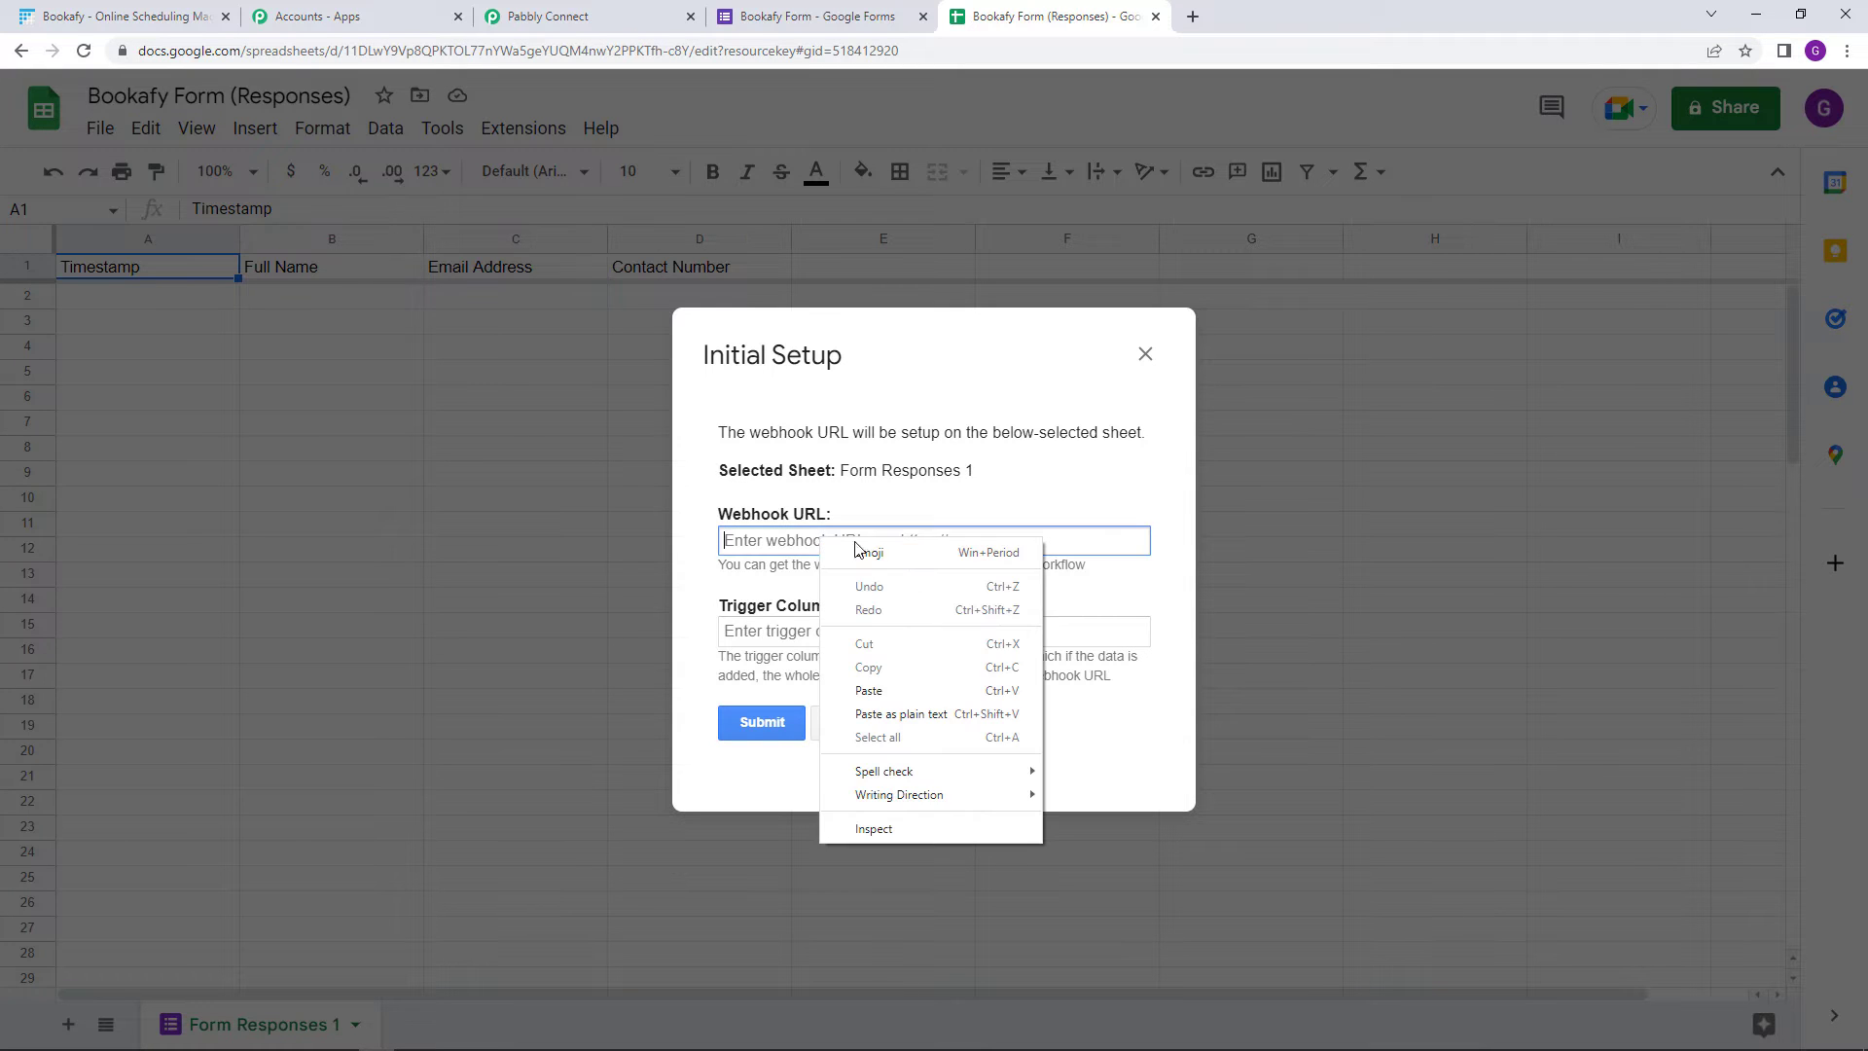
click(924, 695)
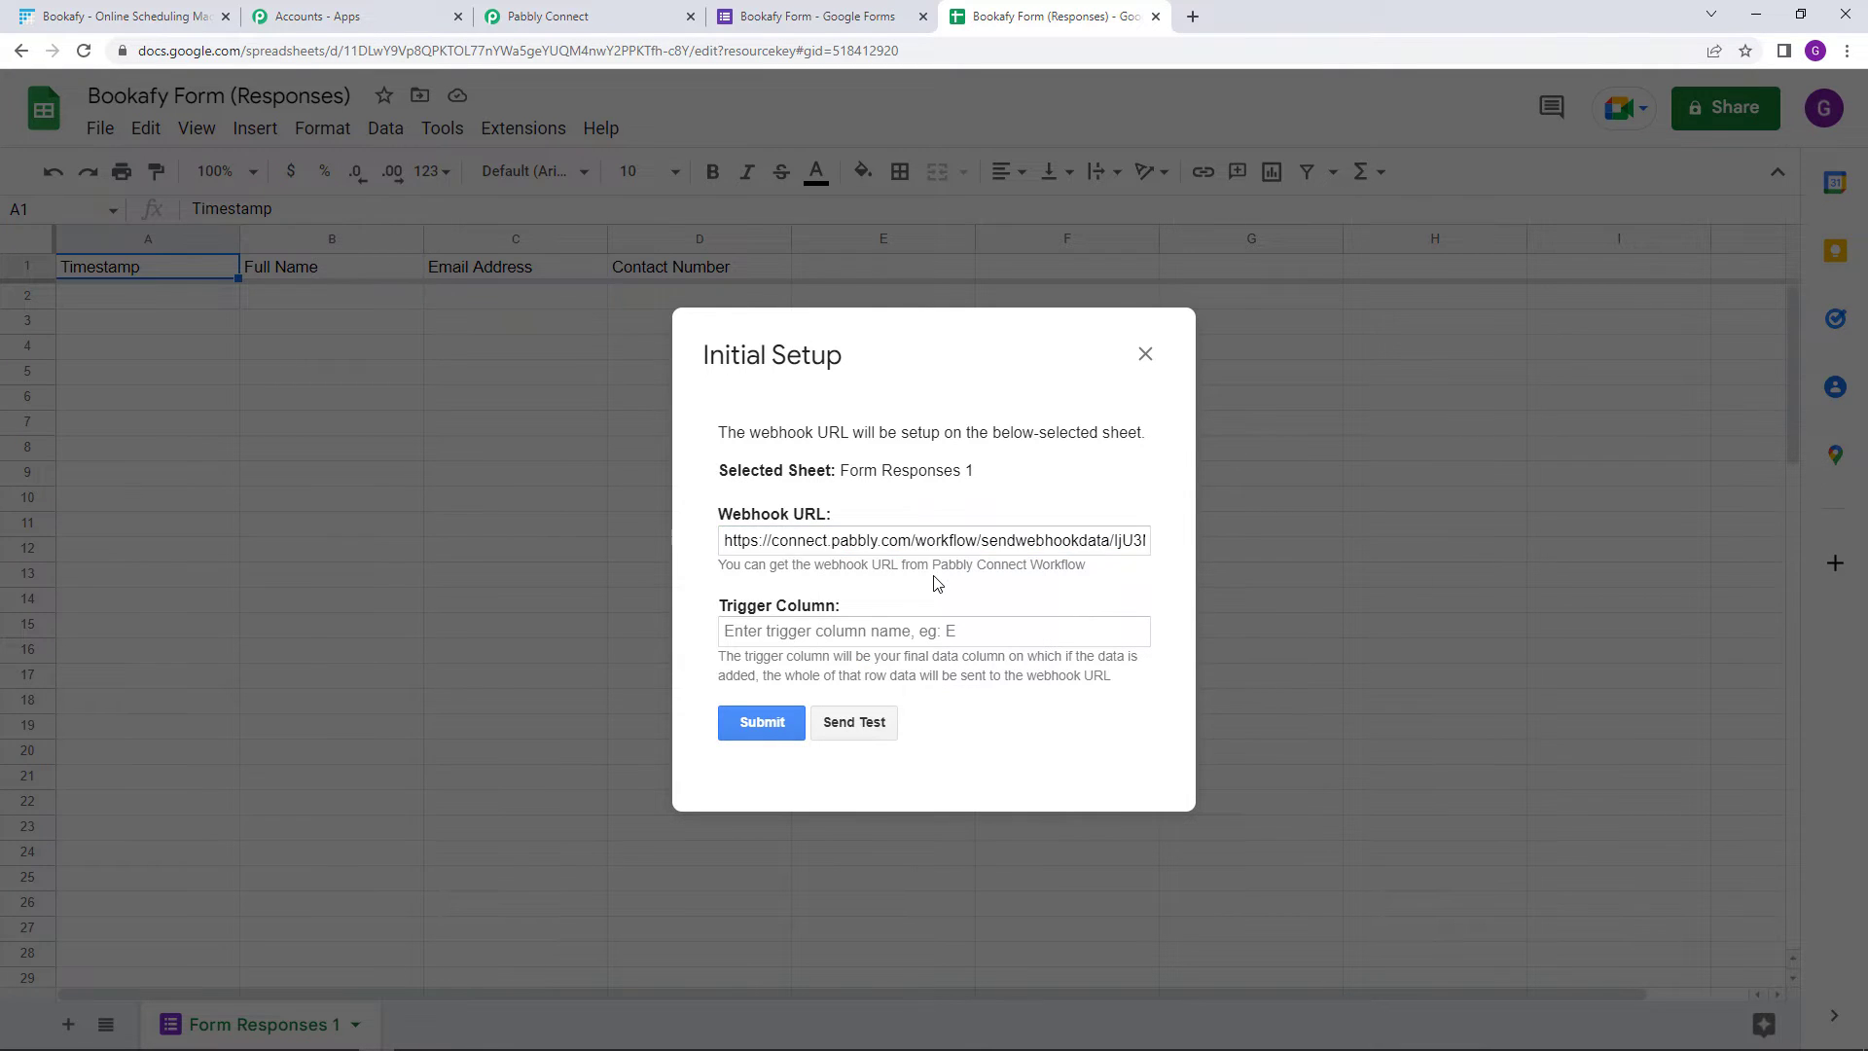
Set the webhook's trigger column to D, submit the initial setup and close it
drag(723, 611, 855, 613)
click(856, 615)
click(803, 637)
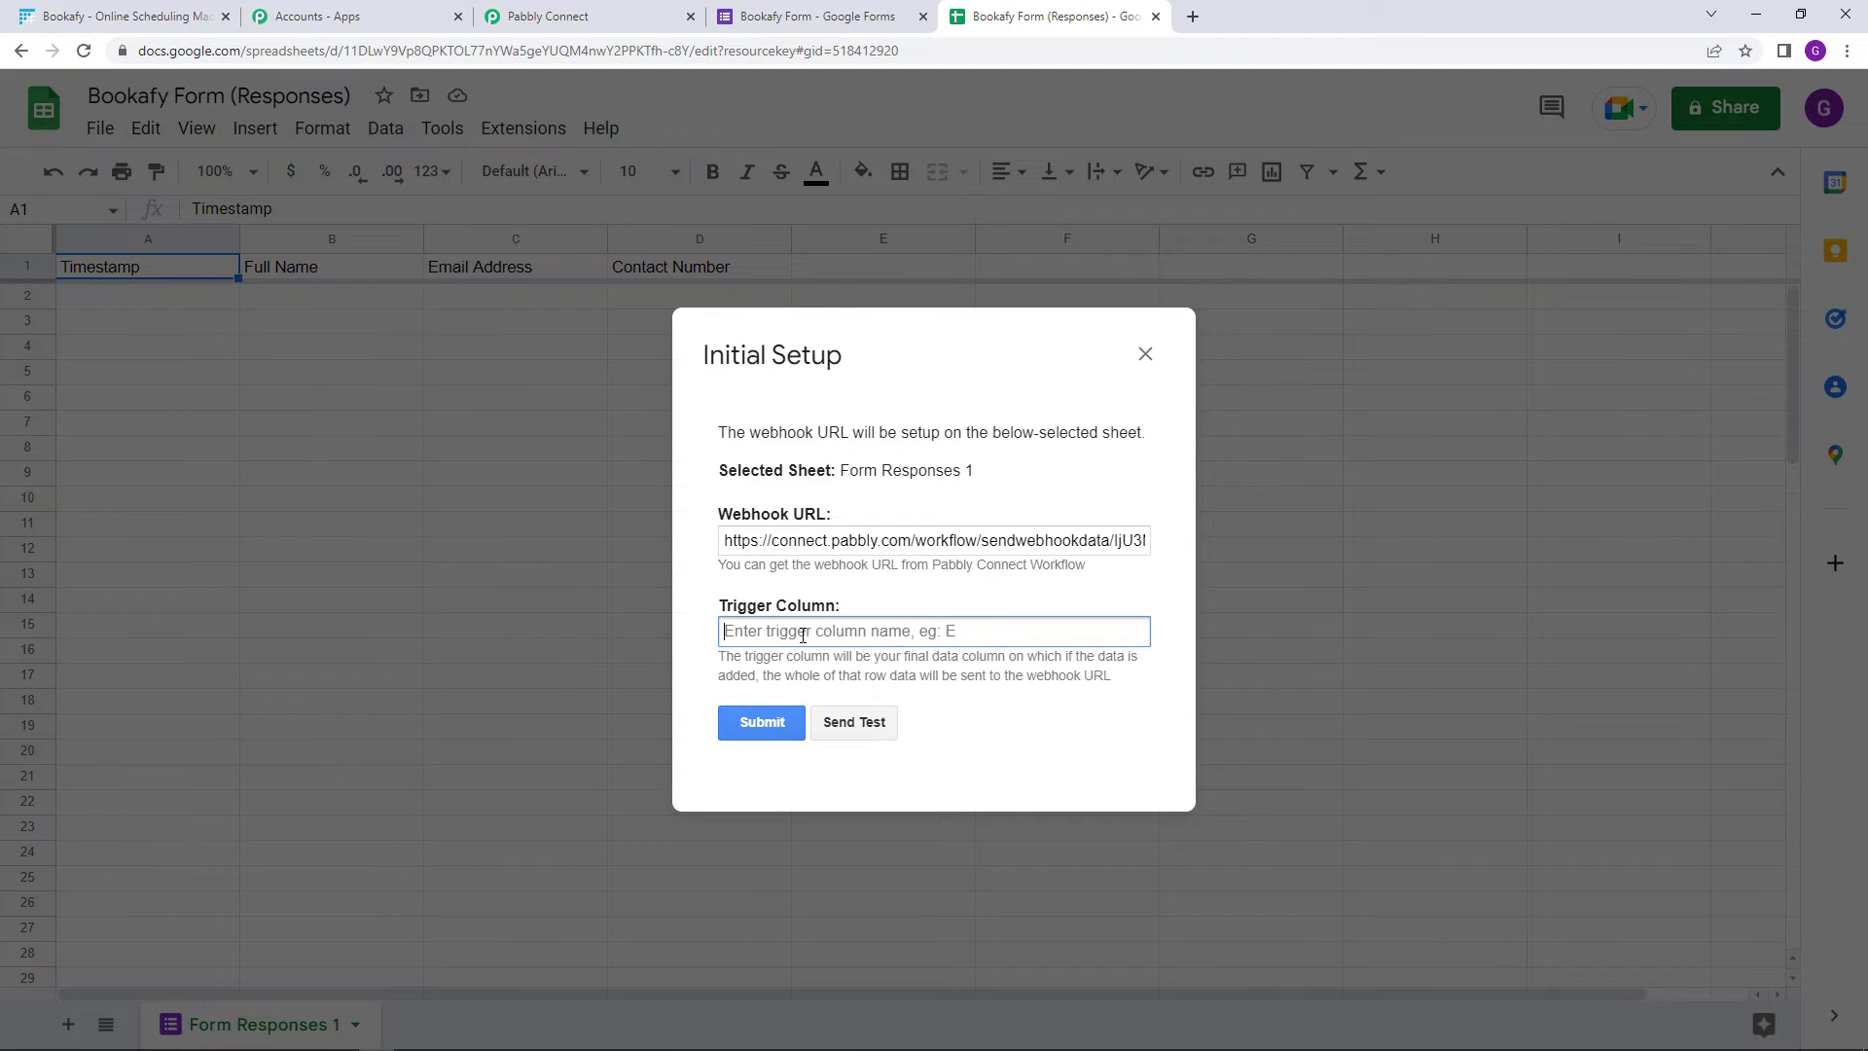
text(D)
click(793, 722)
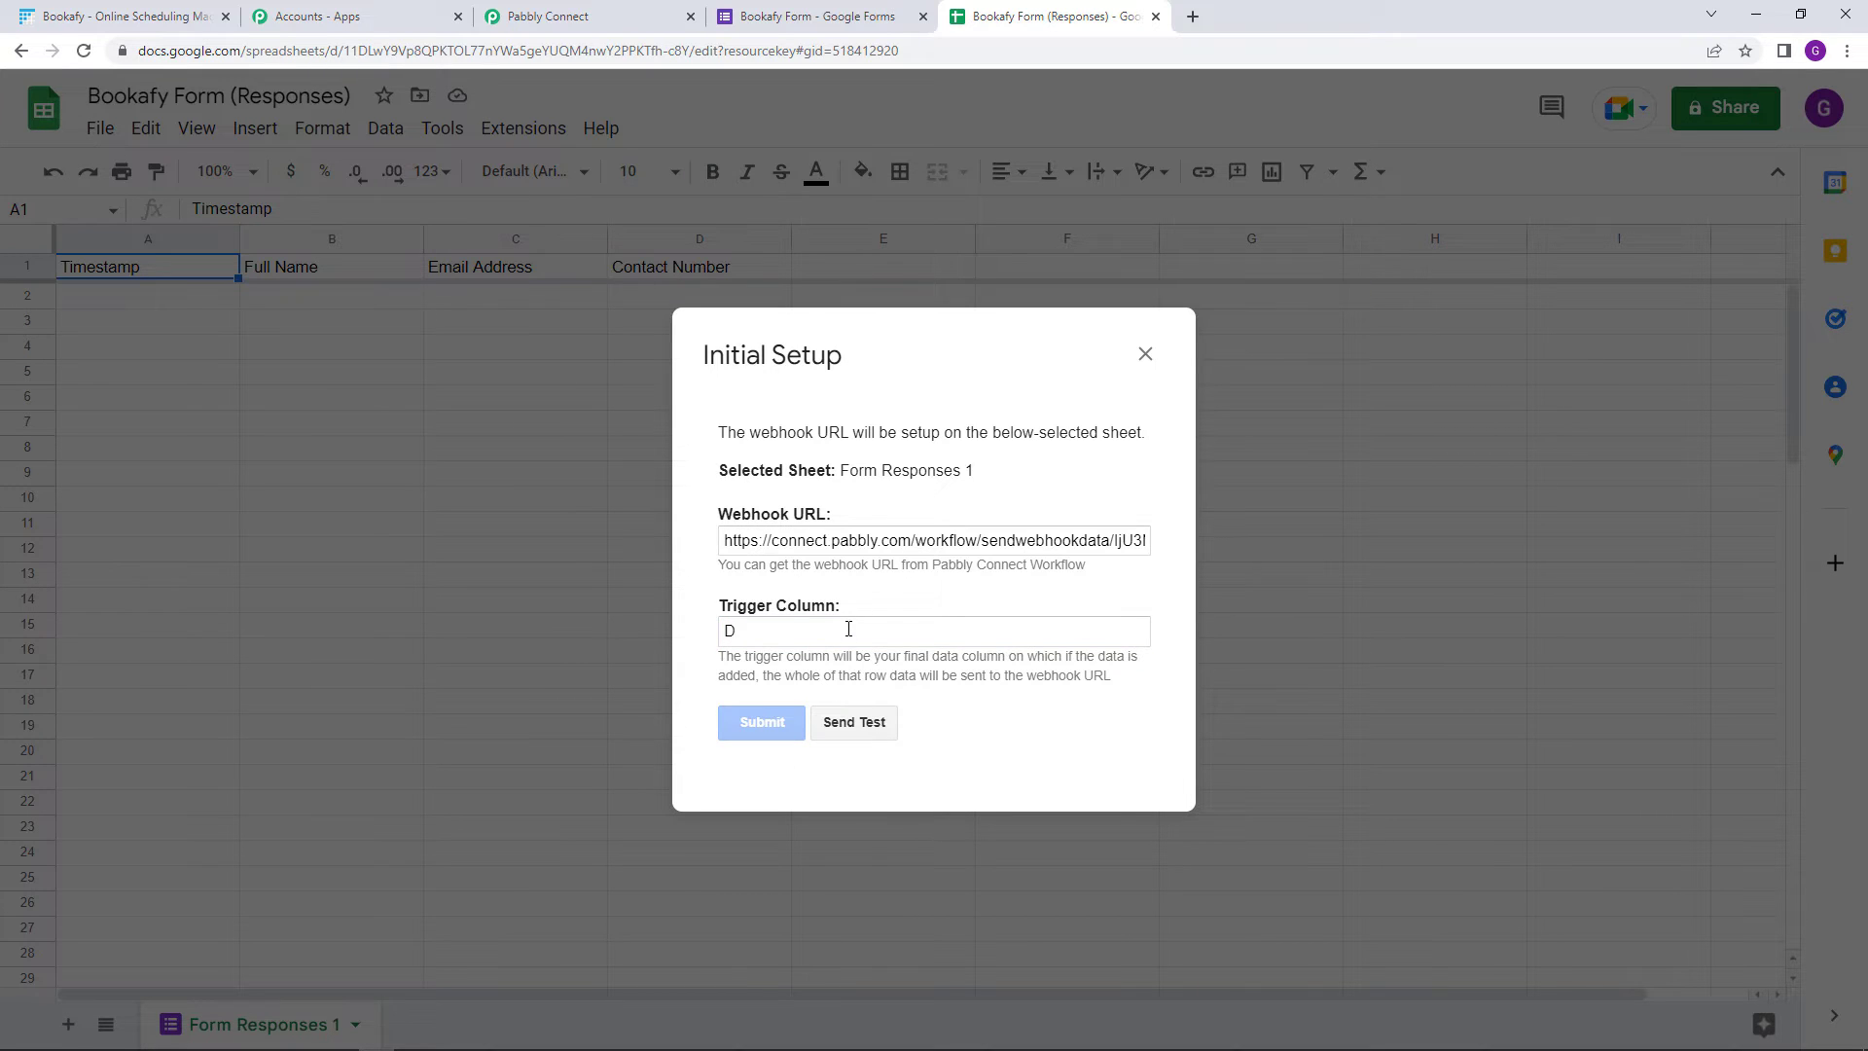
scroll(924, 703, down, 1)
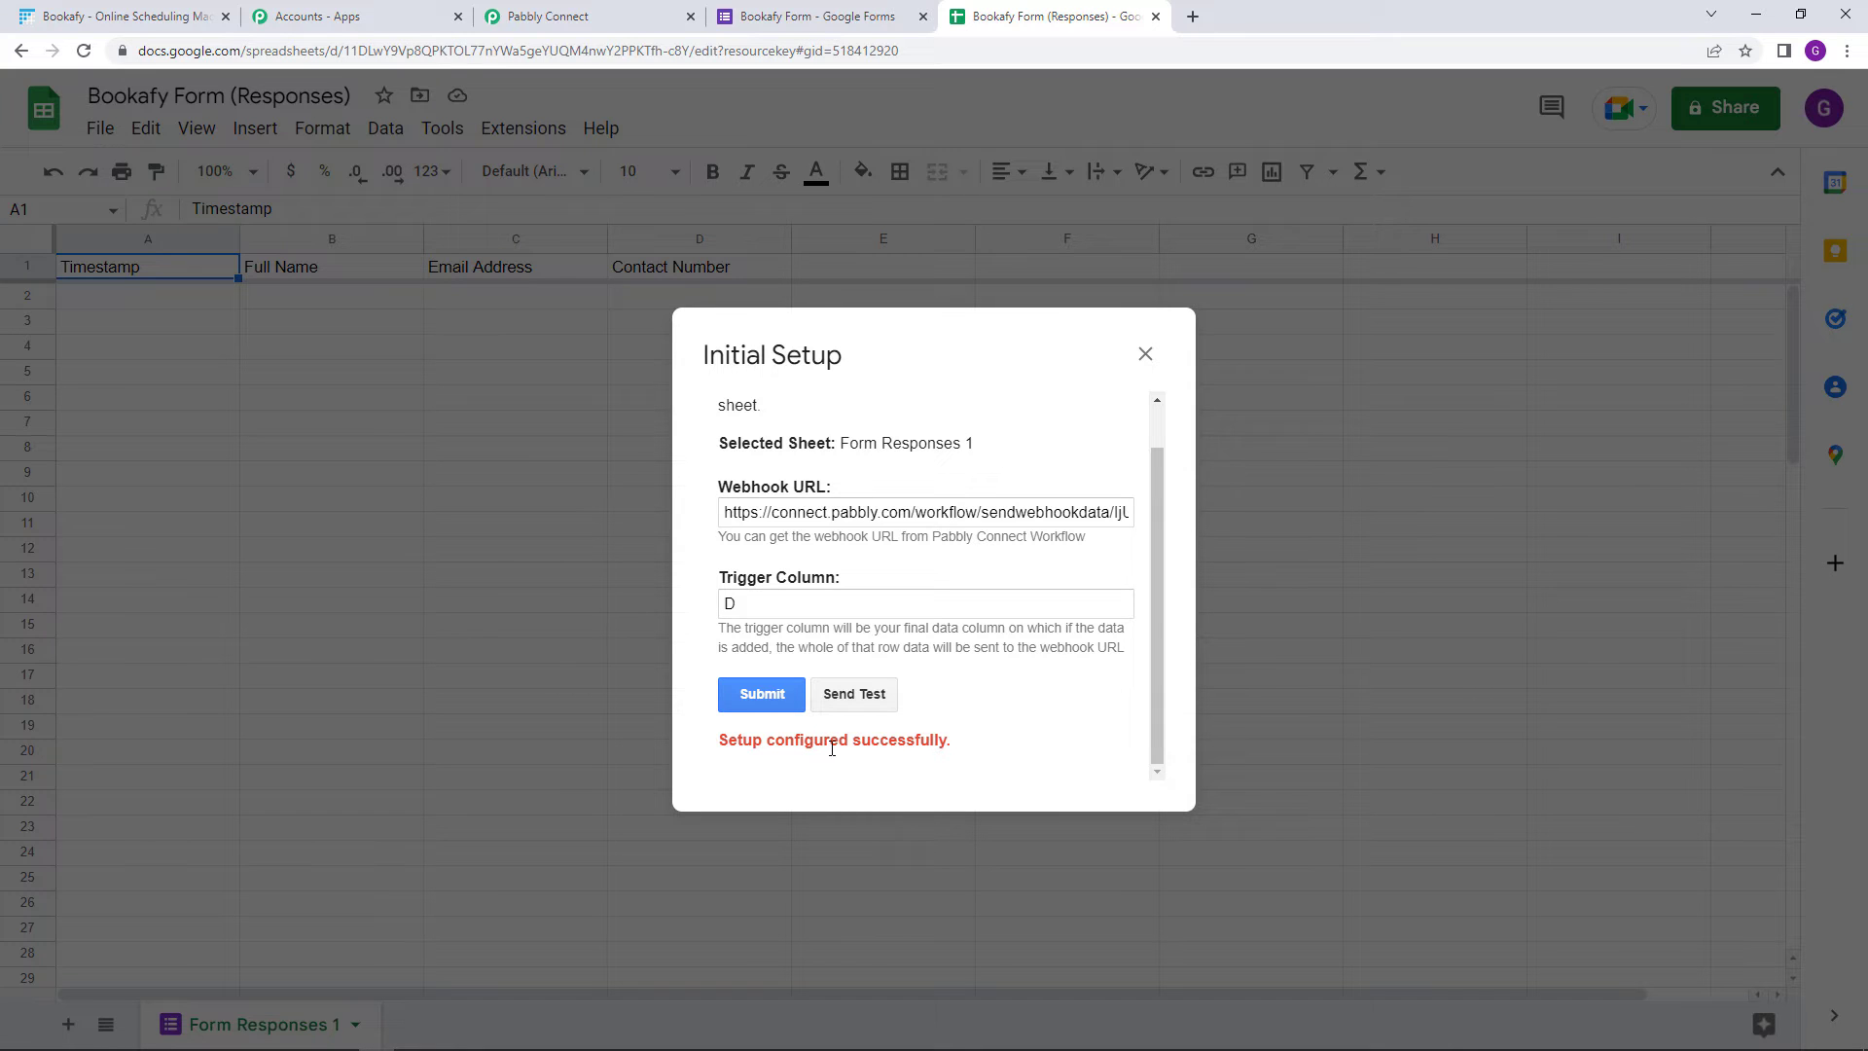
click(1146, 355)
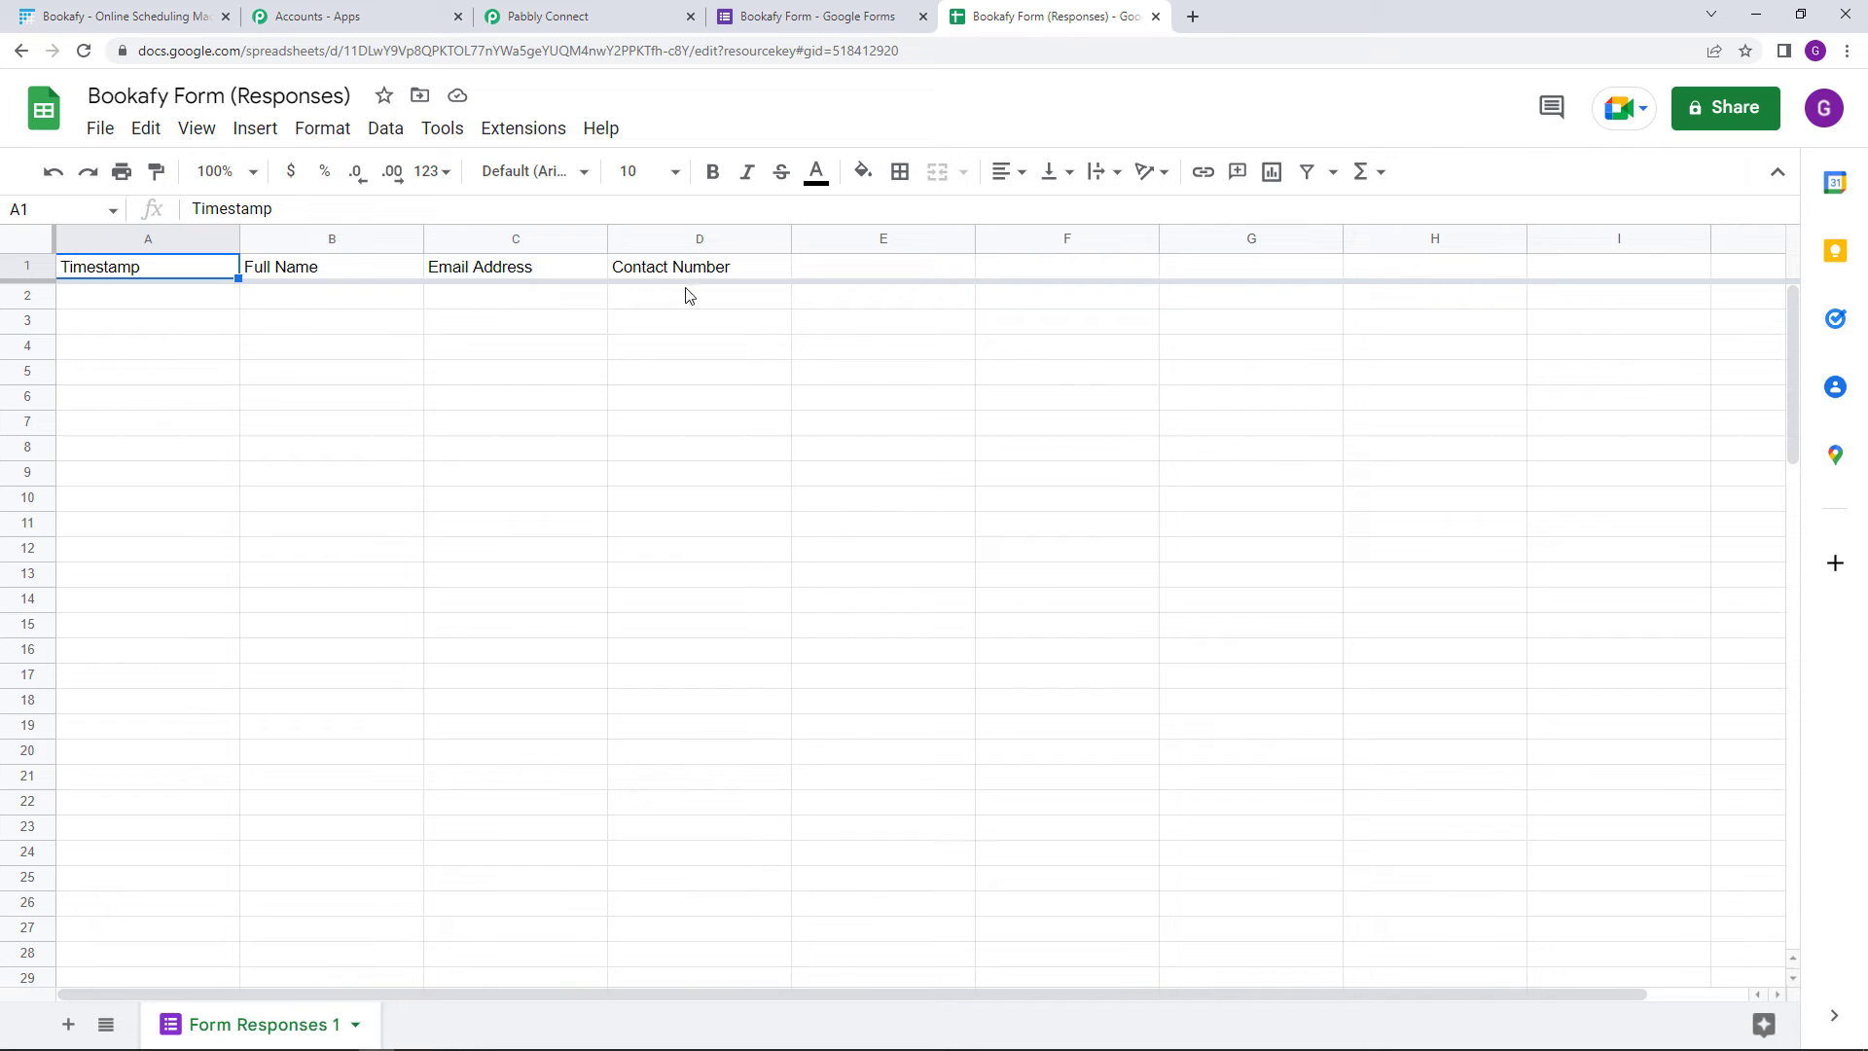
Enable Send On Event in Pabbly Connect Webhooks for the responses spreadsheet
click(556, 137)
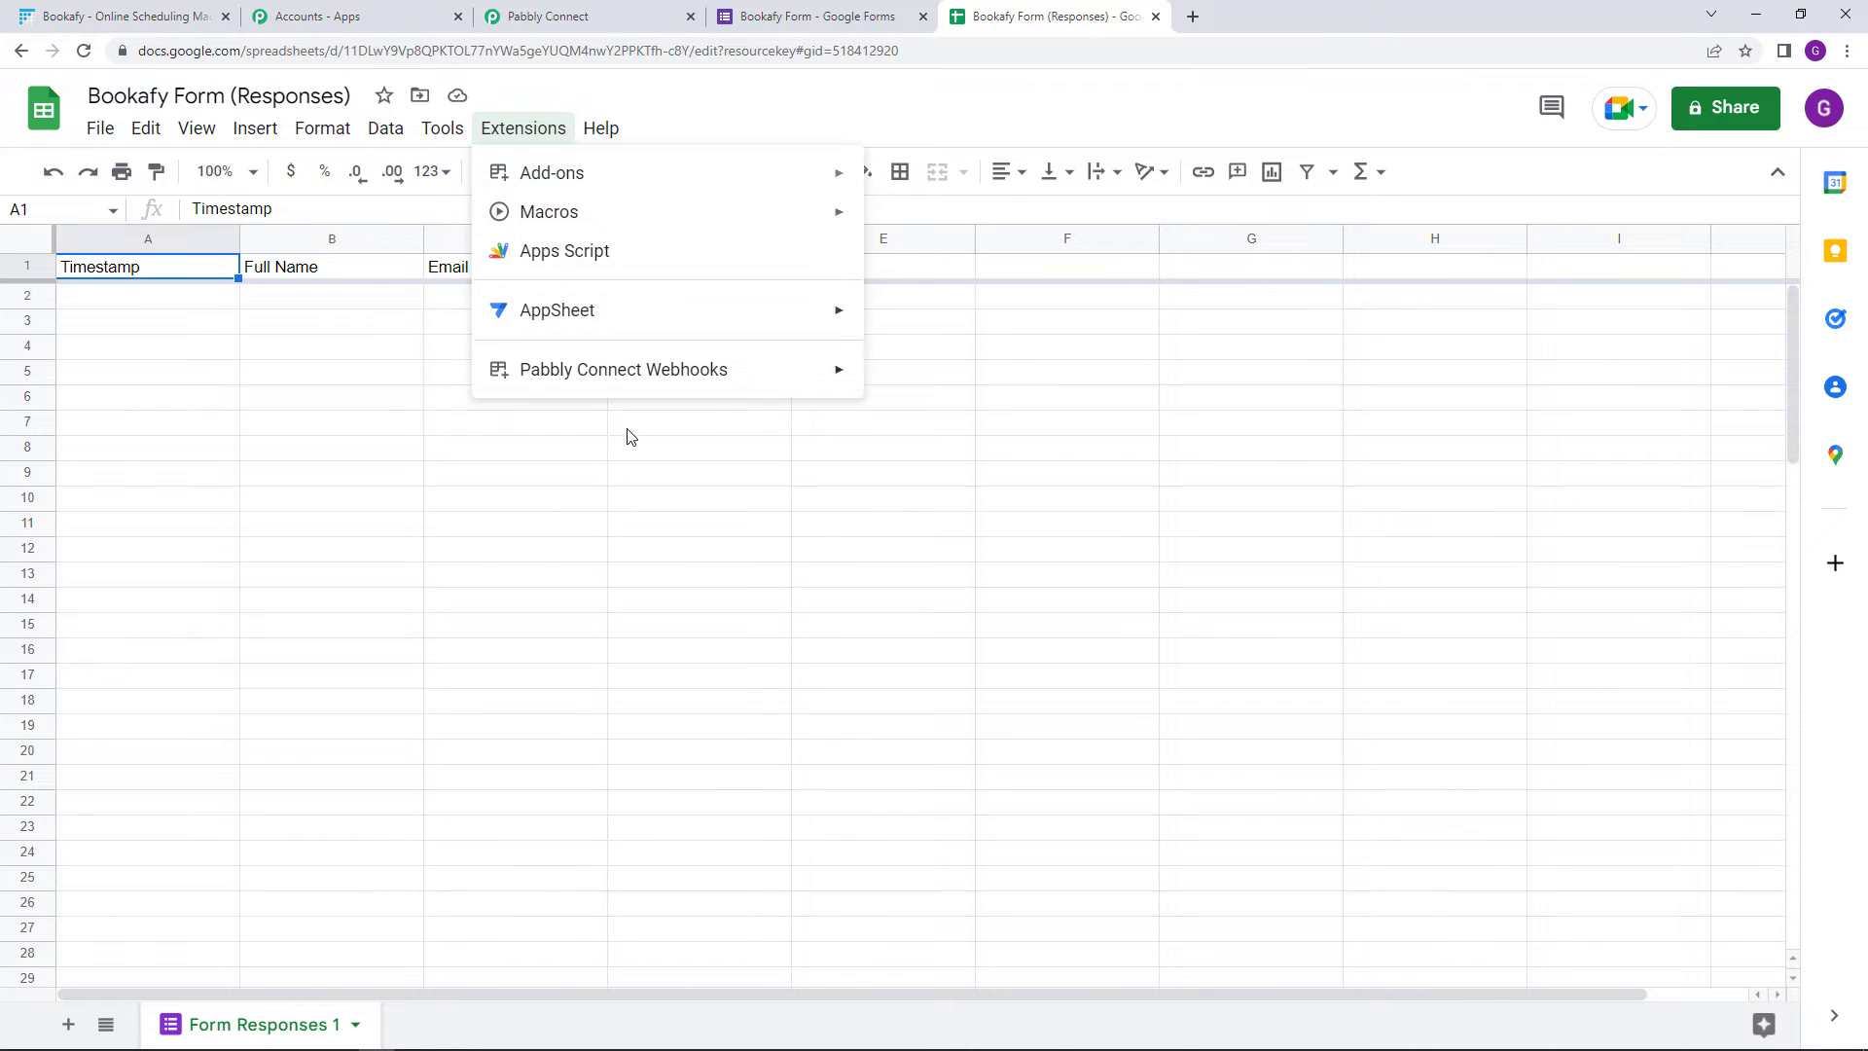
mouse_move(627, 387)
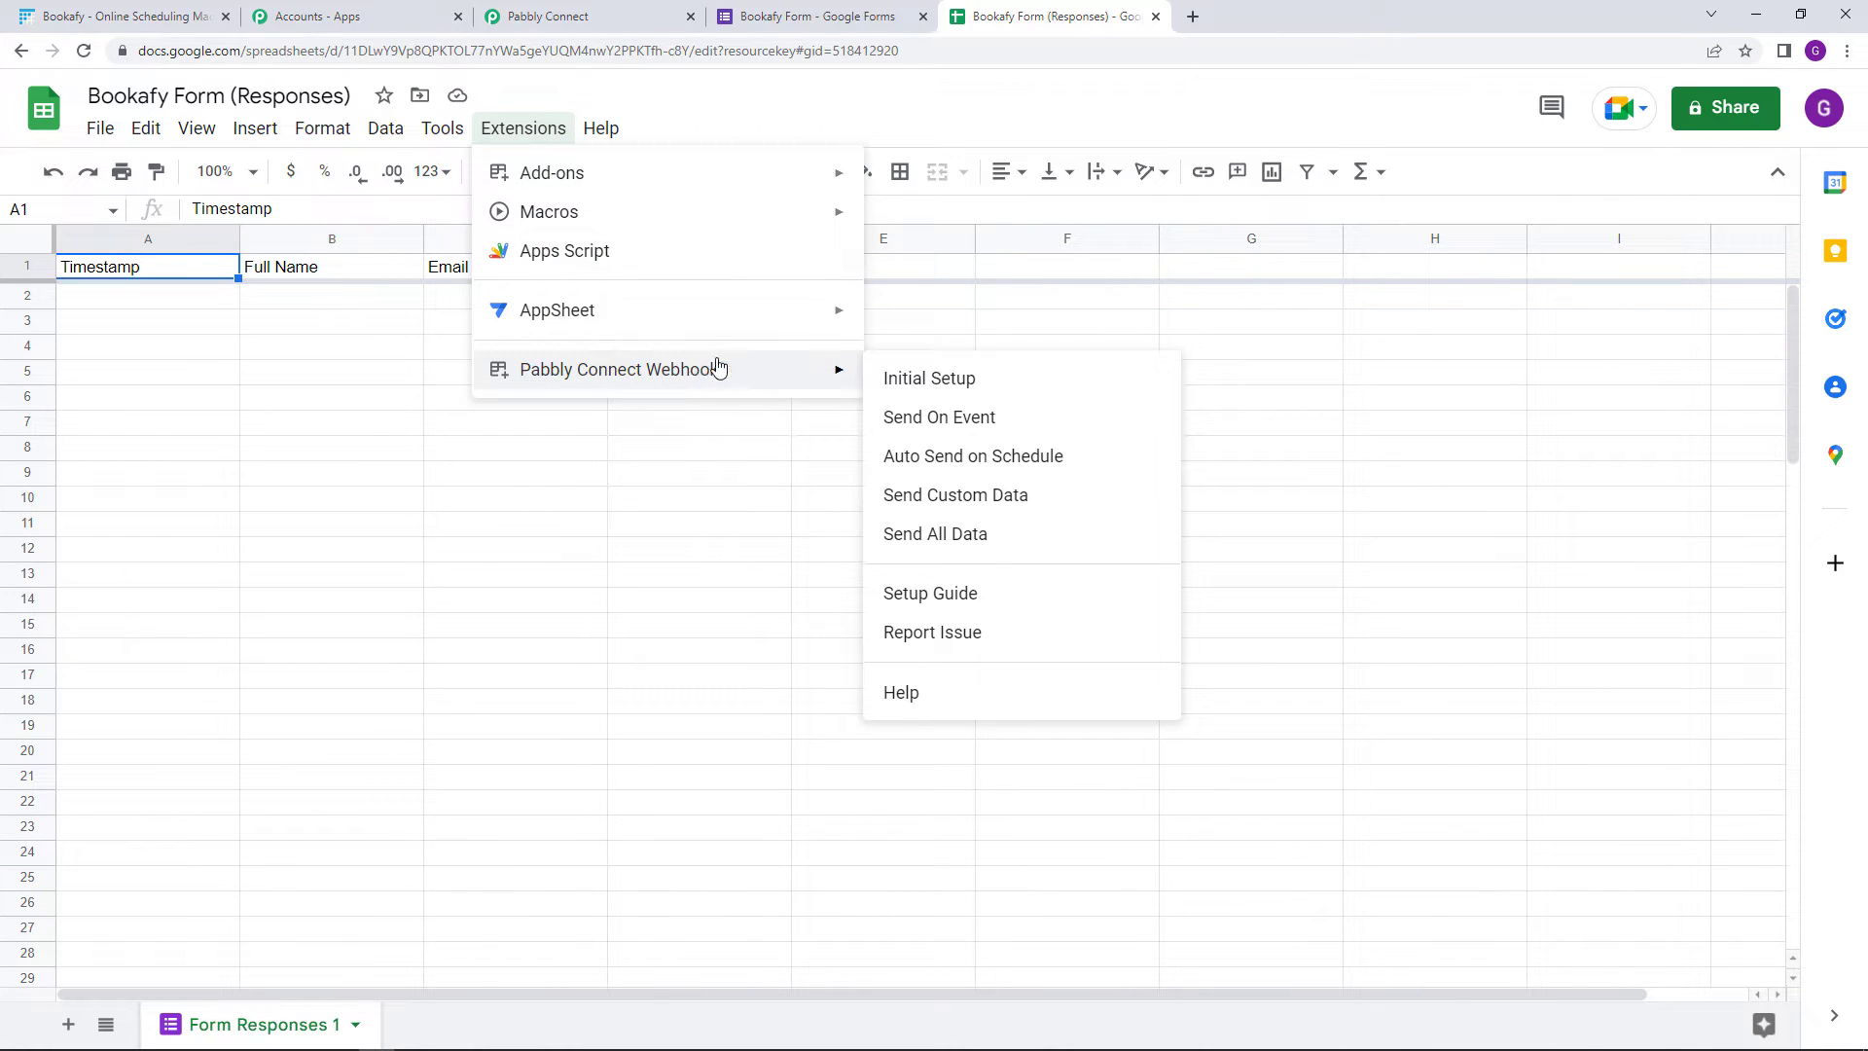
click(971, 431)
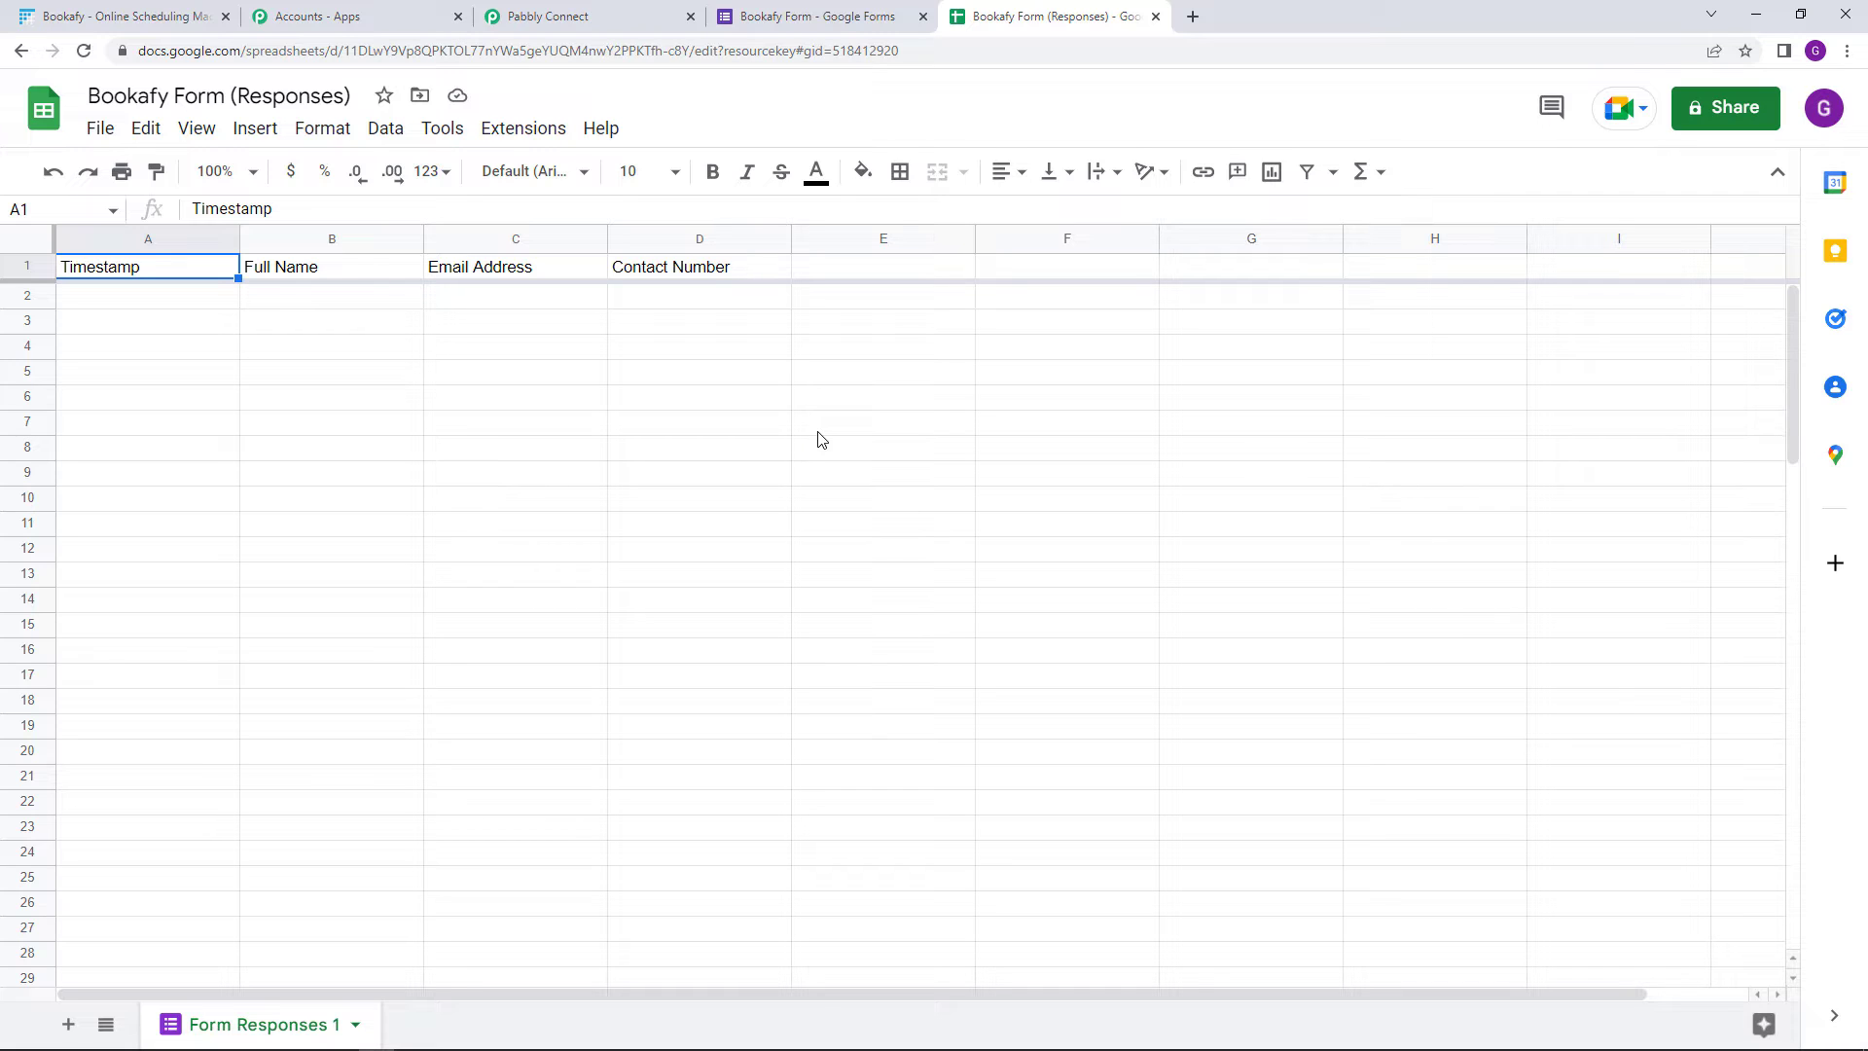
Switch to the Pabbly Connect workflow and review the Google Forms trigger's webhook setup instructions and response capture status
click(521, 17)
click(1093, 678)
scroll(973, 584, down, 2)
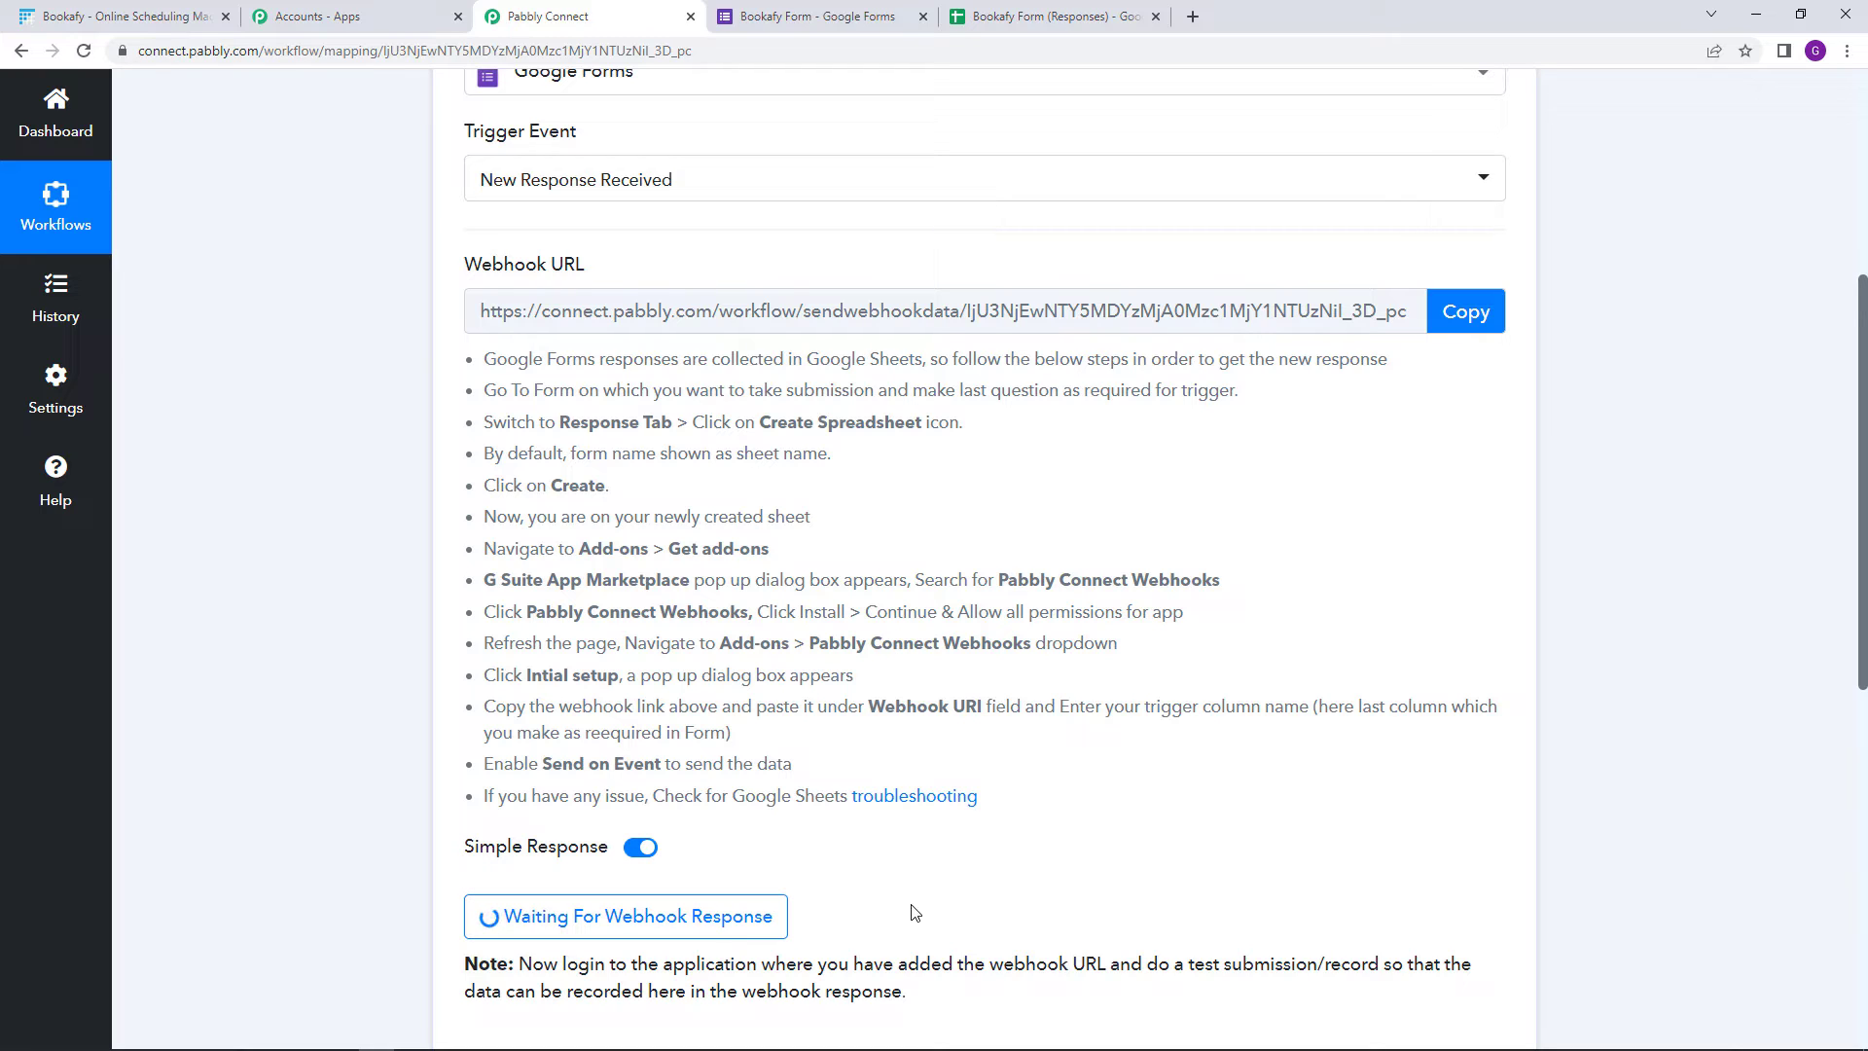
scroll(1175, 702, up, 1)
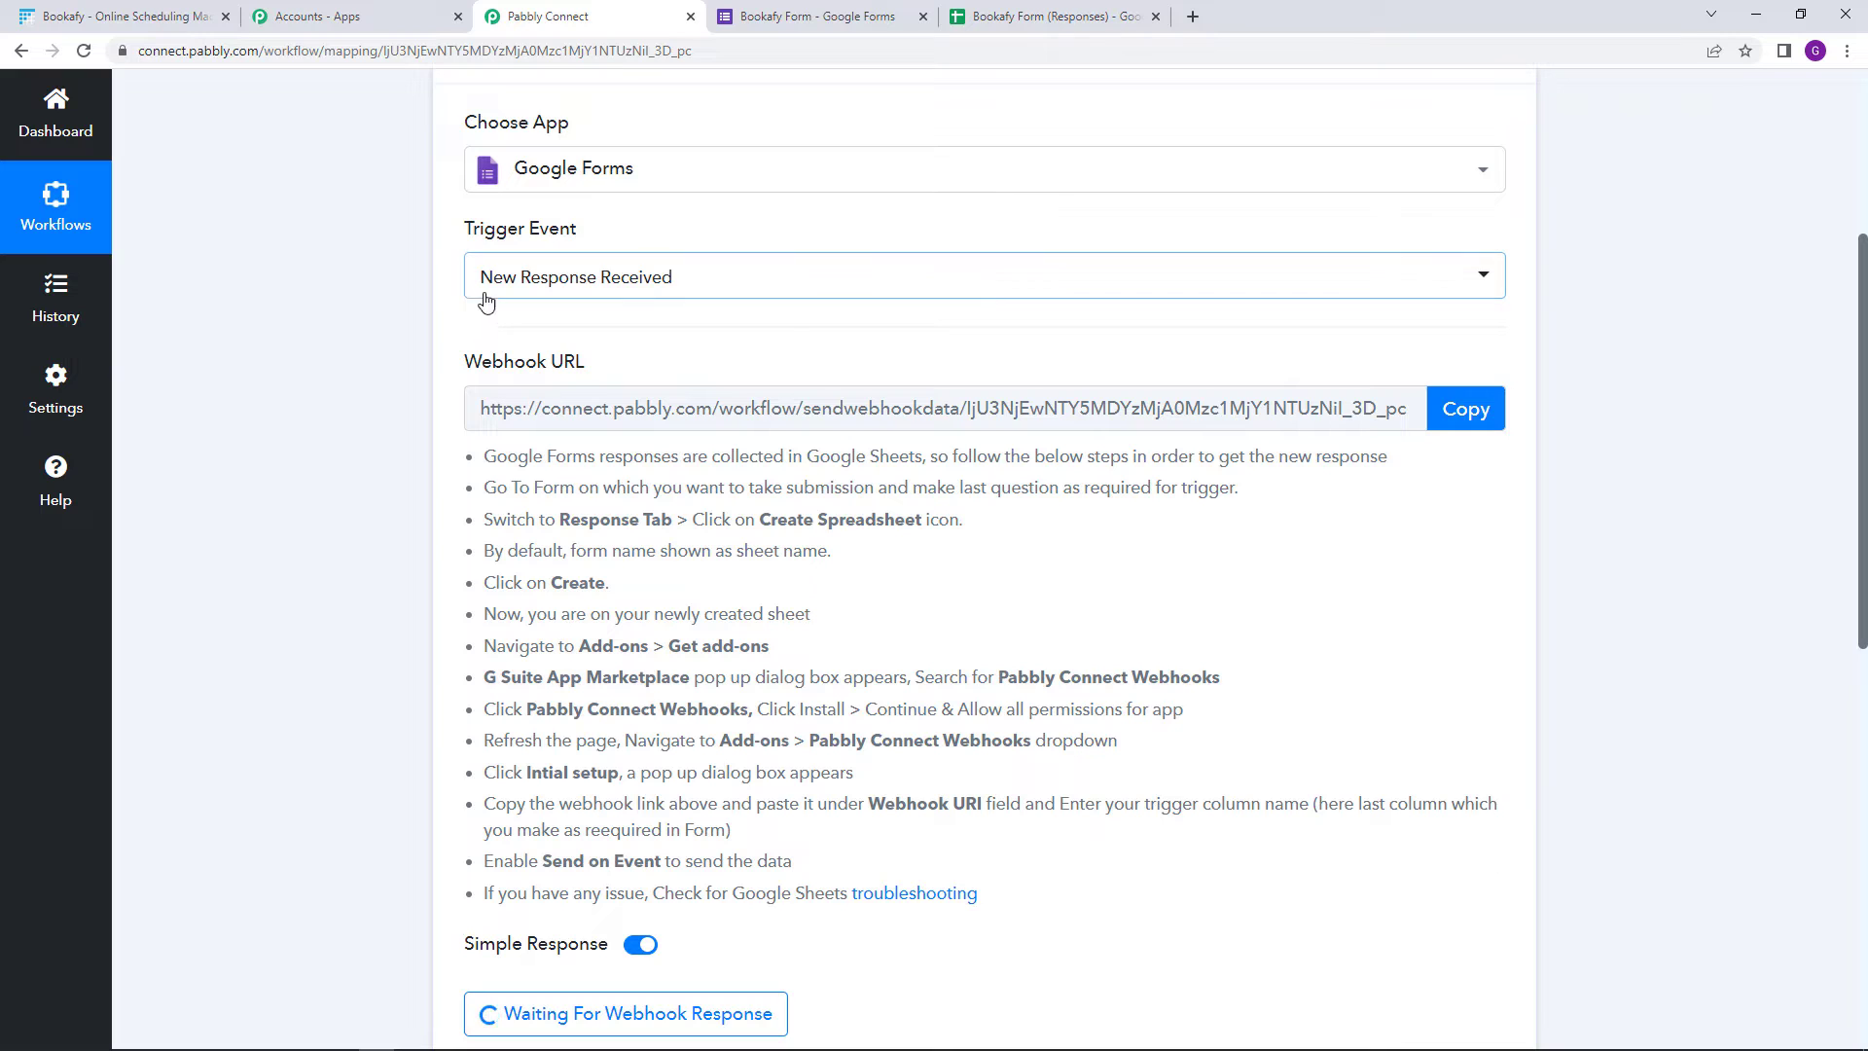
scroll(795, 343, down, 2)
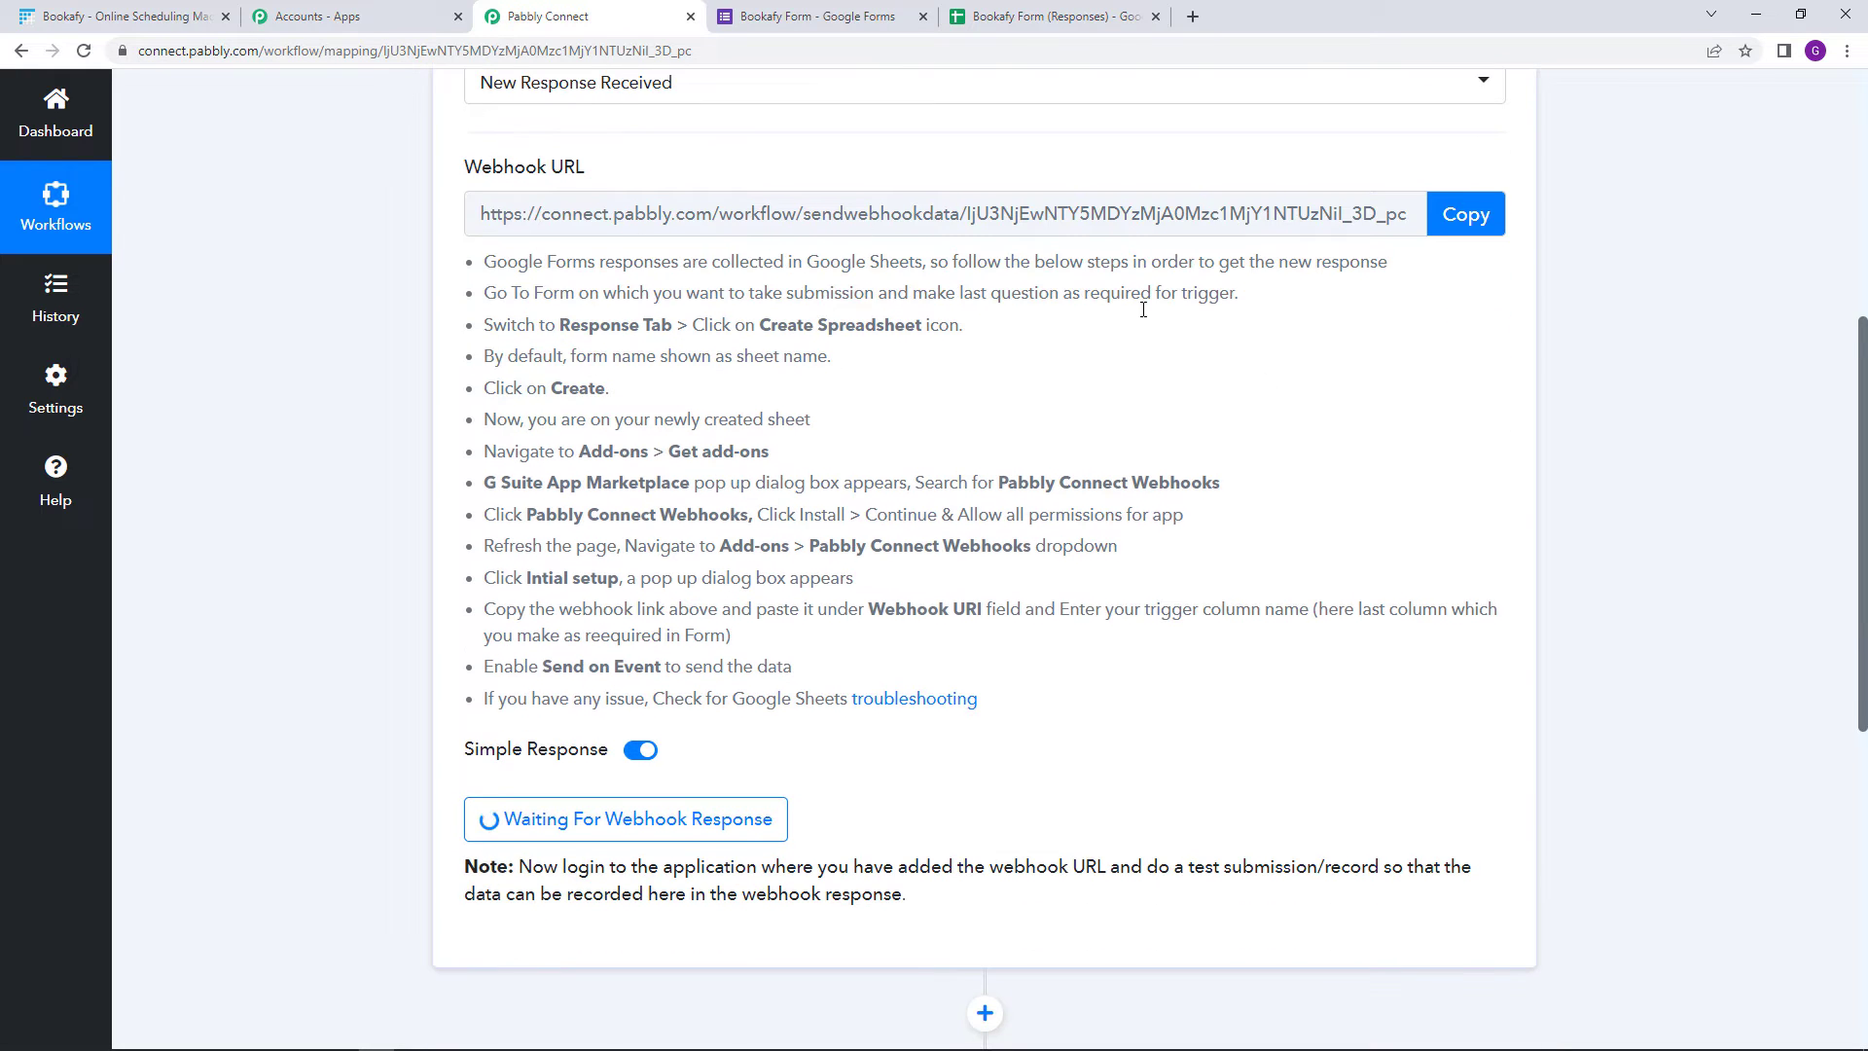
scroll(876, 409, up, 1)
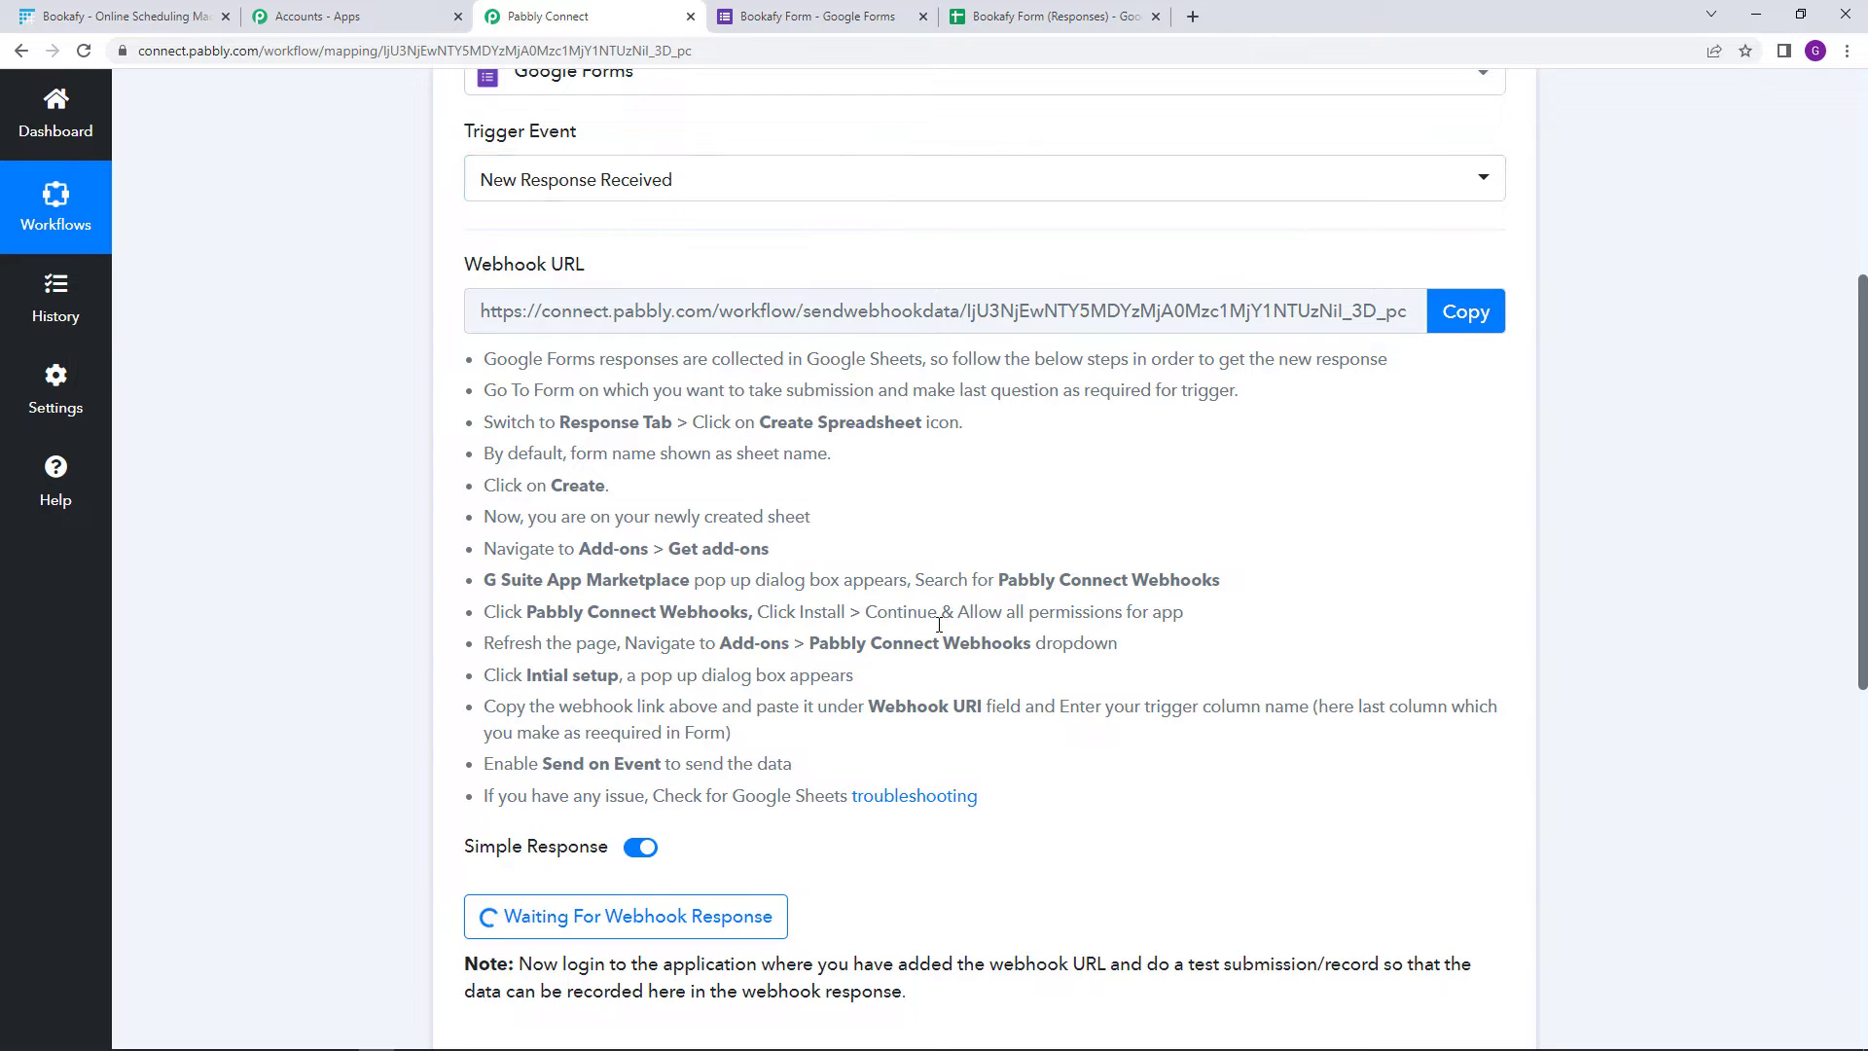
scroll(1140, 830, down, 1)
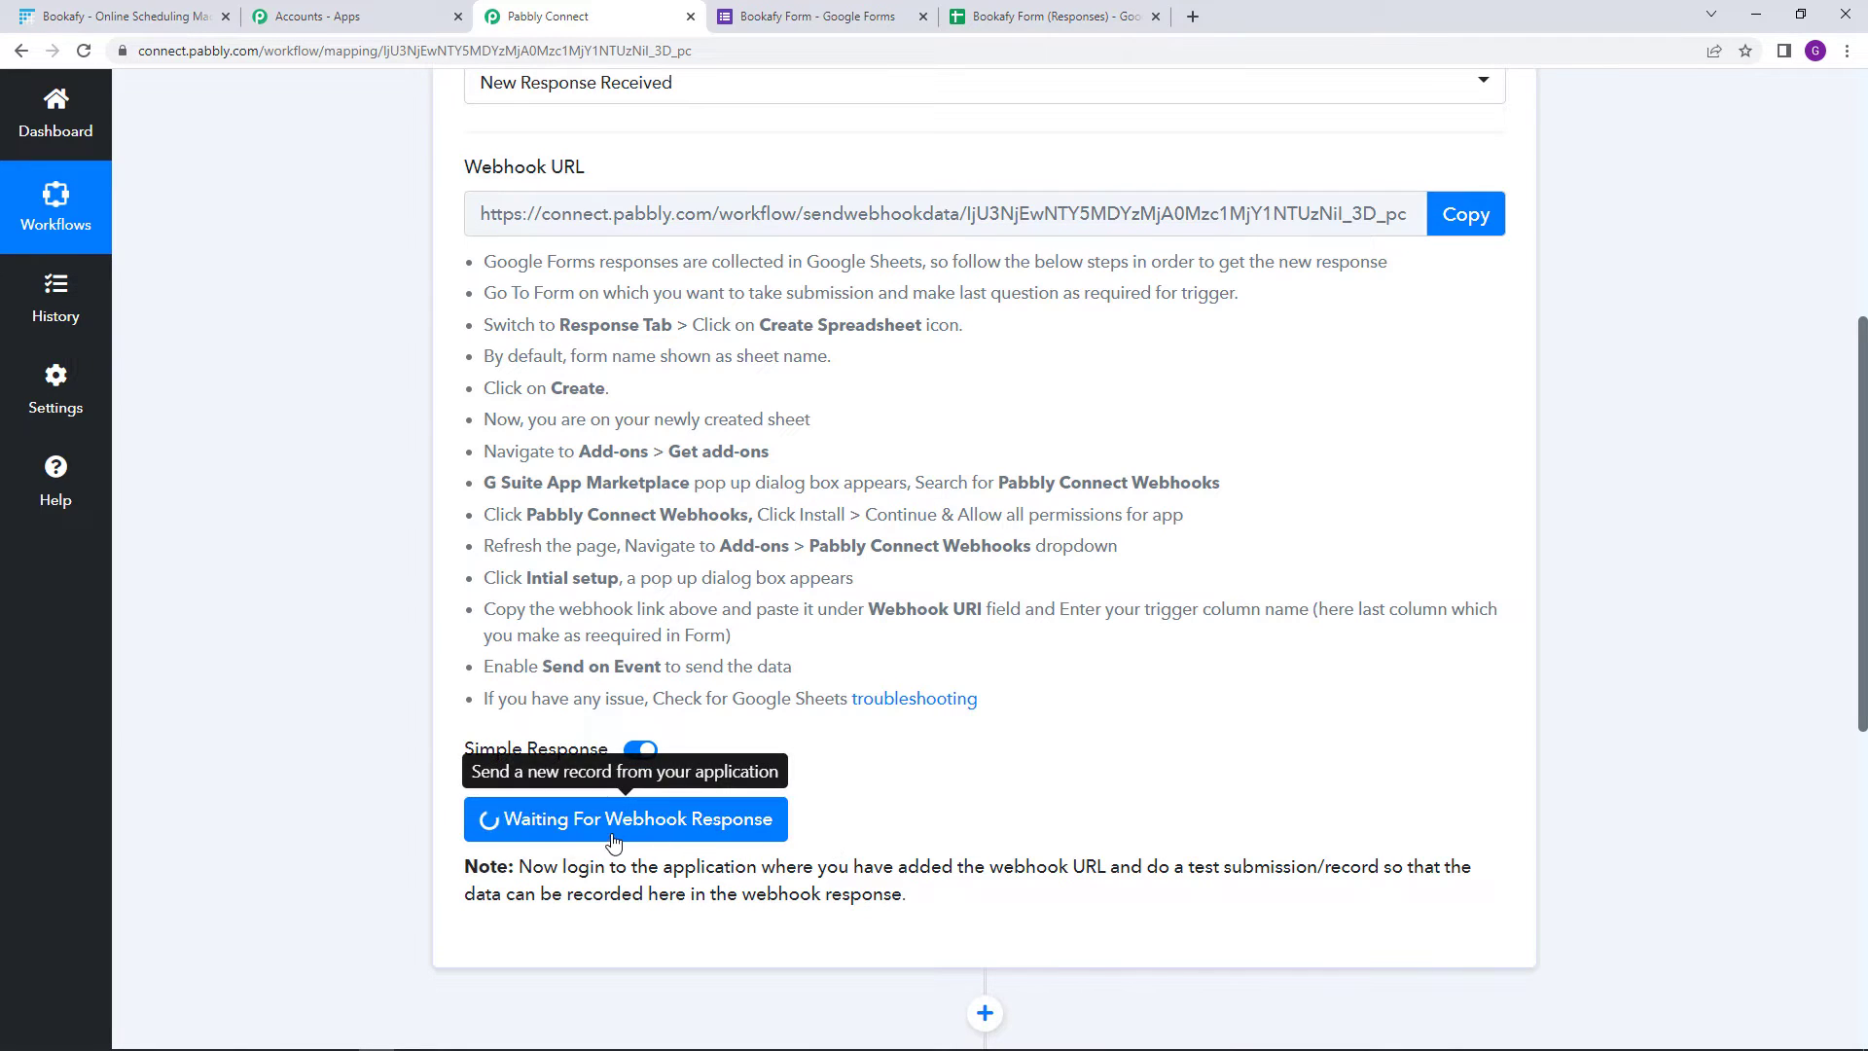
scroll(1100, 827, up, 1)
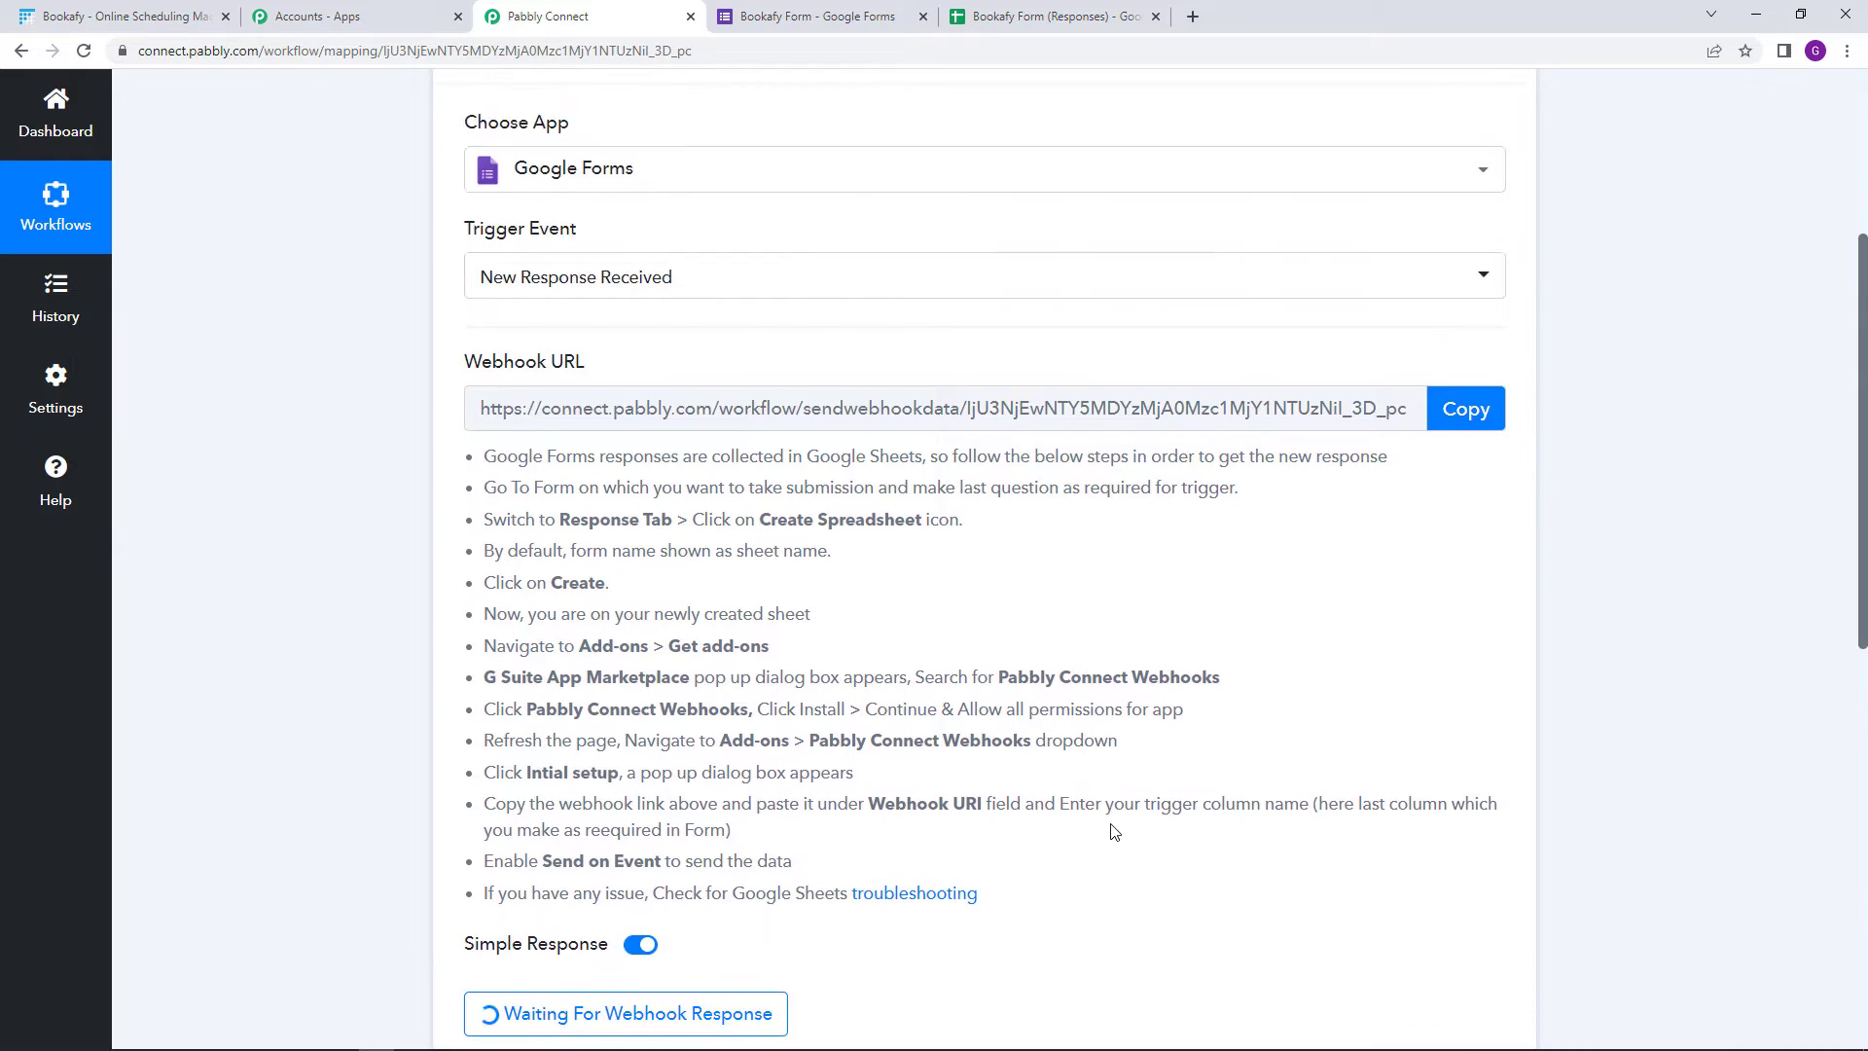
scroll(1119, 875, down, 1)
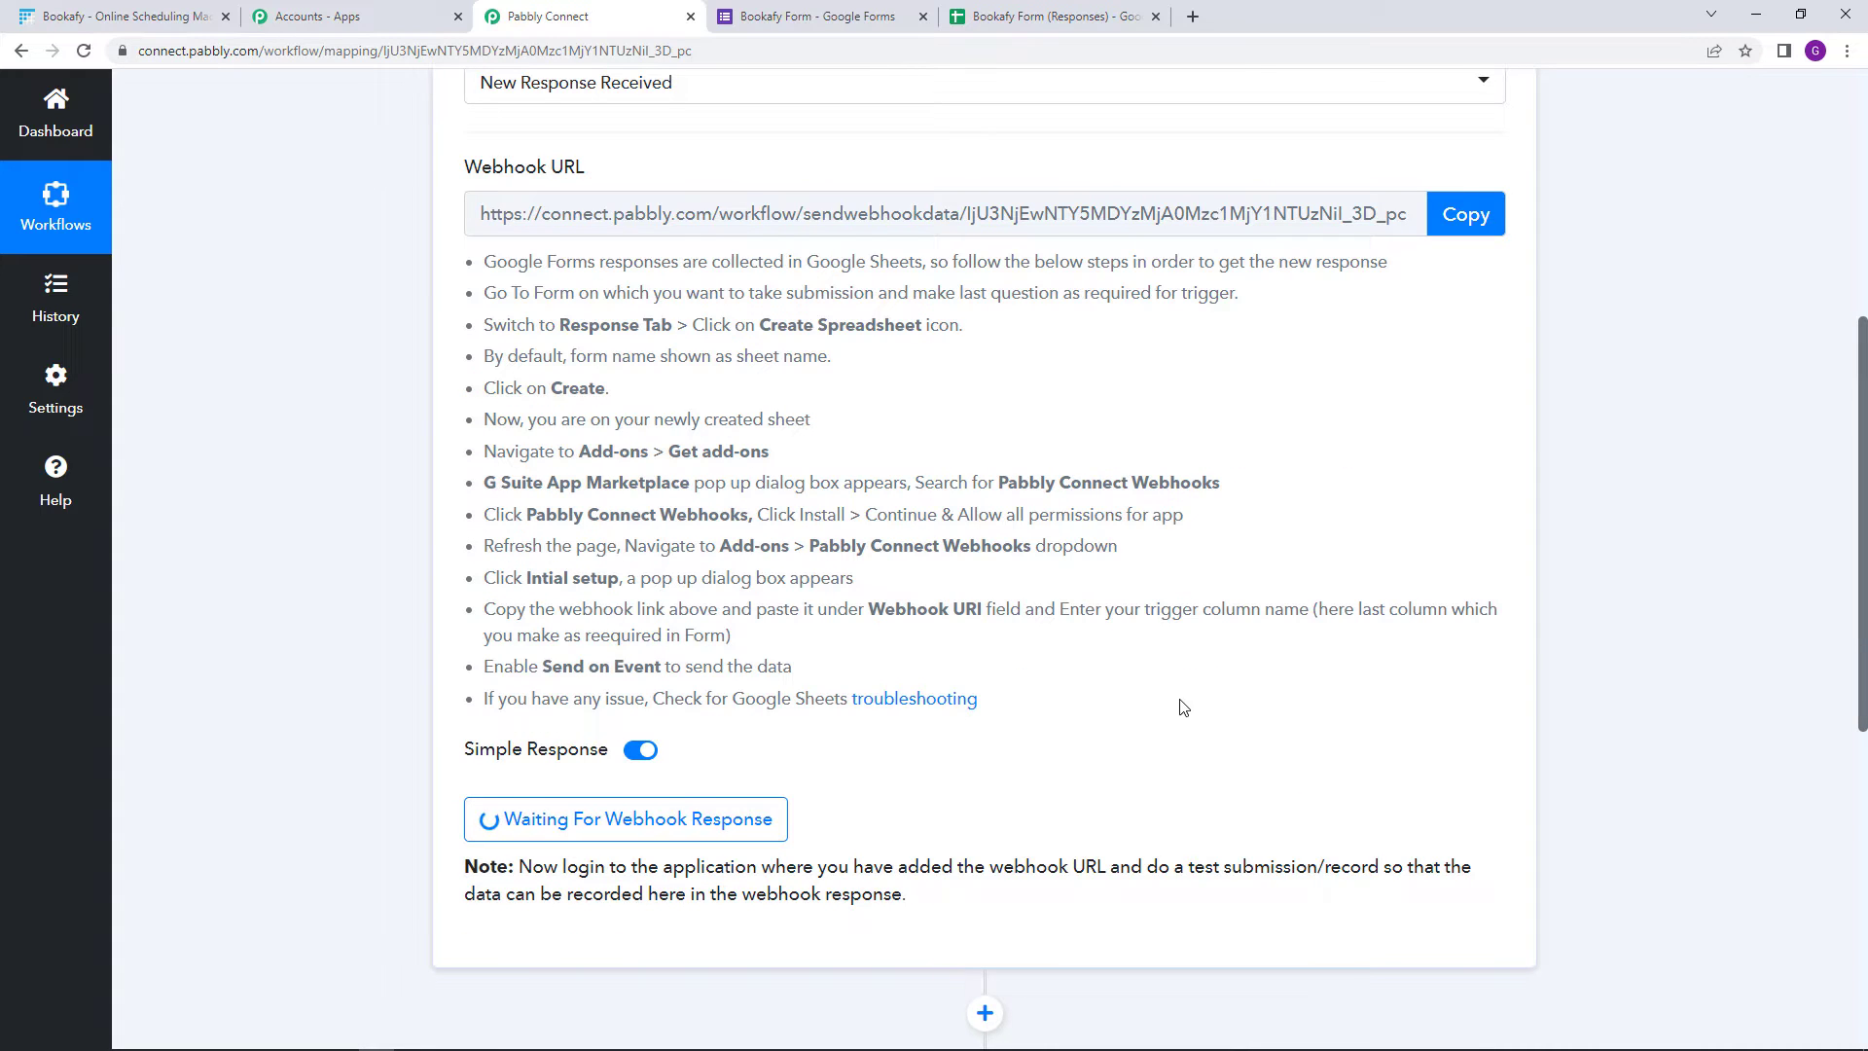
scroll(1284, 704, up, 1)
scroll(901, 125, down, 1)
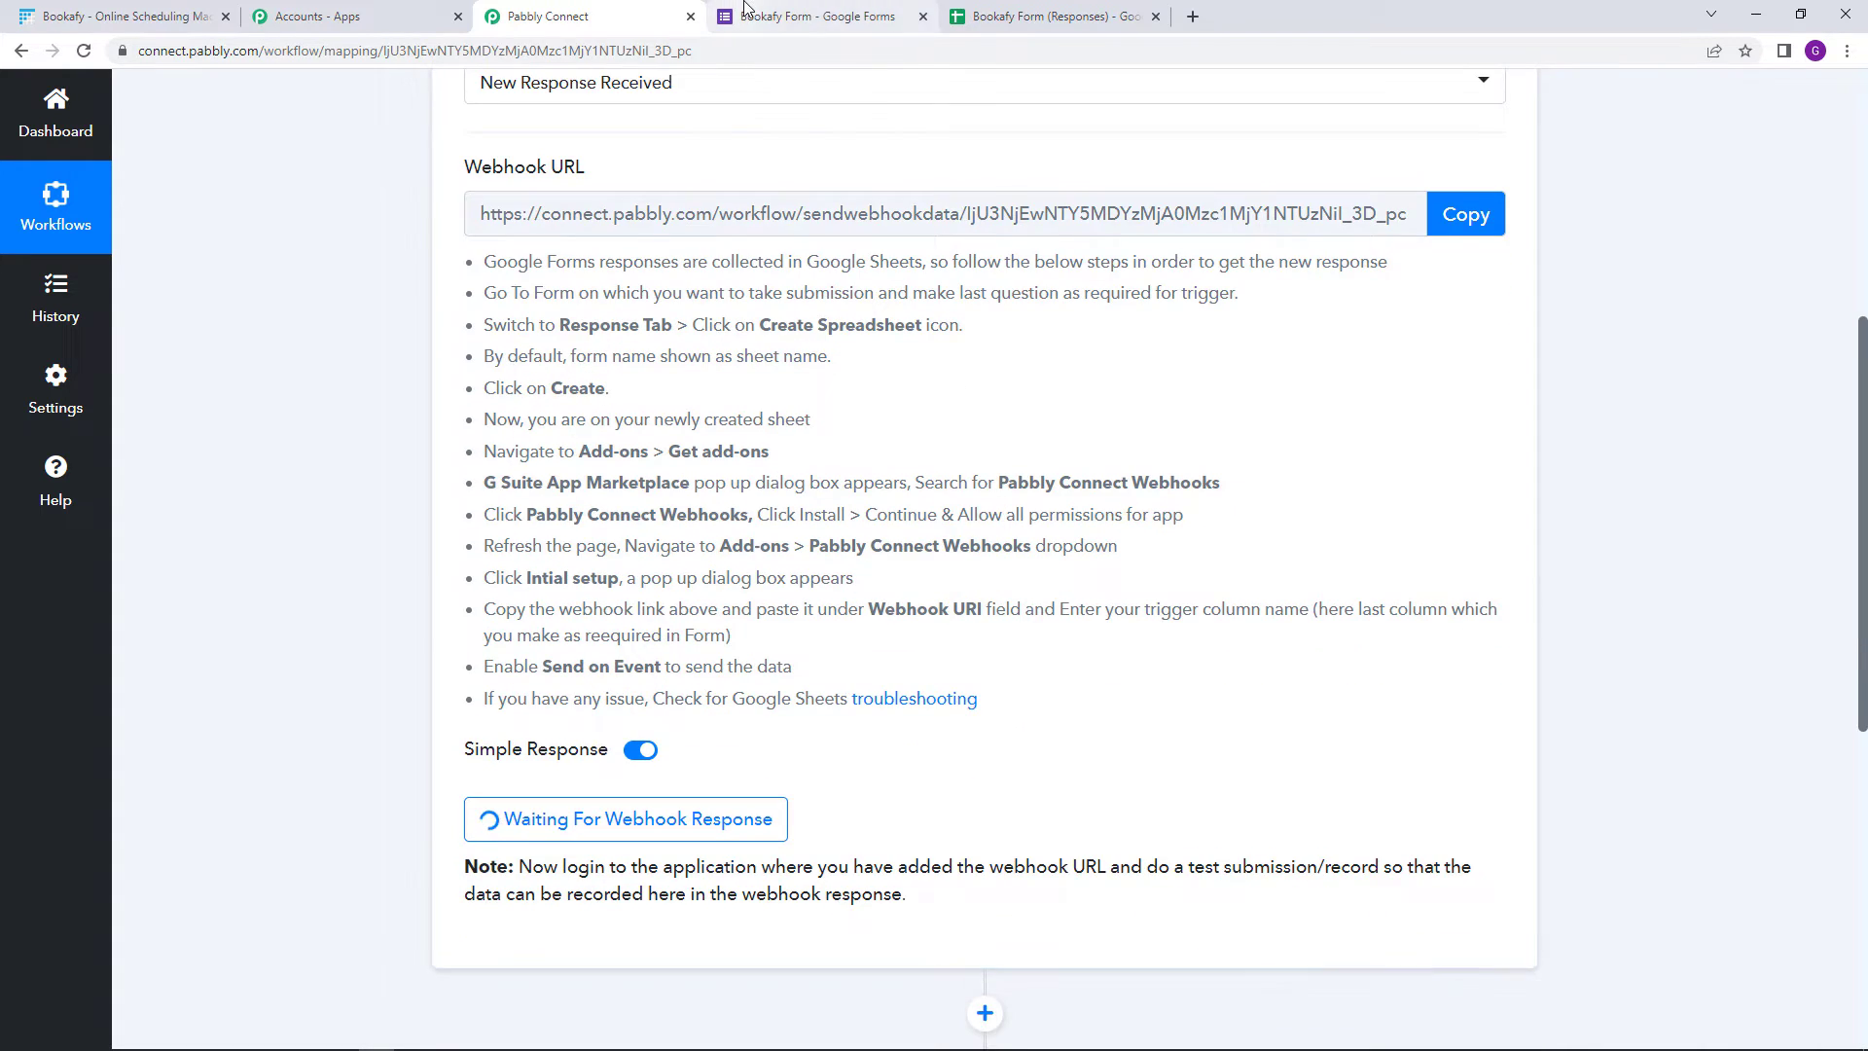
Open the Bookafy Form preview and fill in a dummy full name, e-mail address and masked contact number
click(769, 16)
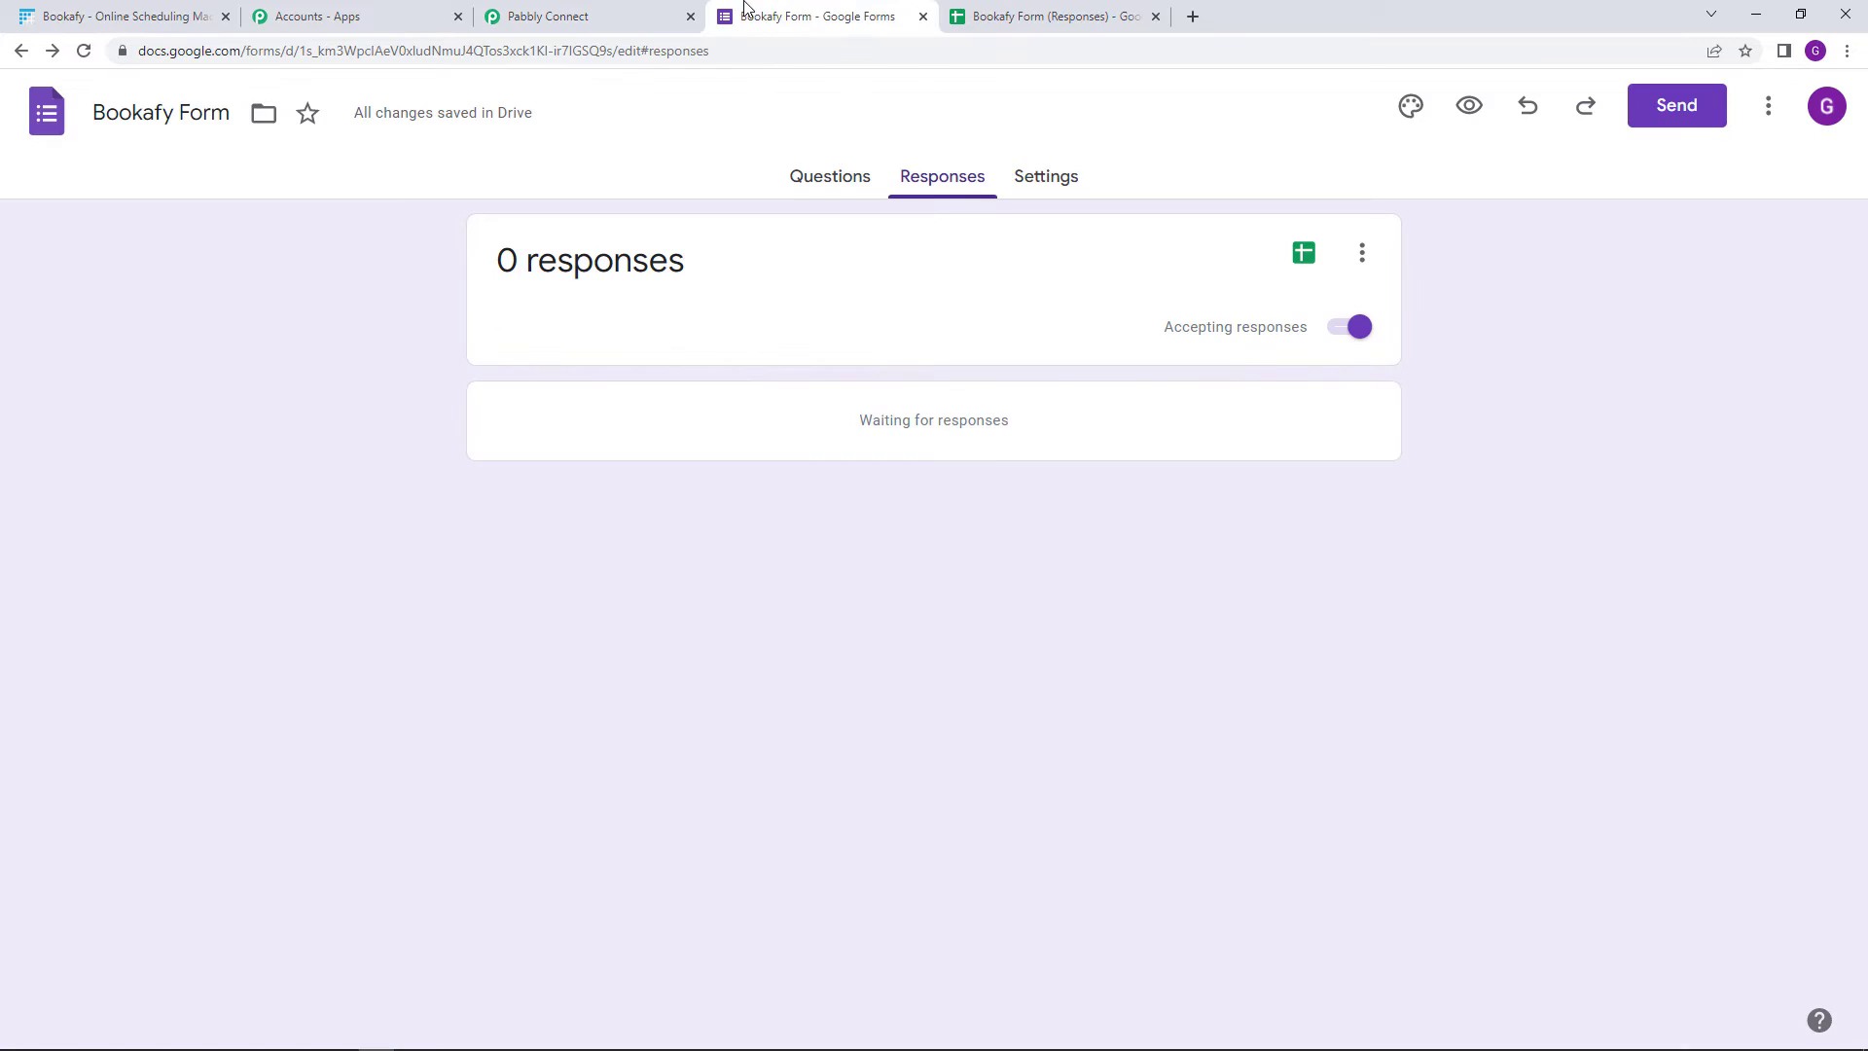
click(1468, 106)
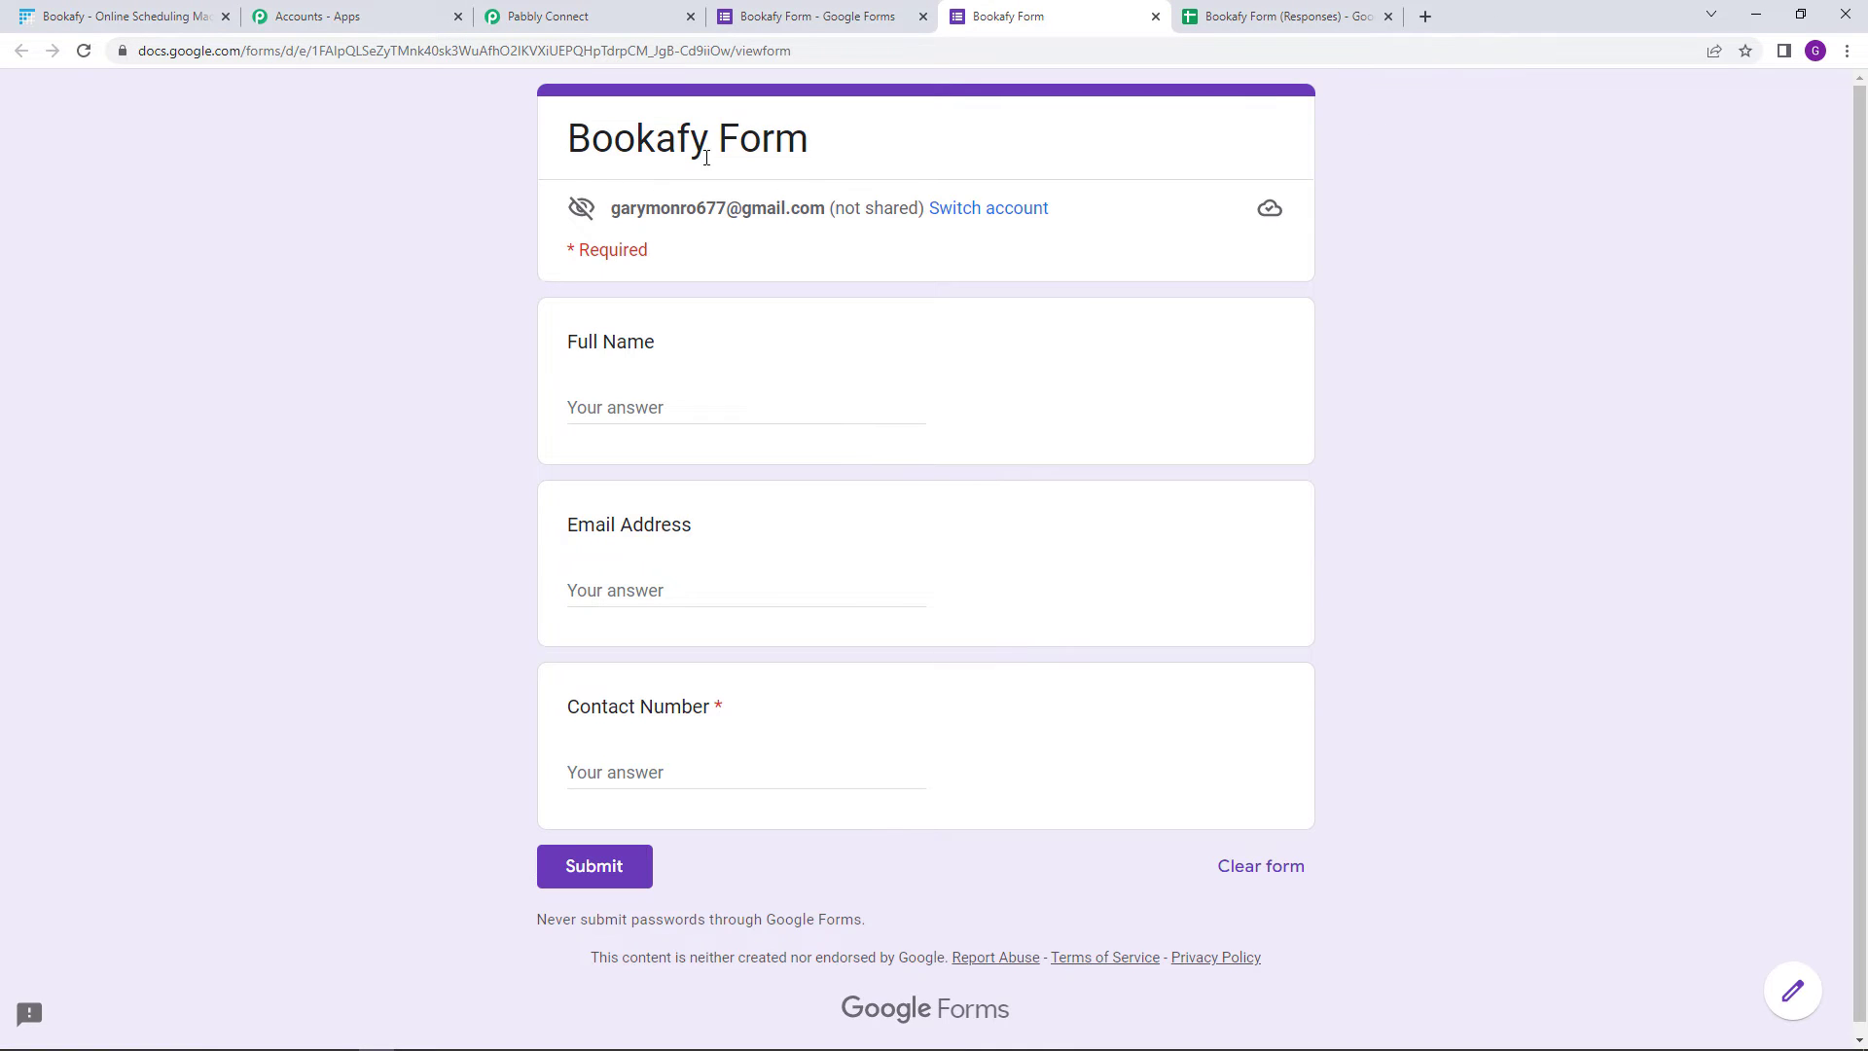
click(685, 419)
text(Dumm)
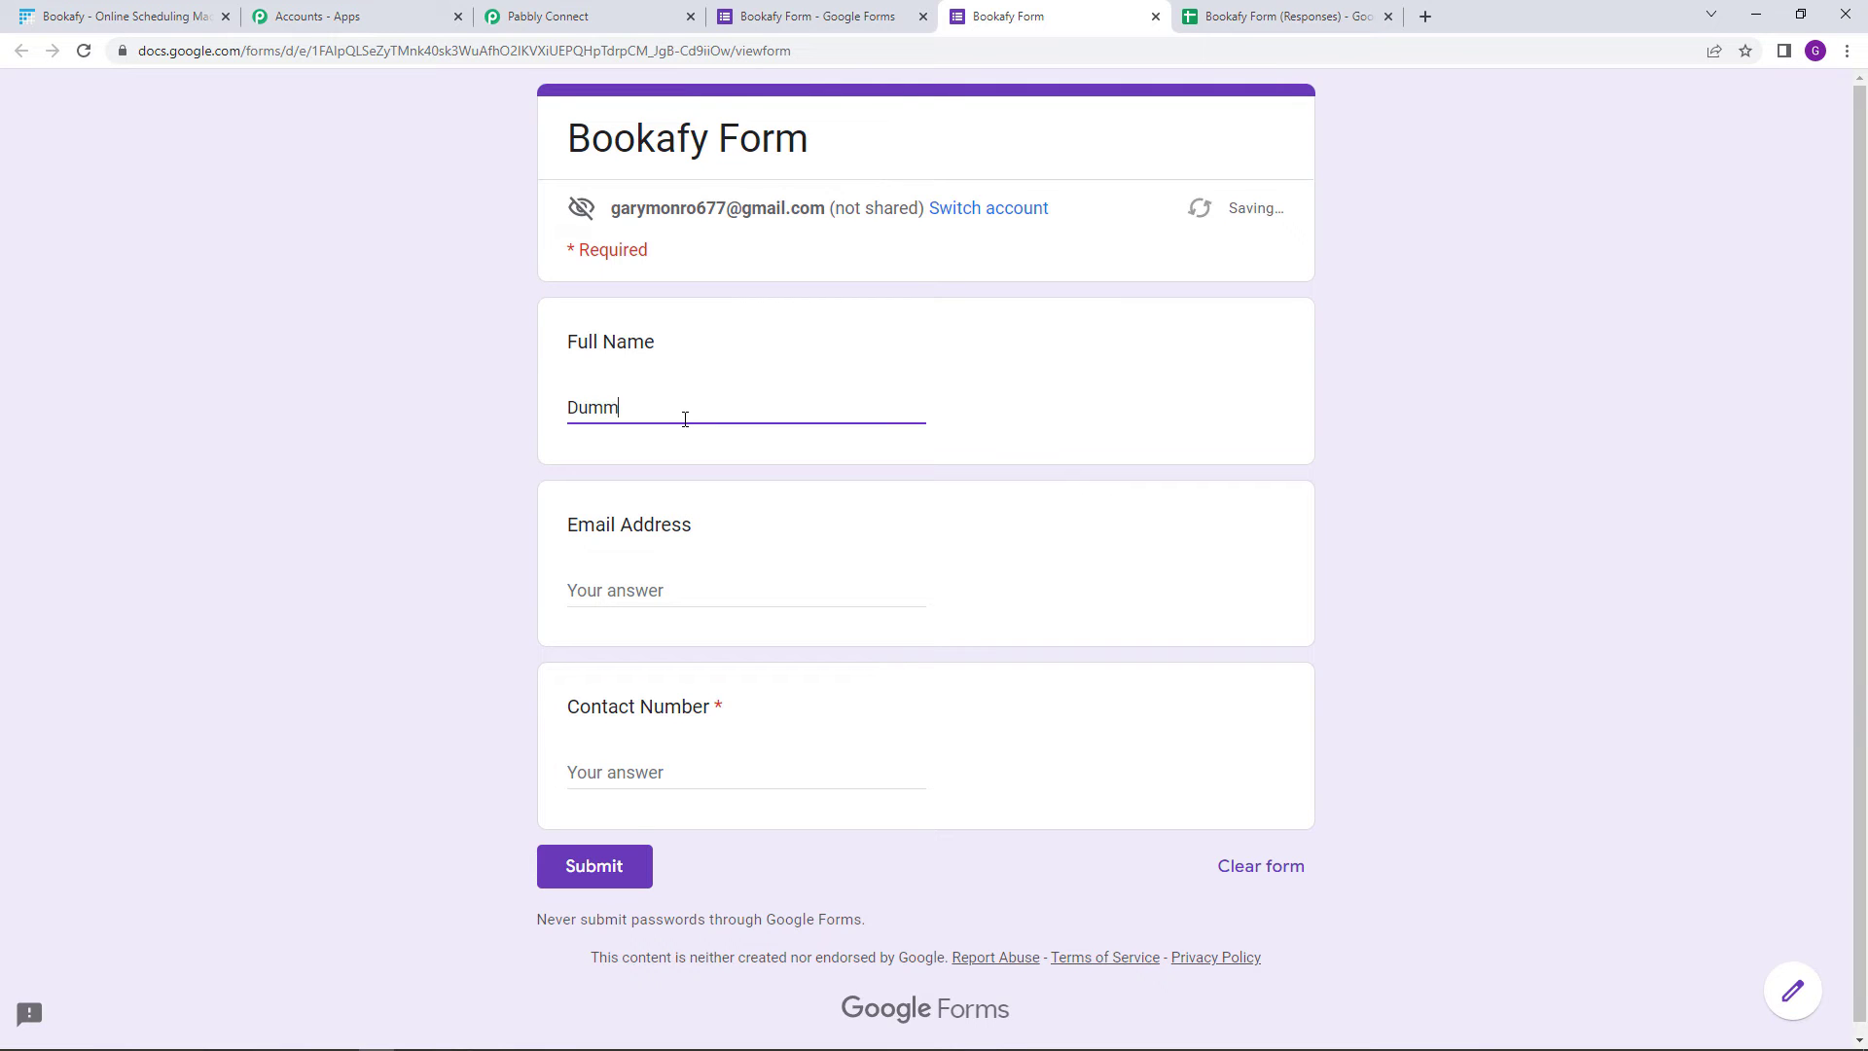
text(y Detail)
click(605, 584)
text(dummydetail)
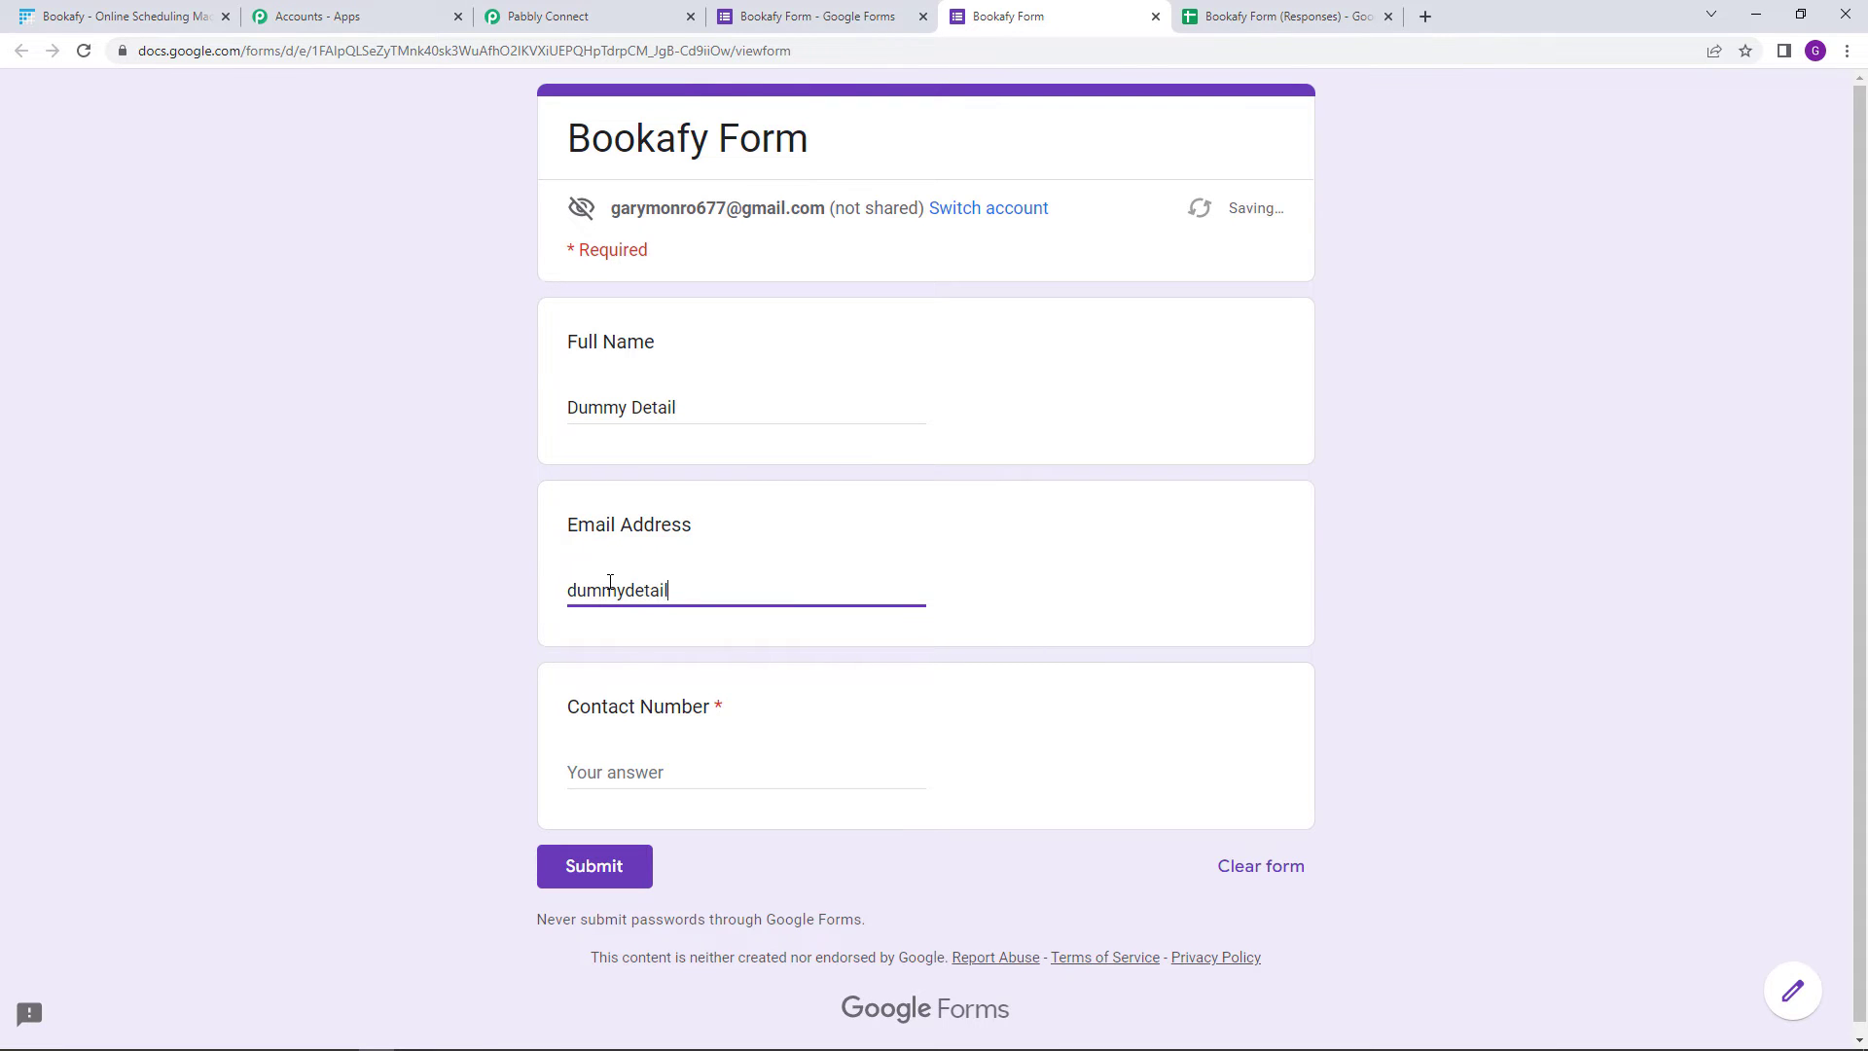
text(@dummy.com)
click(652, 774)
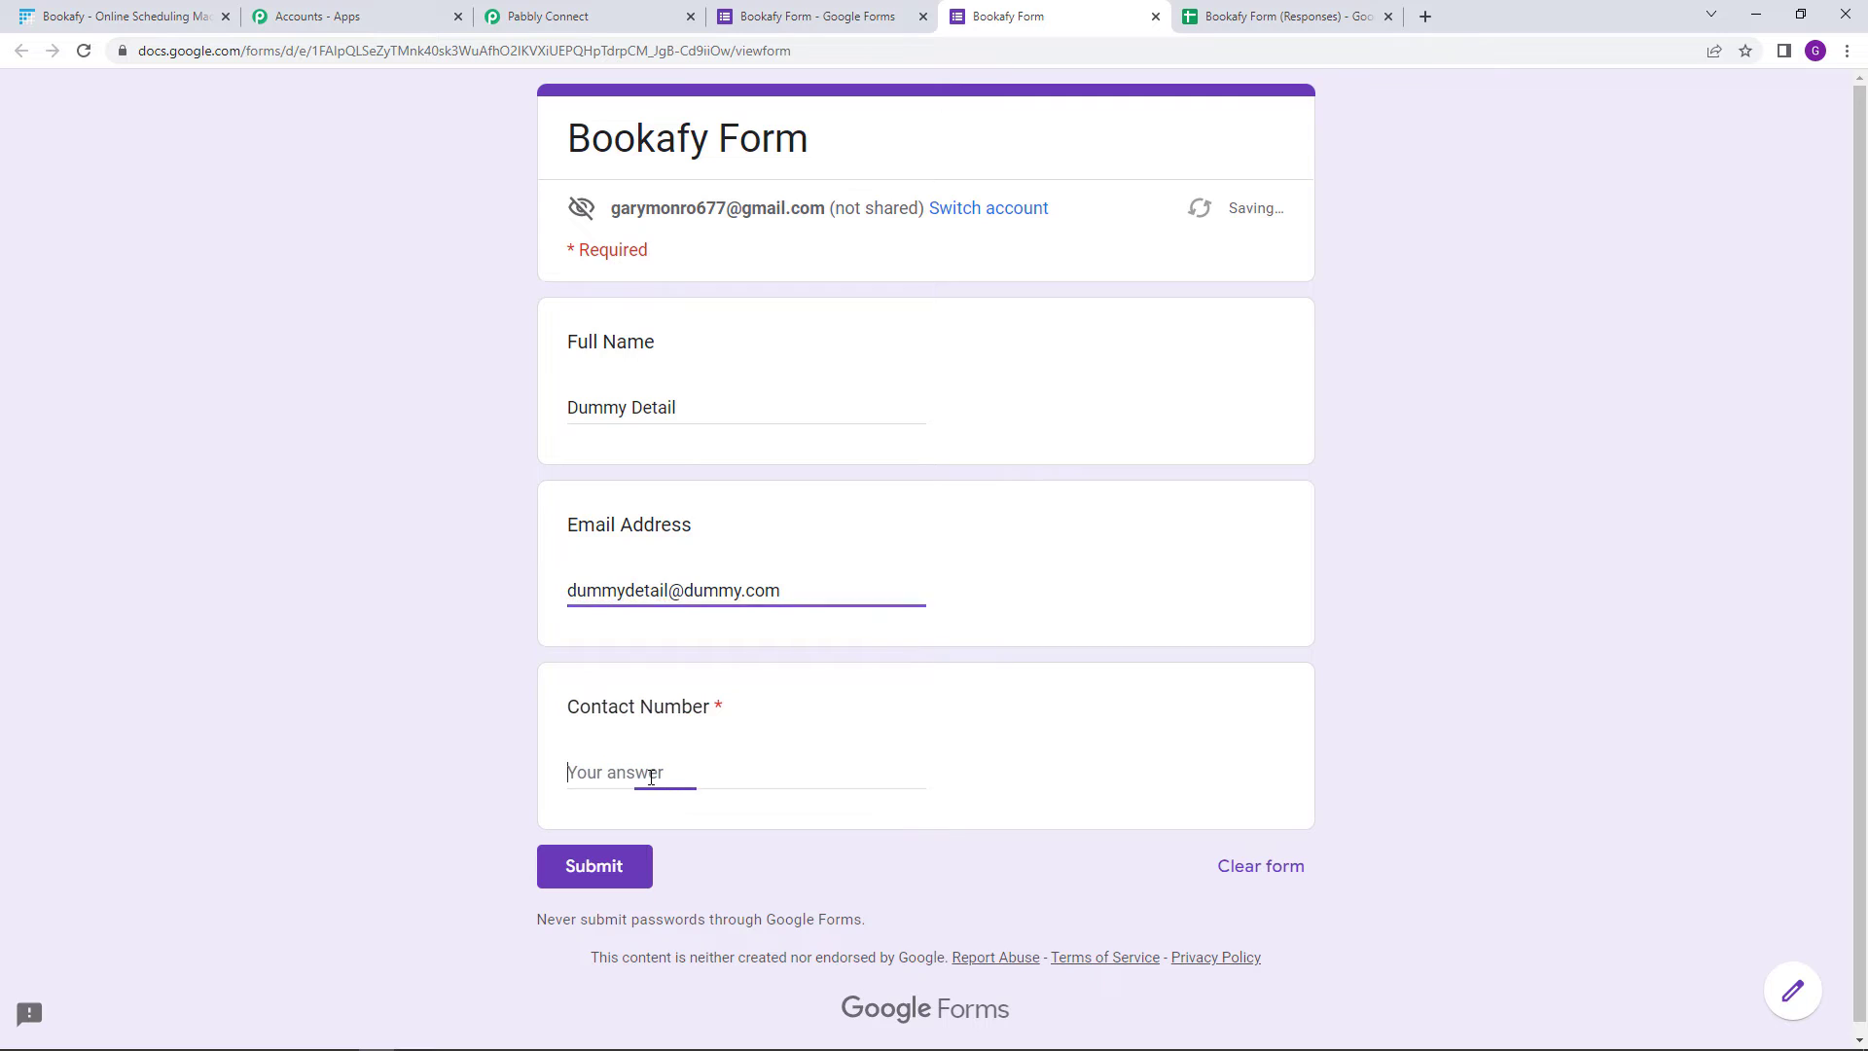
text(0*****)
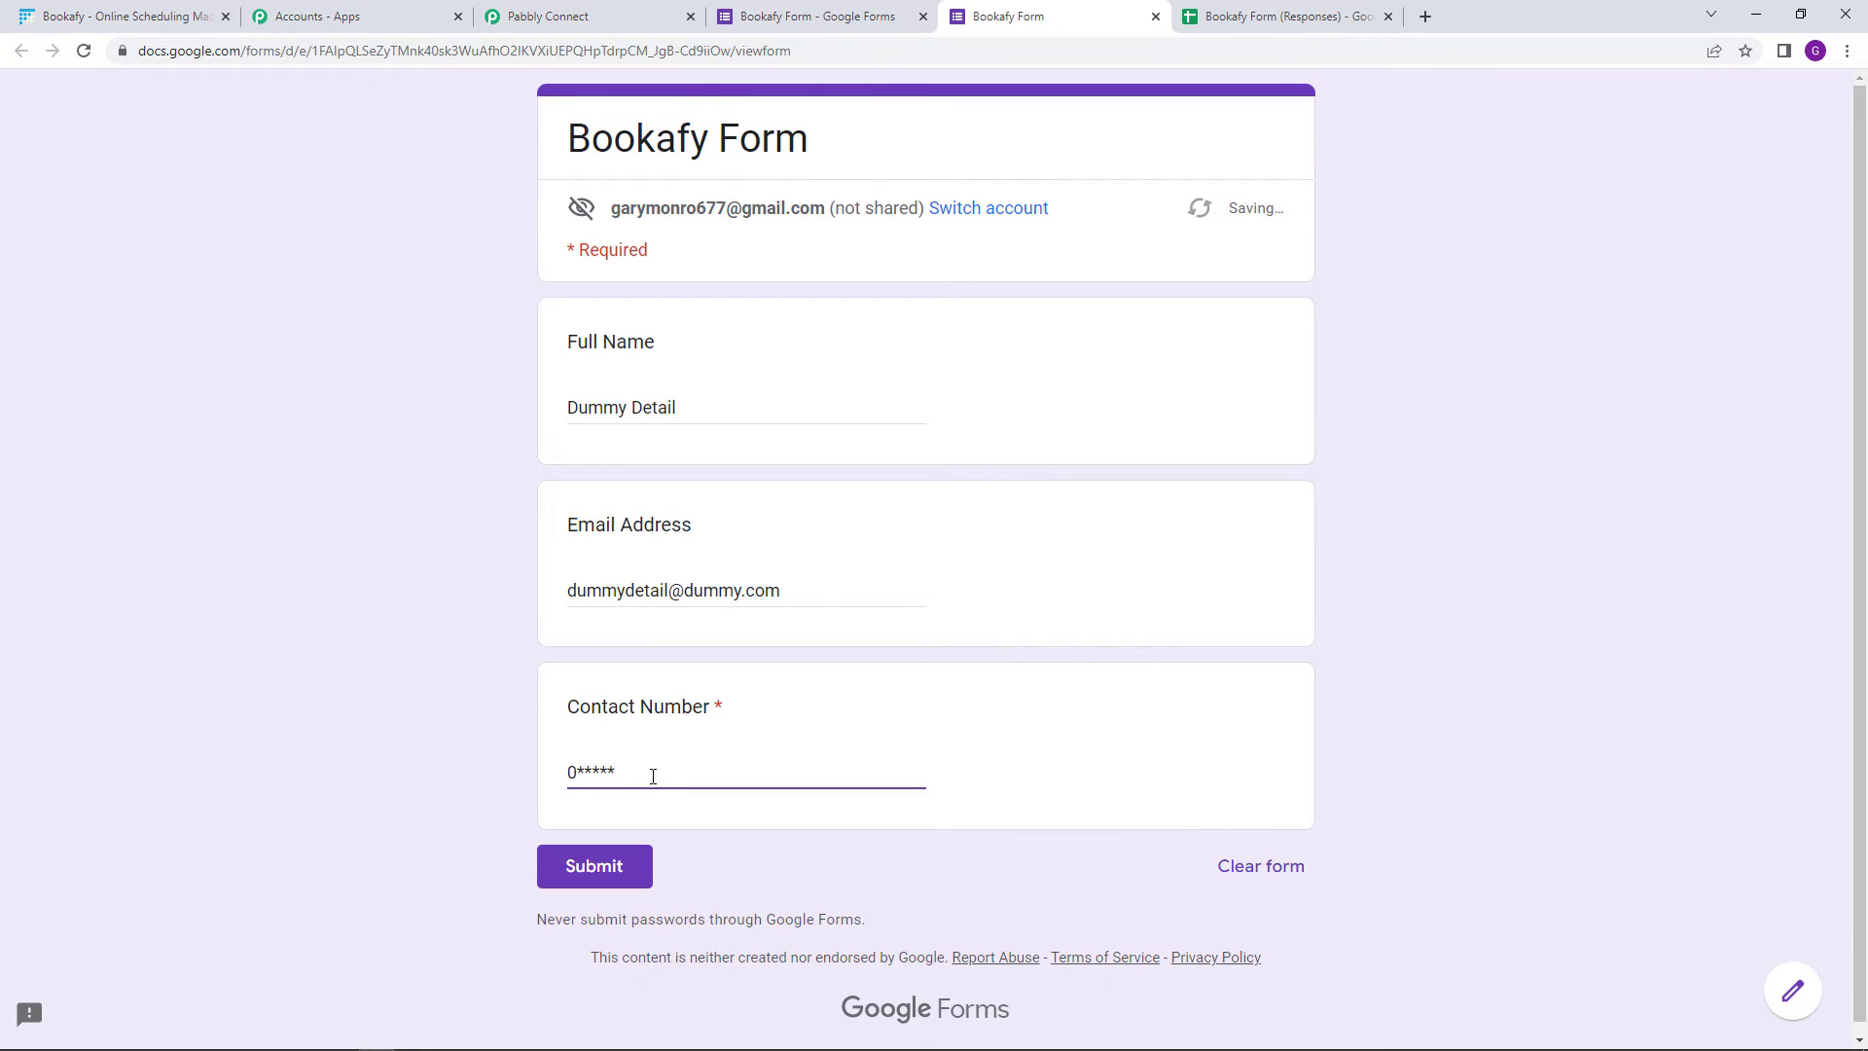
text(*****)
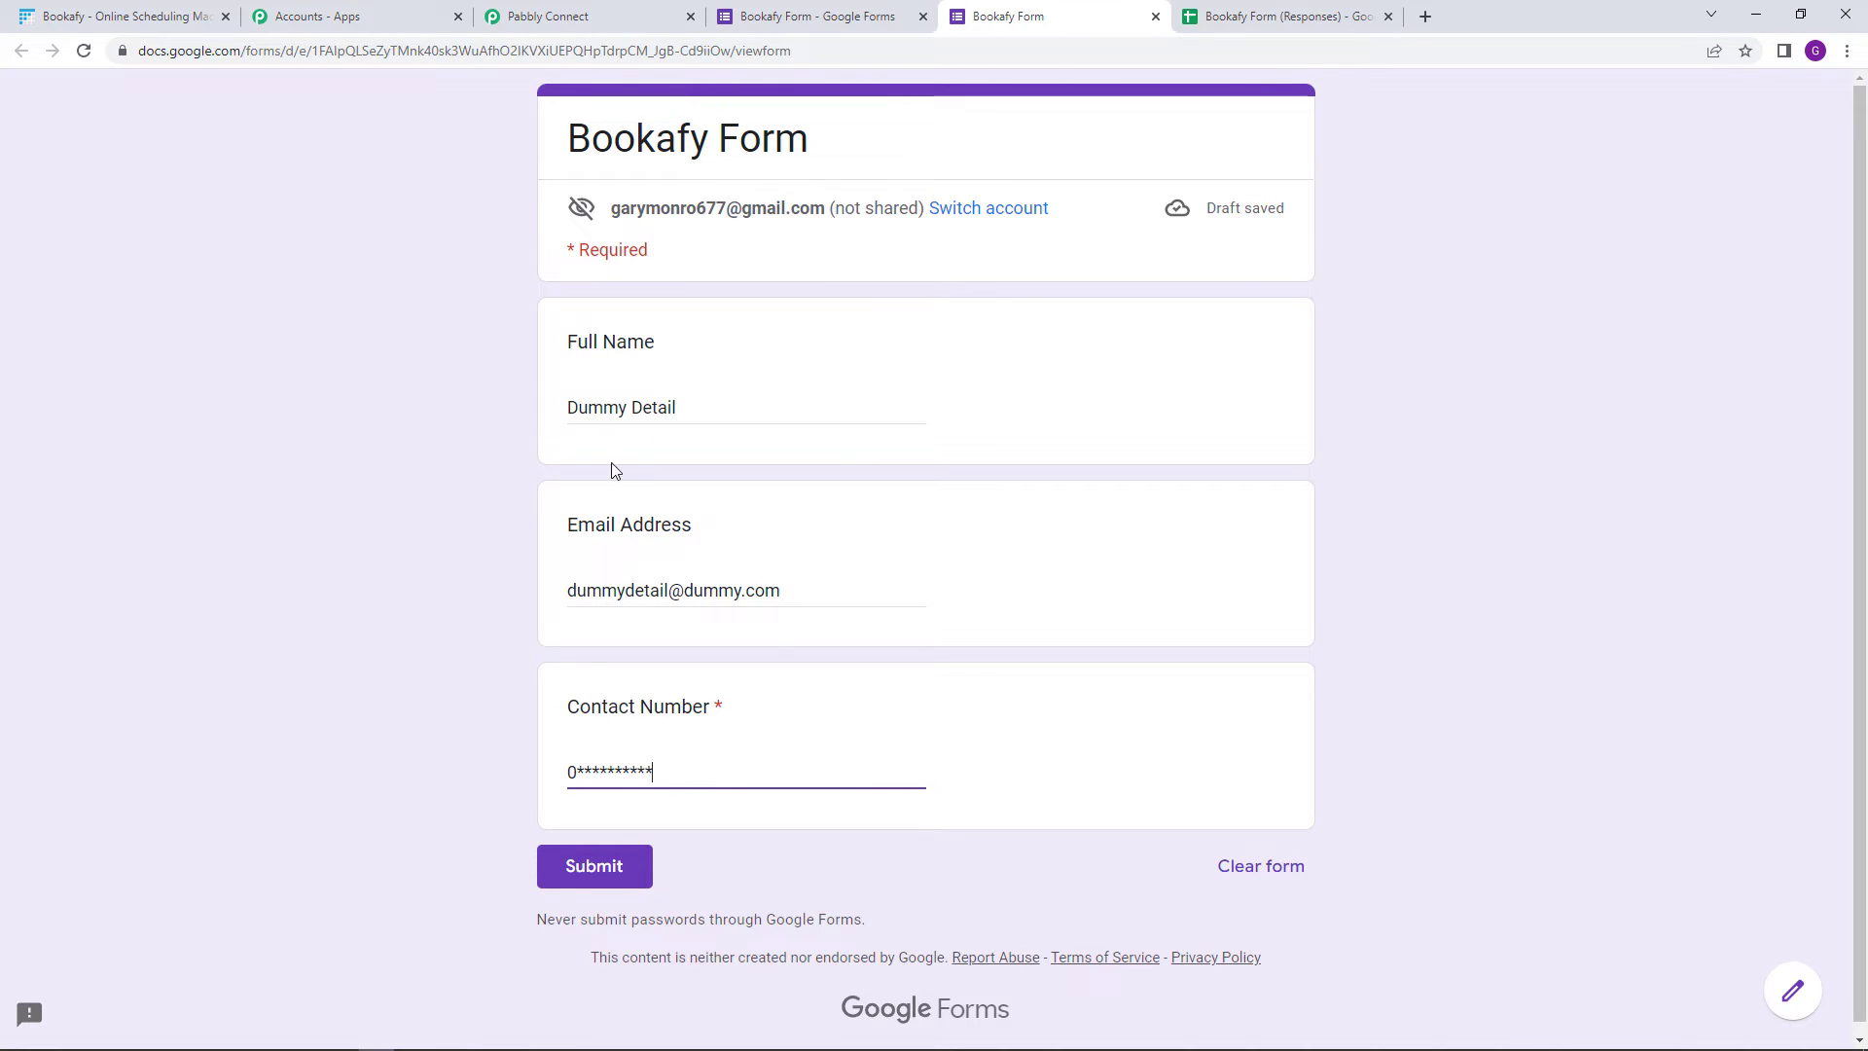
Review the Full Name, Email Address and Contact Number entries in the filled-in form
scroll(440, 480, down, 2)
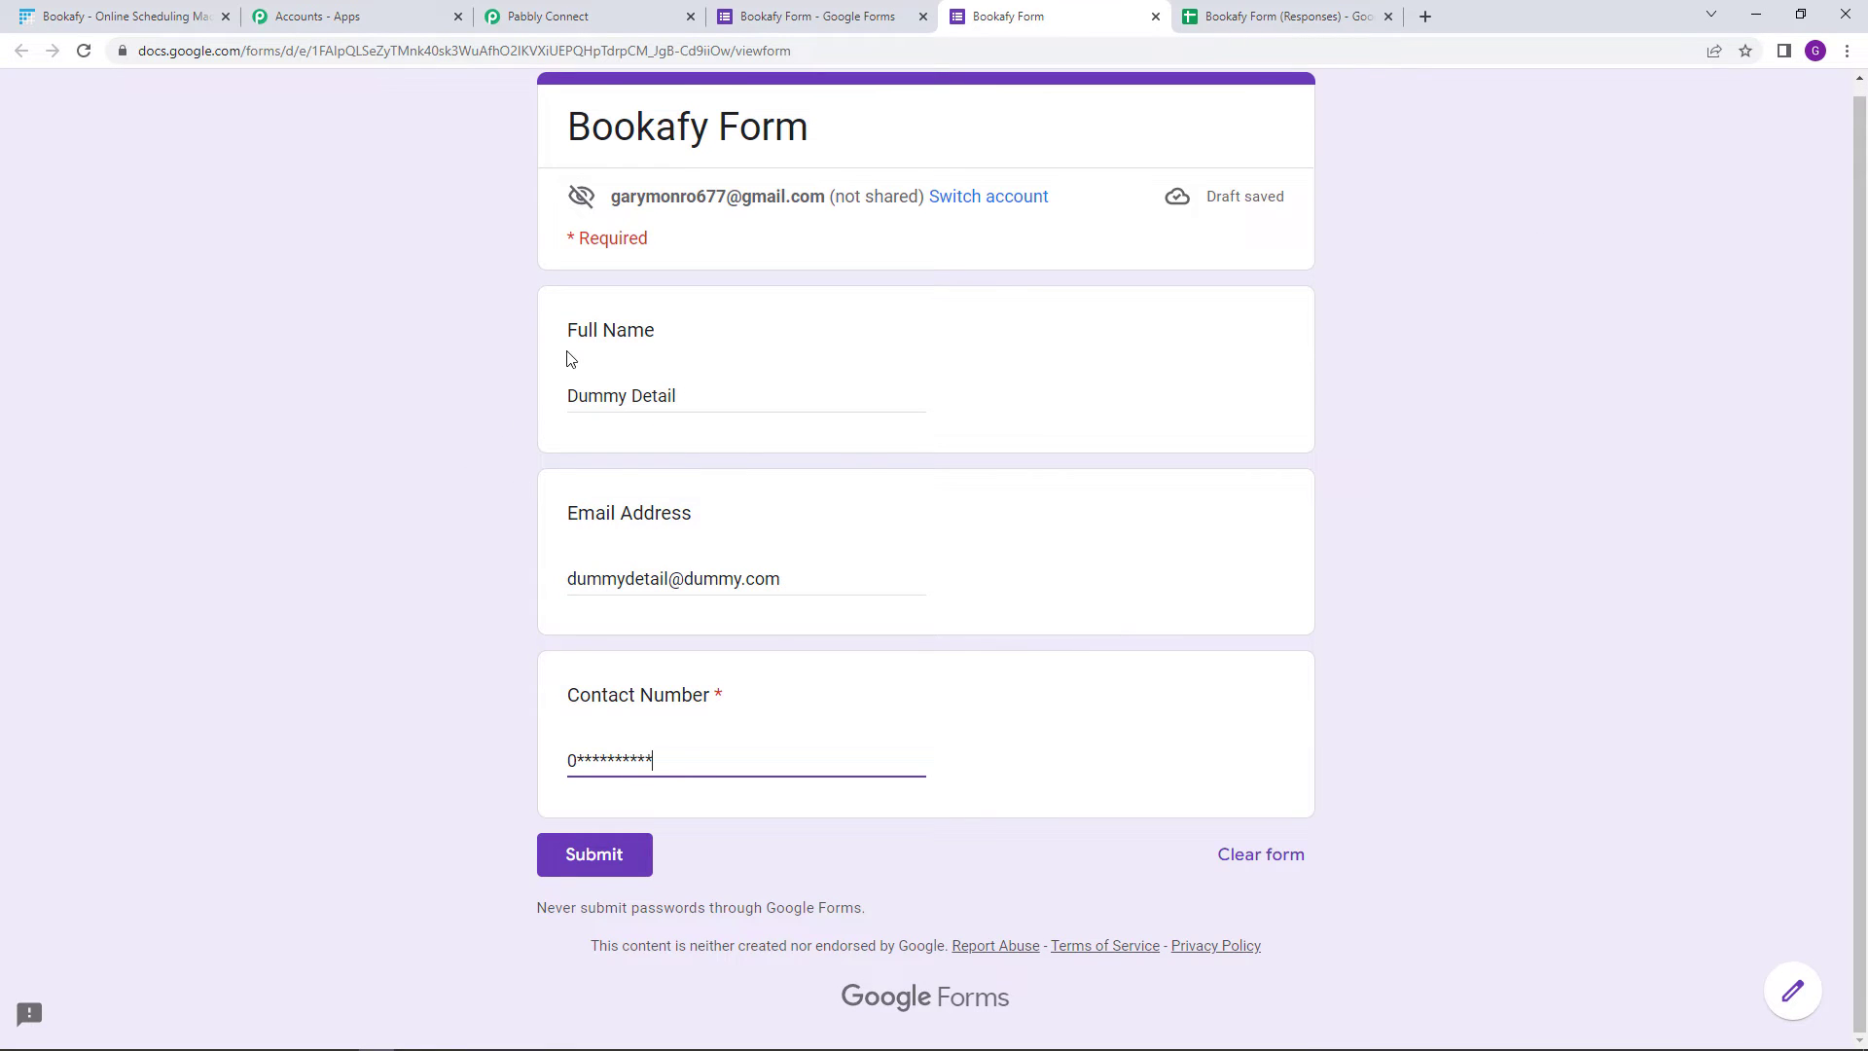
drag(569, 331, 713, 342)
drag(567, 513, 723, 516)
drag(575, 698, 775, 709)
click(876, 873)
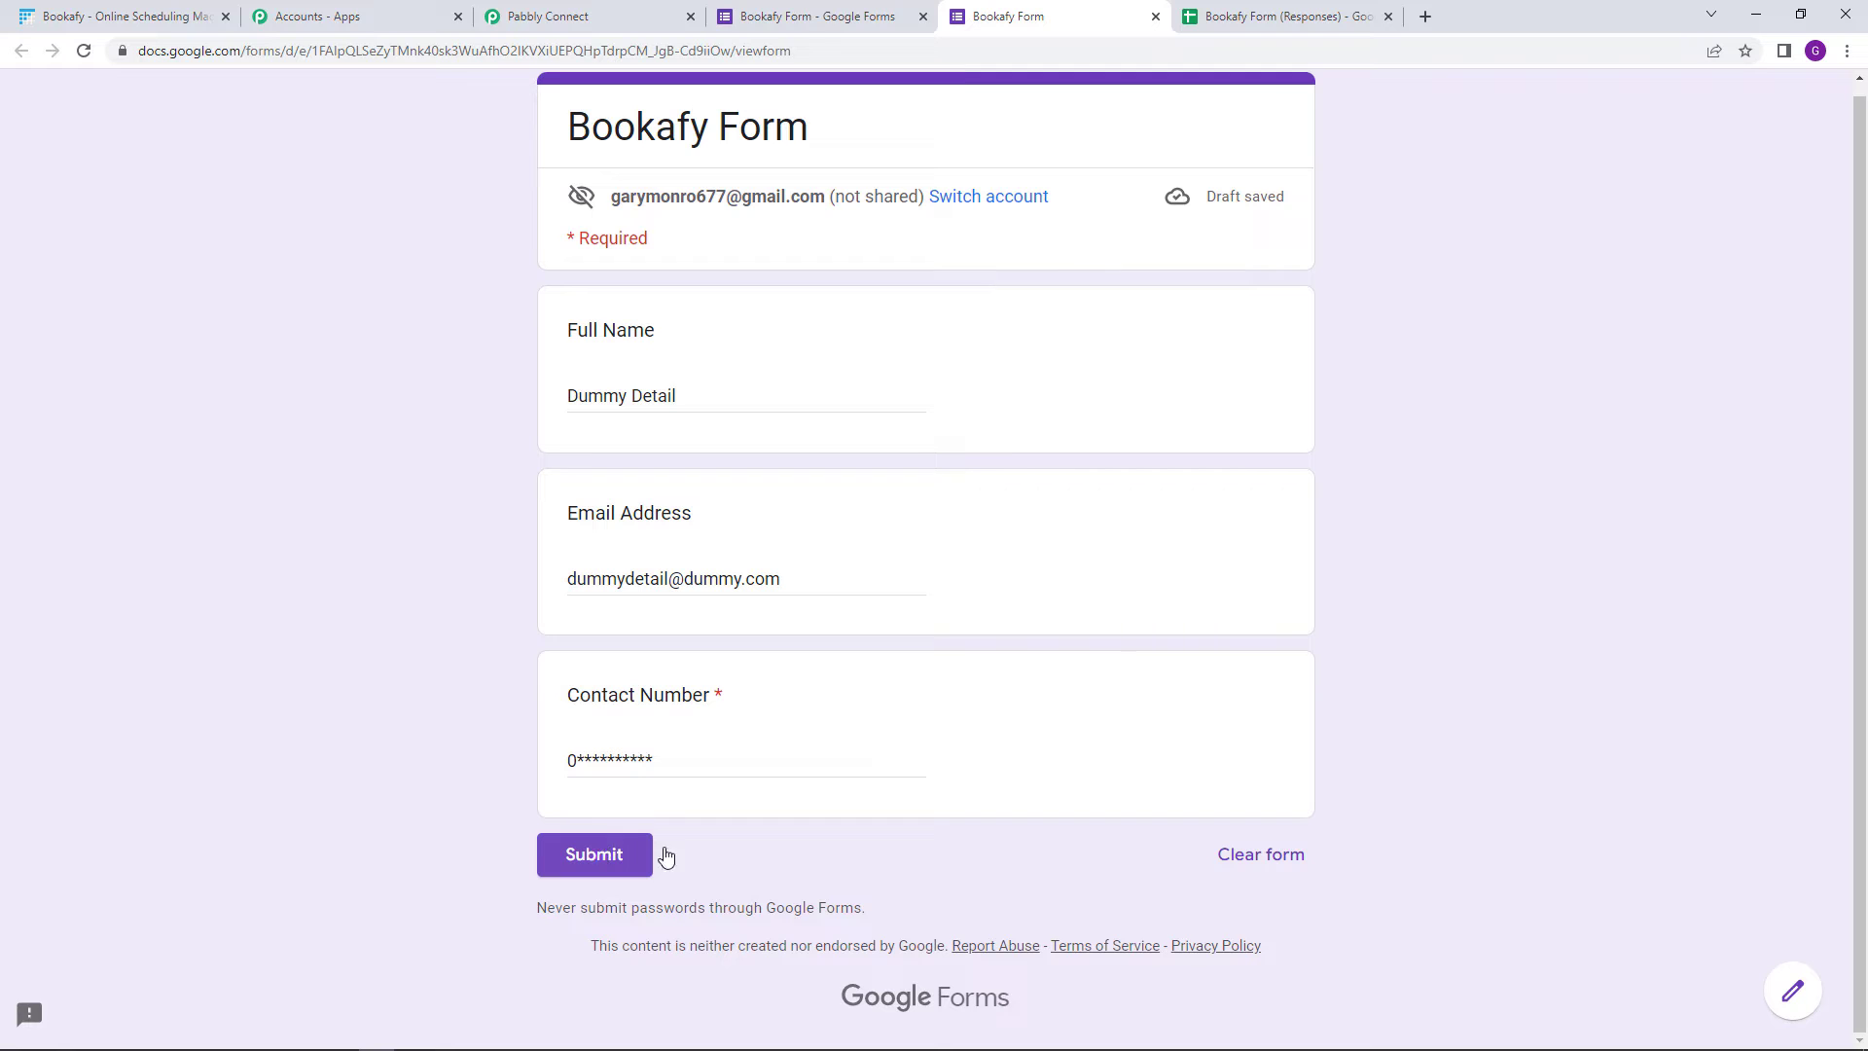
Check the responses sheet and the workflow's webhook status, and submit the filled-in Bookafy Form as a test response
click(1286, 16)
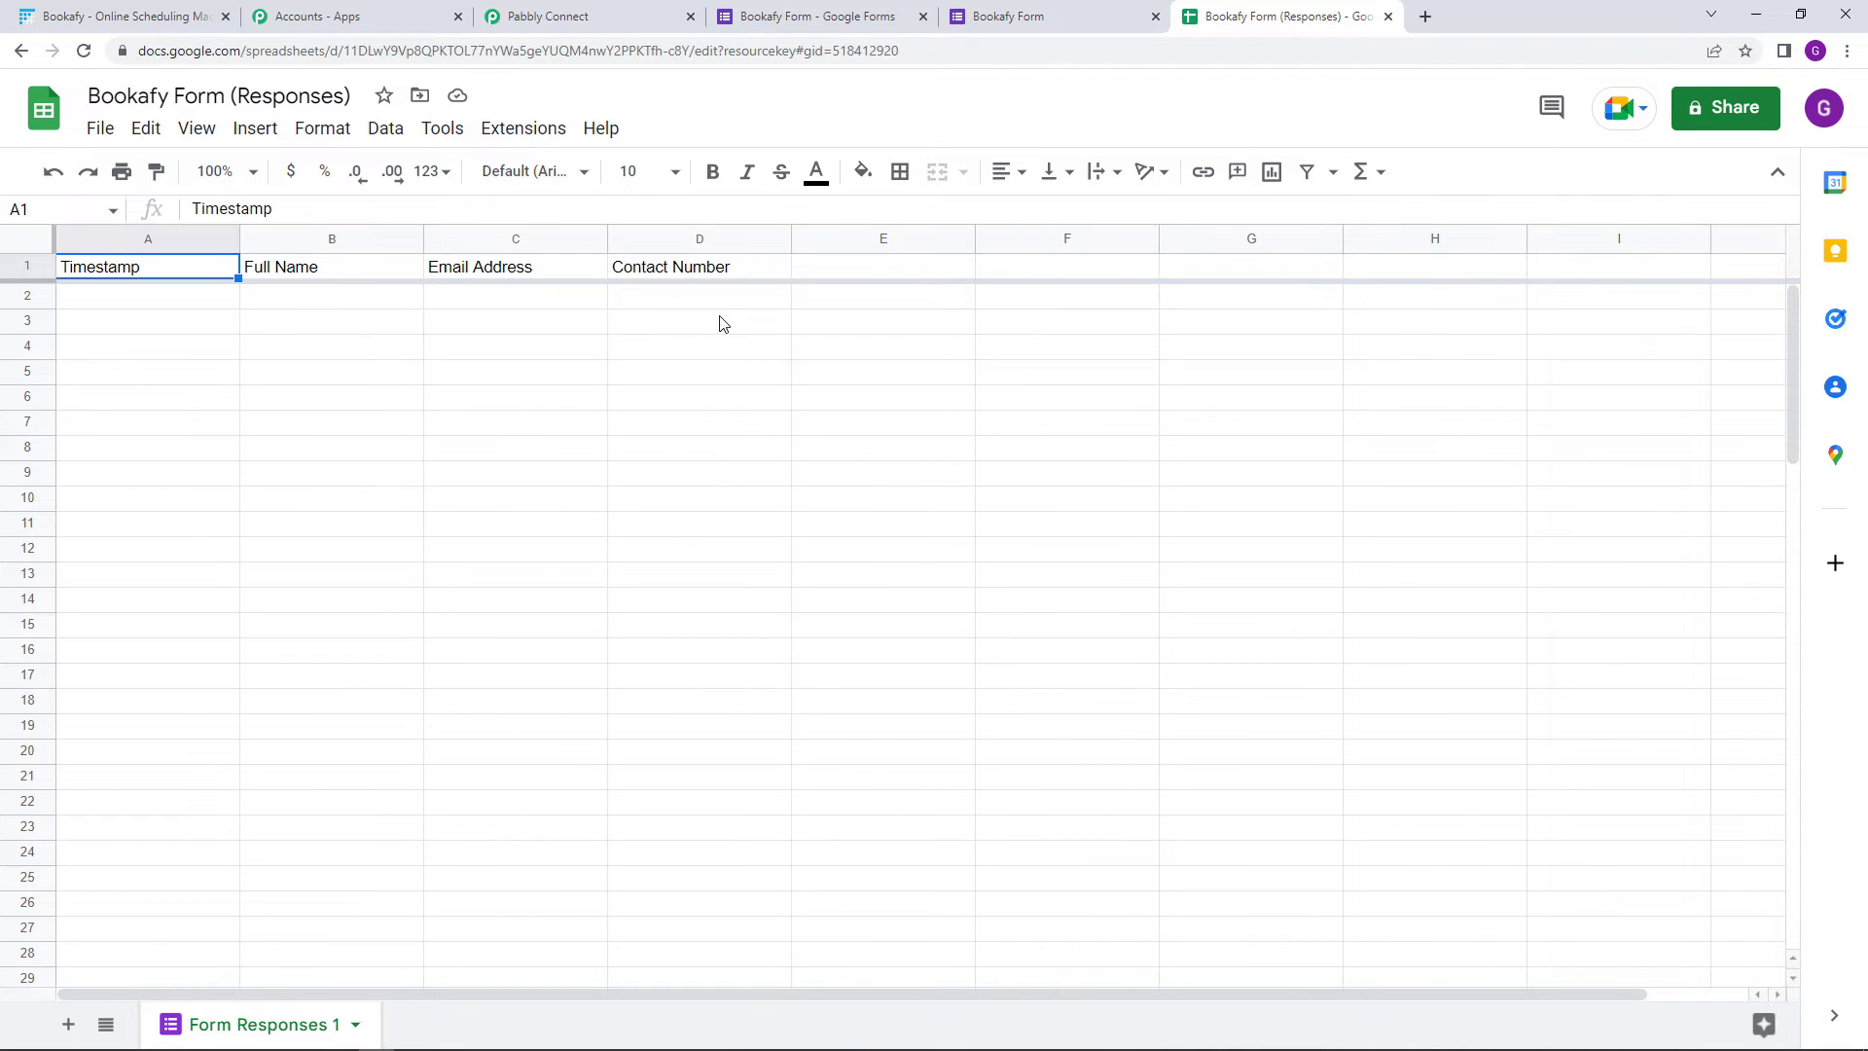
click(533, 14)
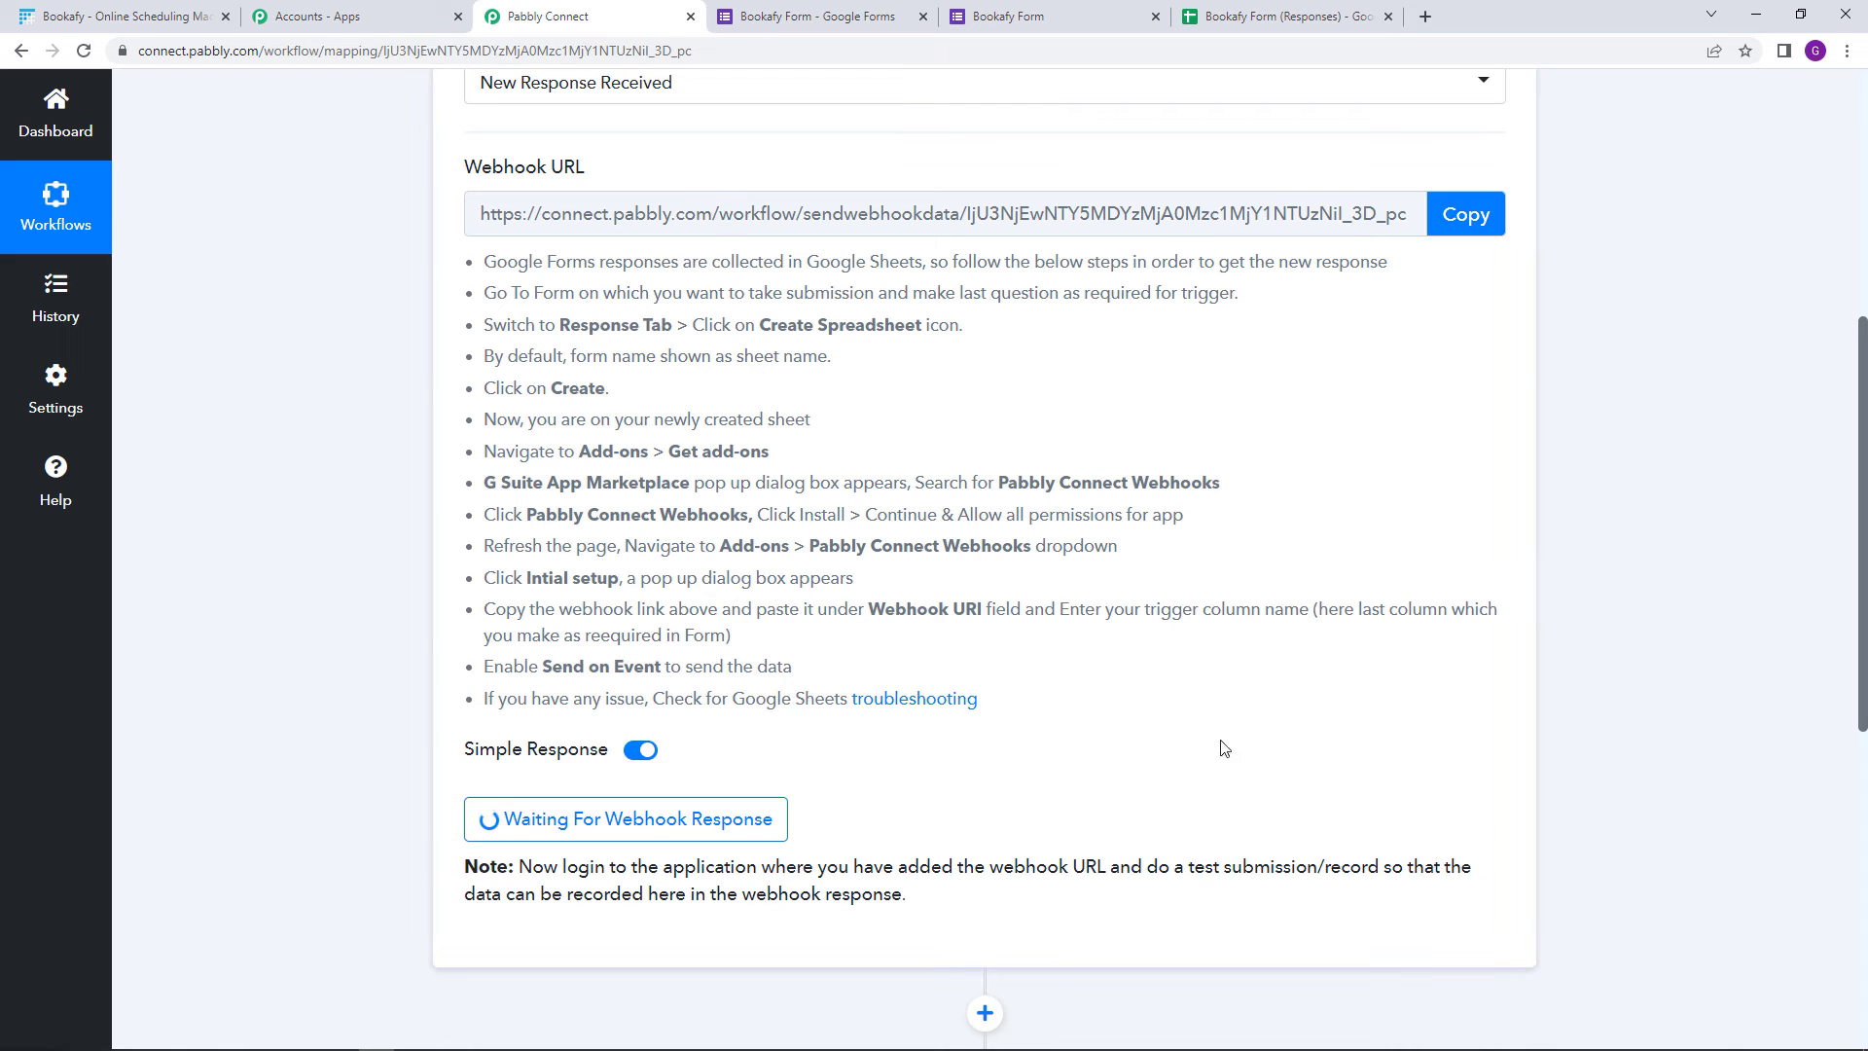
click(1051, 13)
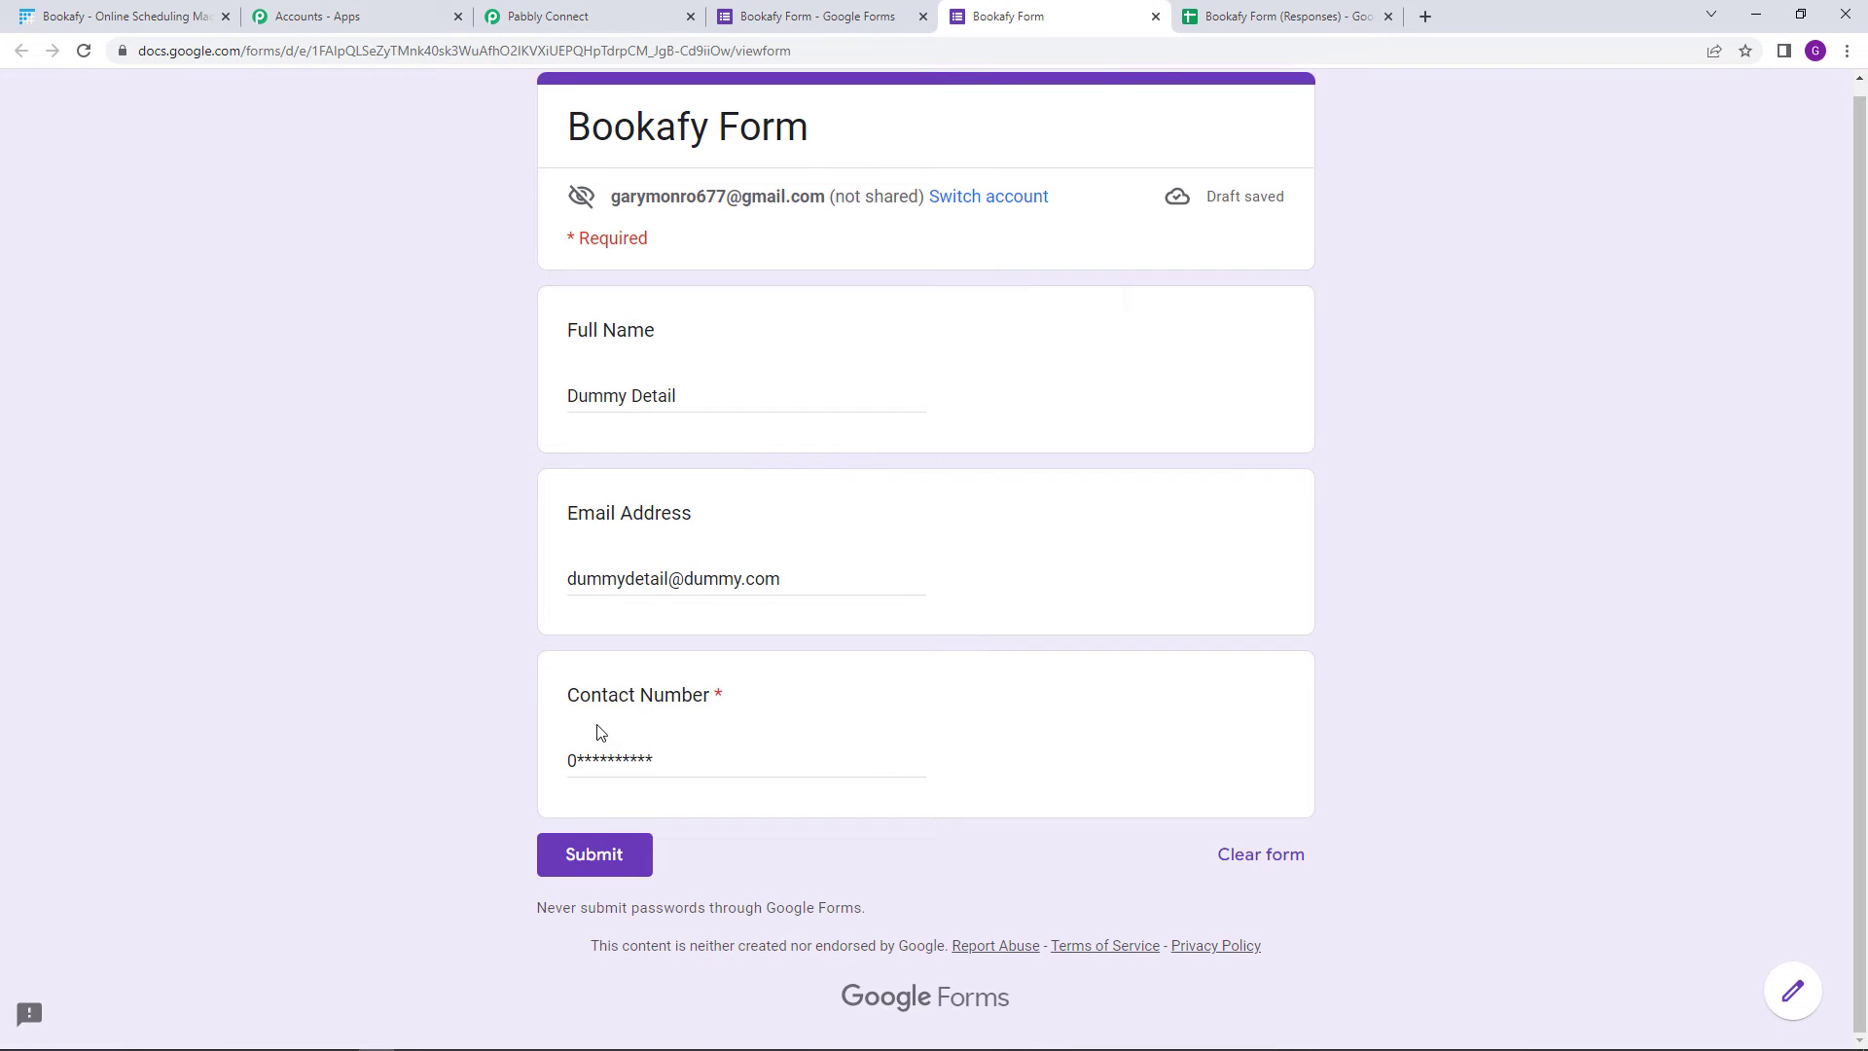
click(588, 852)
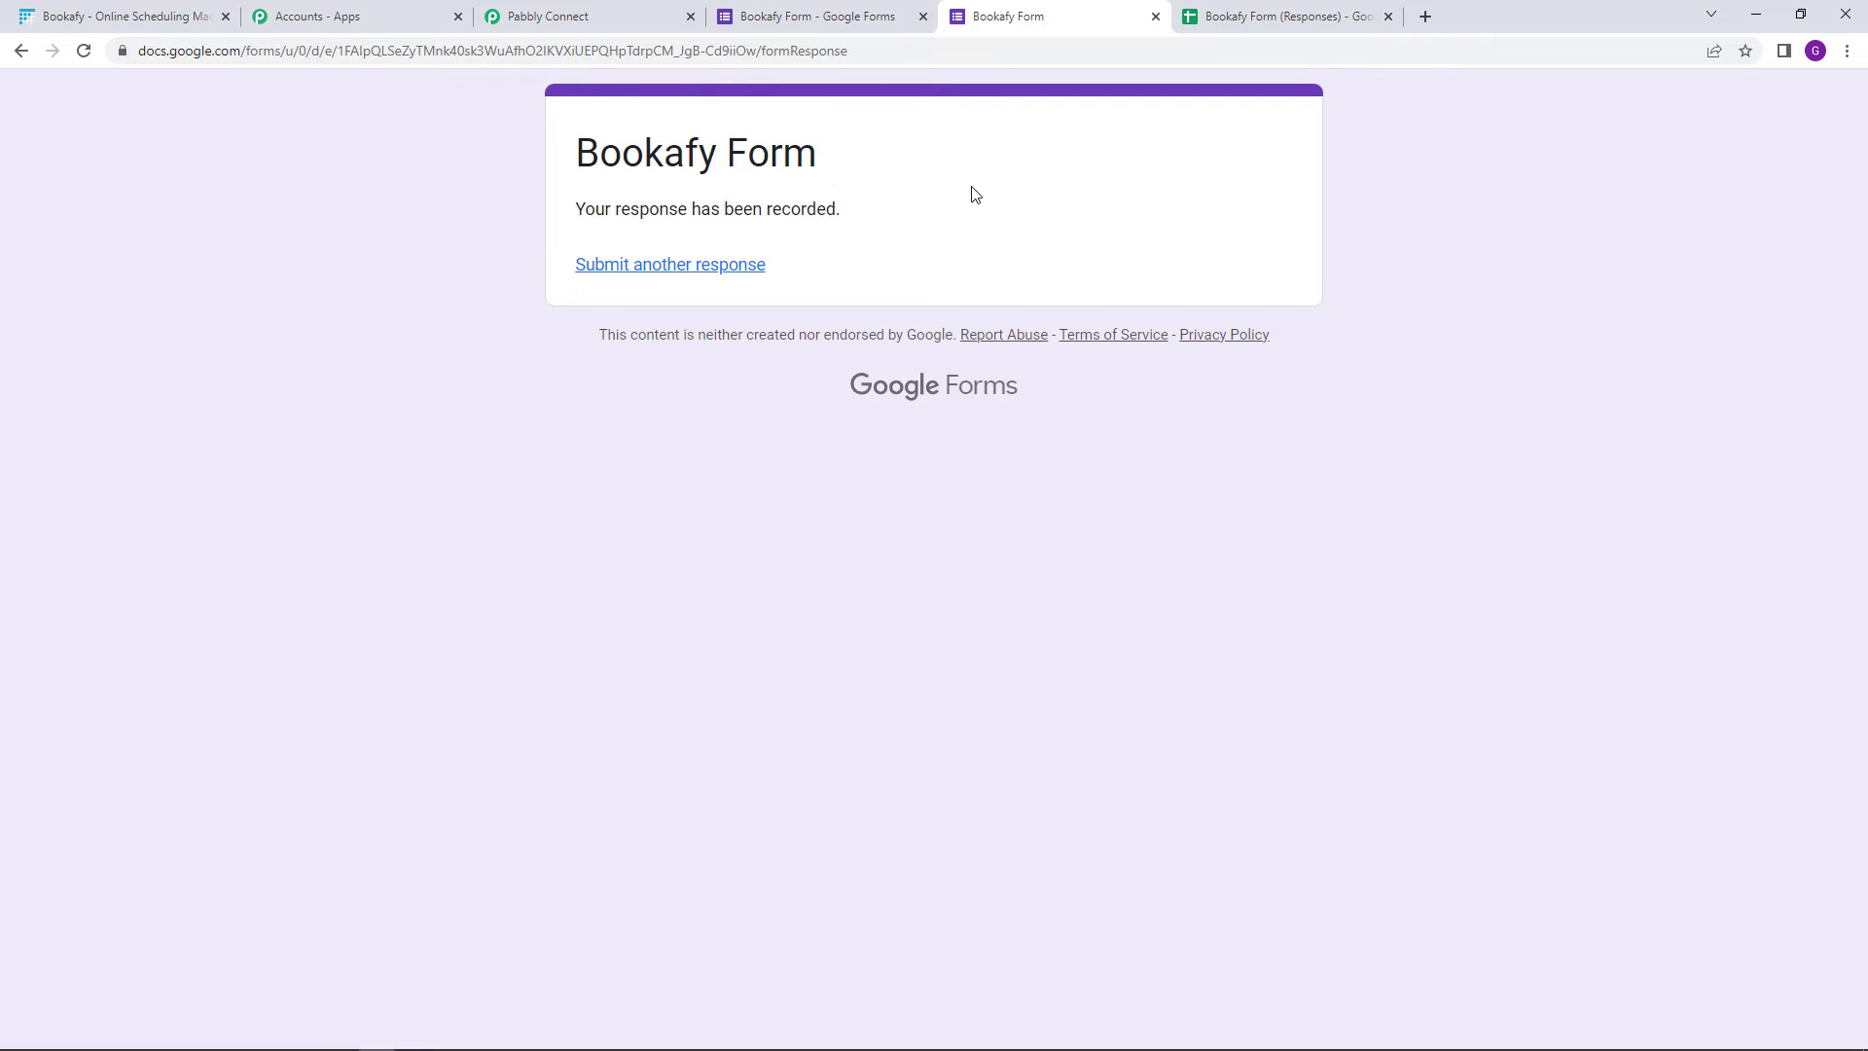
Go to the responses spreadsheet and widen the Email Address column so the submitted address fits
click(1262, 7)
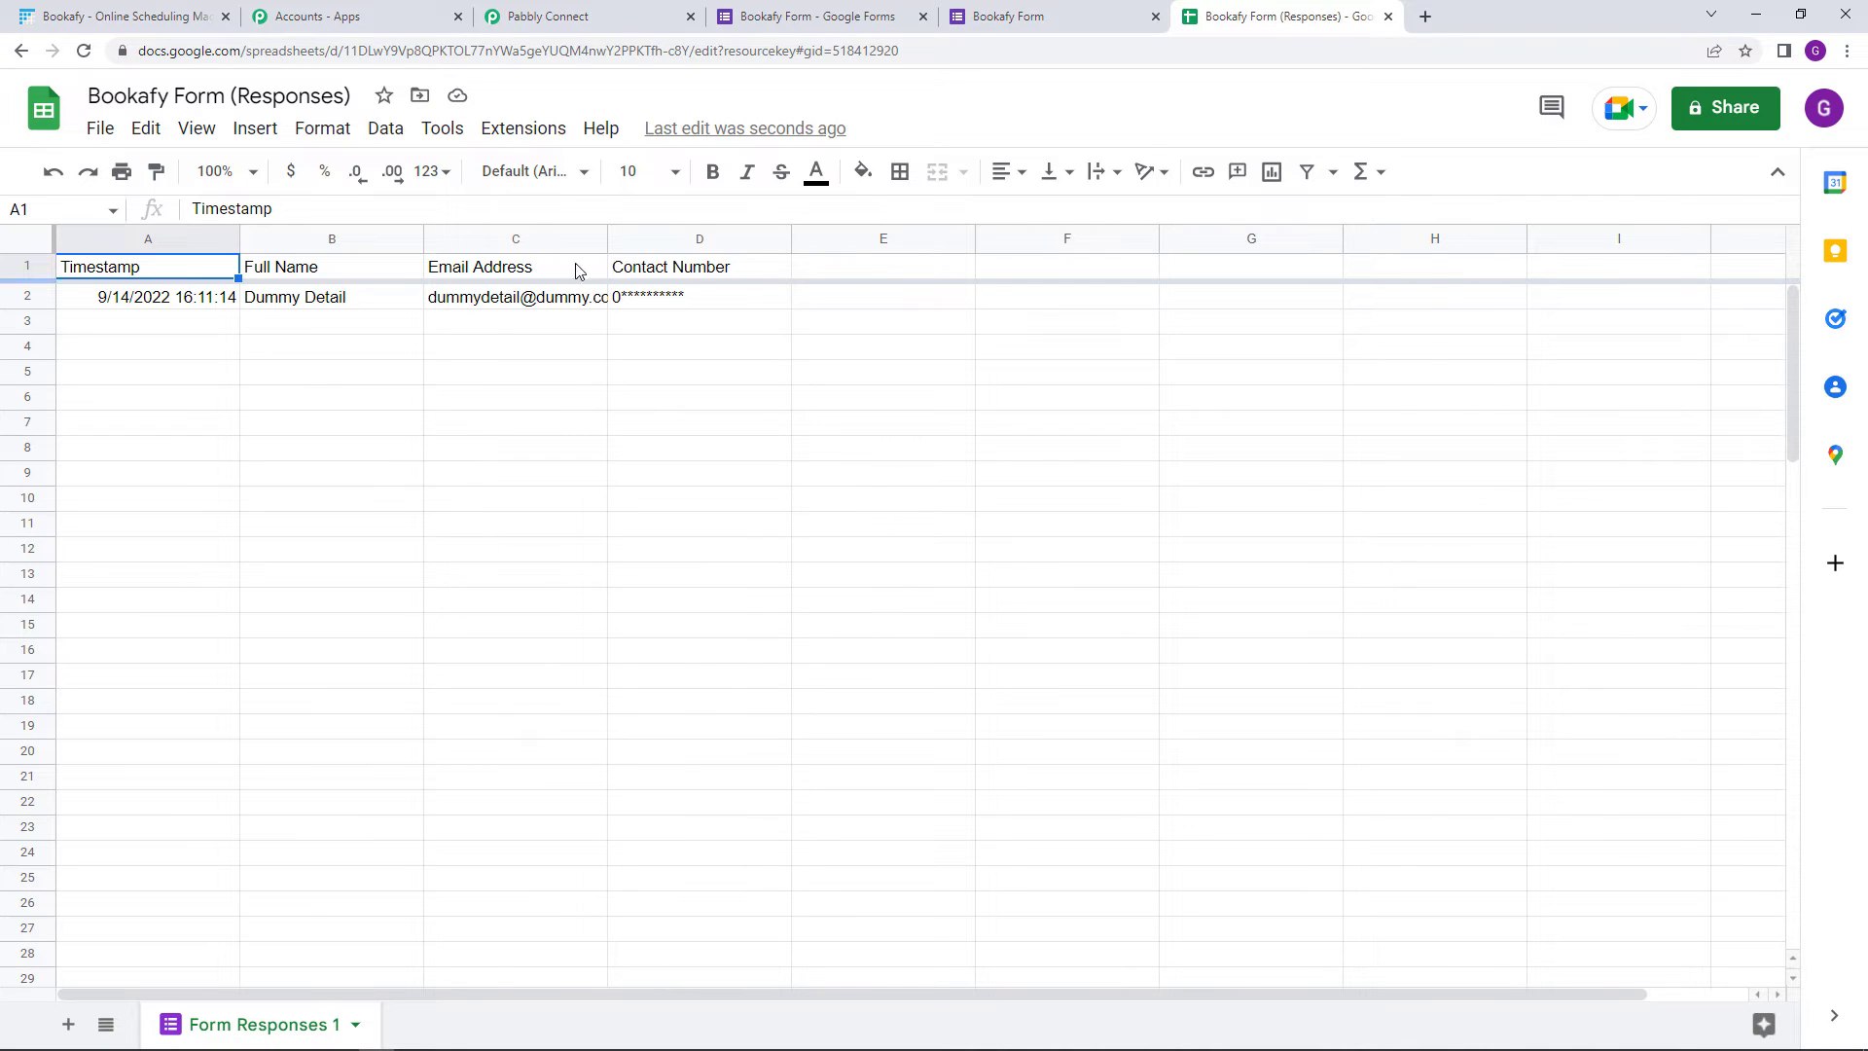
drag(605, 238, 643, 242)
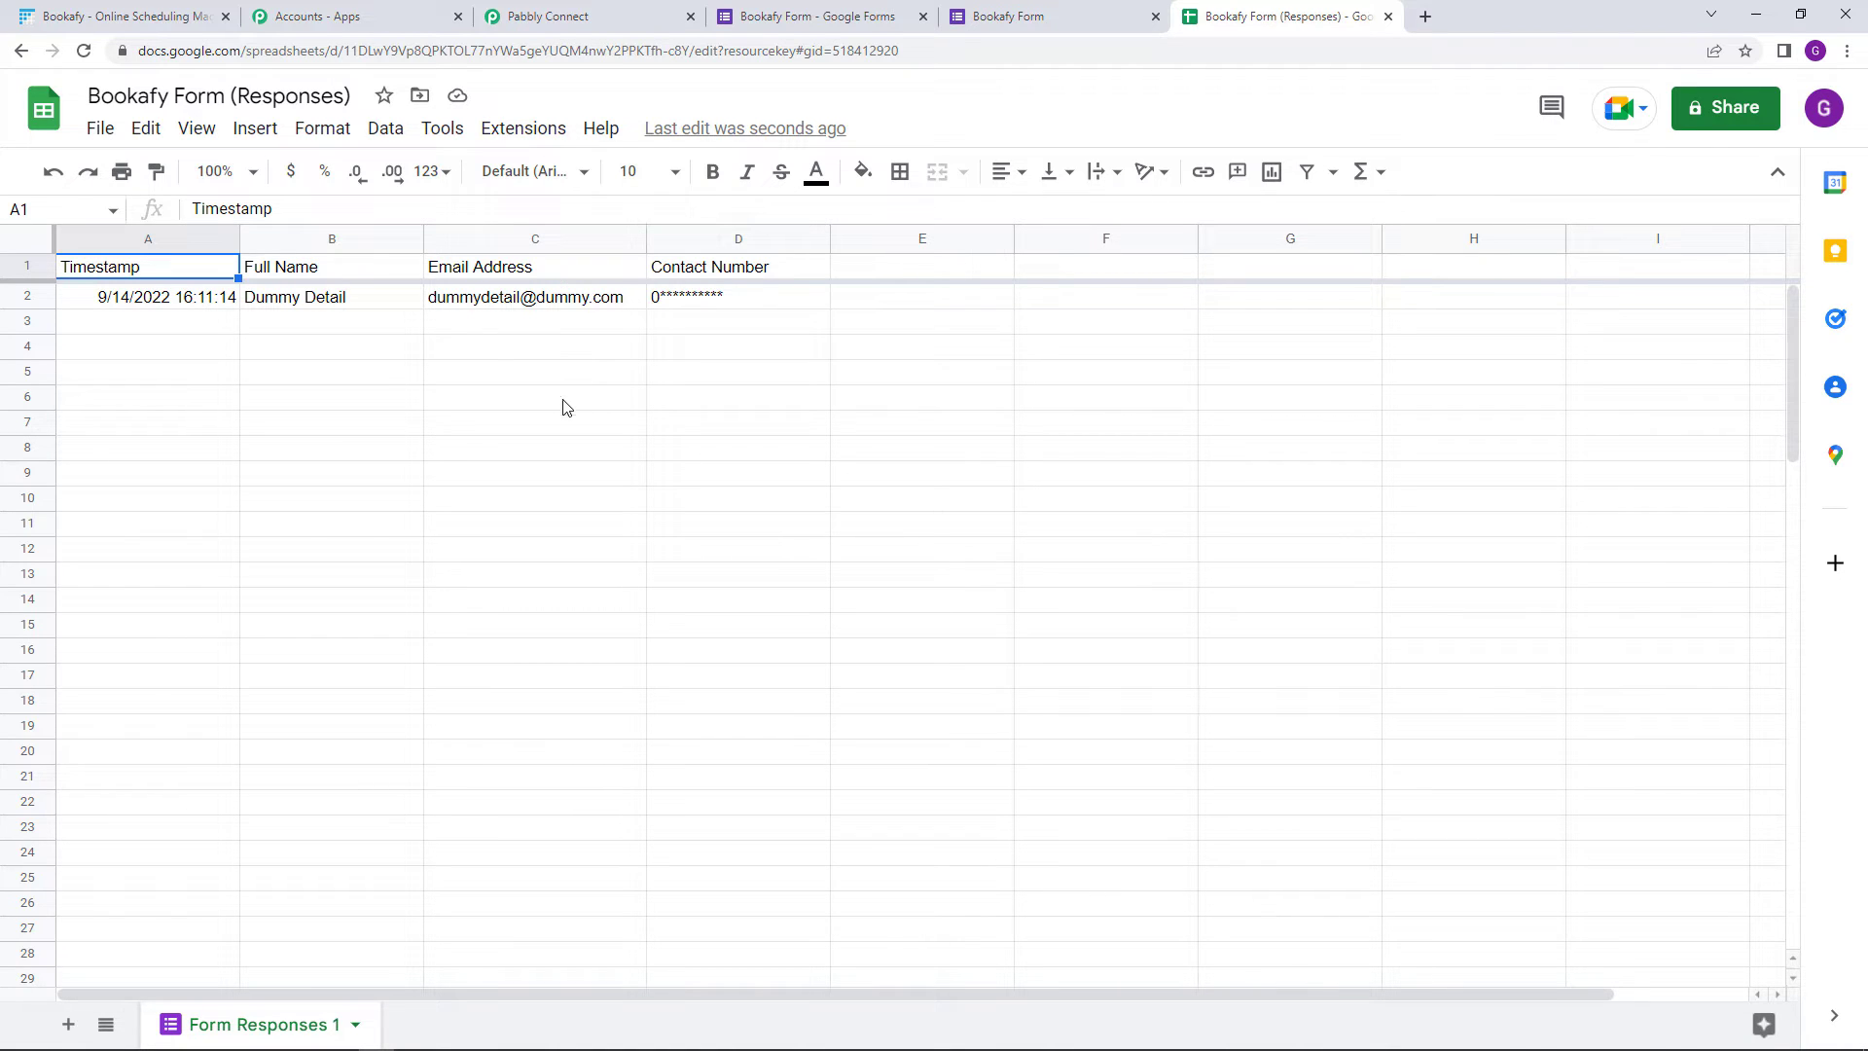
Examine the webhook response received in Pabbly Connect and compare its timestamp, name, e-mail and contact number with the responses sheet
click(660, 7)
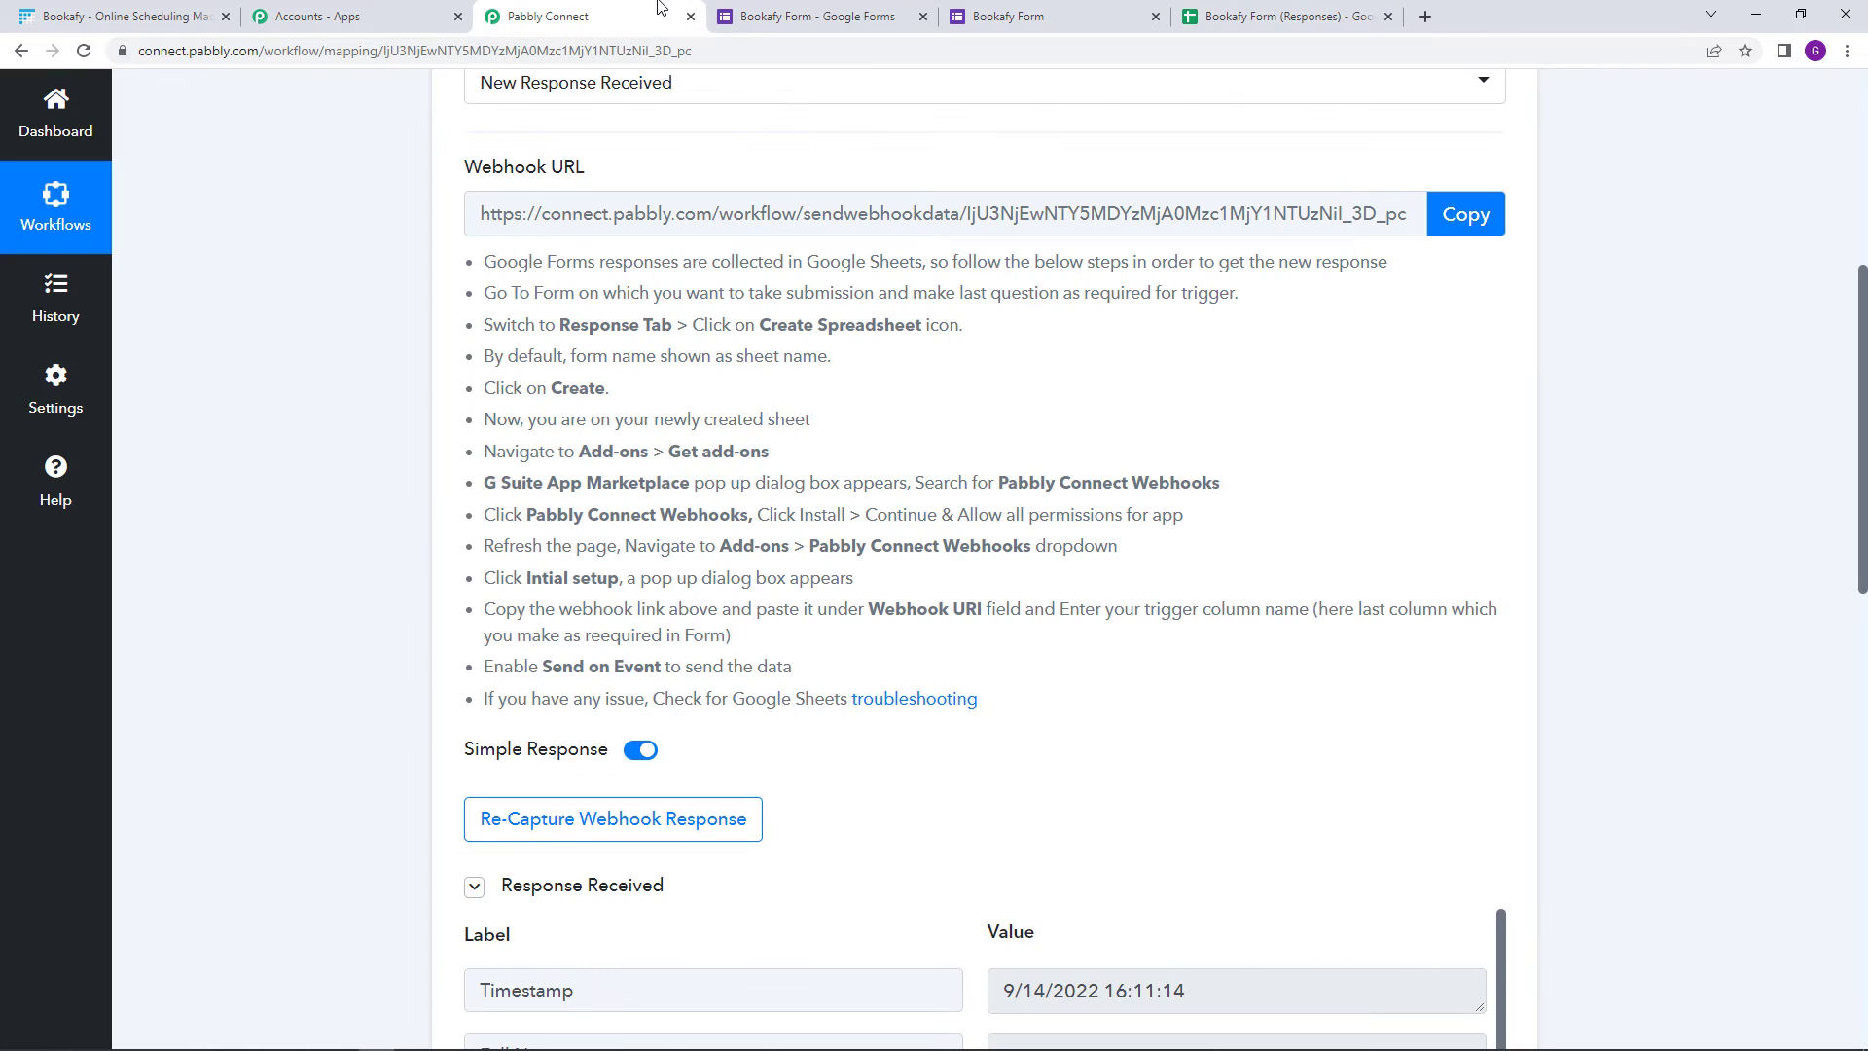
scroll(1808, 600, down, 6)
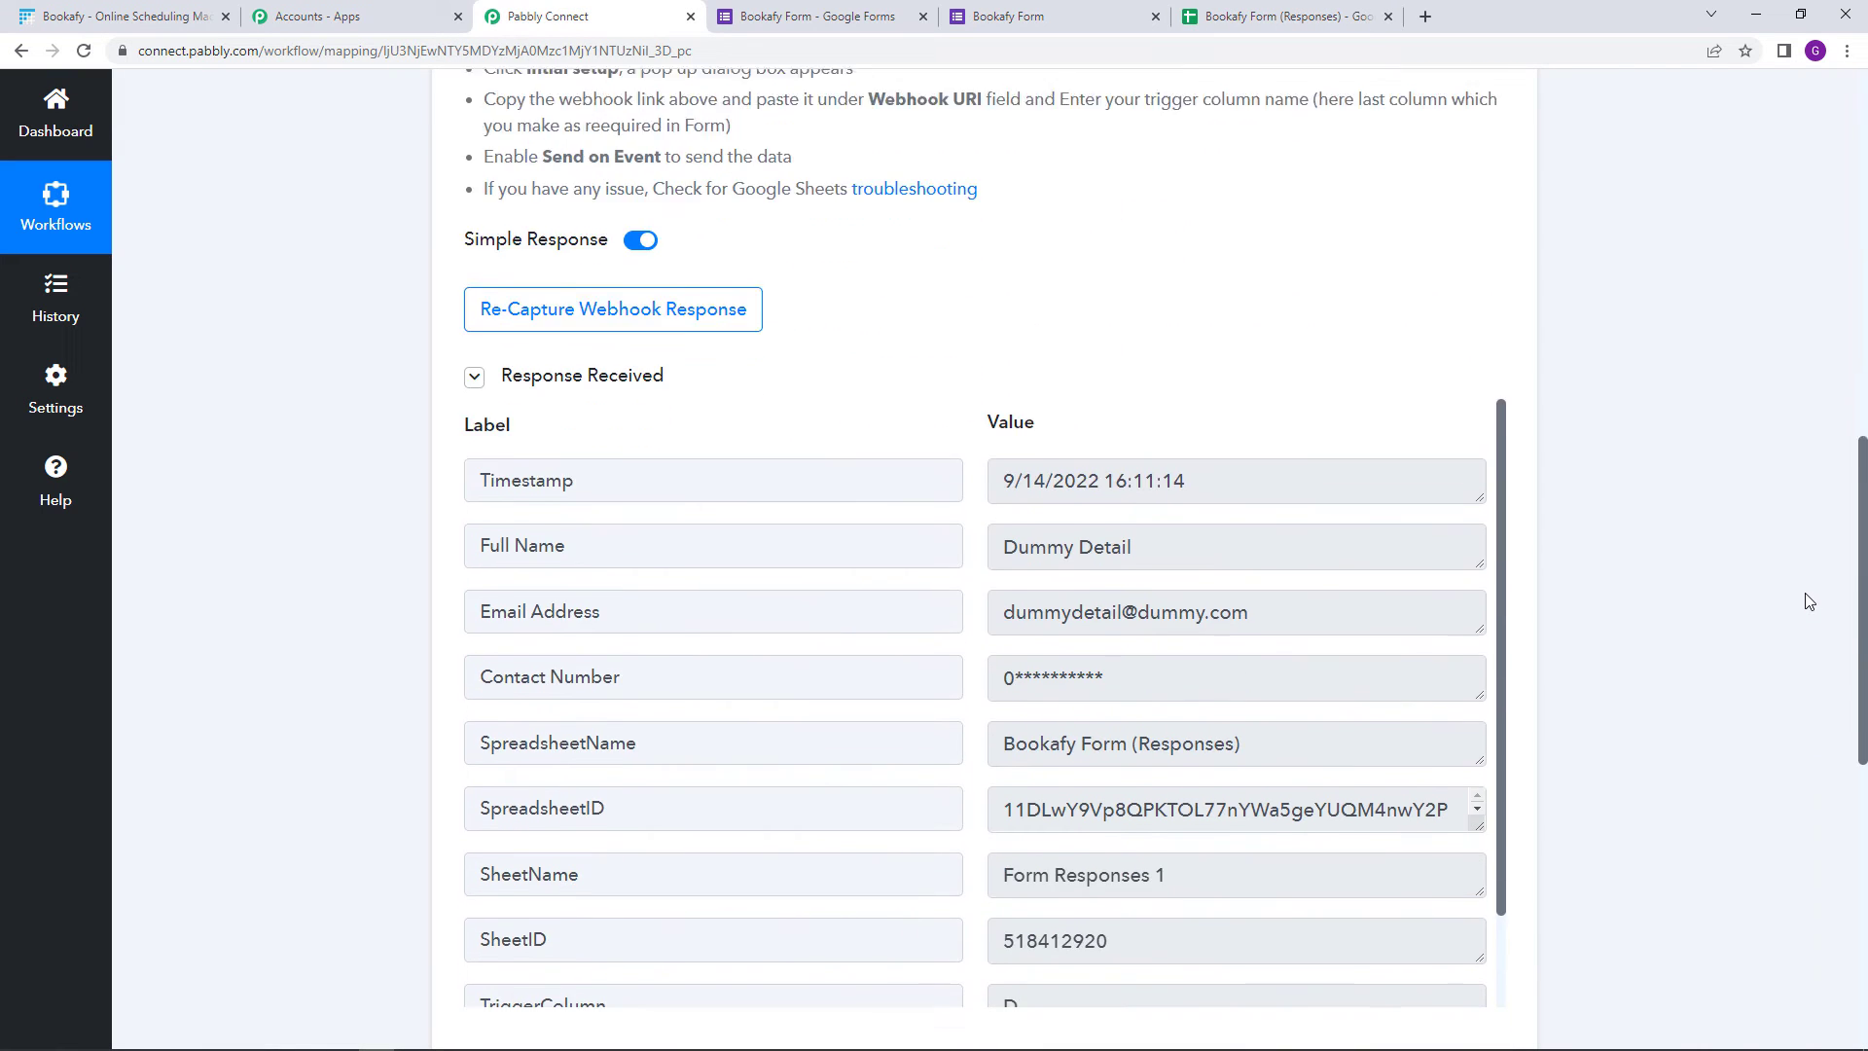
drag(993, 320, 1197, 321)
click(1275, 16)
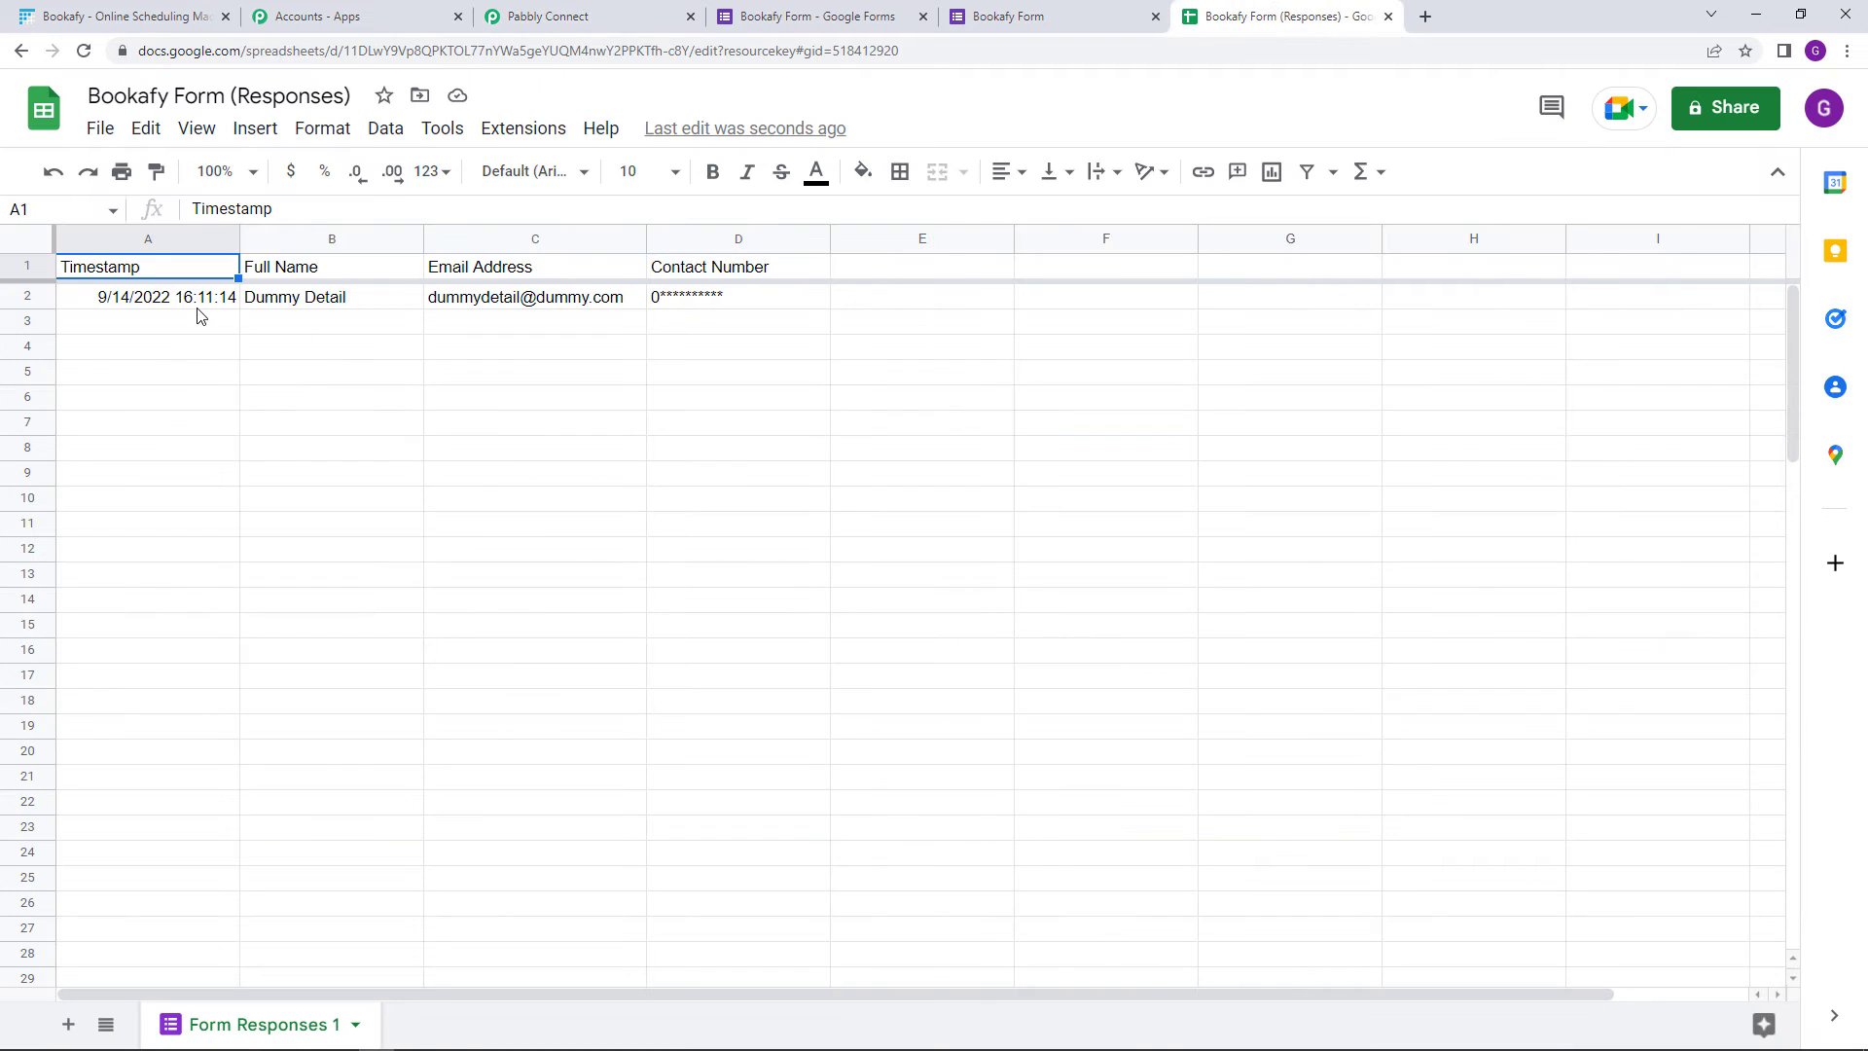
click(554, 17)
drag(1008, 390, 1228, 359)
drag(996, 430, 1450, 438)
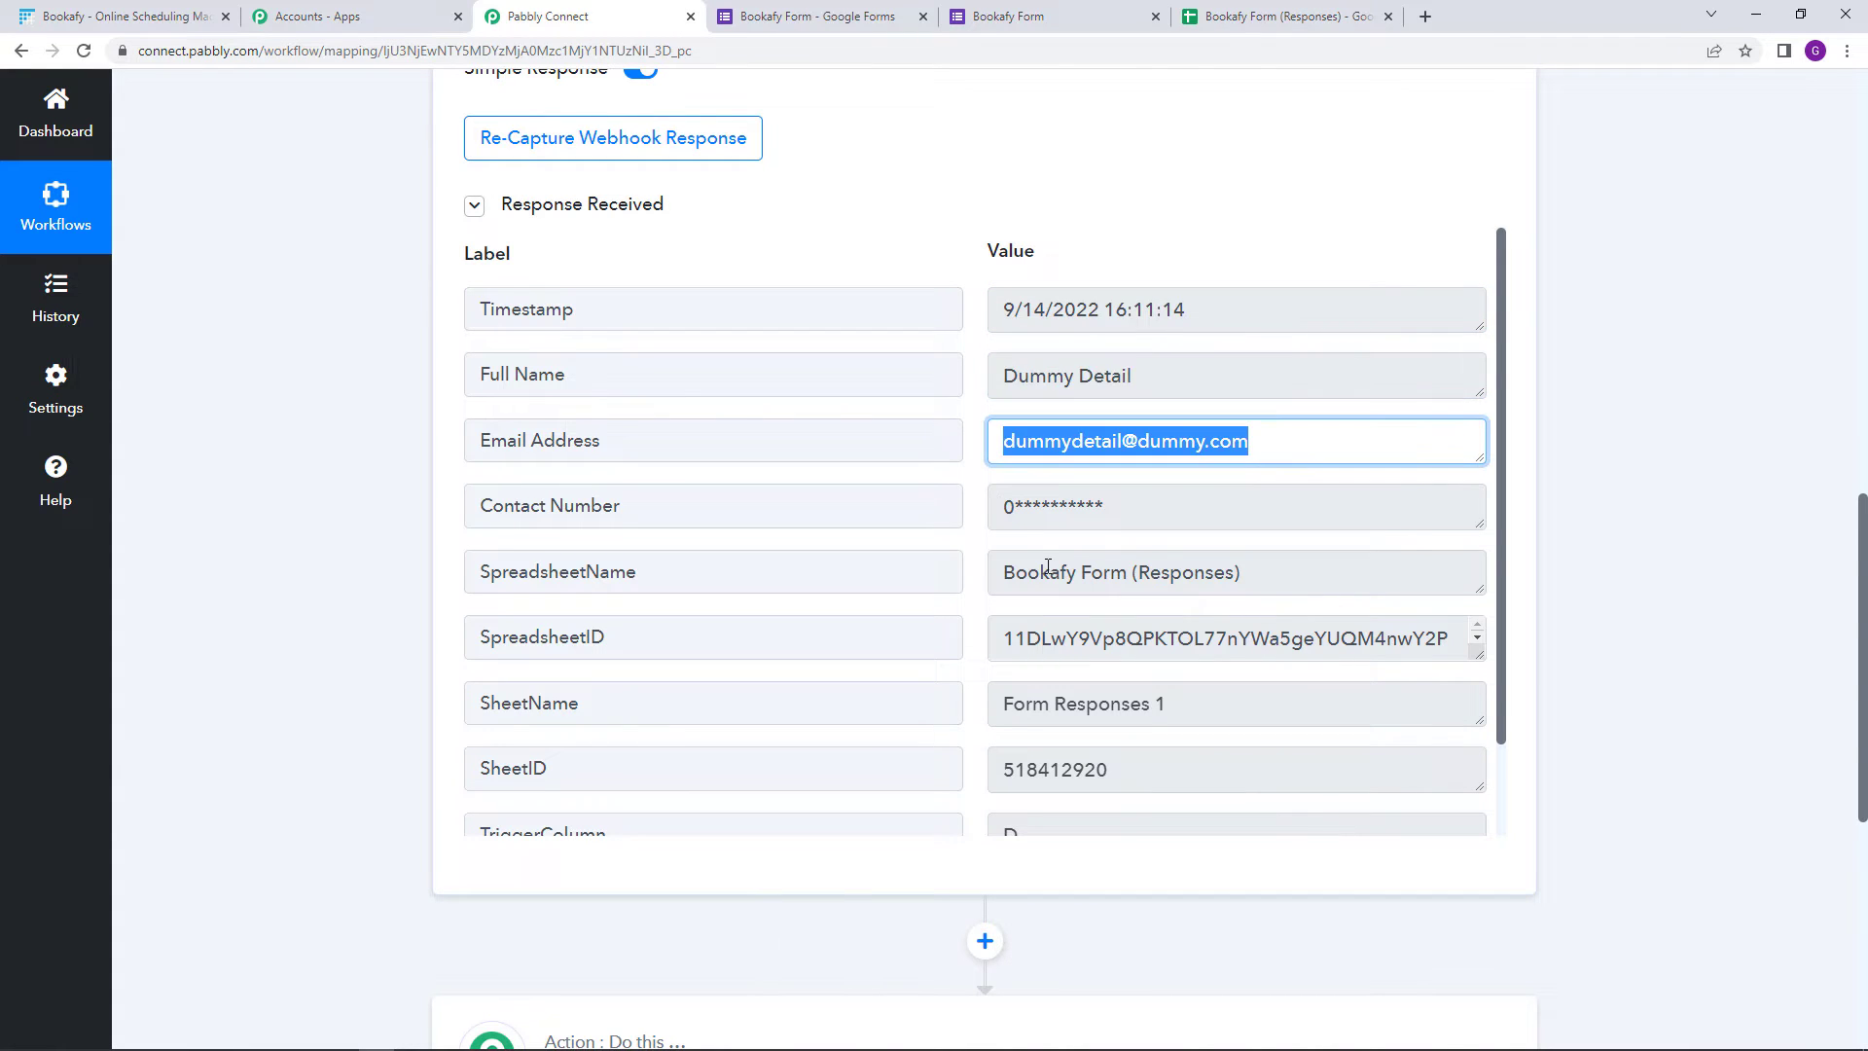
drag(1005, 524, 1208, 510)
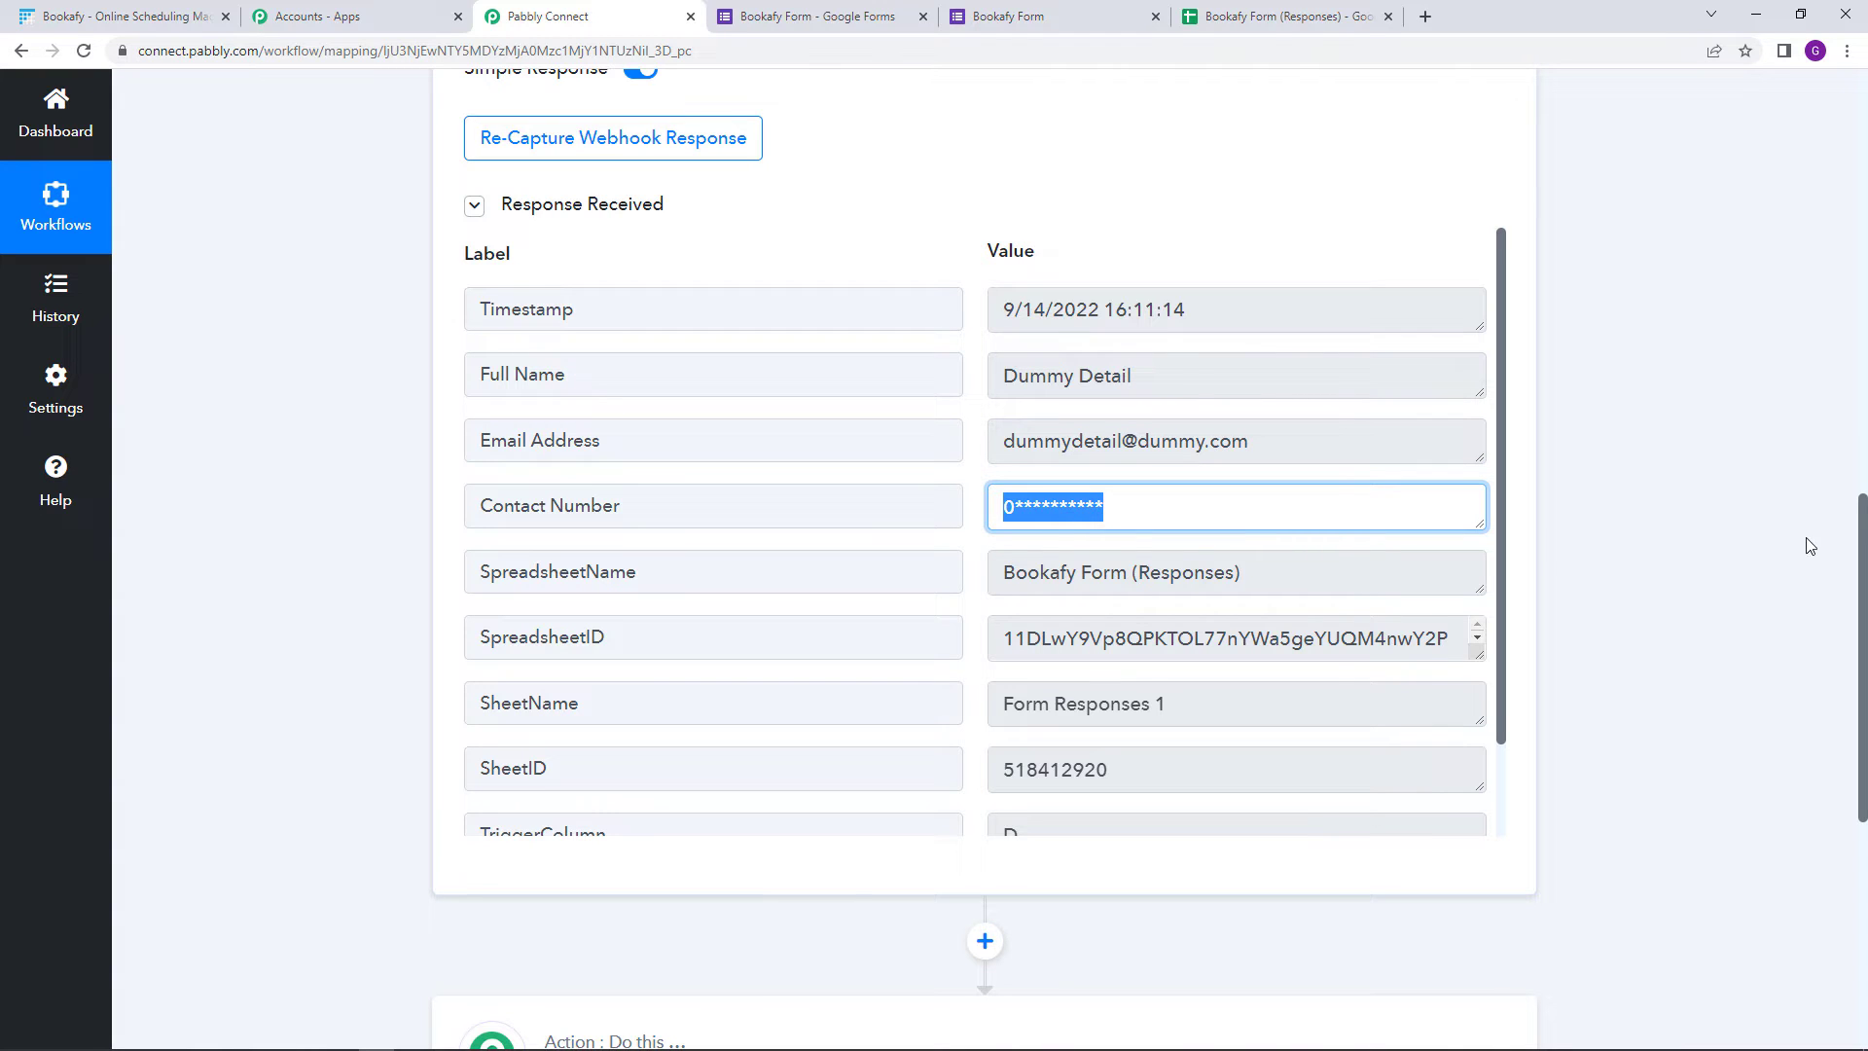
click(1590, 558)
drag(995, 579, 1303, 573)
click(1660, 546)
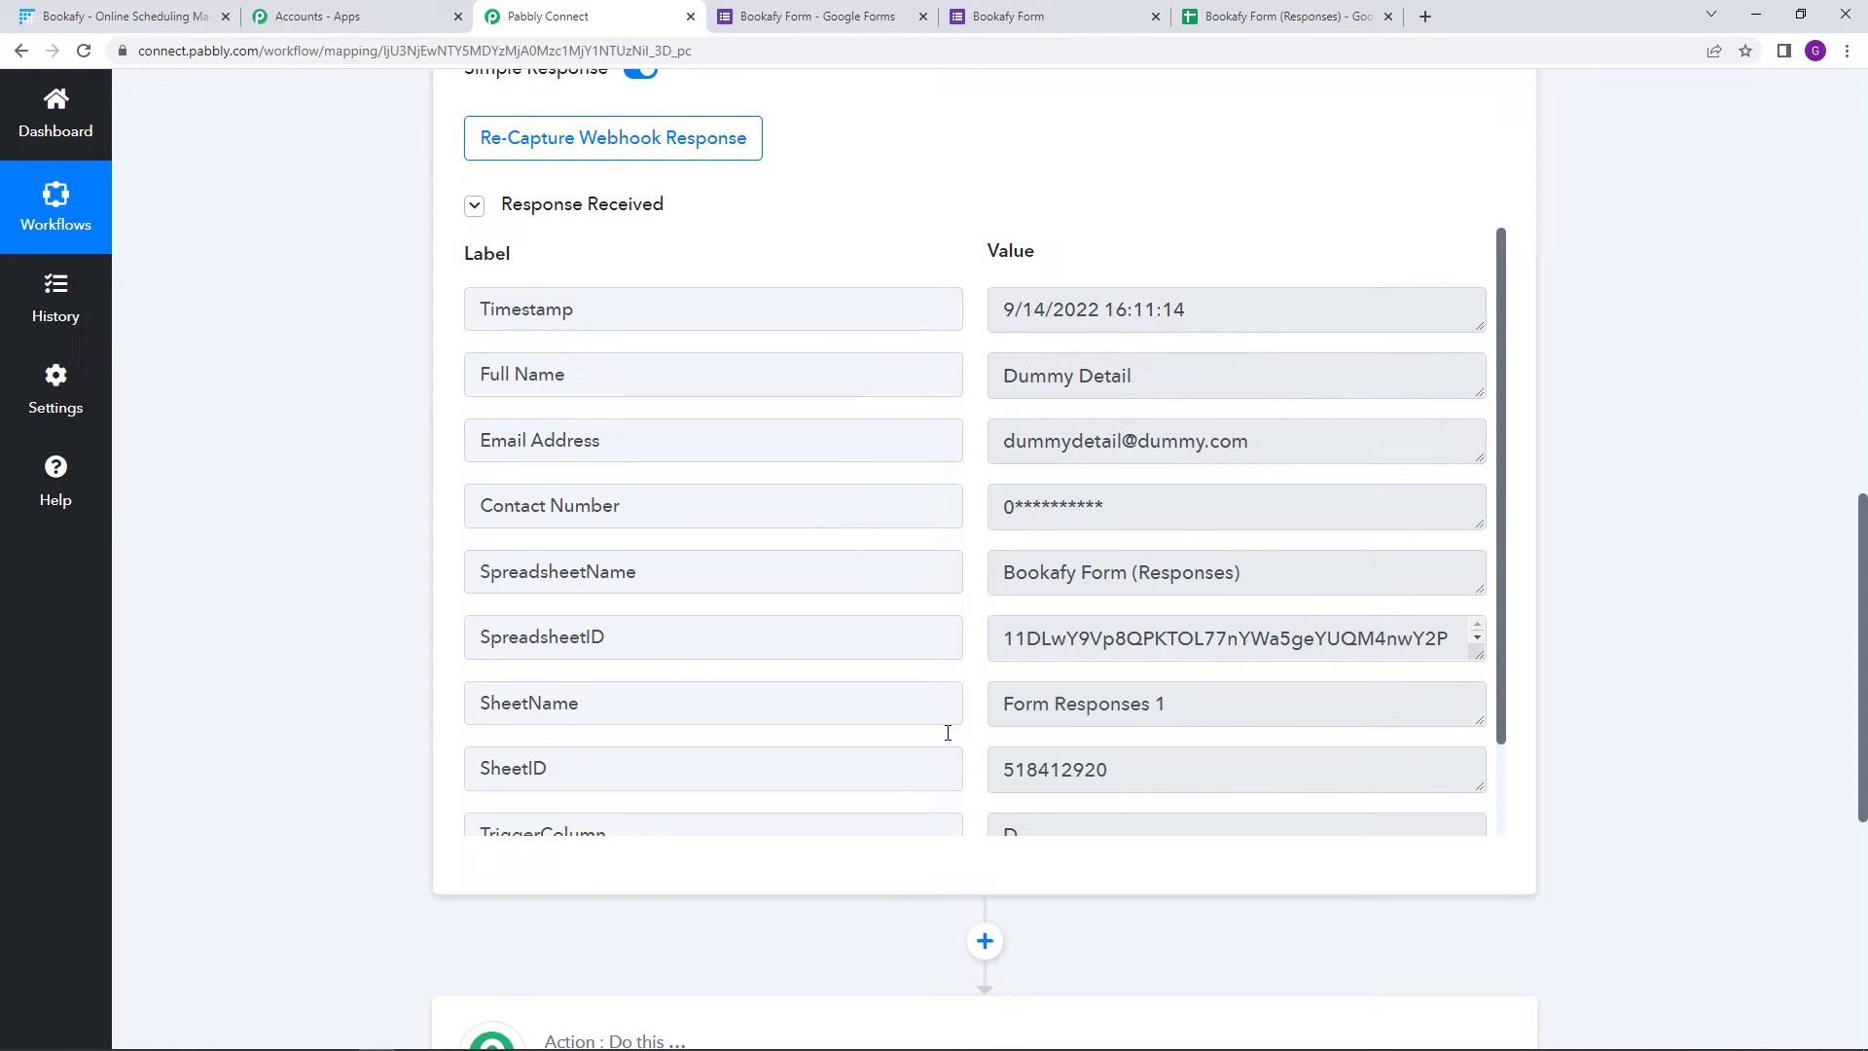
Set the workflow's action step to the Bookafy app with the Create Customer action event
scroll(935, 769, down, 7)
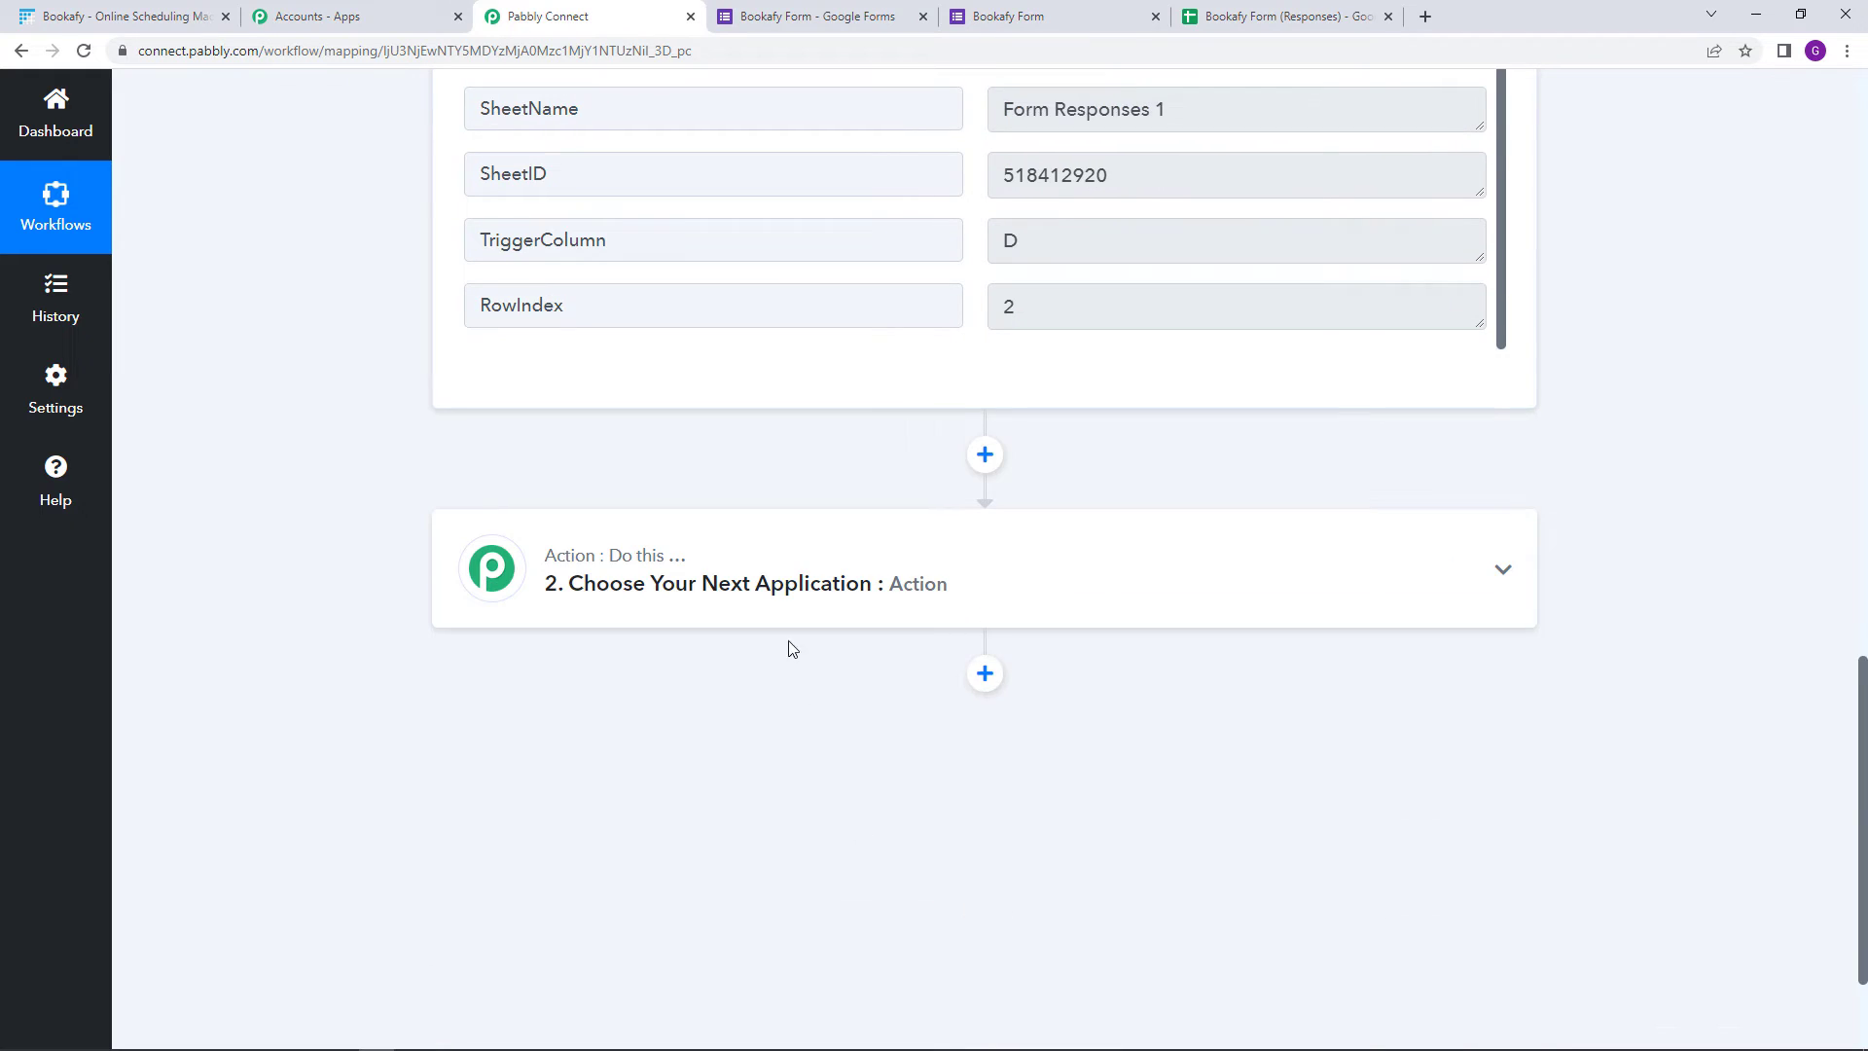
click(785, 589)
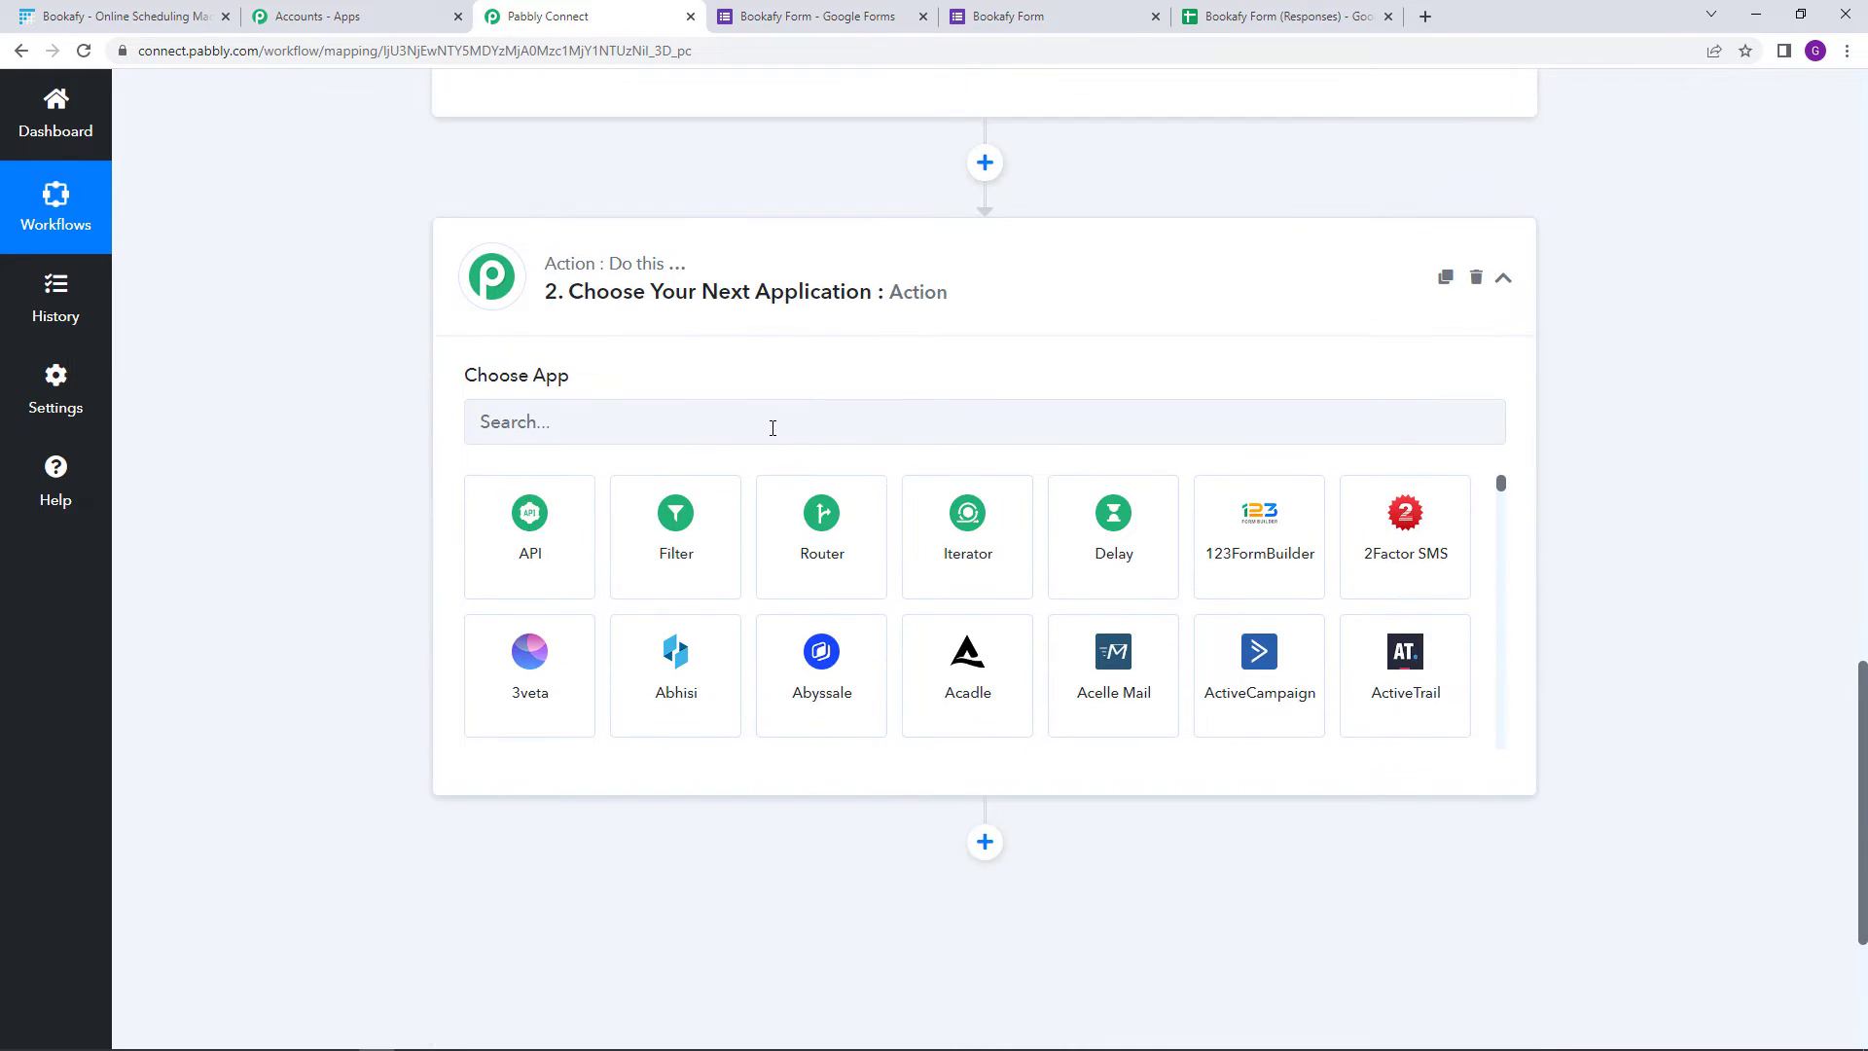
click(772, 424)
text(book)
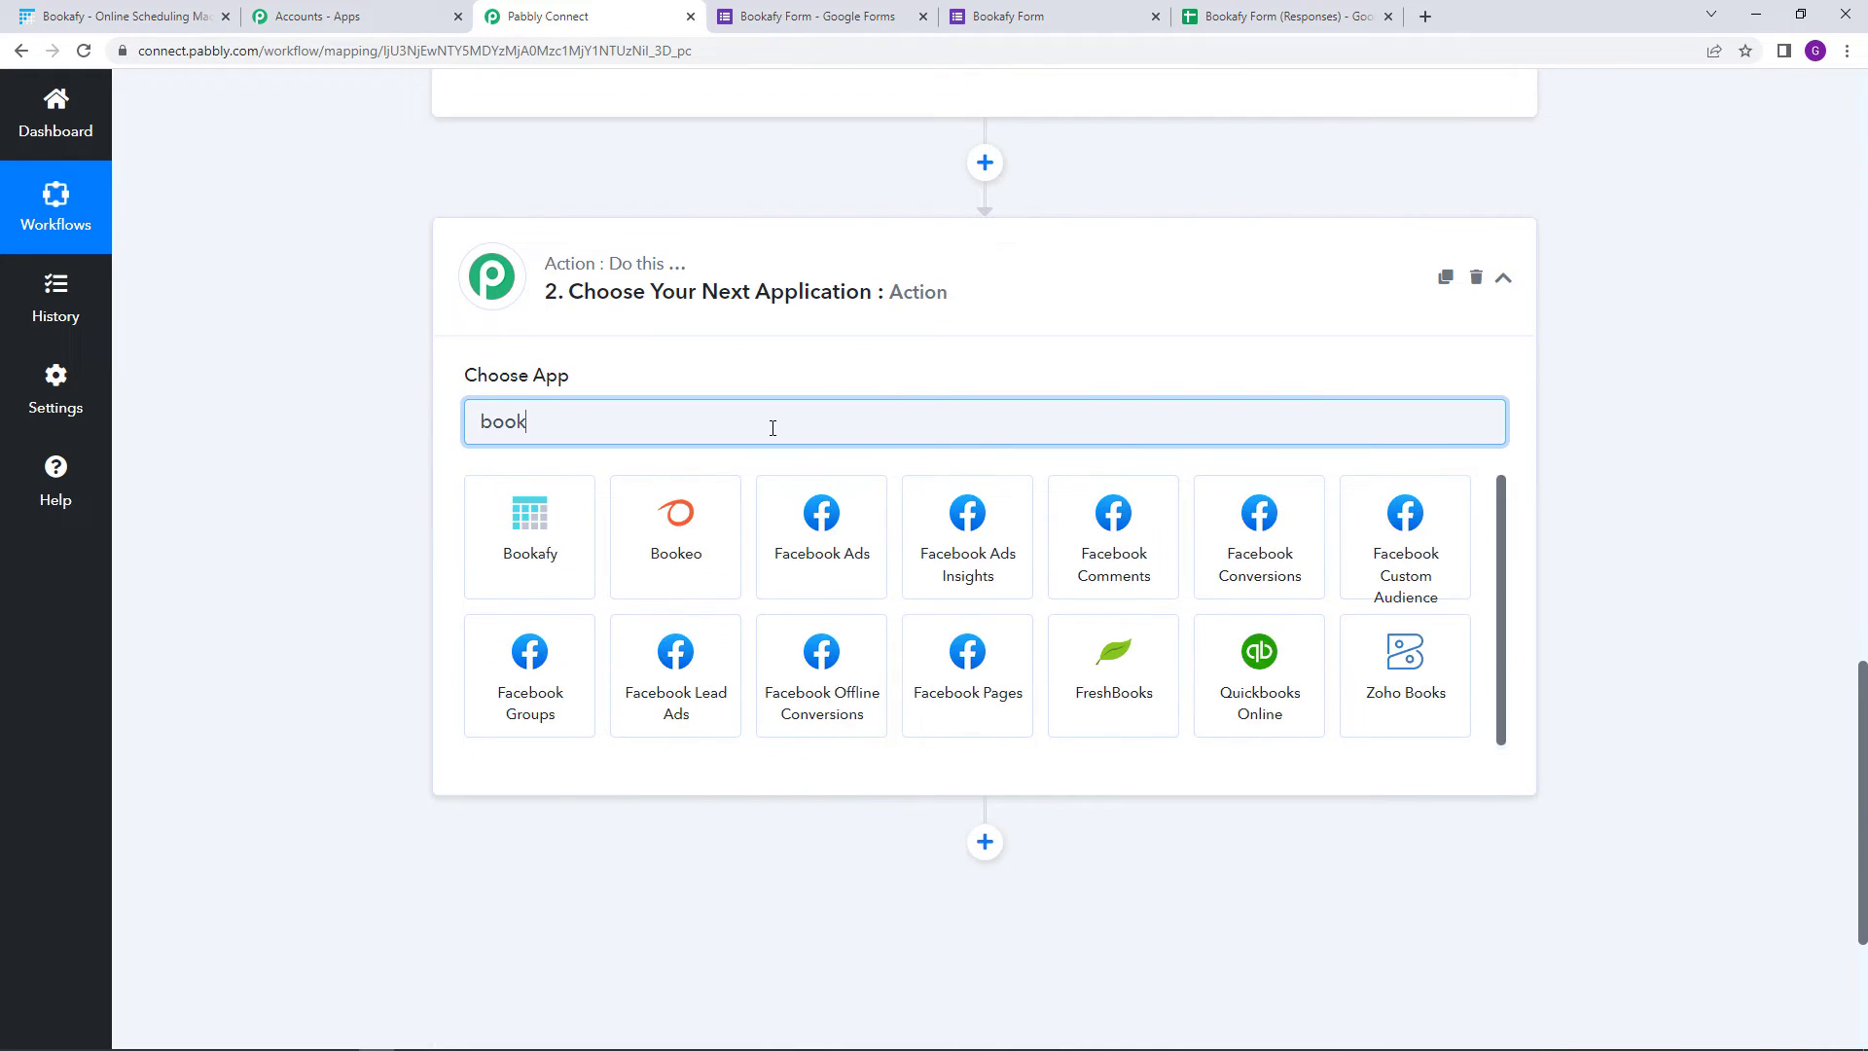
click(581, 585)
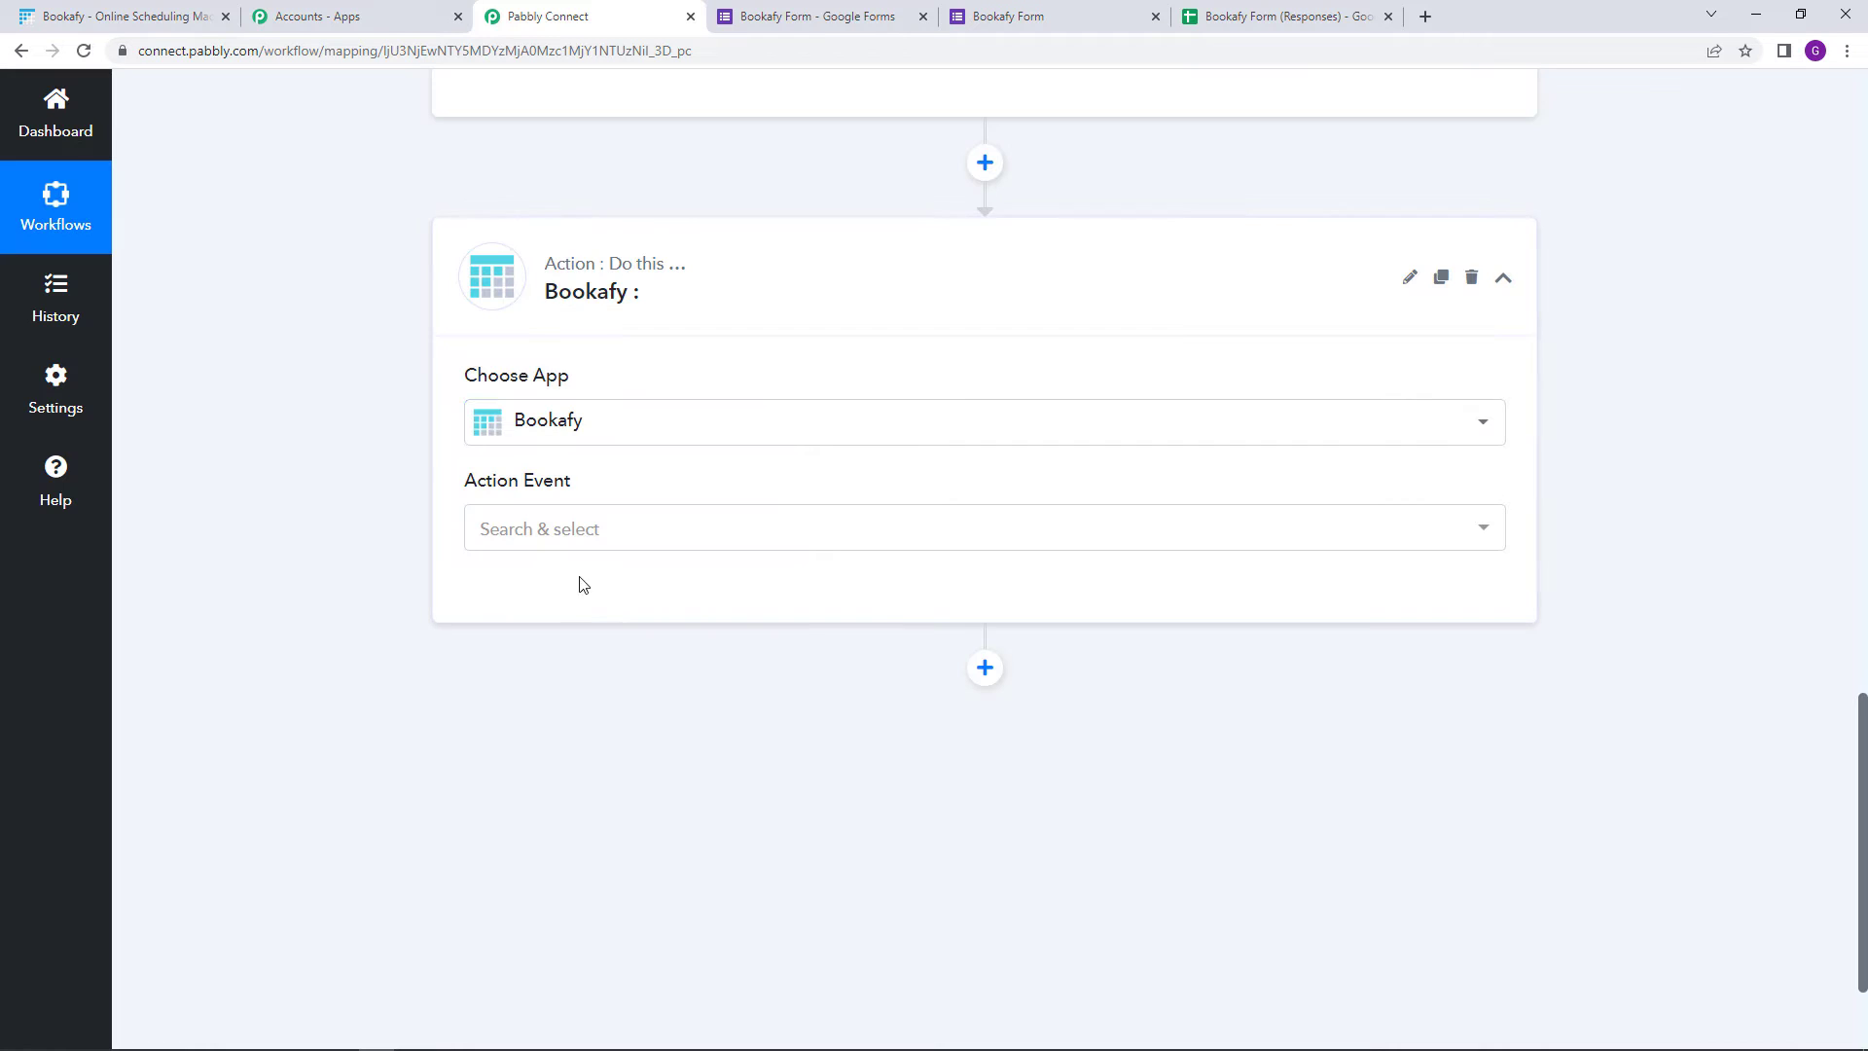
click(711, 534)
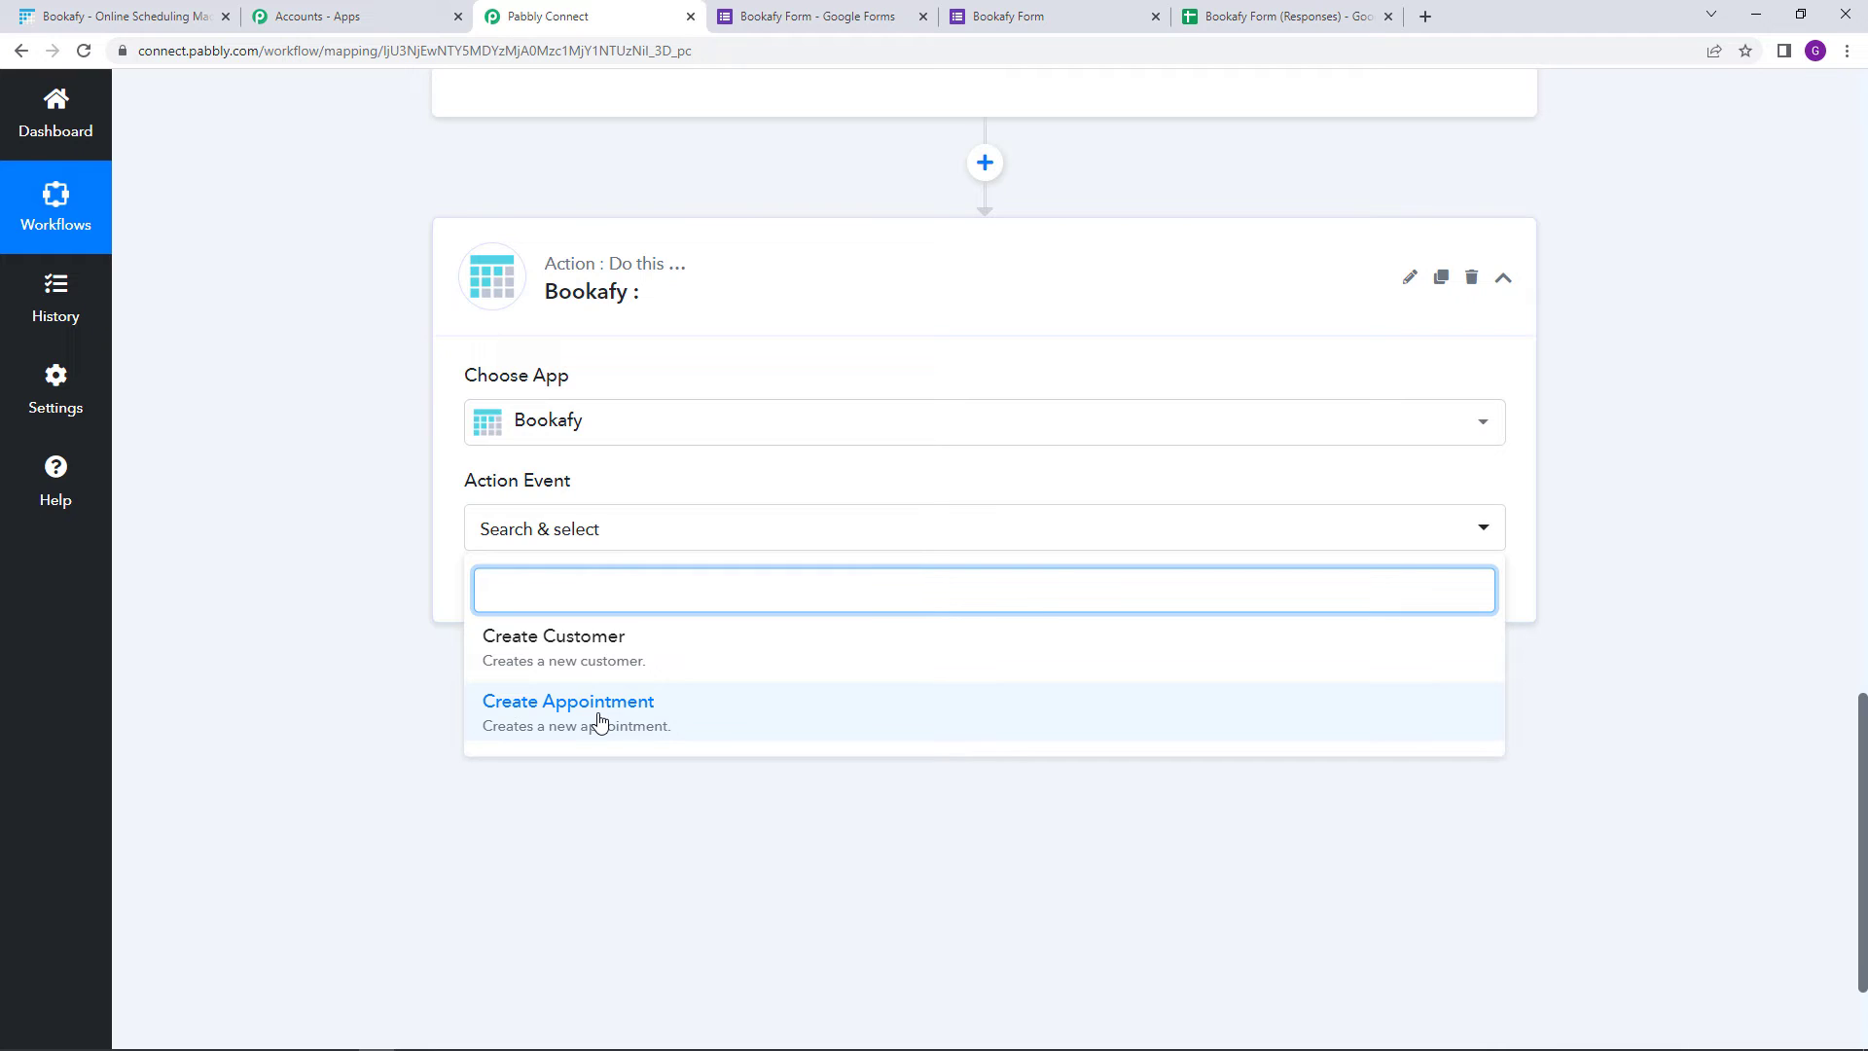
click(585, 663)
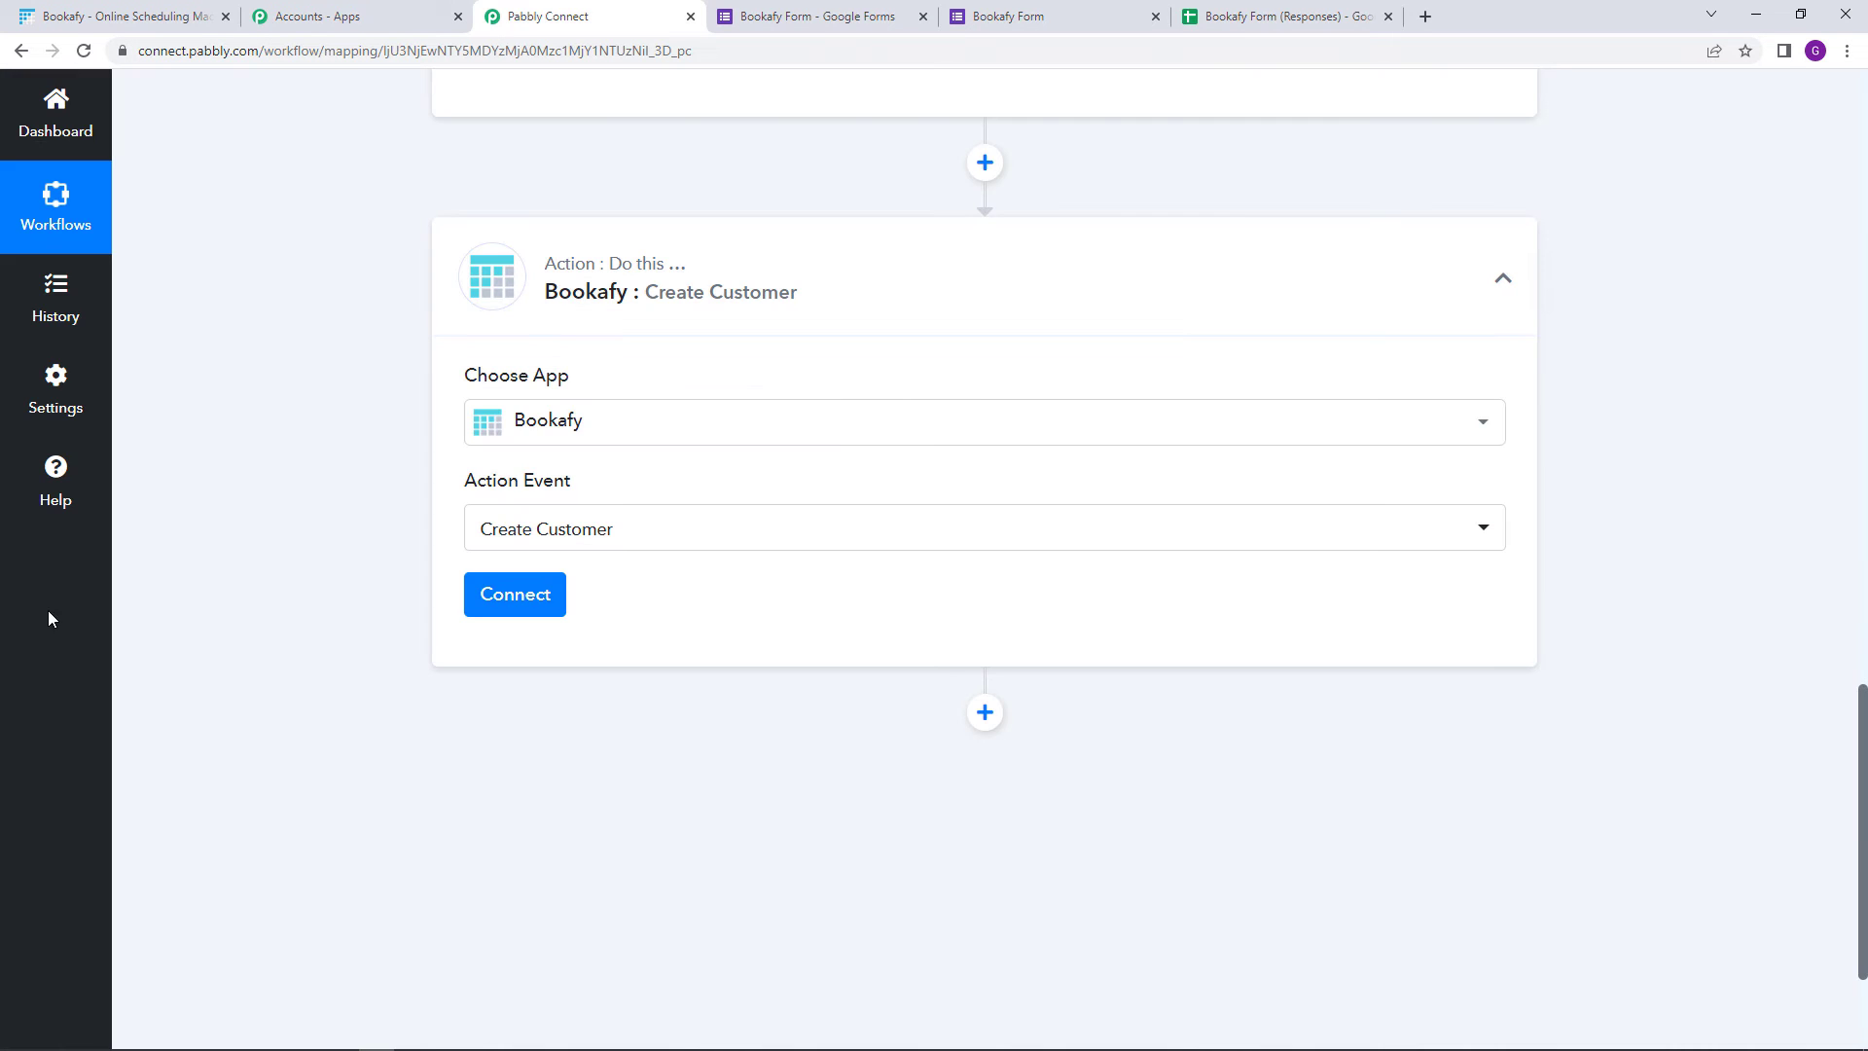
Start adding a new Bookafy connection for the Create Customer action and review its API Key and Booking Page fields
click(530, 584)
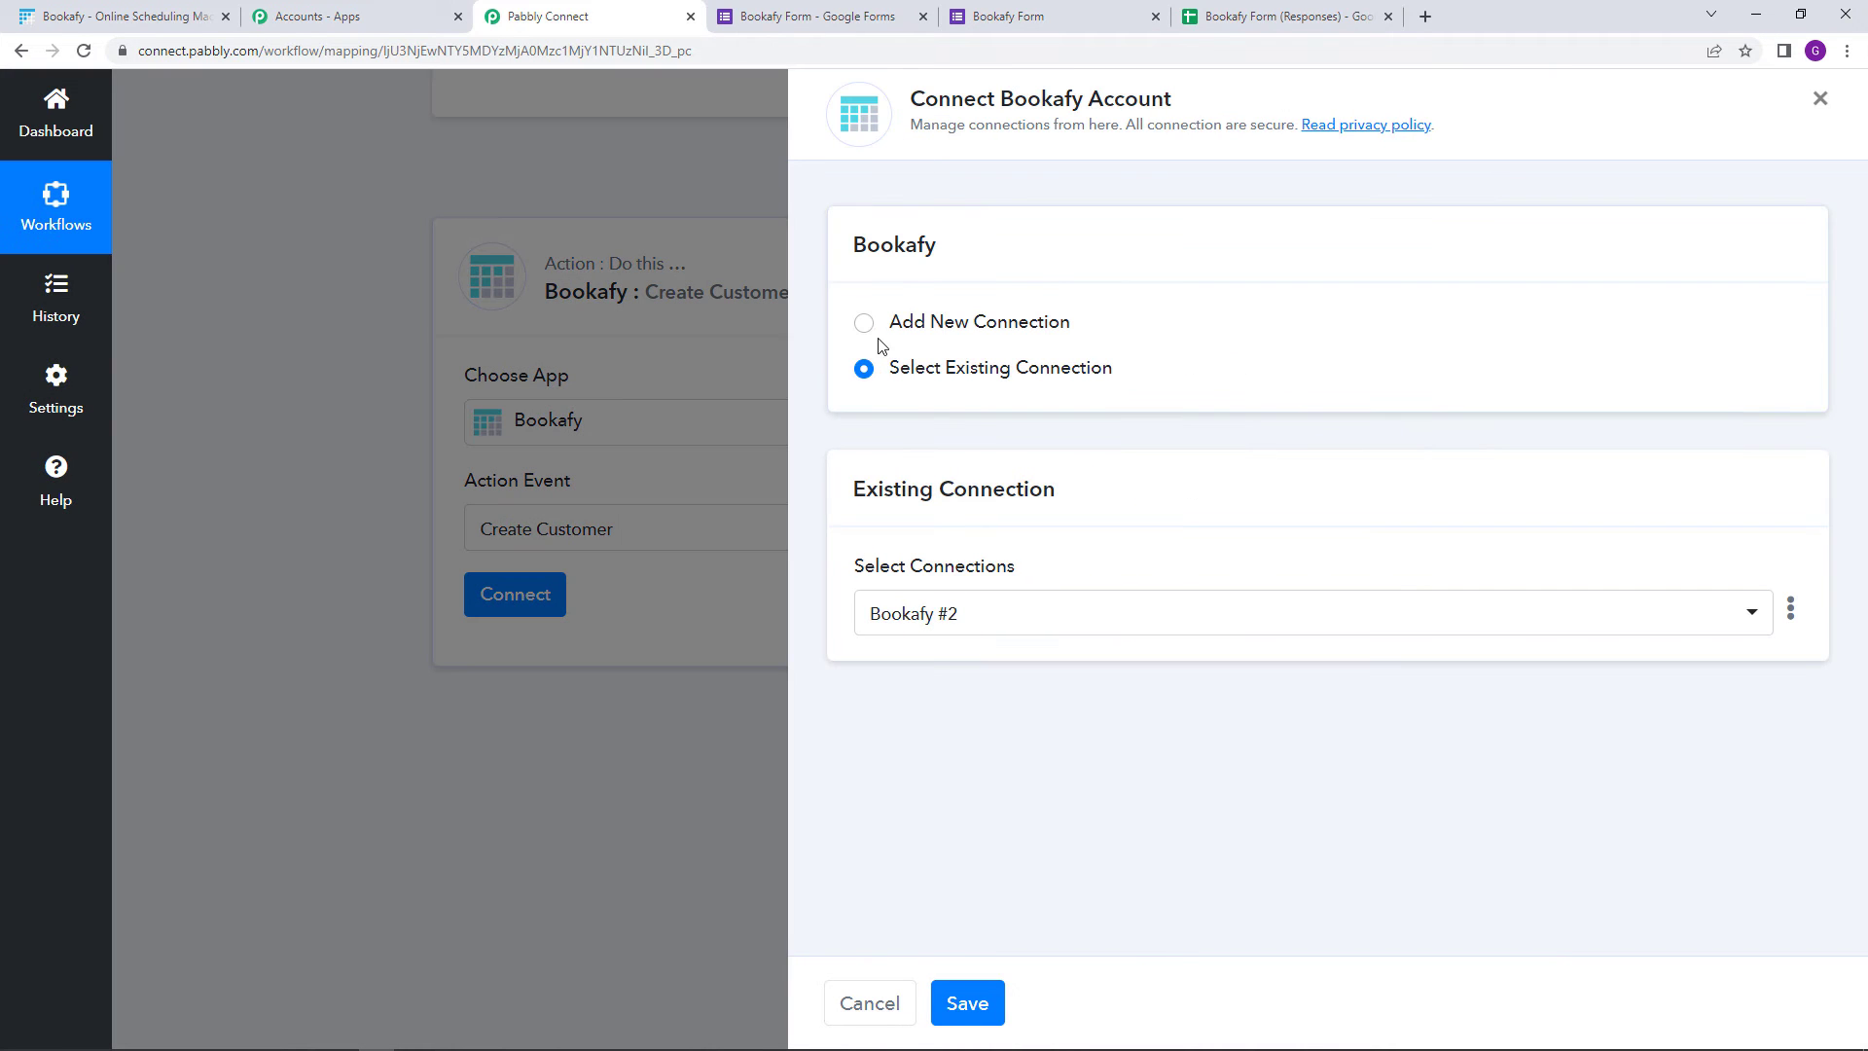
click(865, 325)
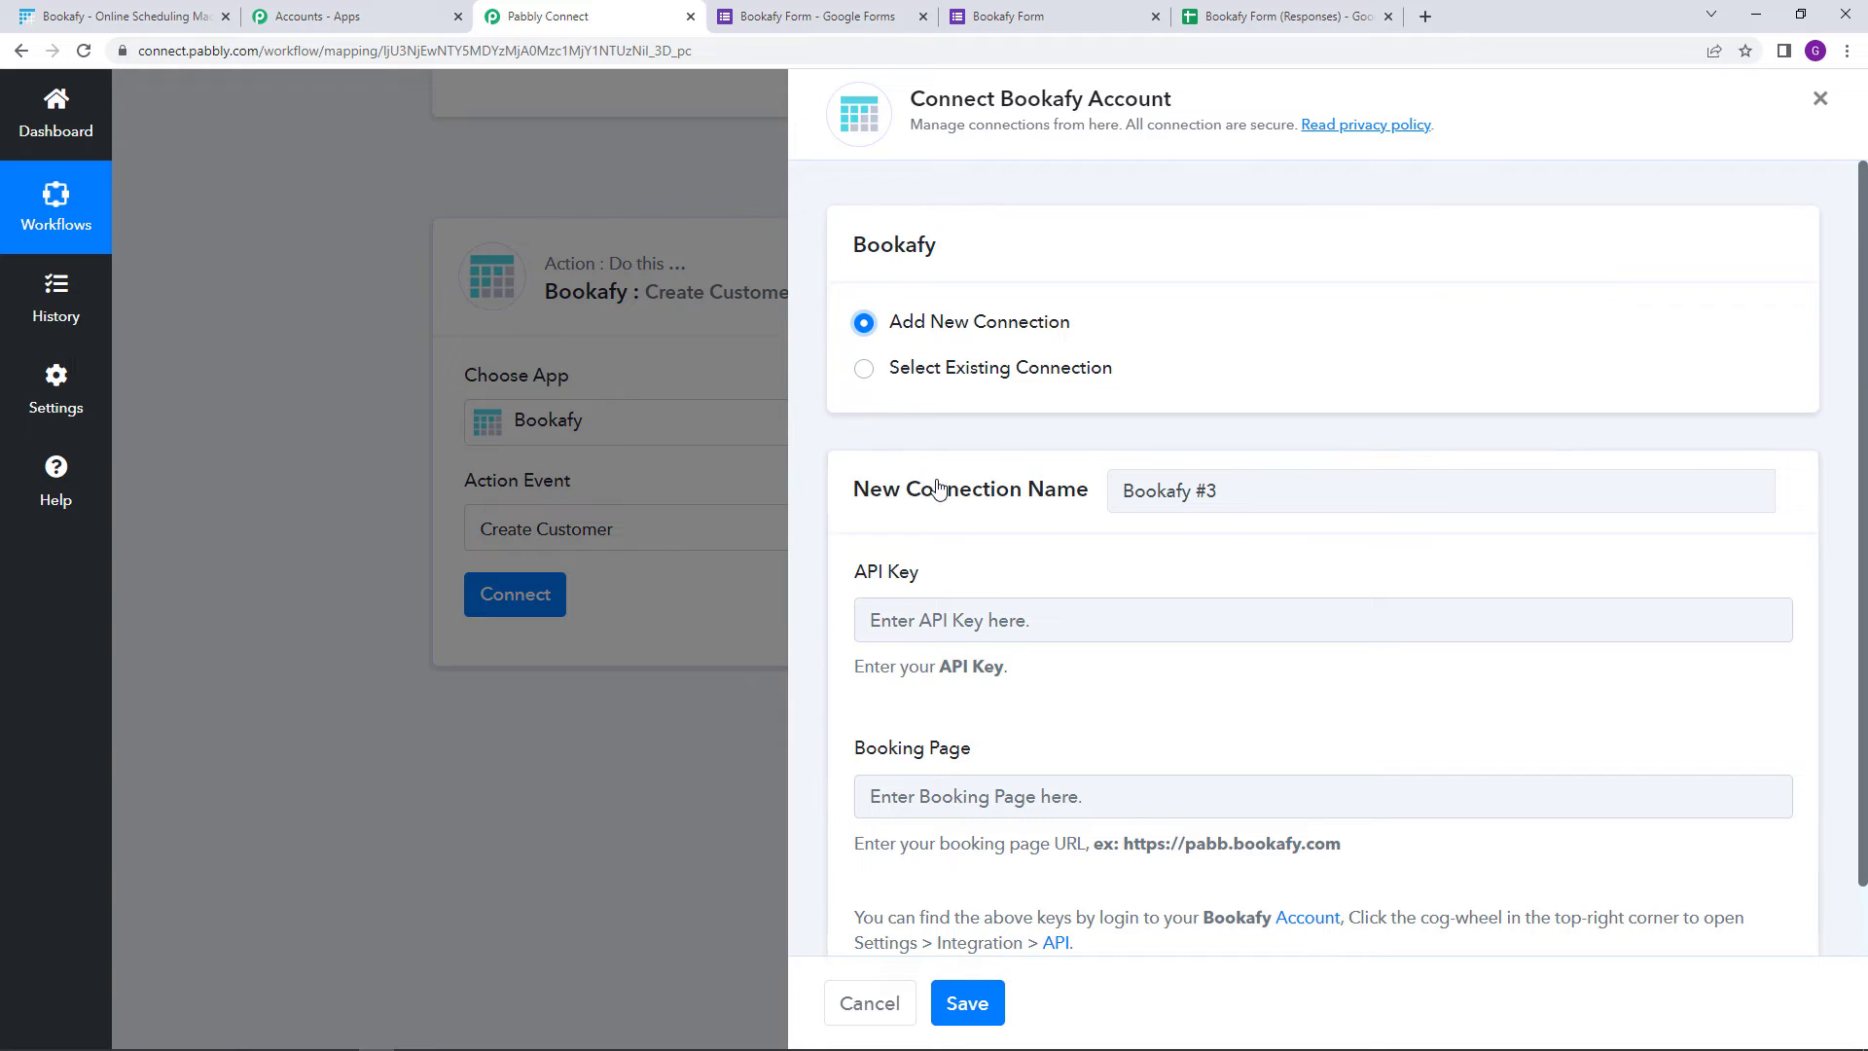
scroll(939, 492, down, 1)
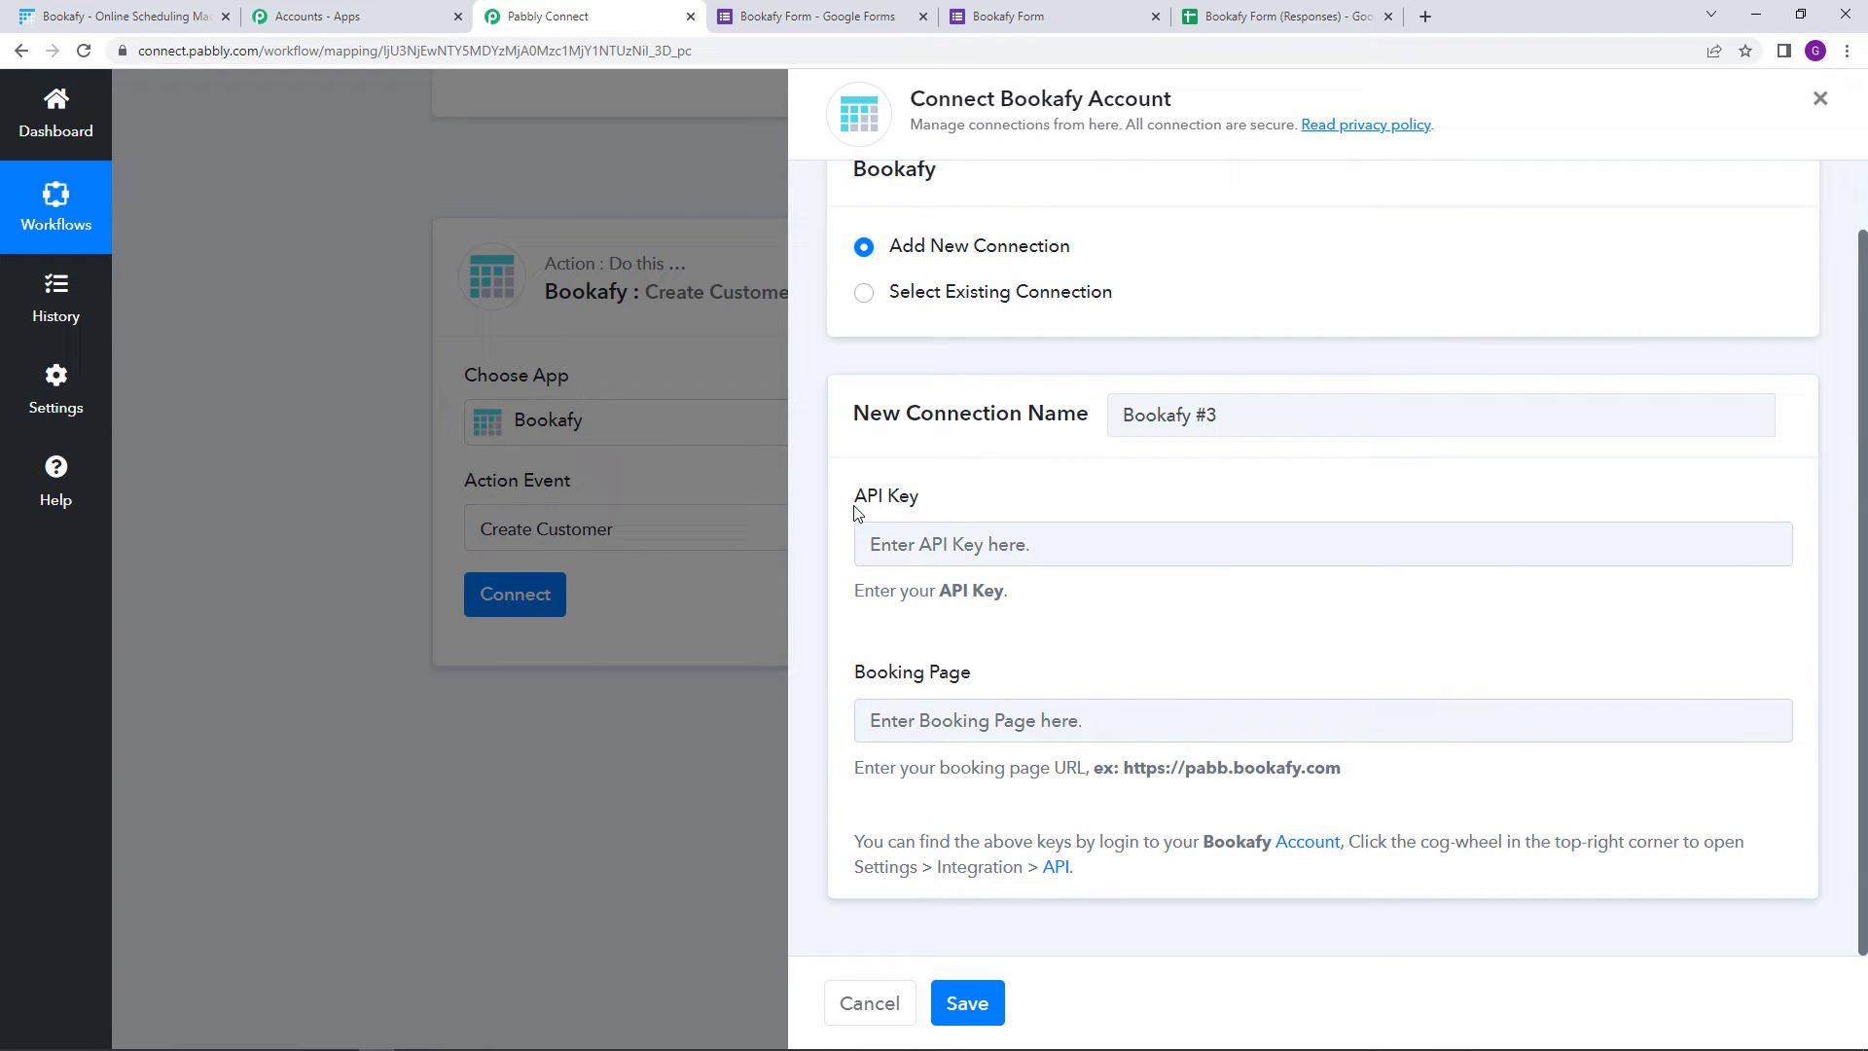
drag(857, 512, 941, 513)
click(942, 512)
drag(857, 674, 1045, 709)
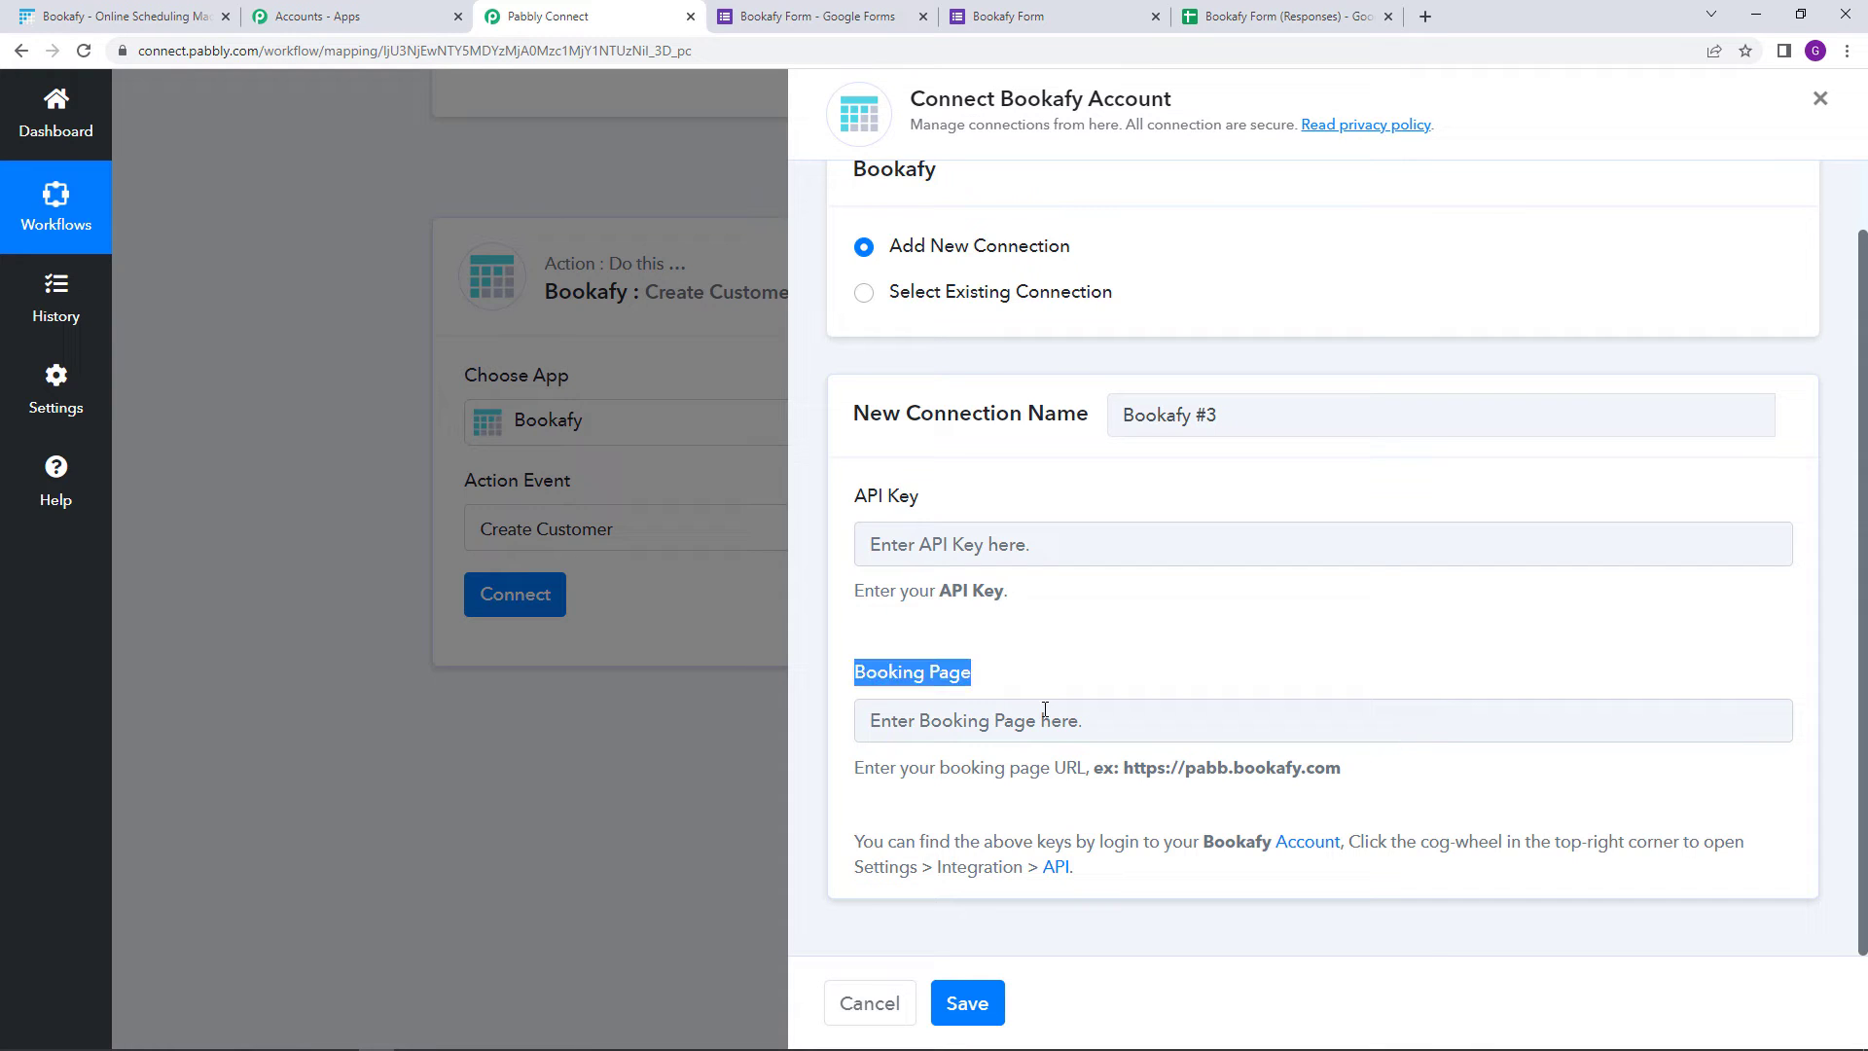
click(911, 547)
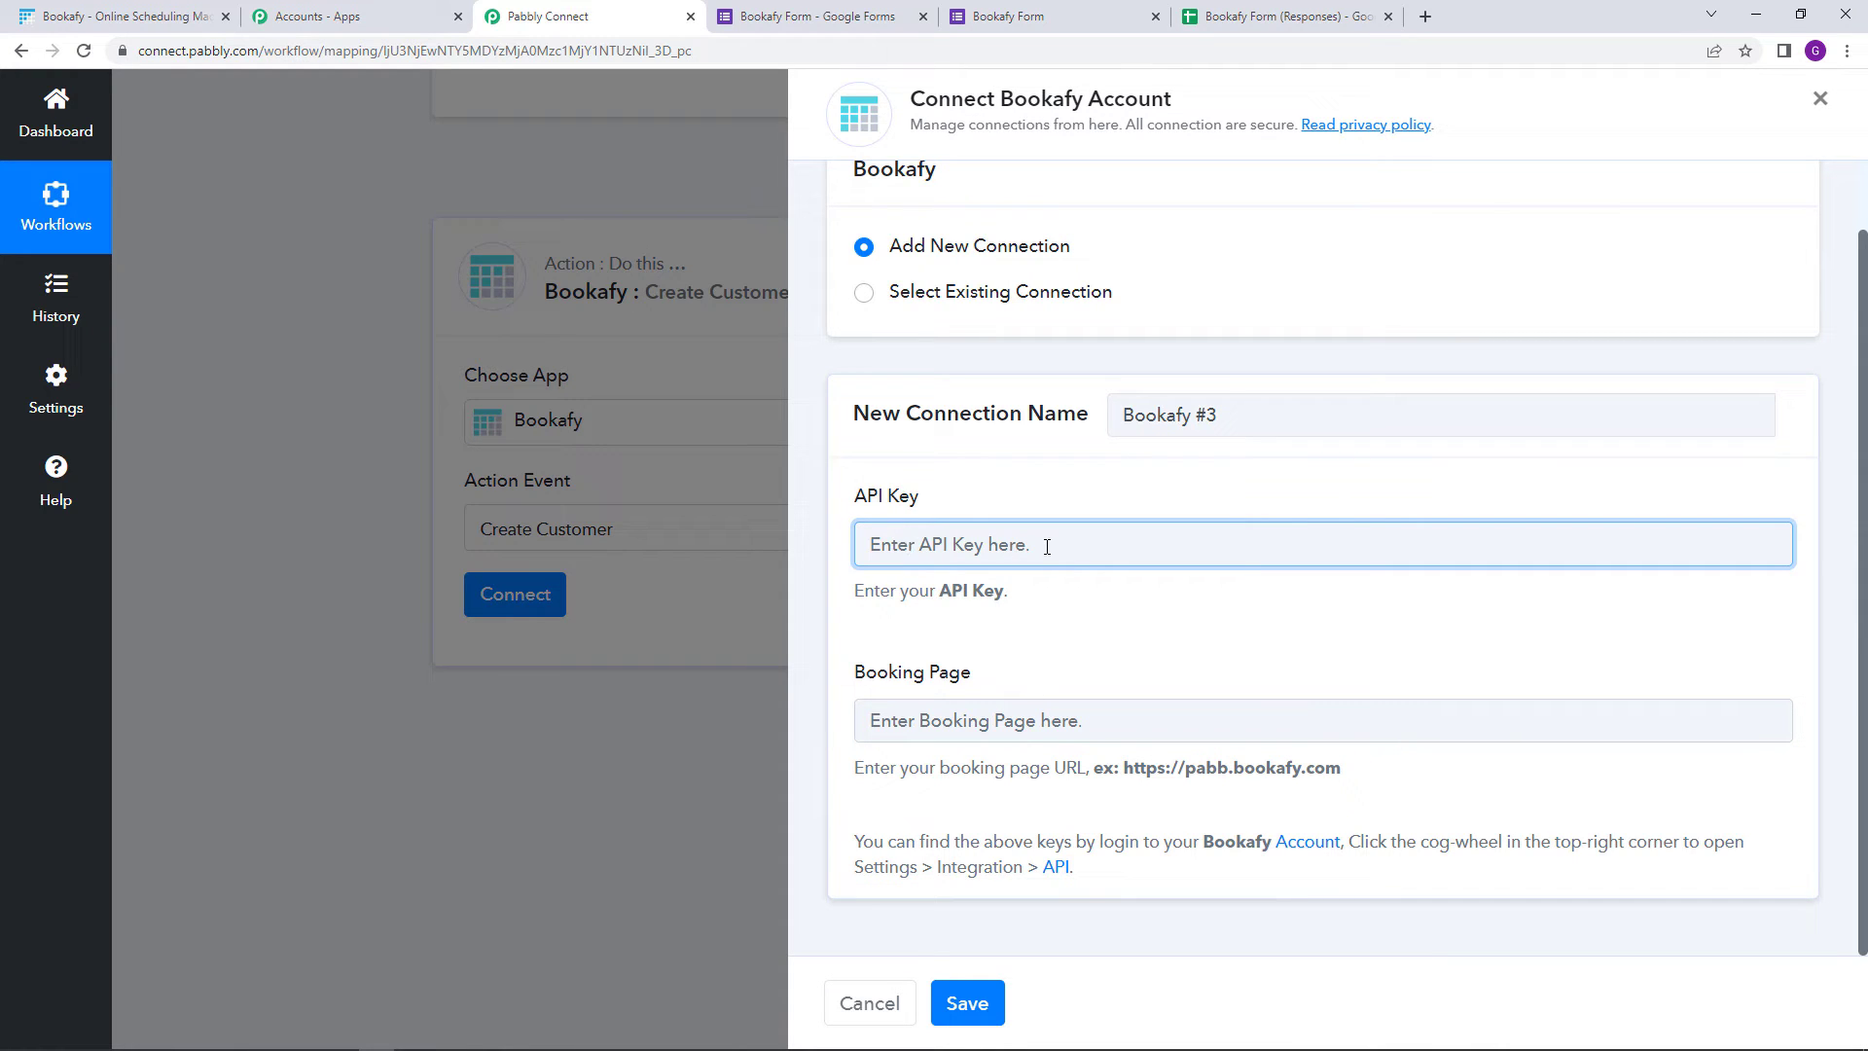
click(920, 721)
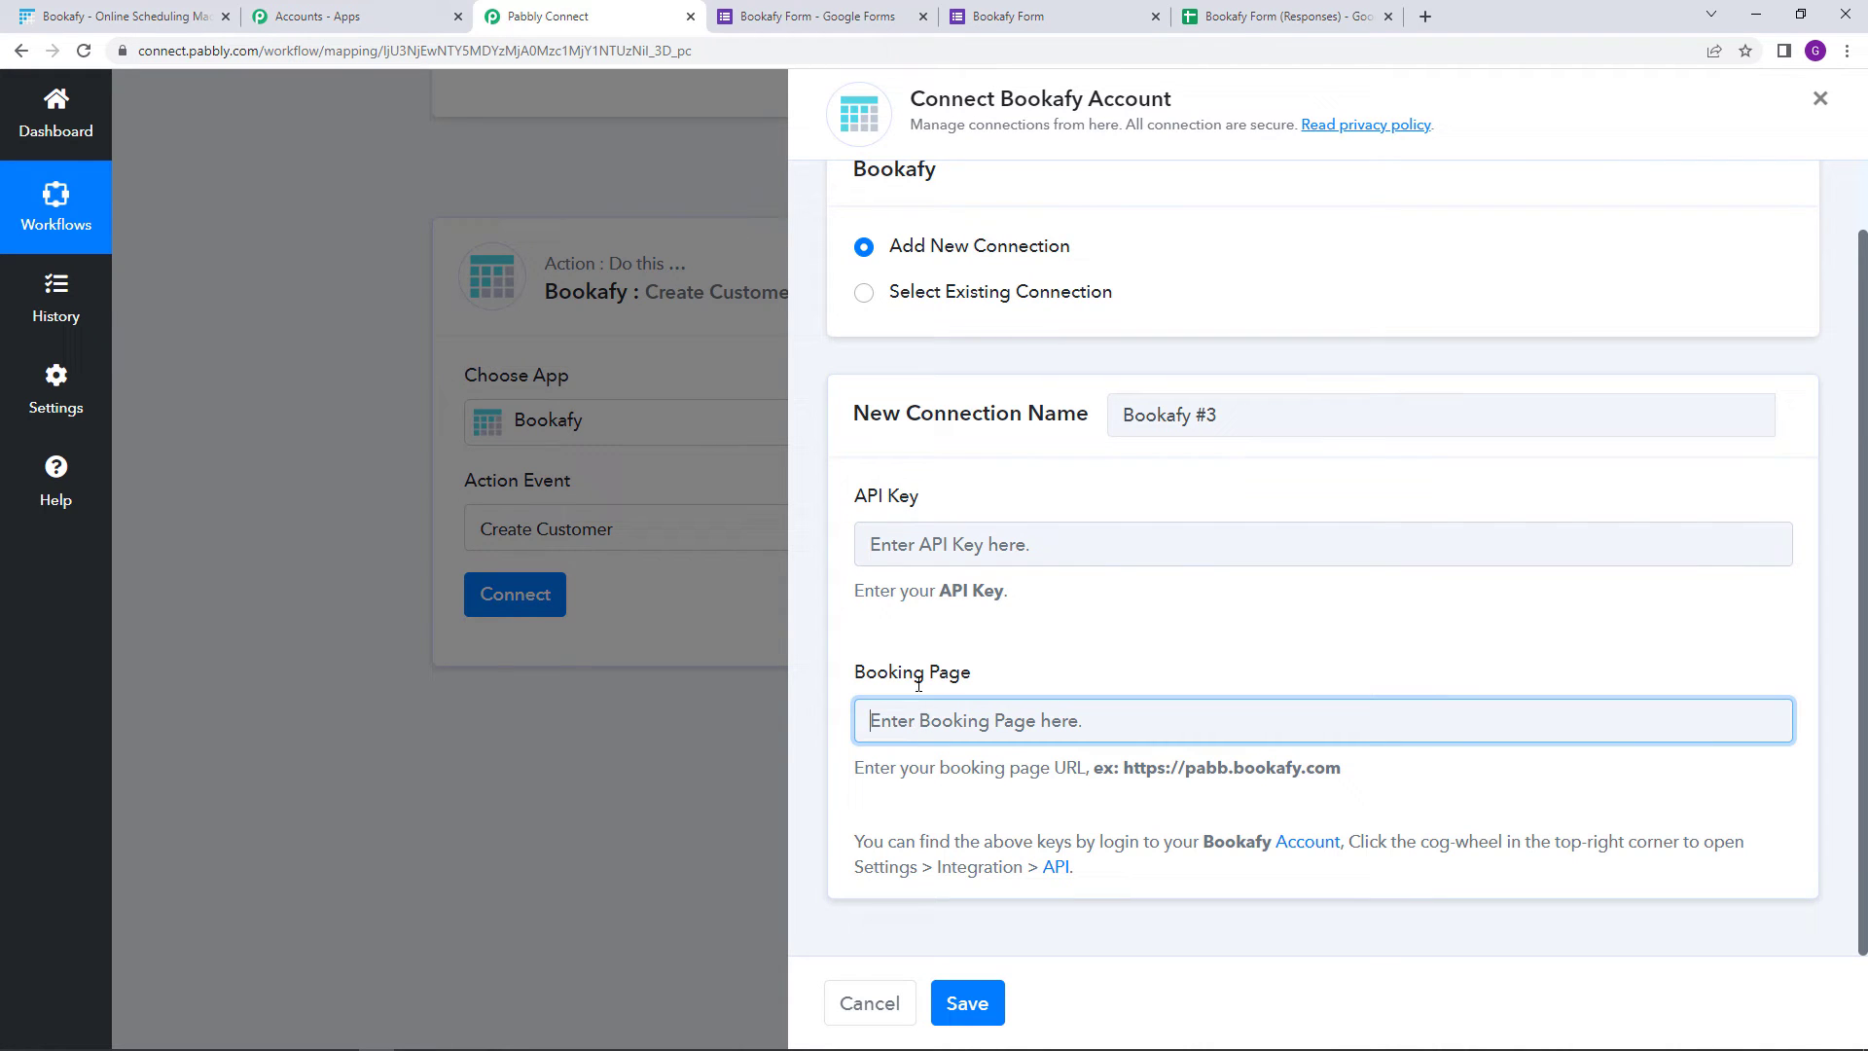
Switch to Bookafy, open the API section of its integration settings, and copy the API key
click(123, 8)
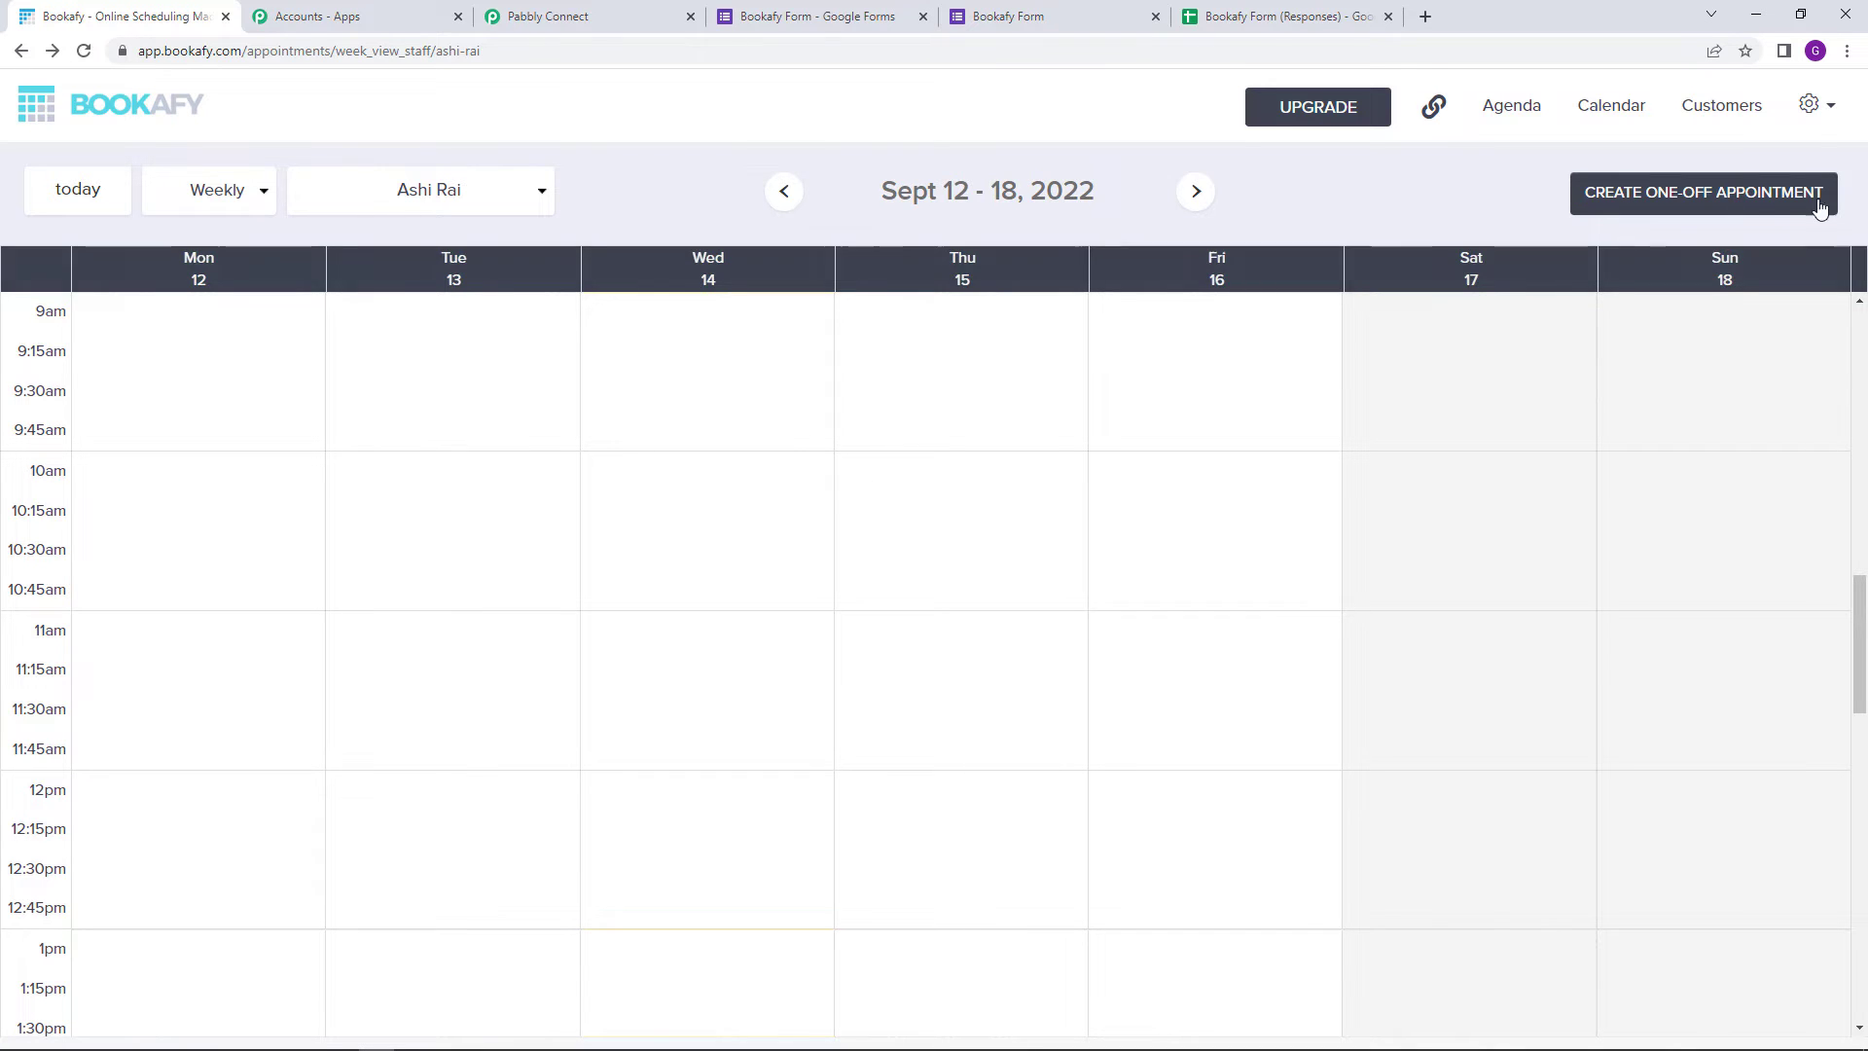
click(1814, 116)
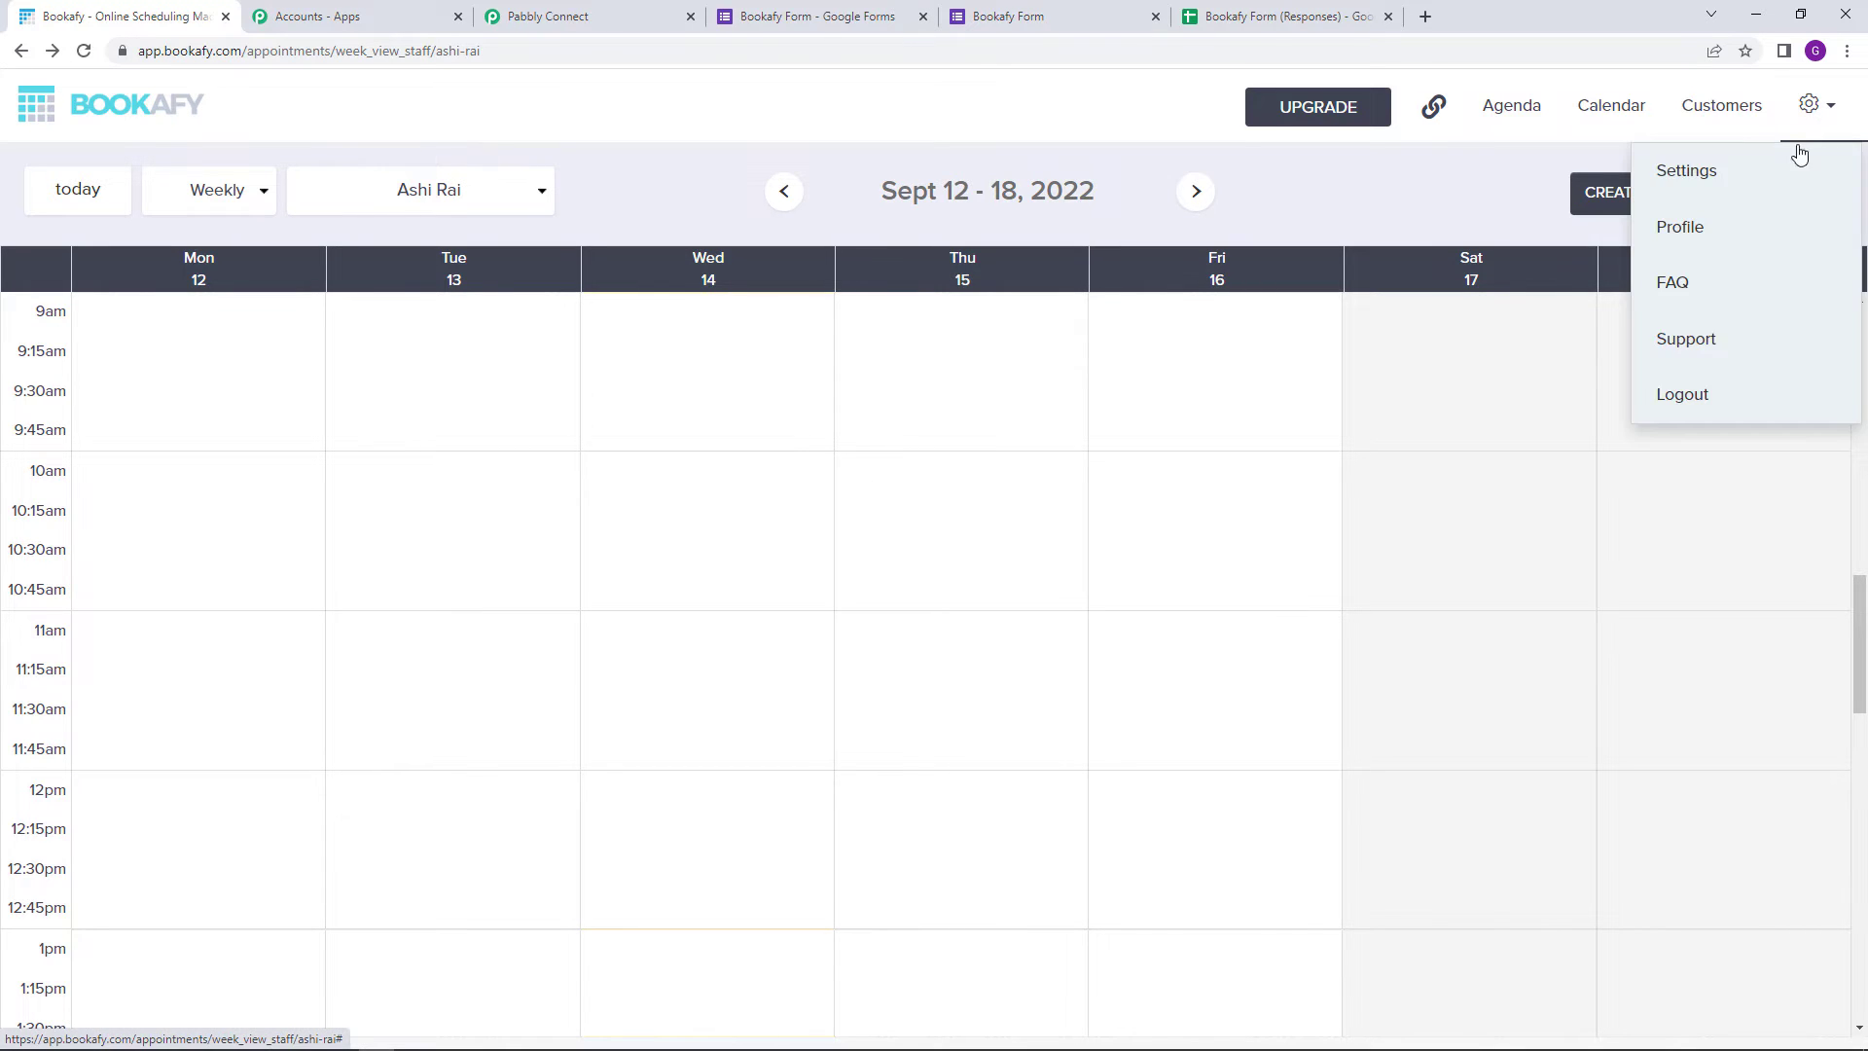
click(1769, 173)
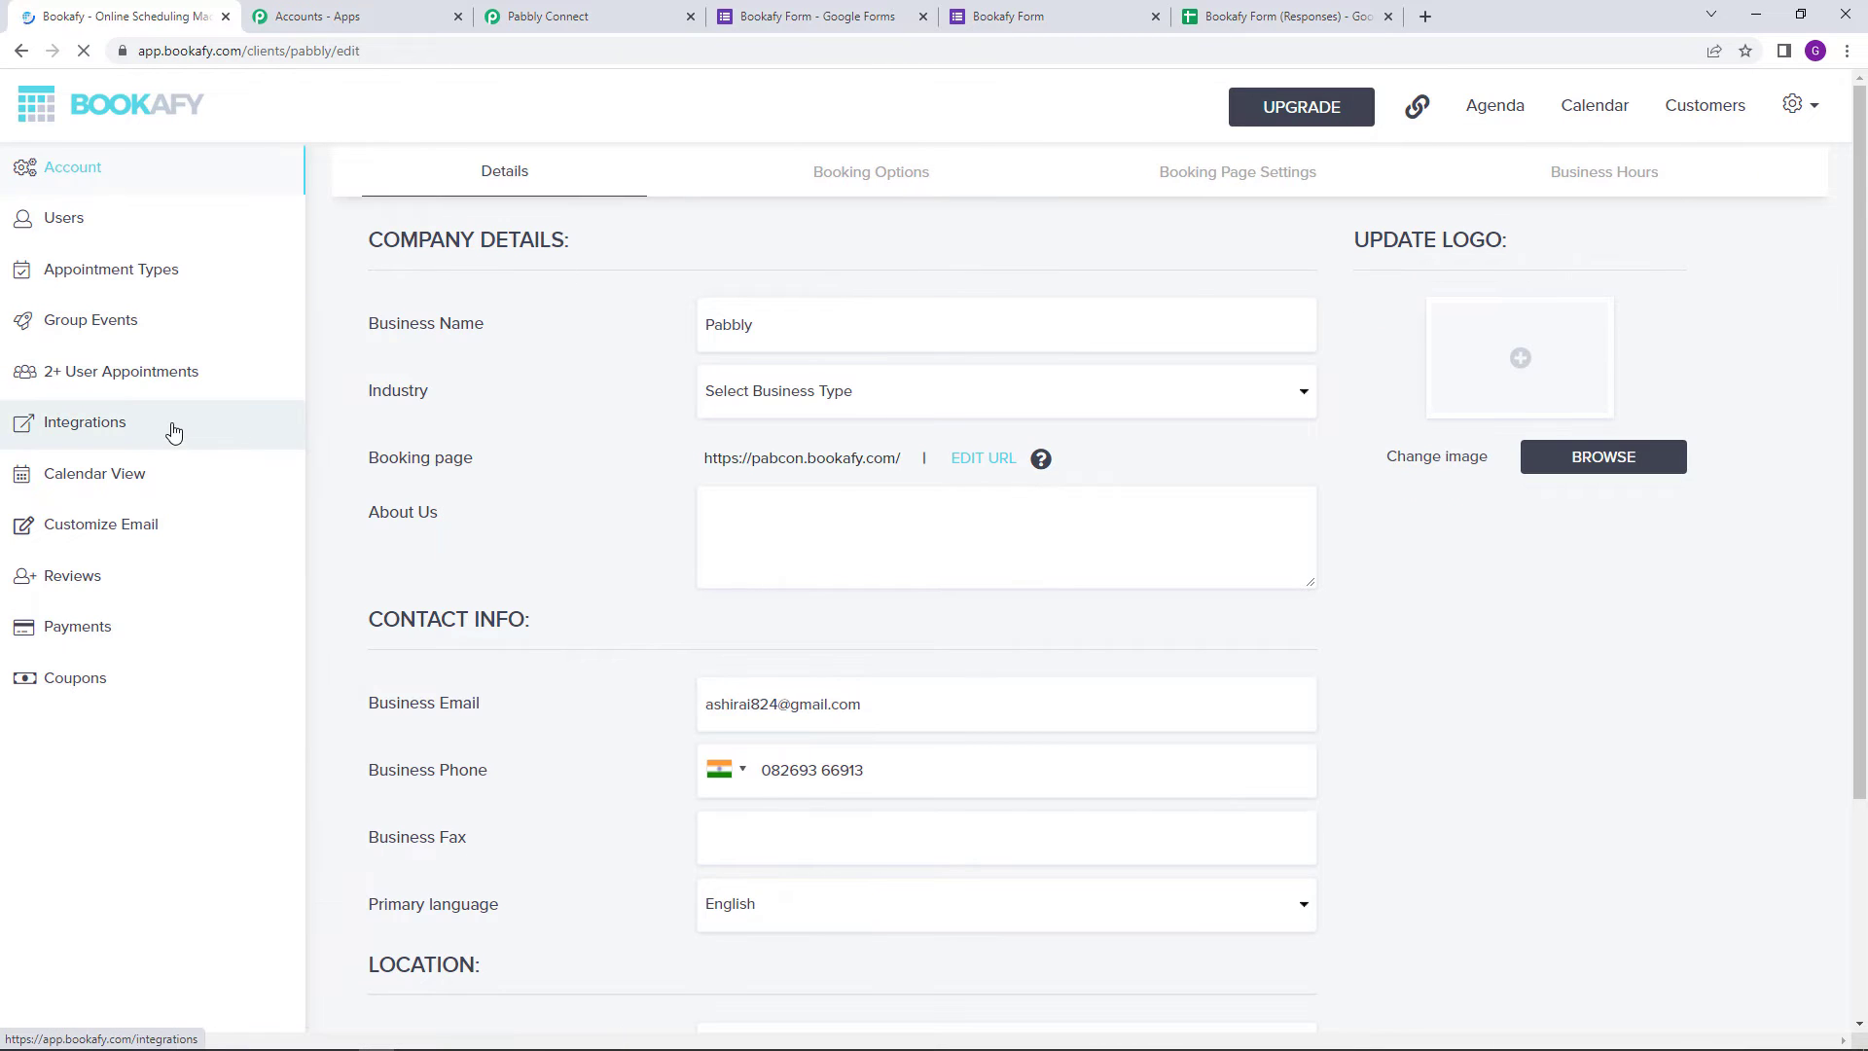
click(173, 431)
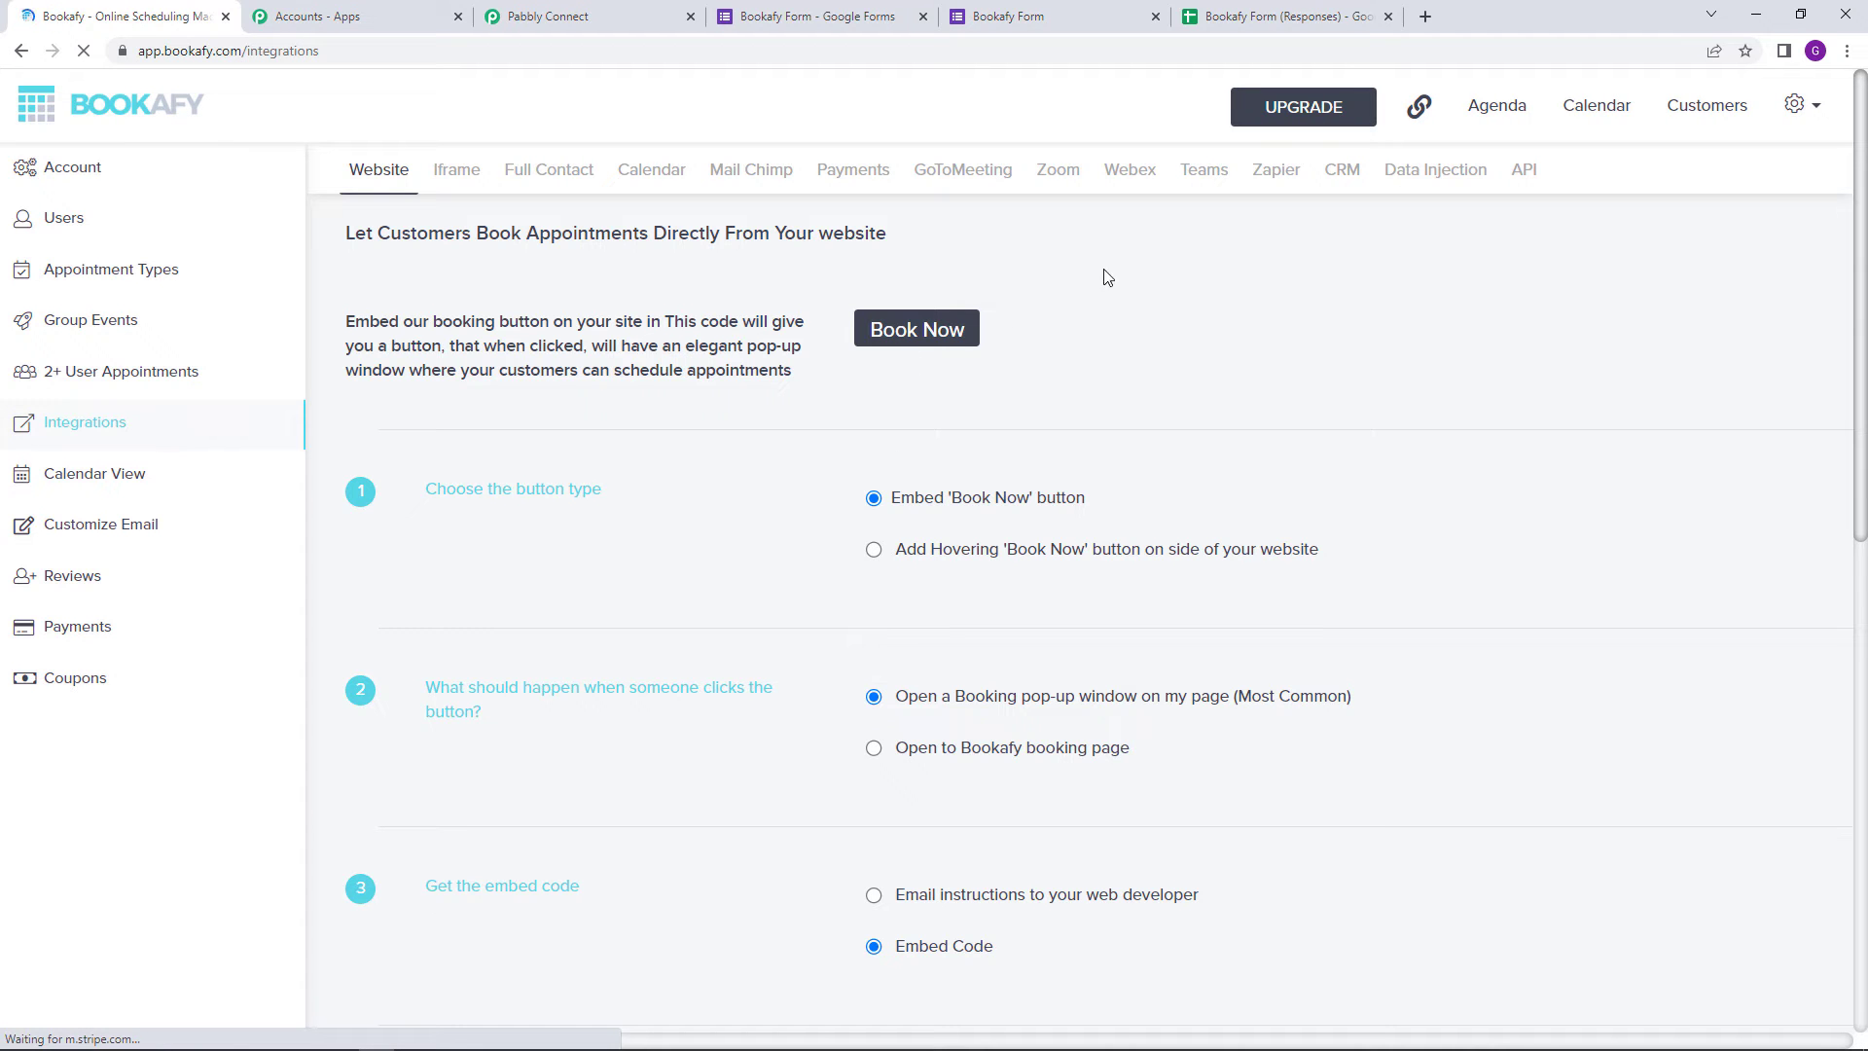
click(1524, 173)
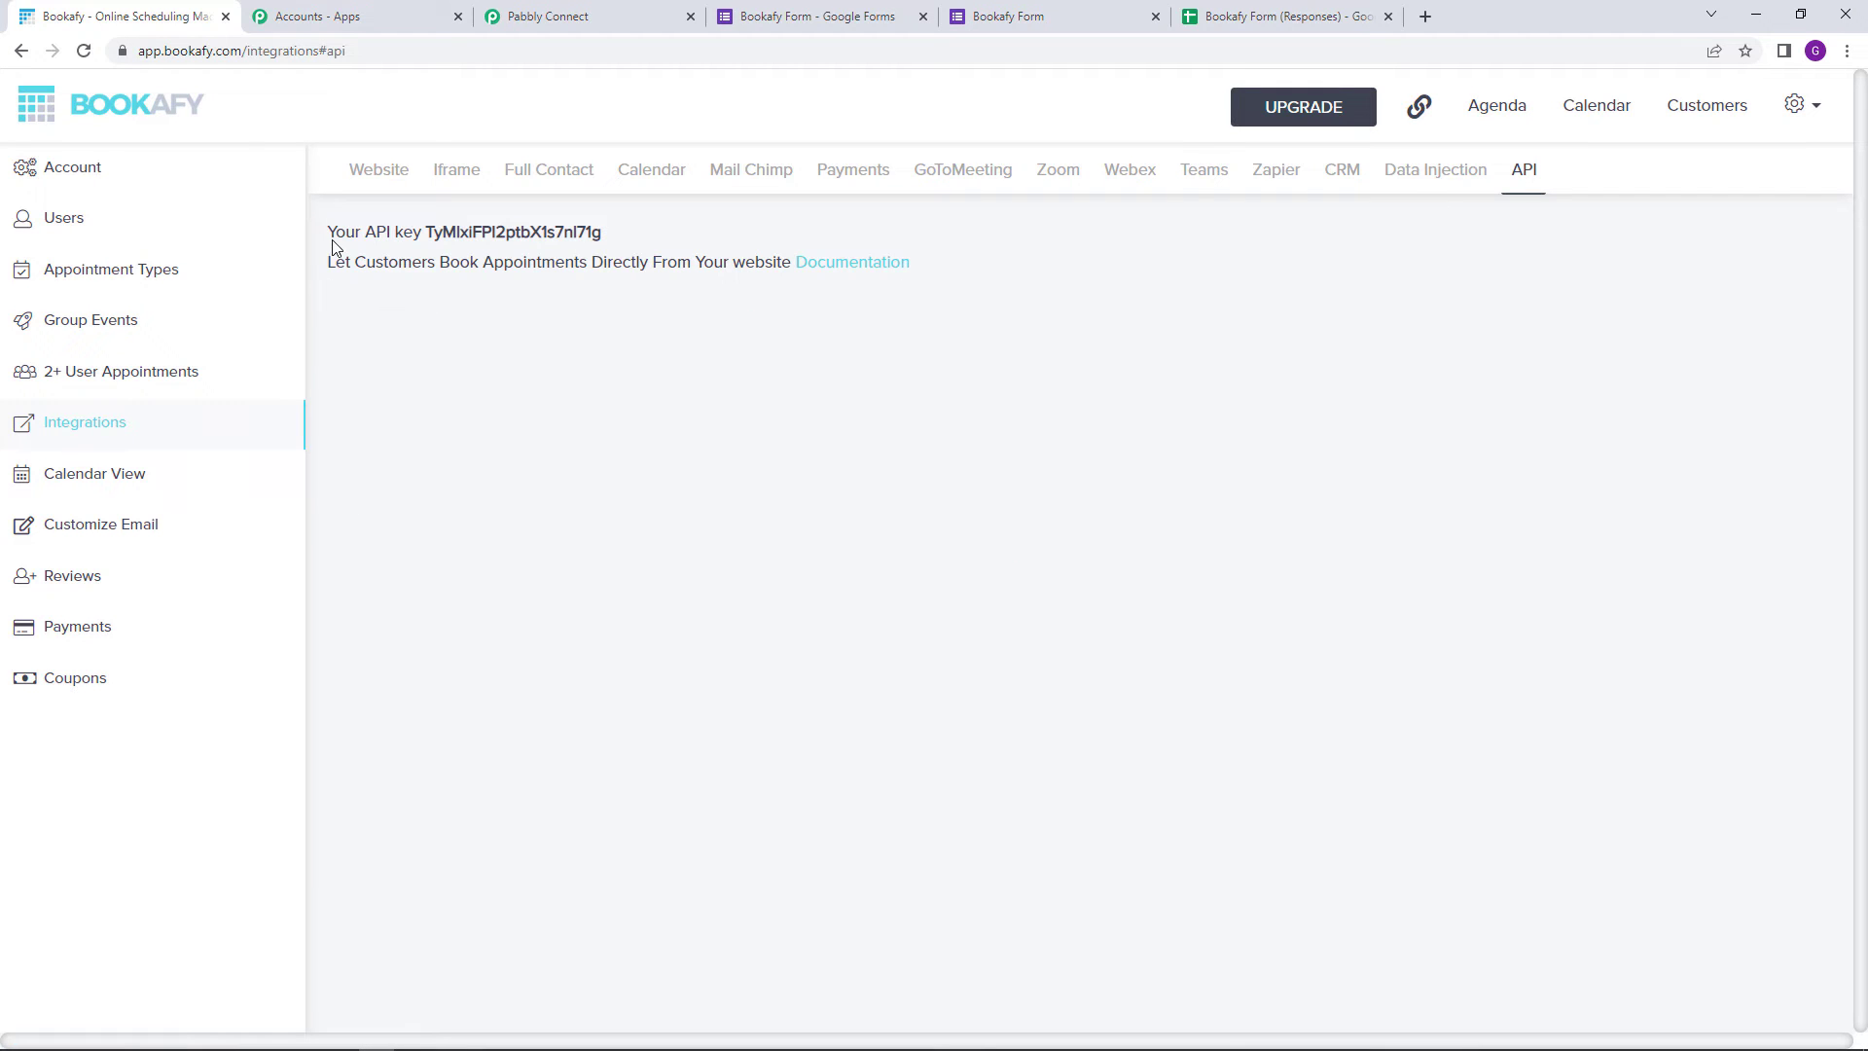
double_click(487, 234)
right_click(489, 235)
click(523, 249)
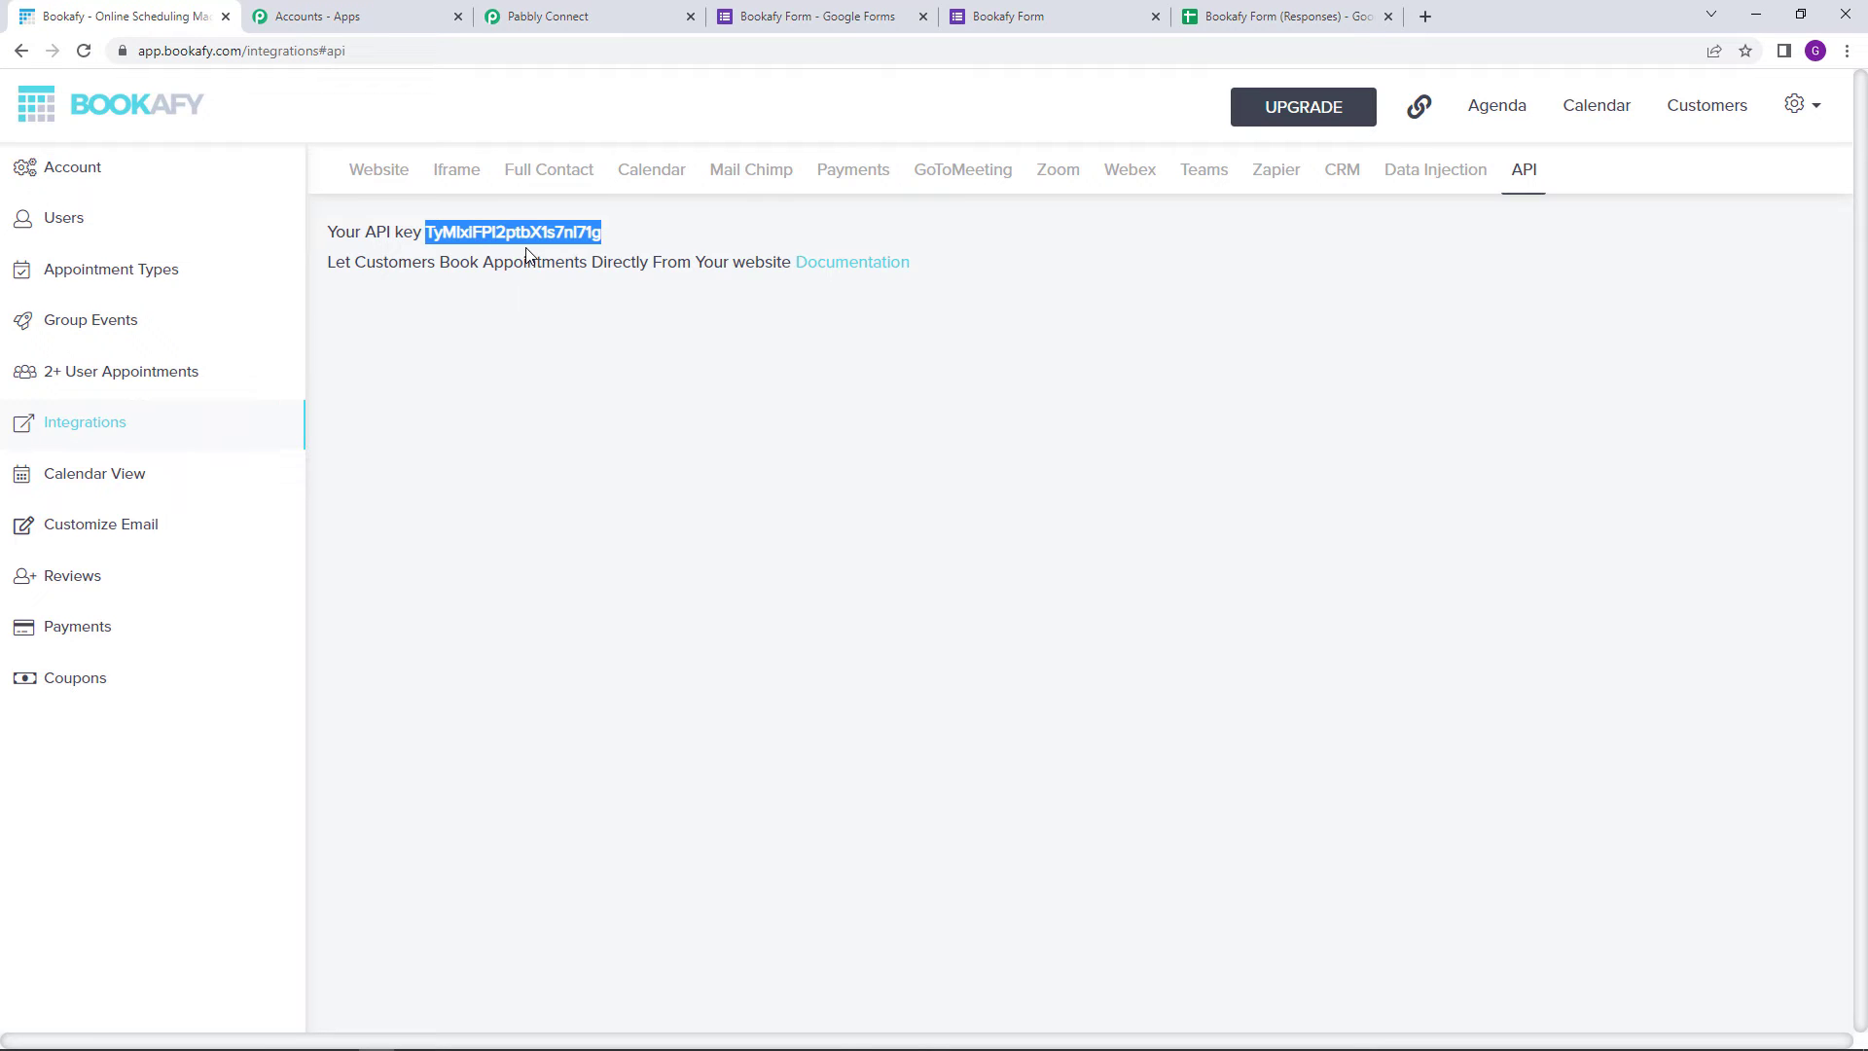
Return to Pabbly Connect and paste the API key into the new connection's API Key field
click(607, 12)
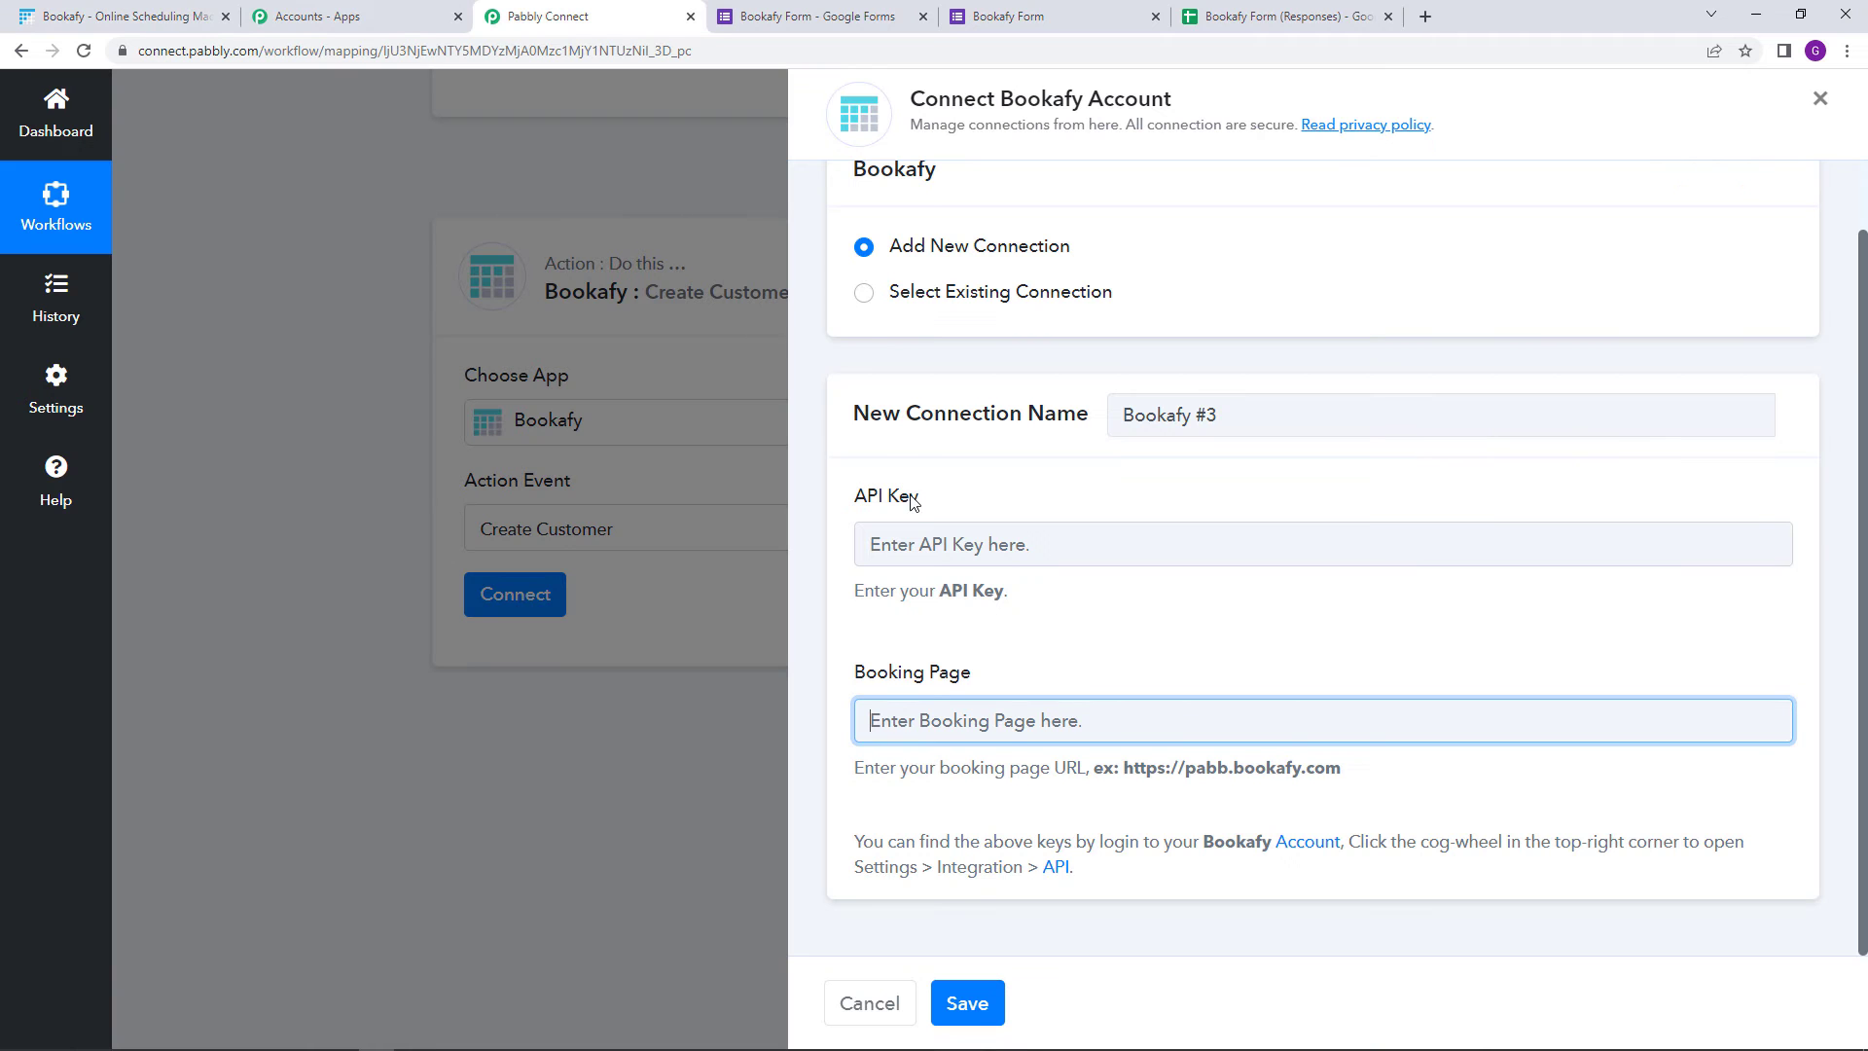
right_click(901, 551)
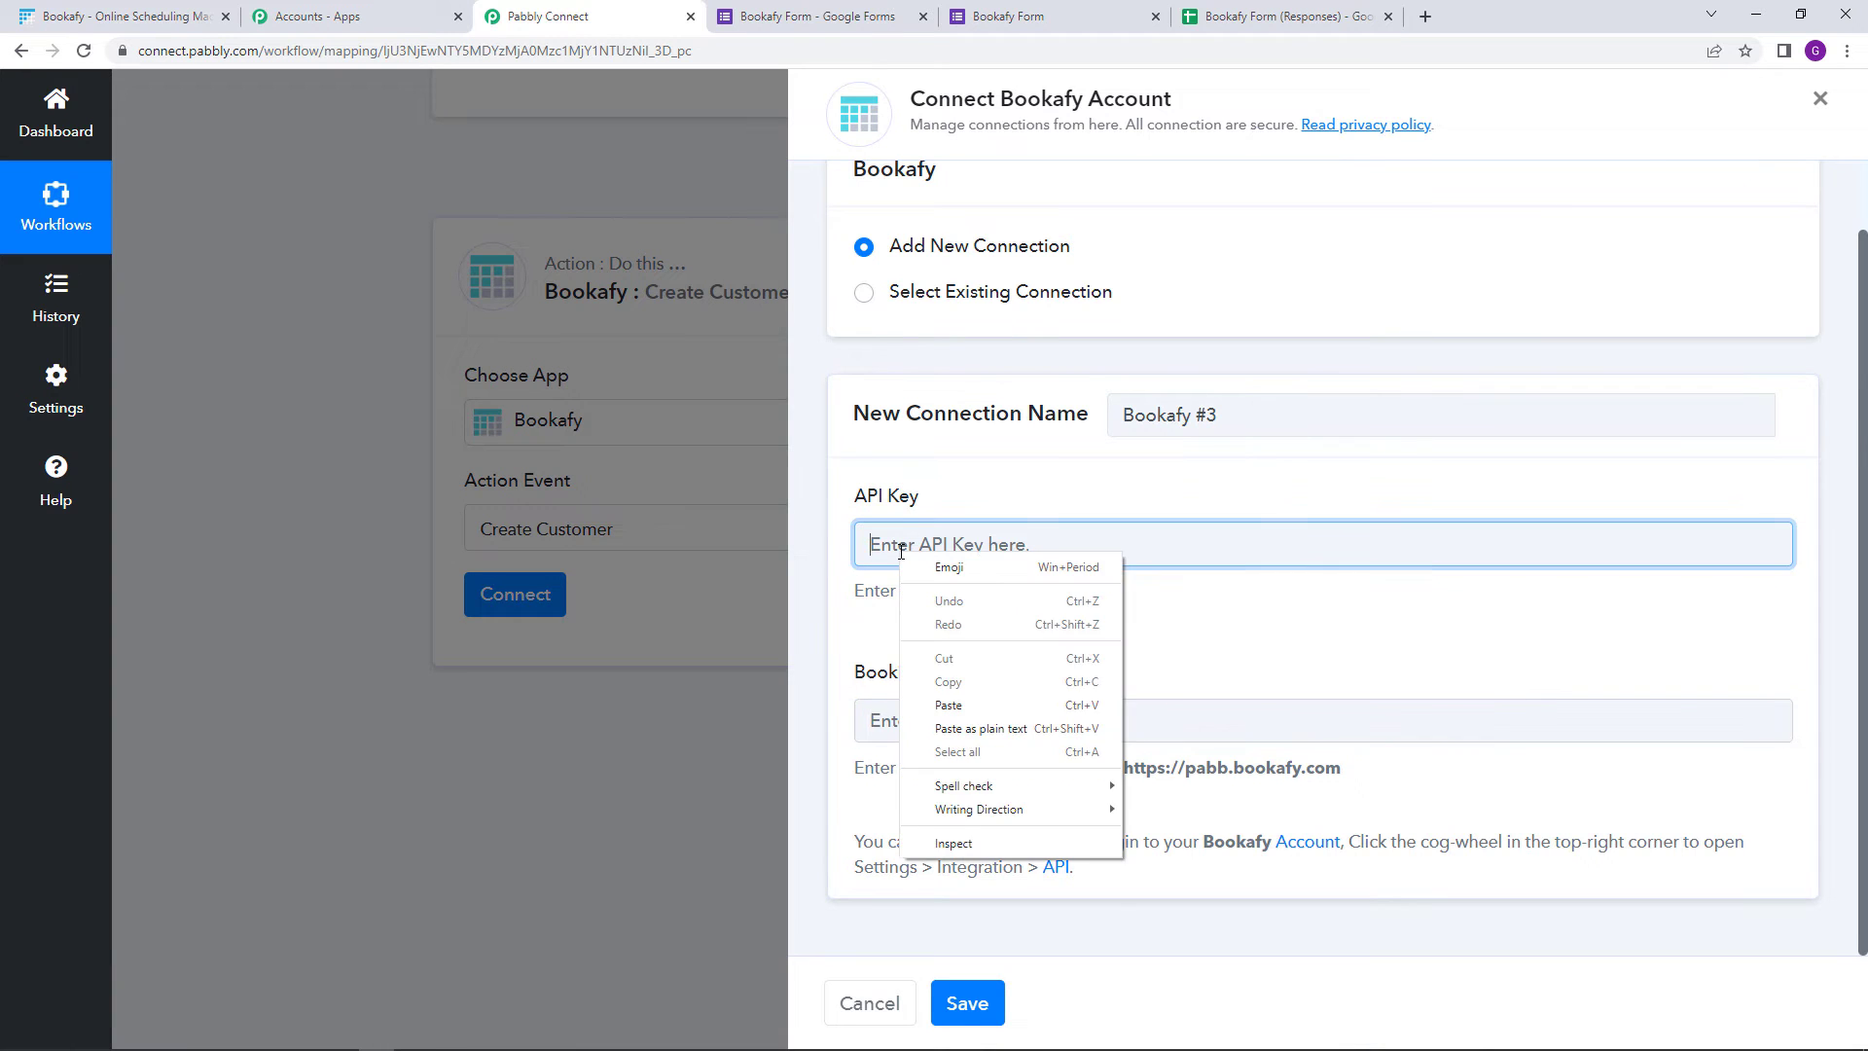
click(1051, 707)
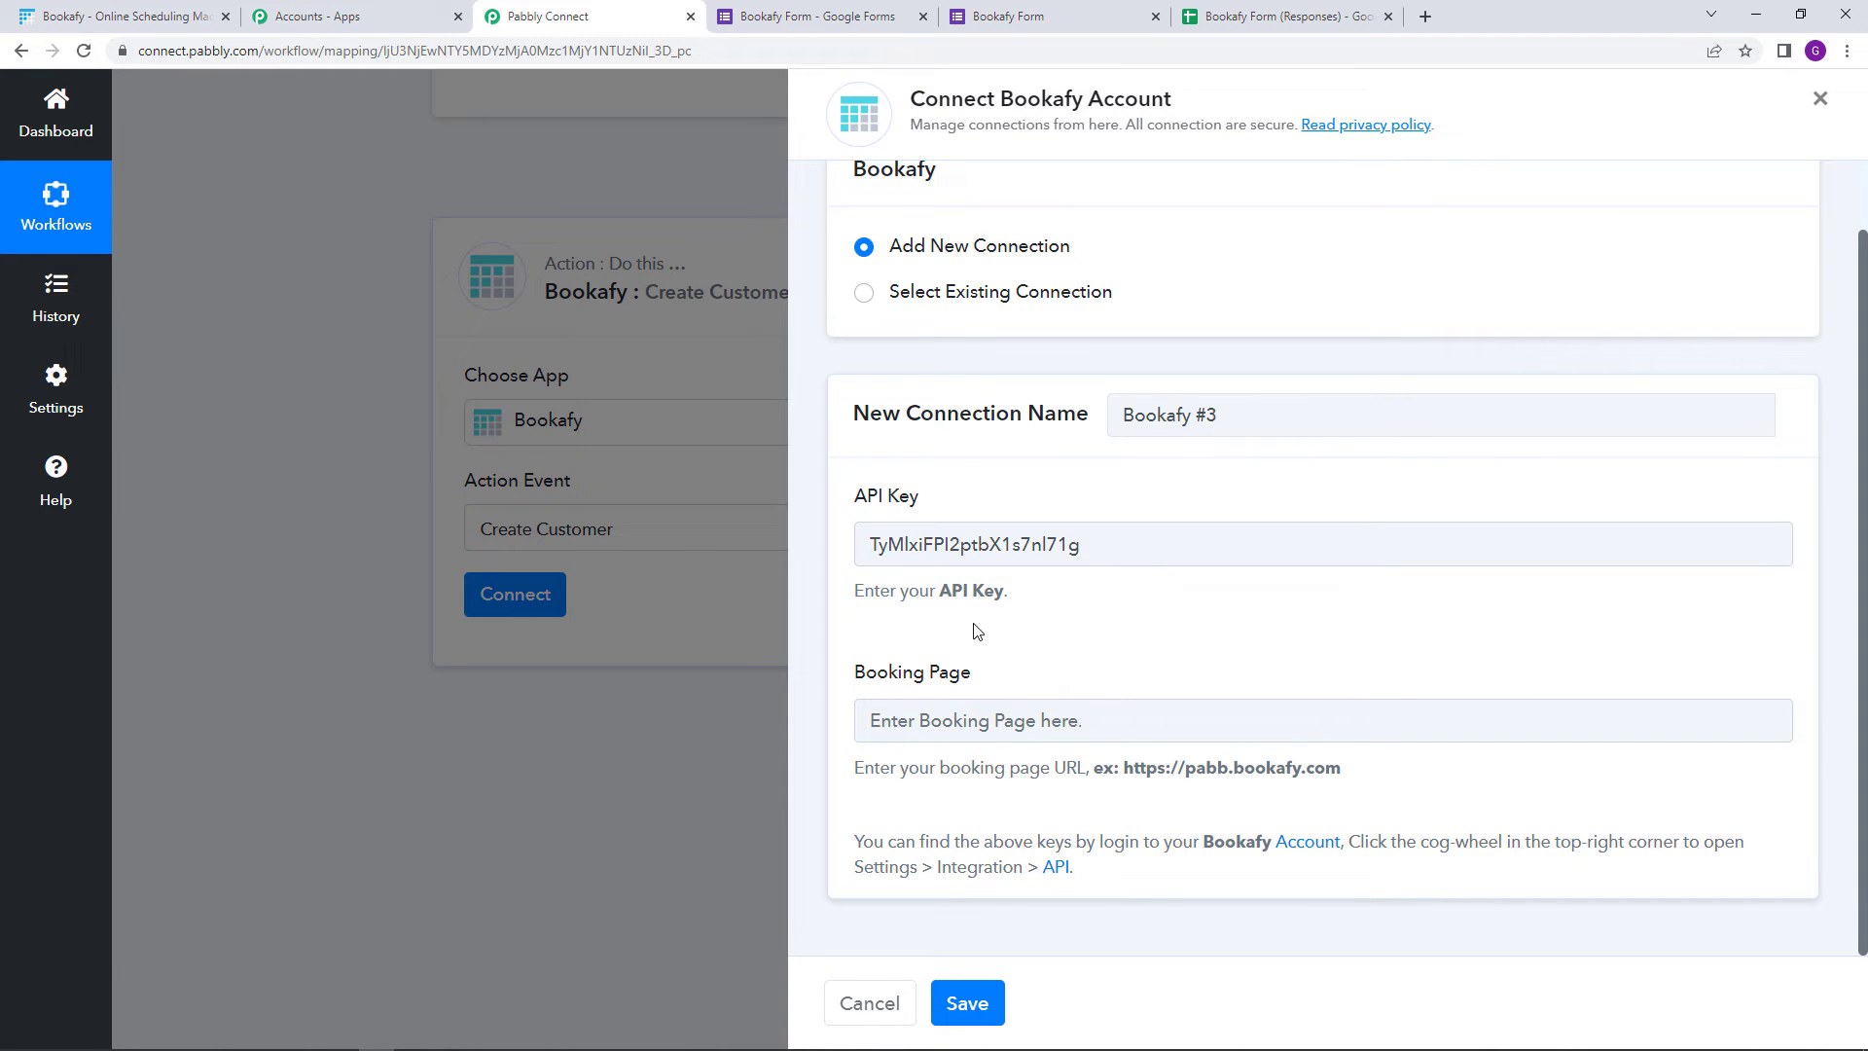
drag(858, 687, 986, 687)
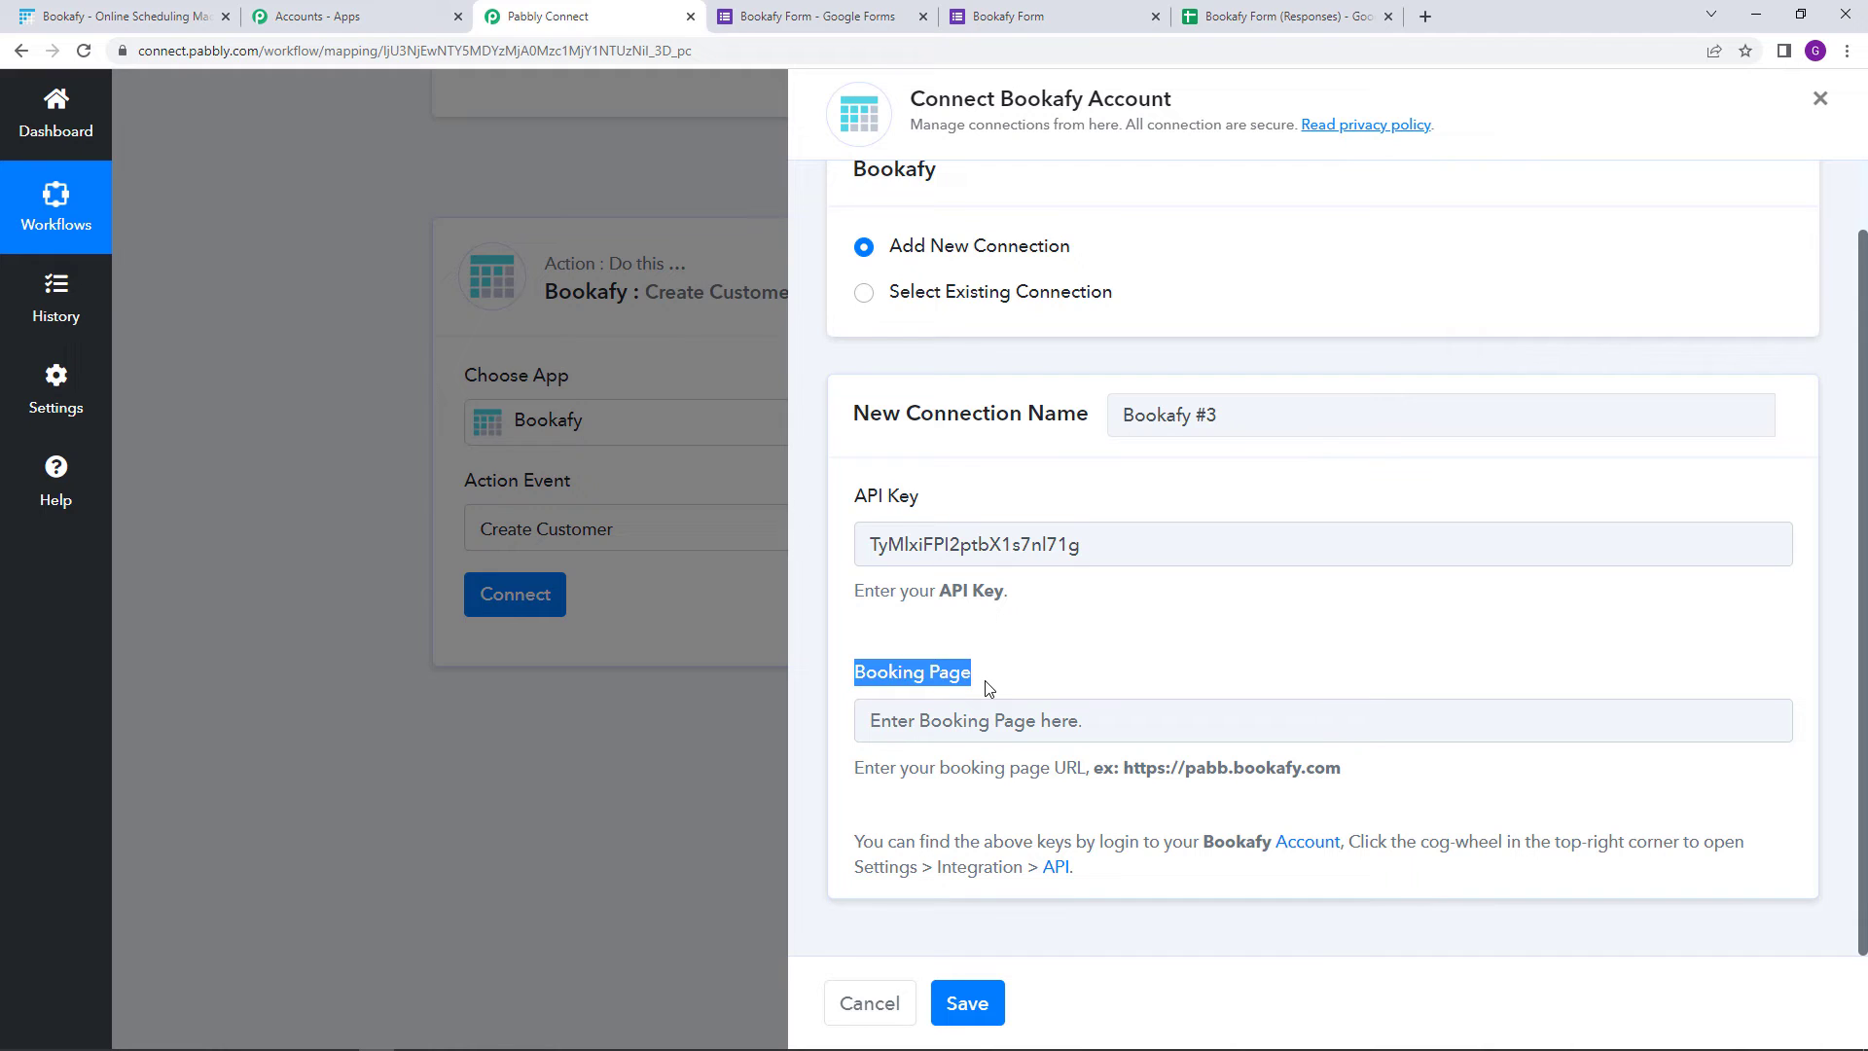
click(1104, 680)
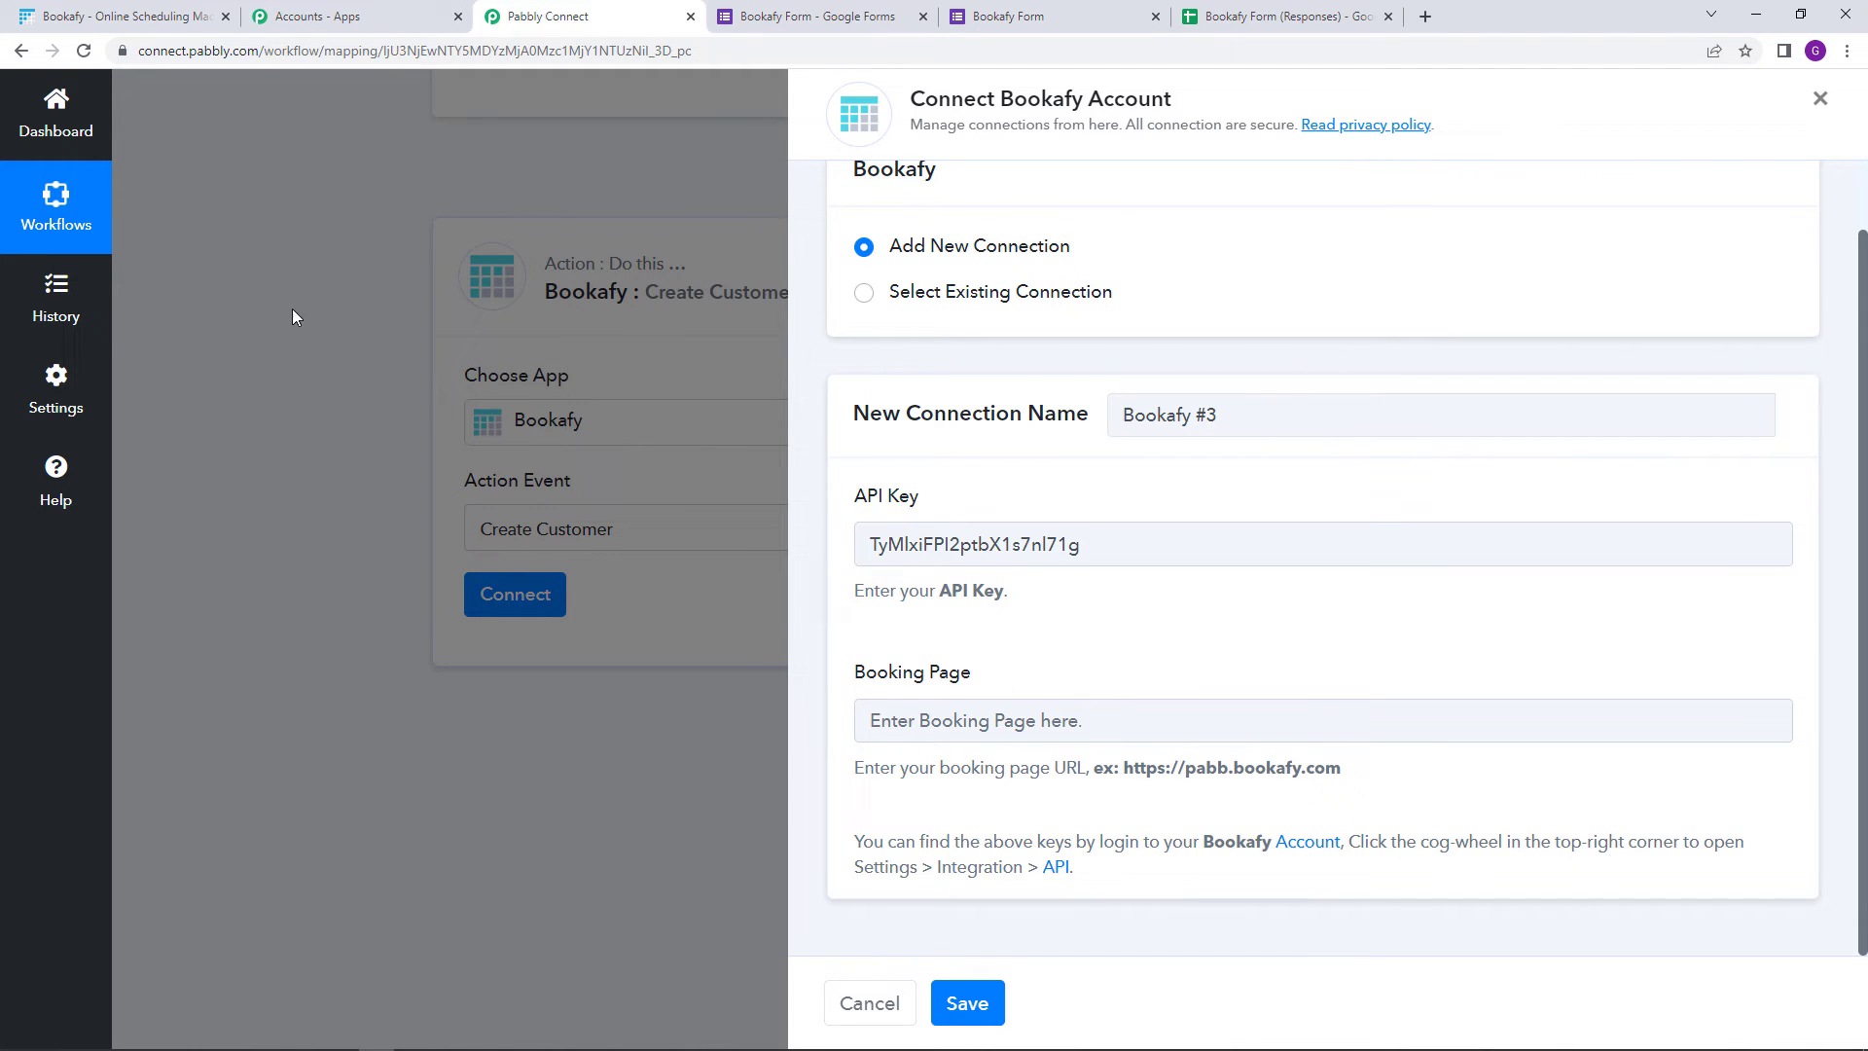
click(175, 16)
click(211, 54)
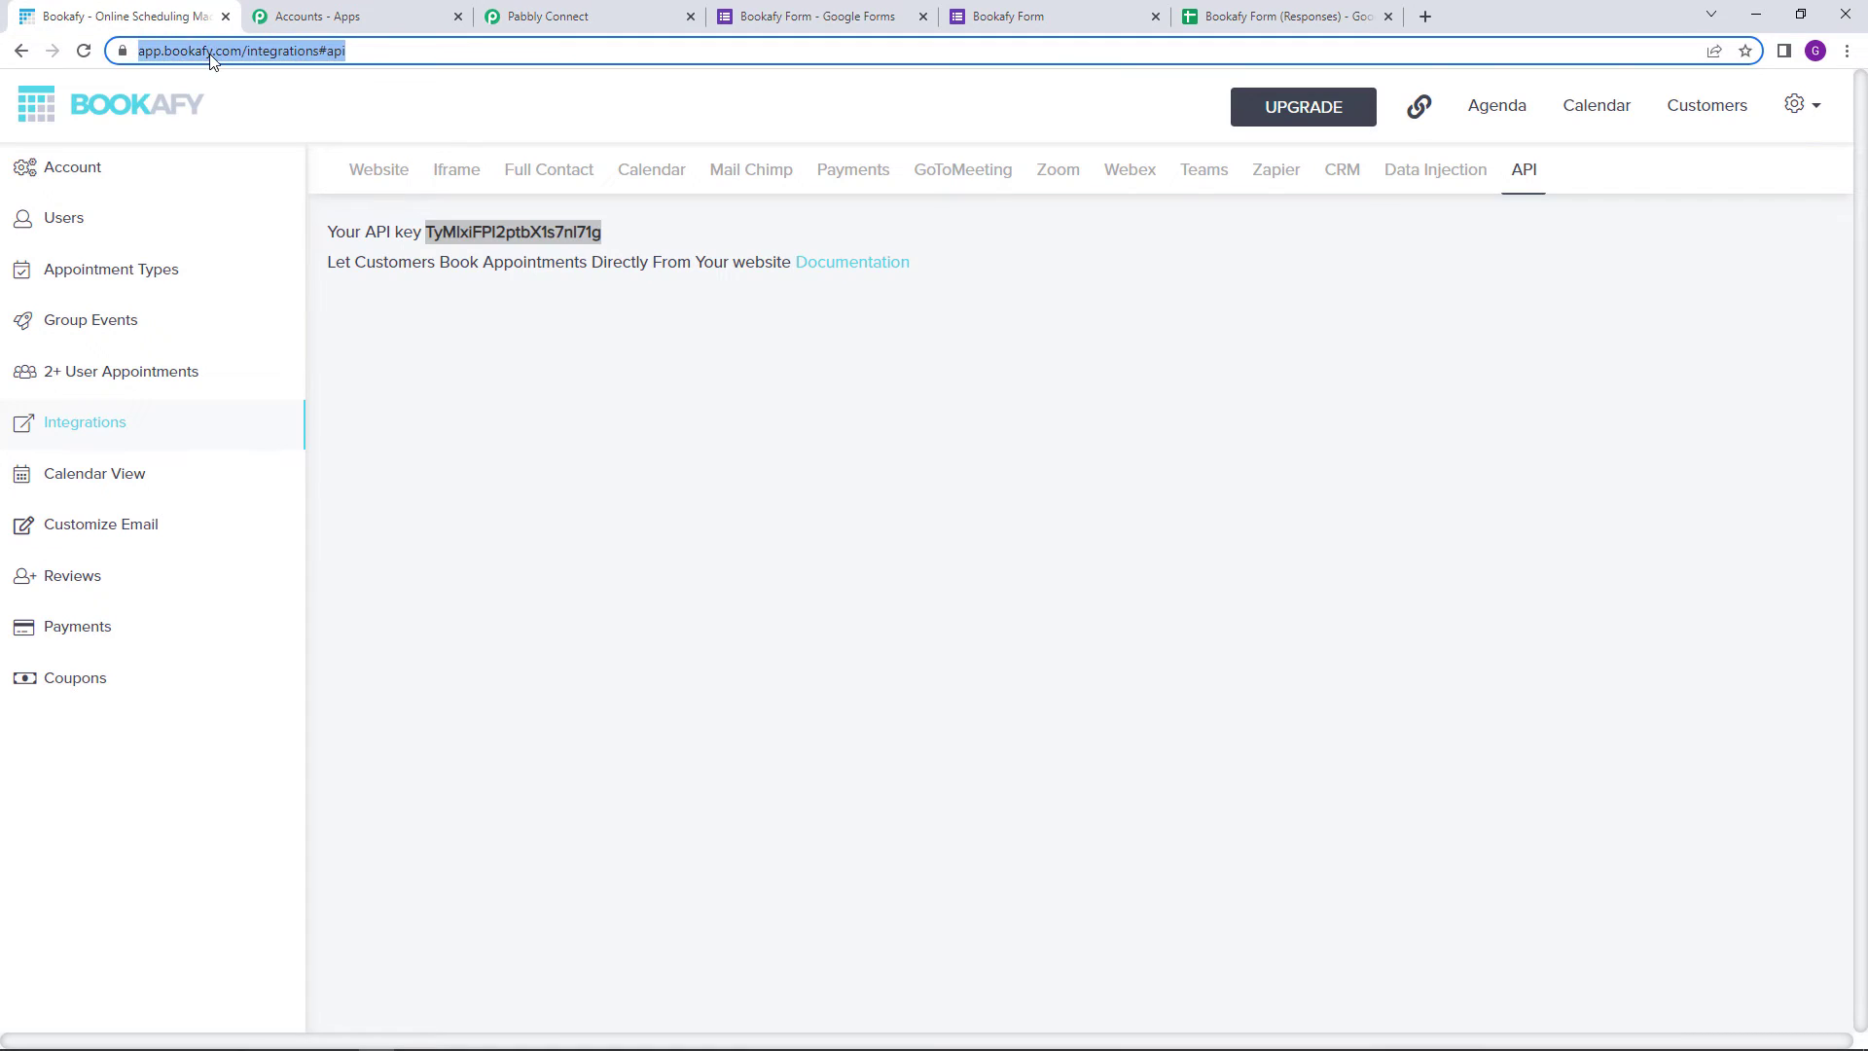
double_click(146, 54)
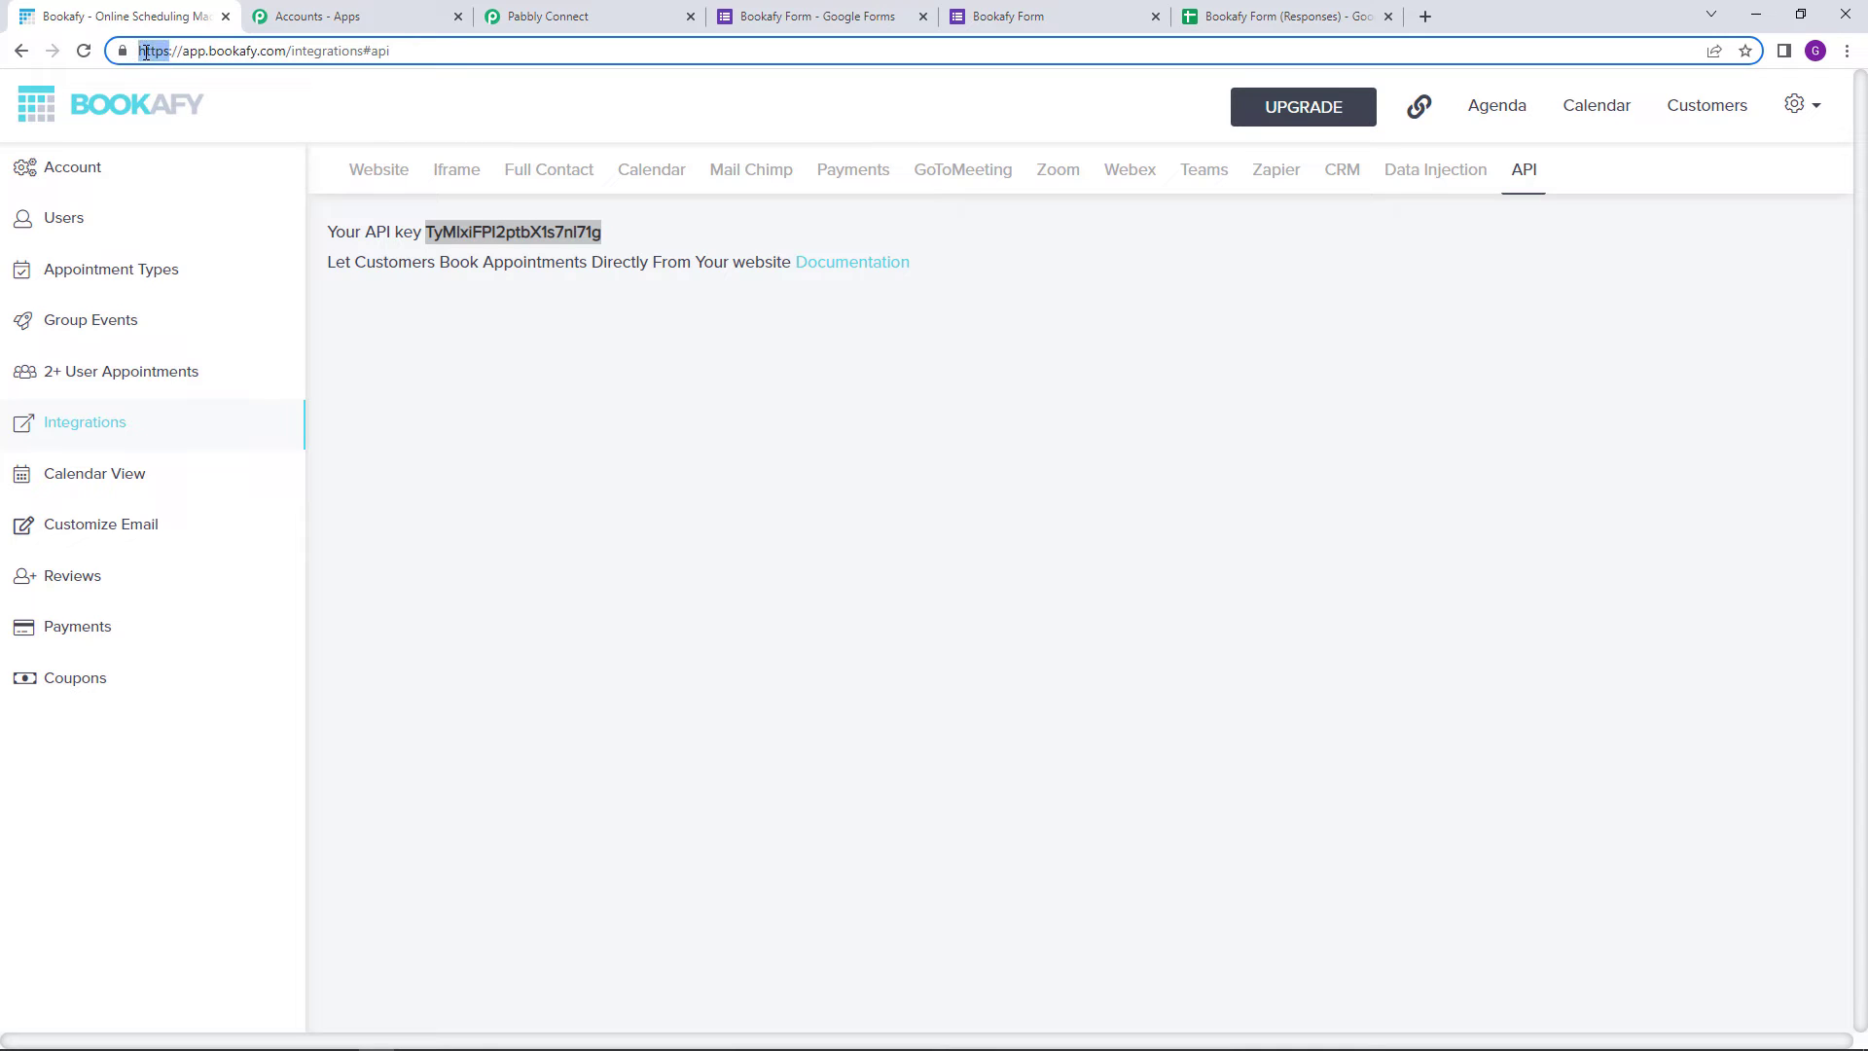
key(shift+Right)
key(shift+Right)
key(shift+Right)
key(shift+Right)
key(shift+Right)
key(shift+Right)
key(shift+Right)
key(shift+Right)
key(shift+Right)
key(shift+Right)
key(shift+Right)
key(shift+Right)
key(shift+Right)
key(shift+Right)
key(shift+Right)
key(shift+Right)
key(shift+Right)
key(shift+Right)
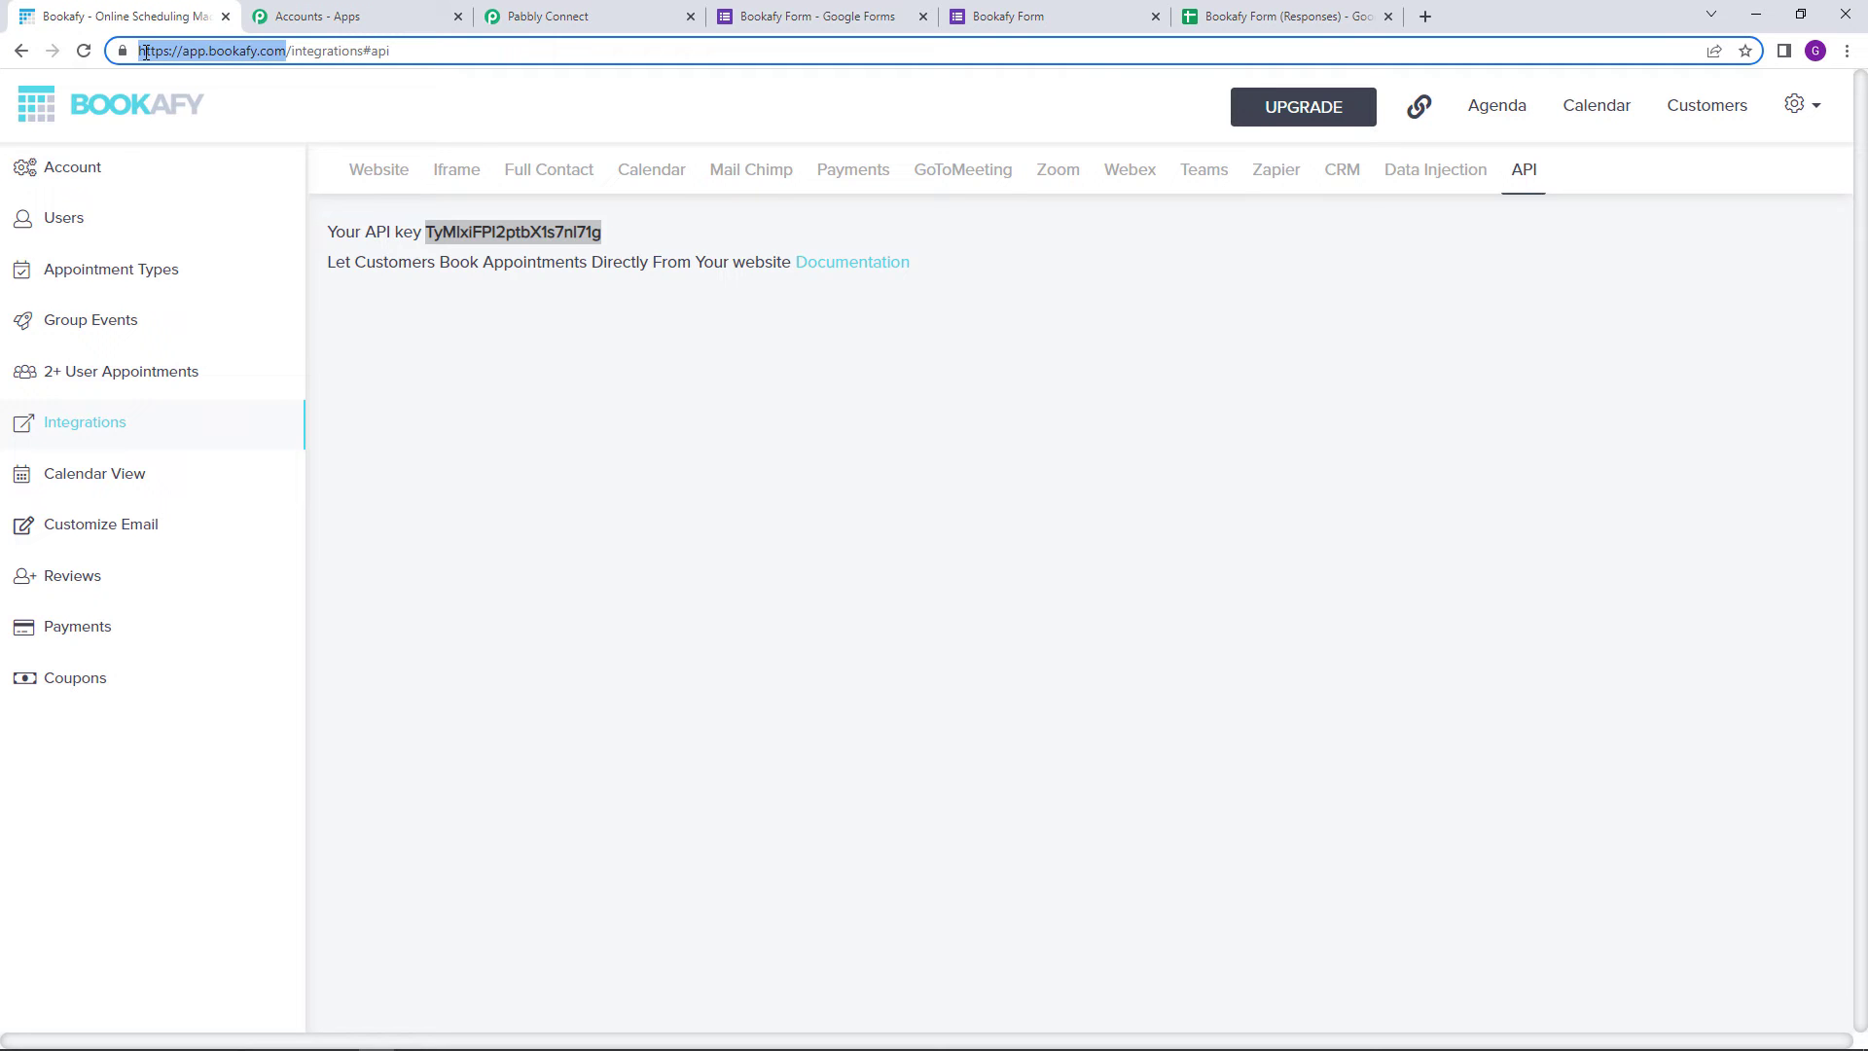
click(548, 16)
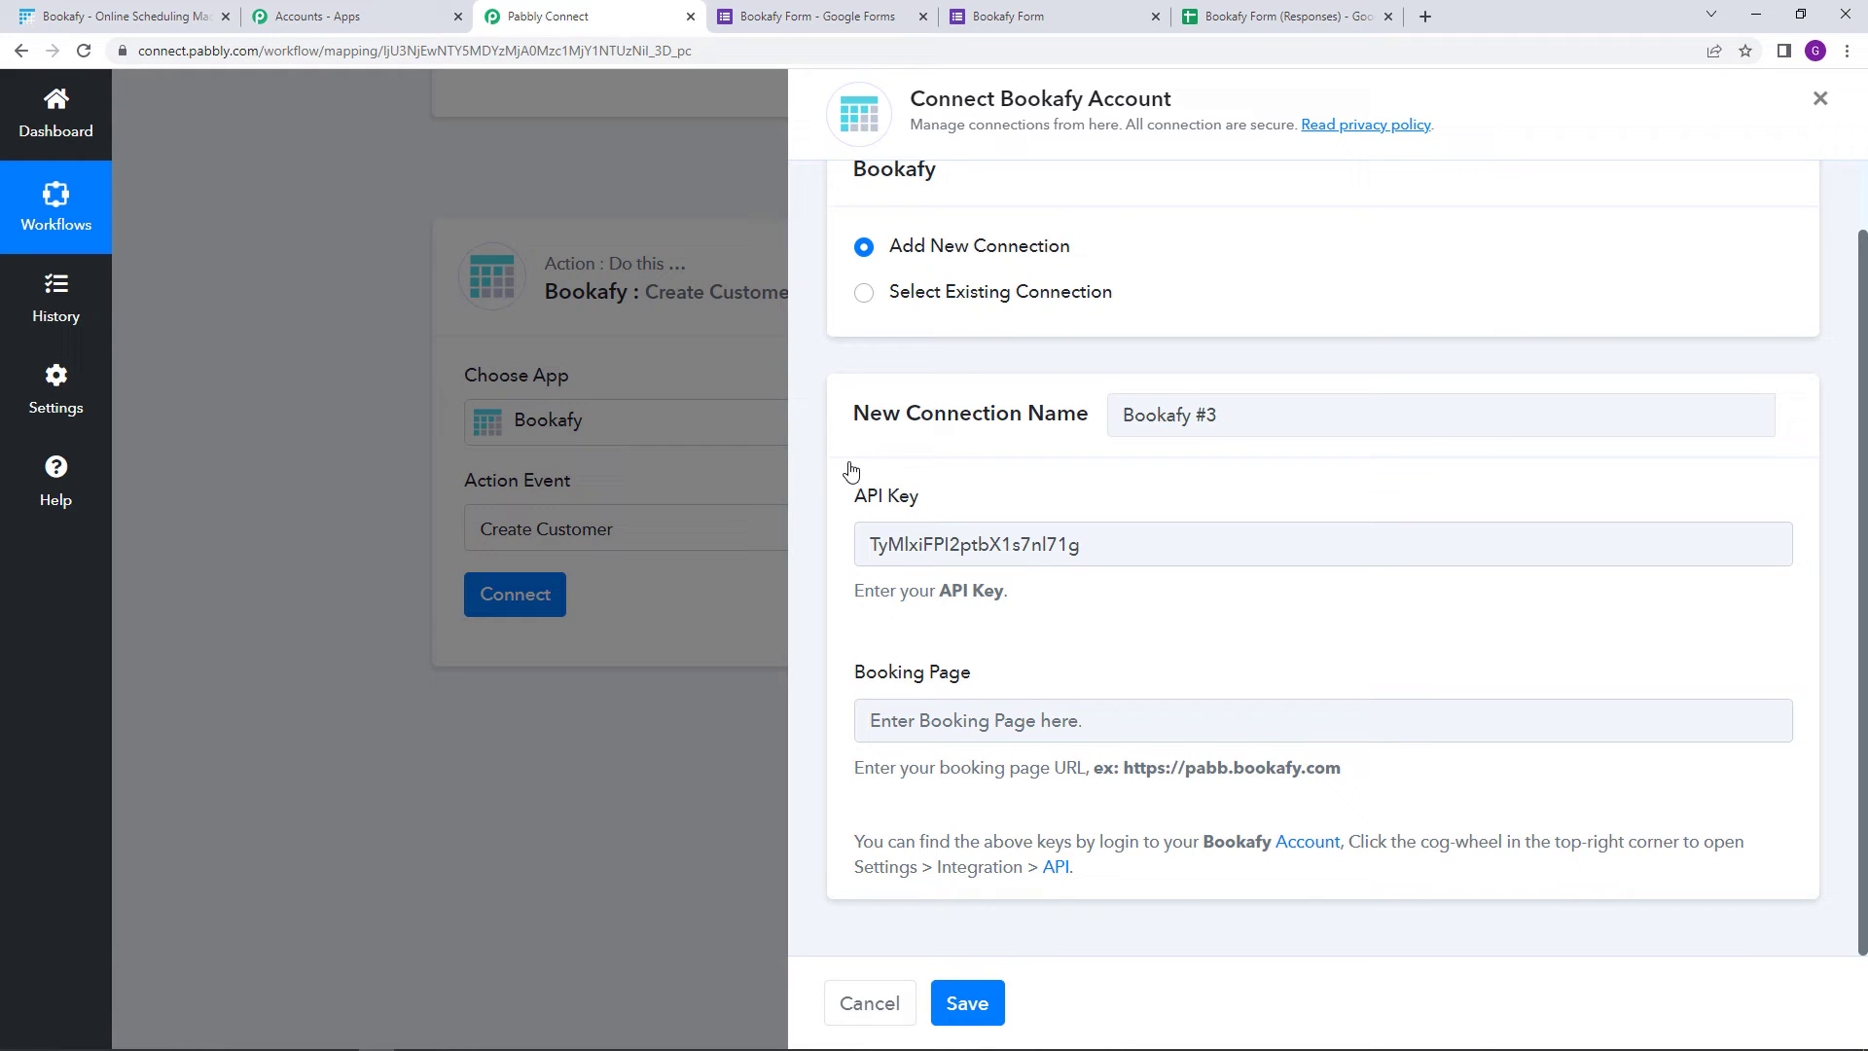
right_click(953, 720)
click(995, 869)
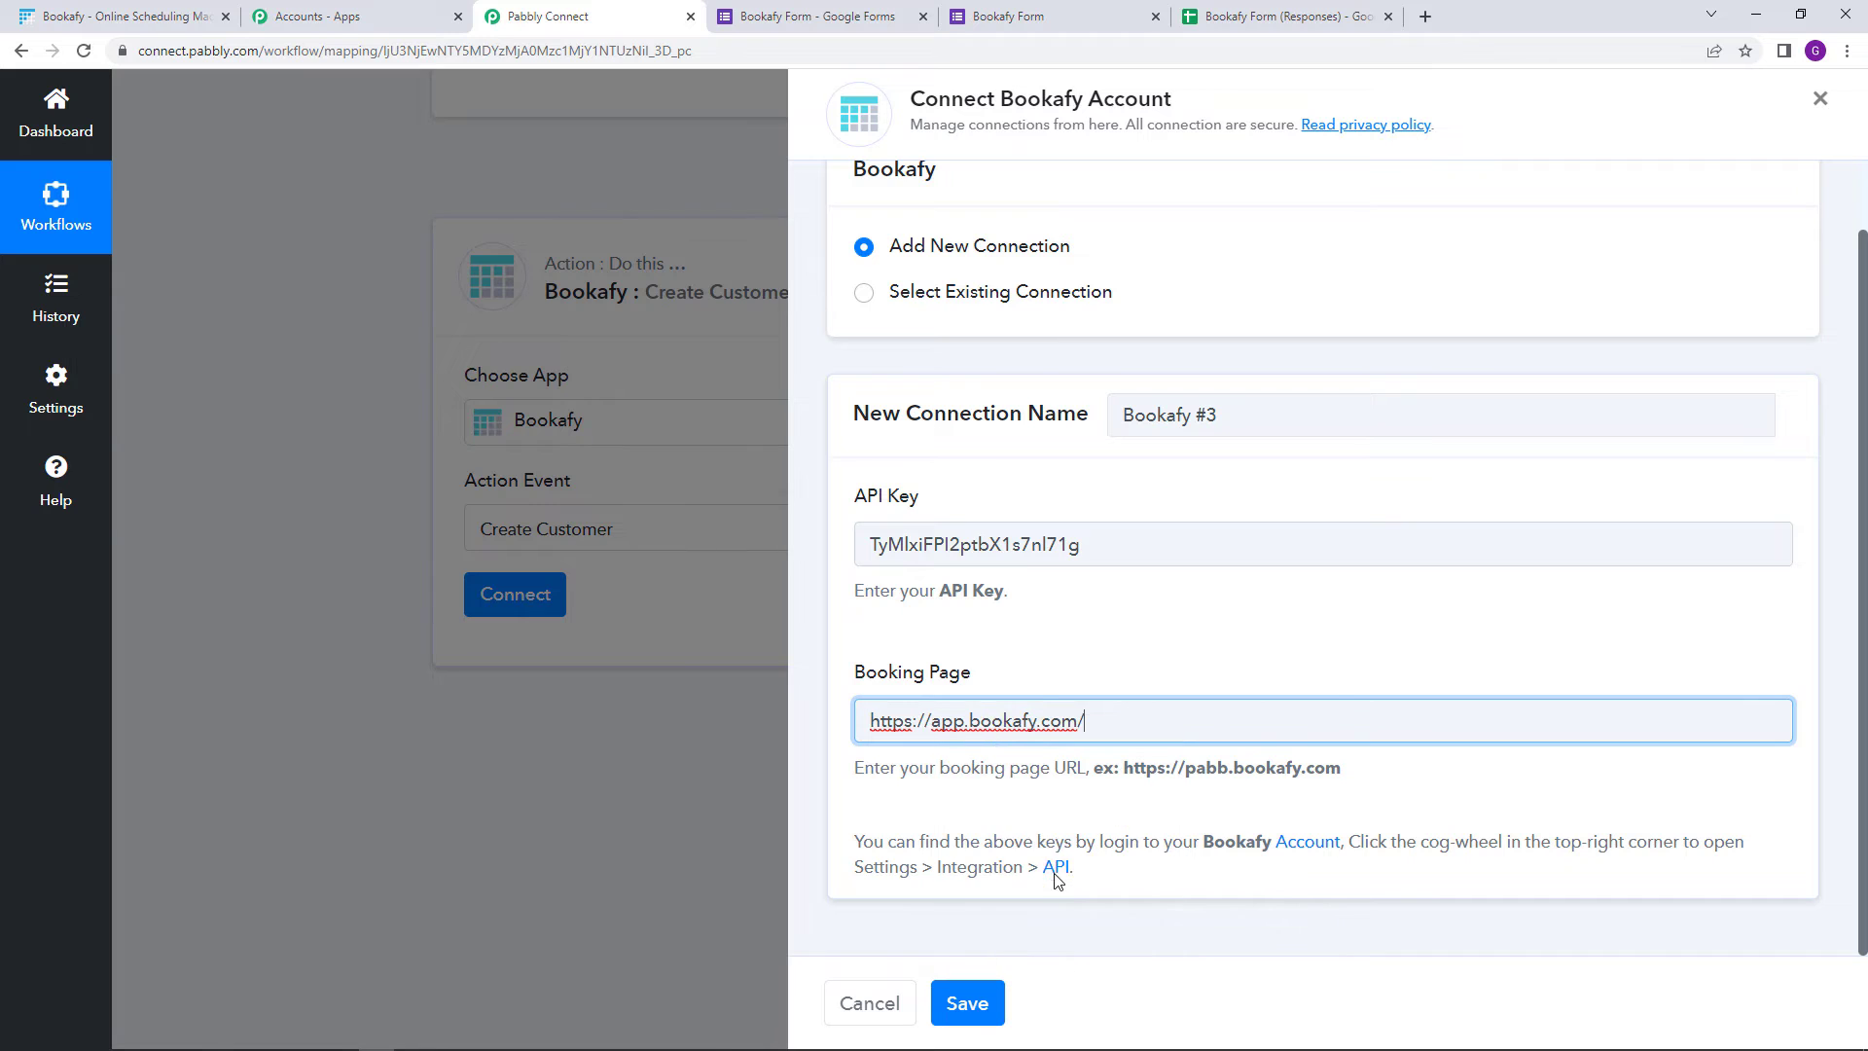
click(1030, 820)
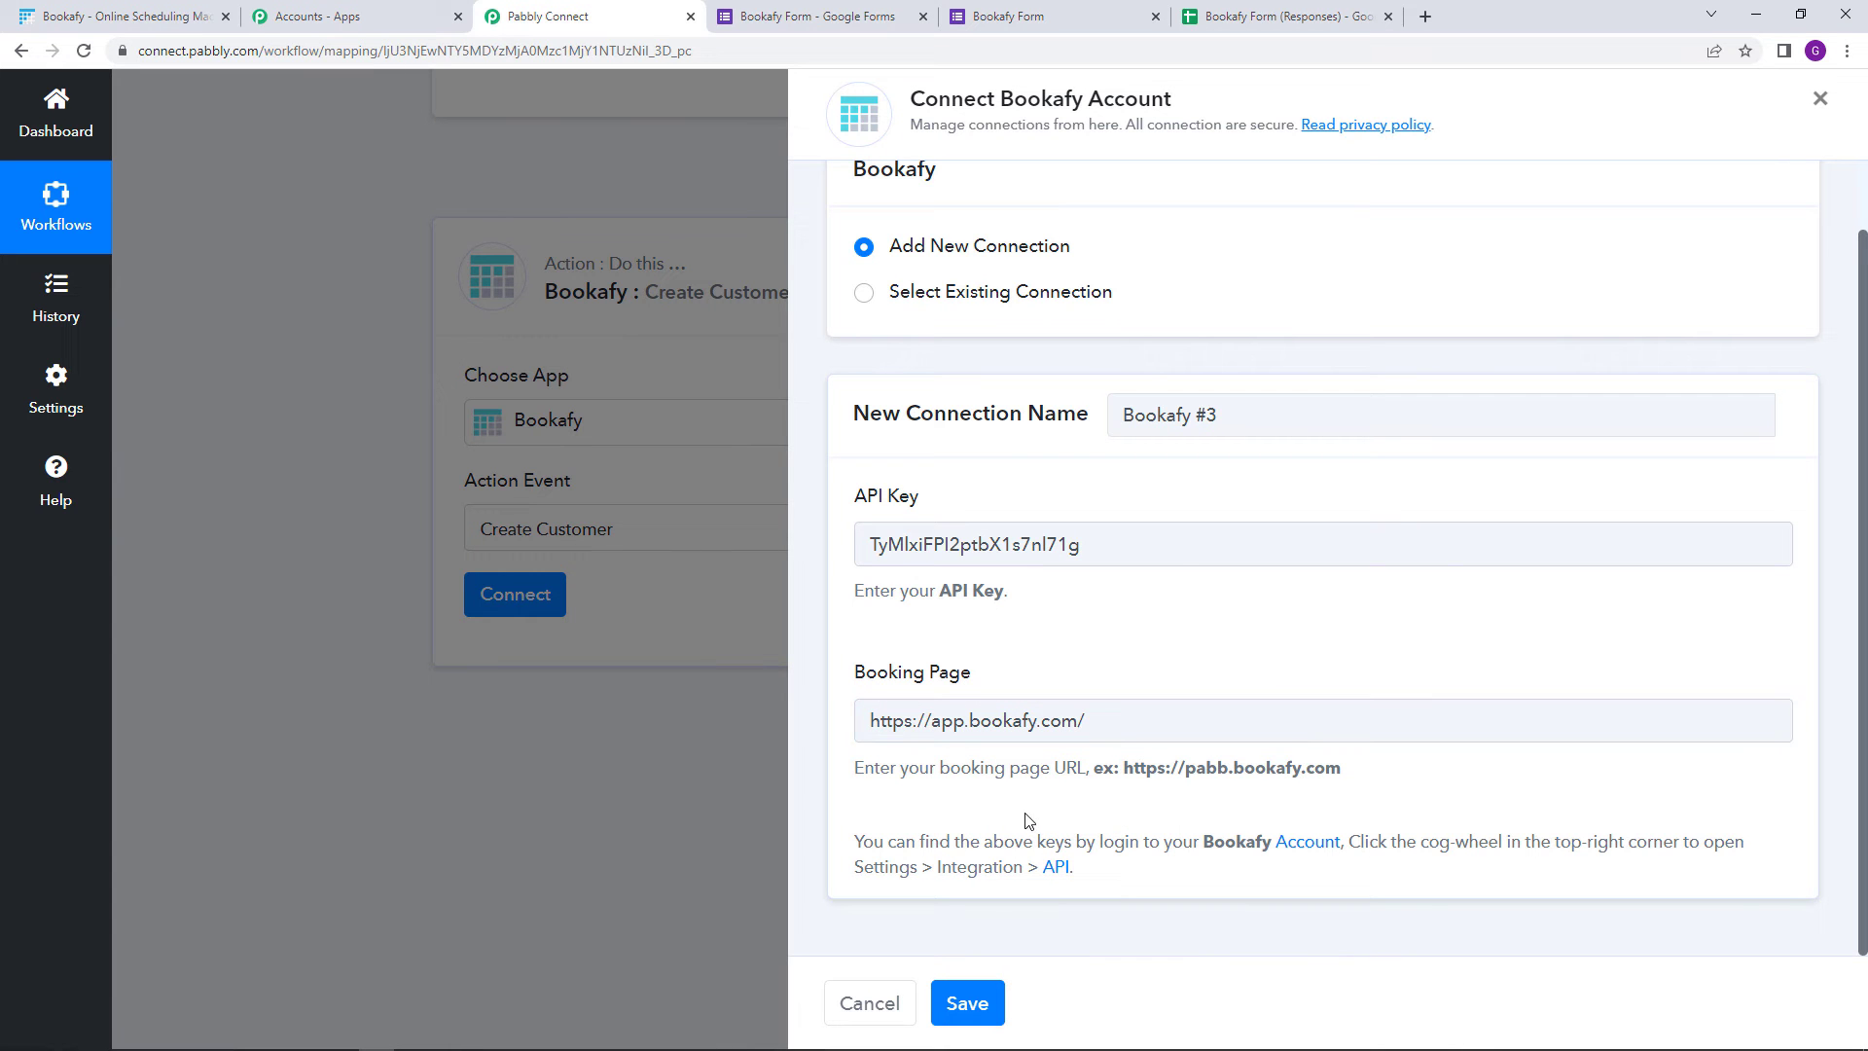
click(988, 1006)
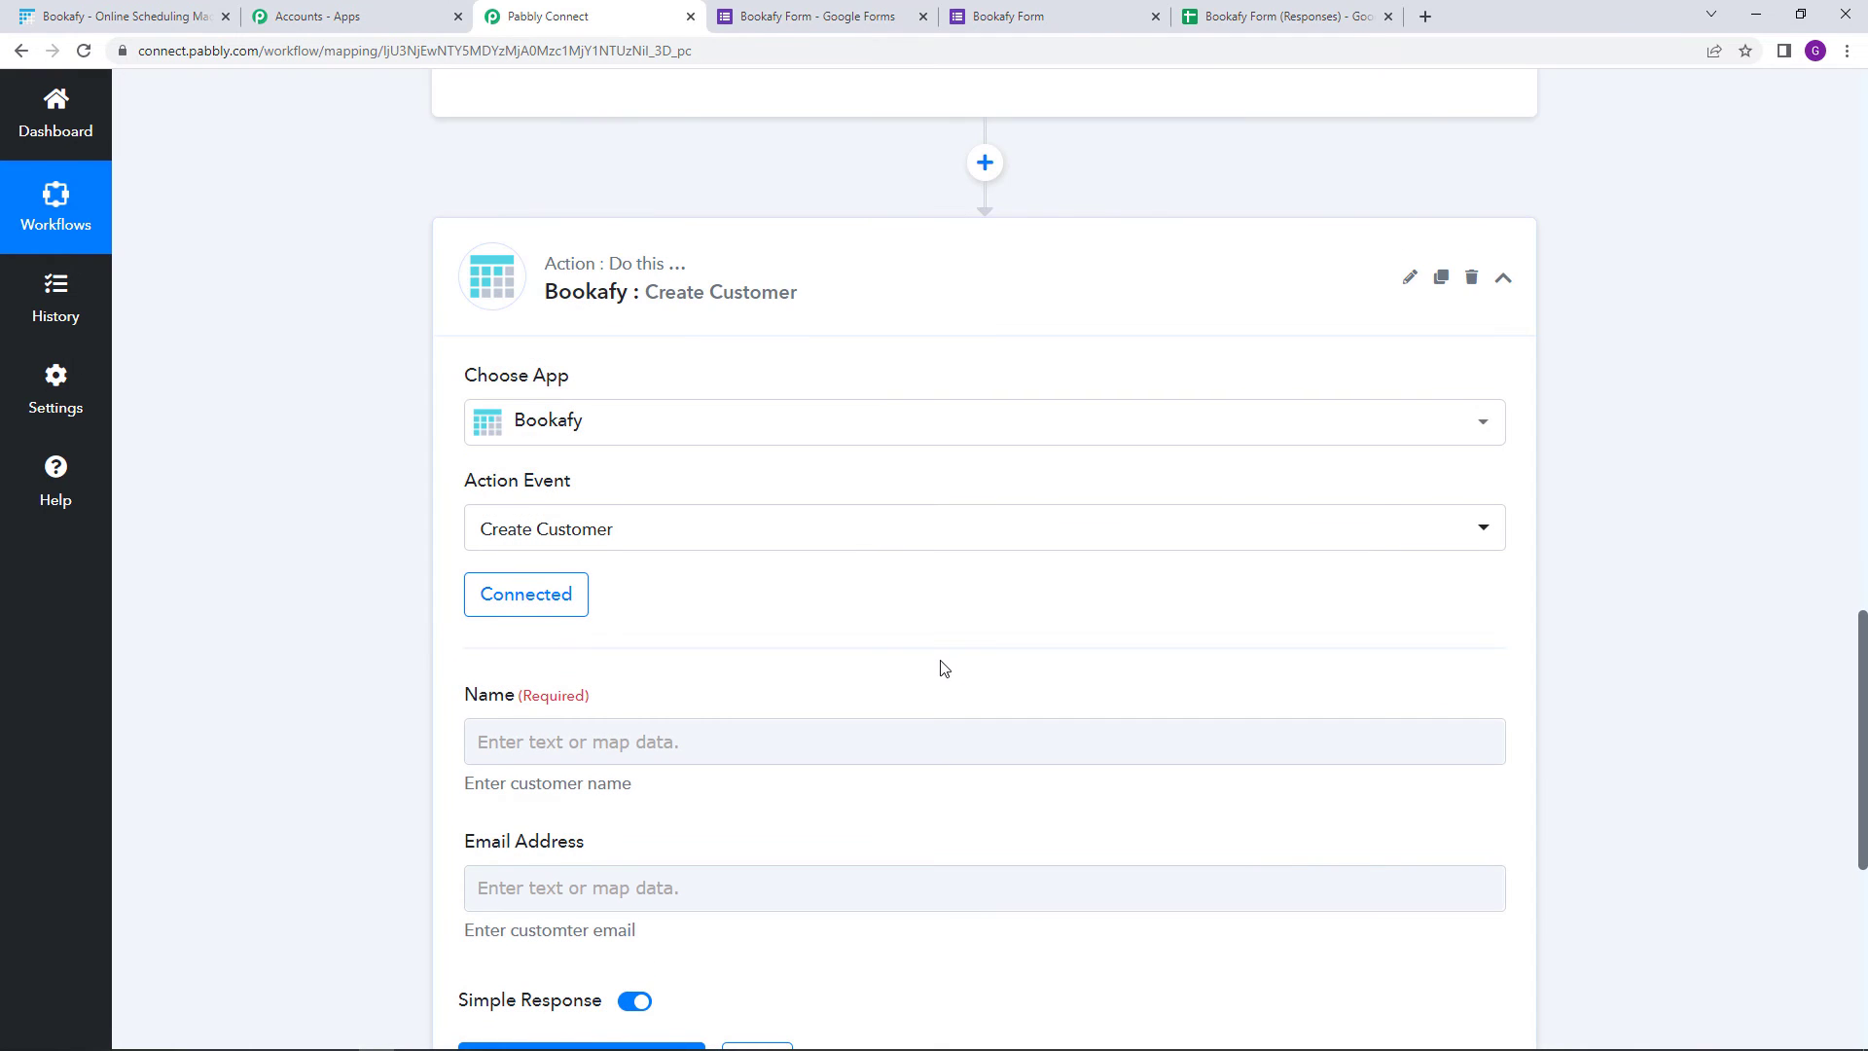
Examine the customer Name and Email Address fields that the Create Customer action offers for mapping
scroll(943, 667, down, 2)
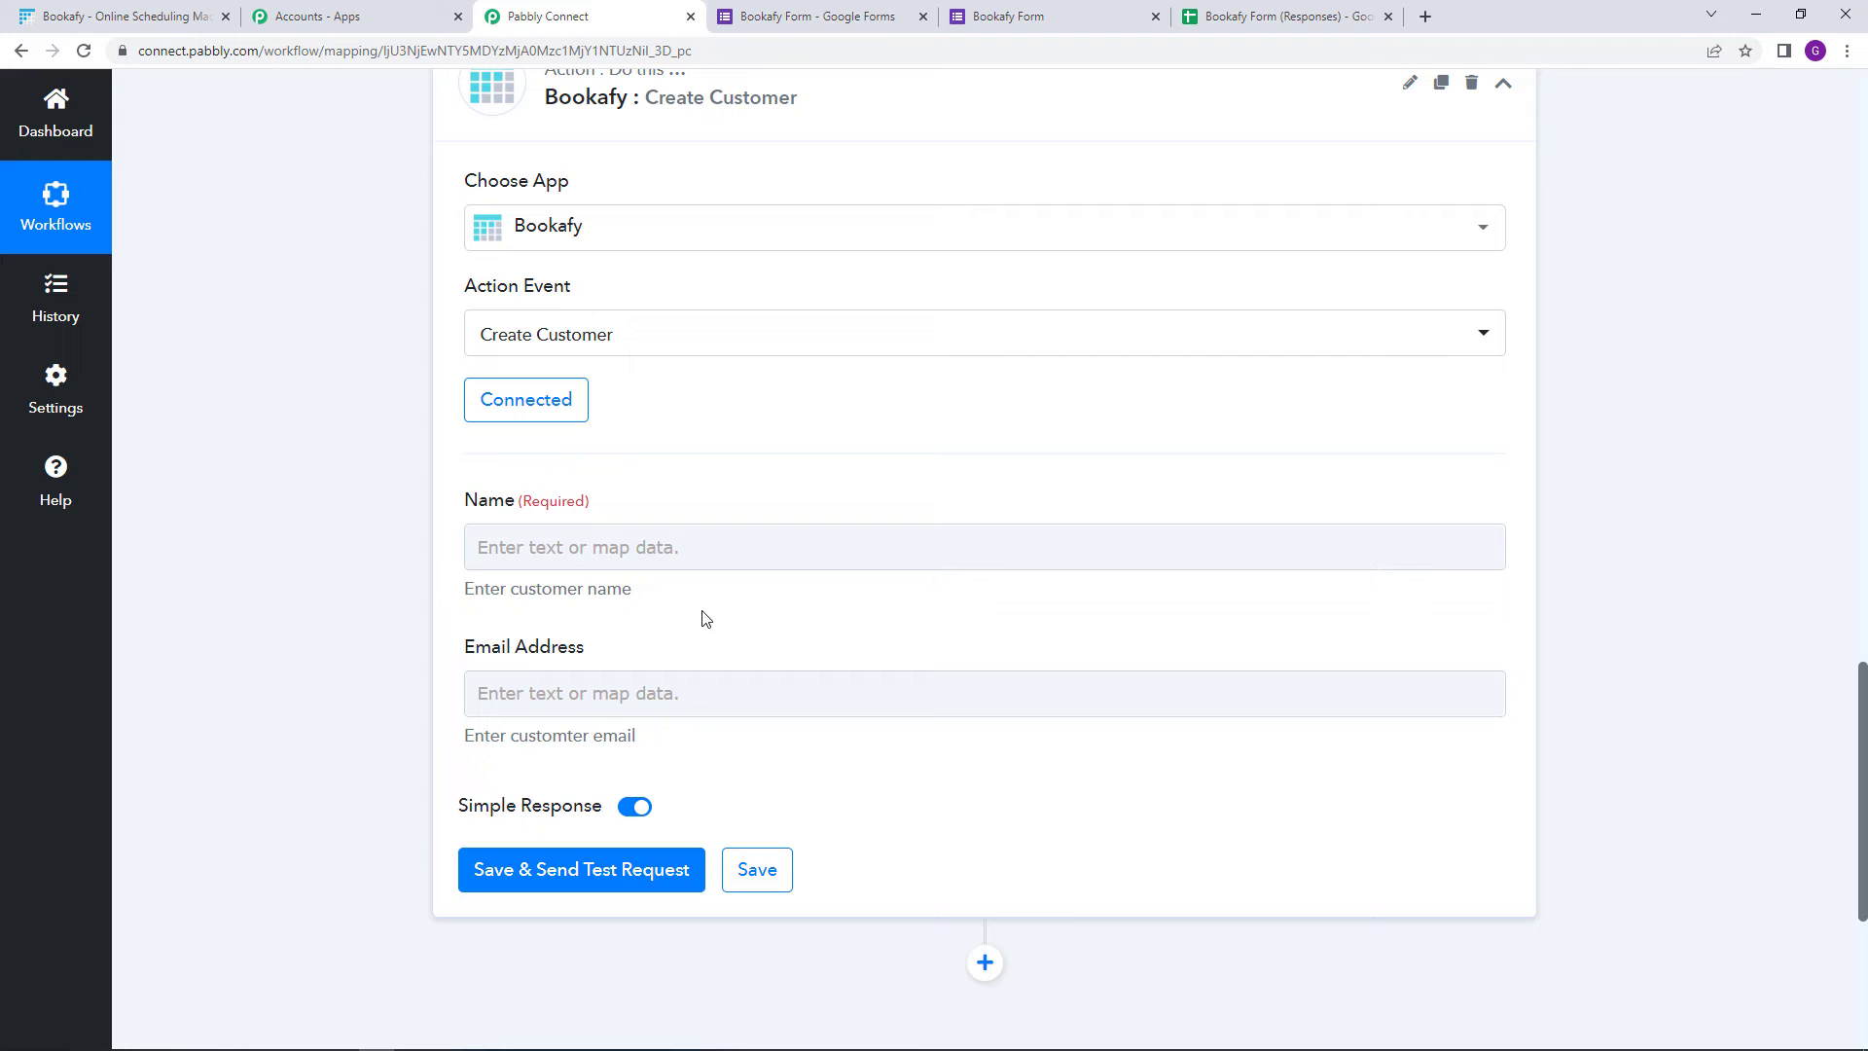
scroll(769, 524, up, 1)
scroll(765, 525, down, 1)
drag(465, 500, 646, 509)
click(478, 658)
drag(478, 657, 611, 655)
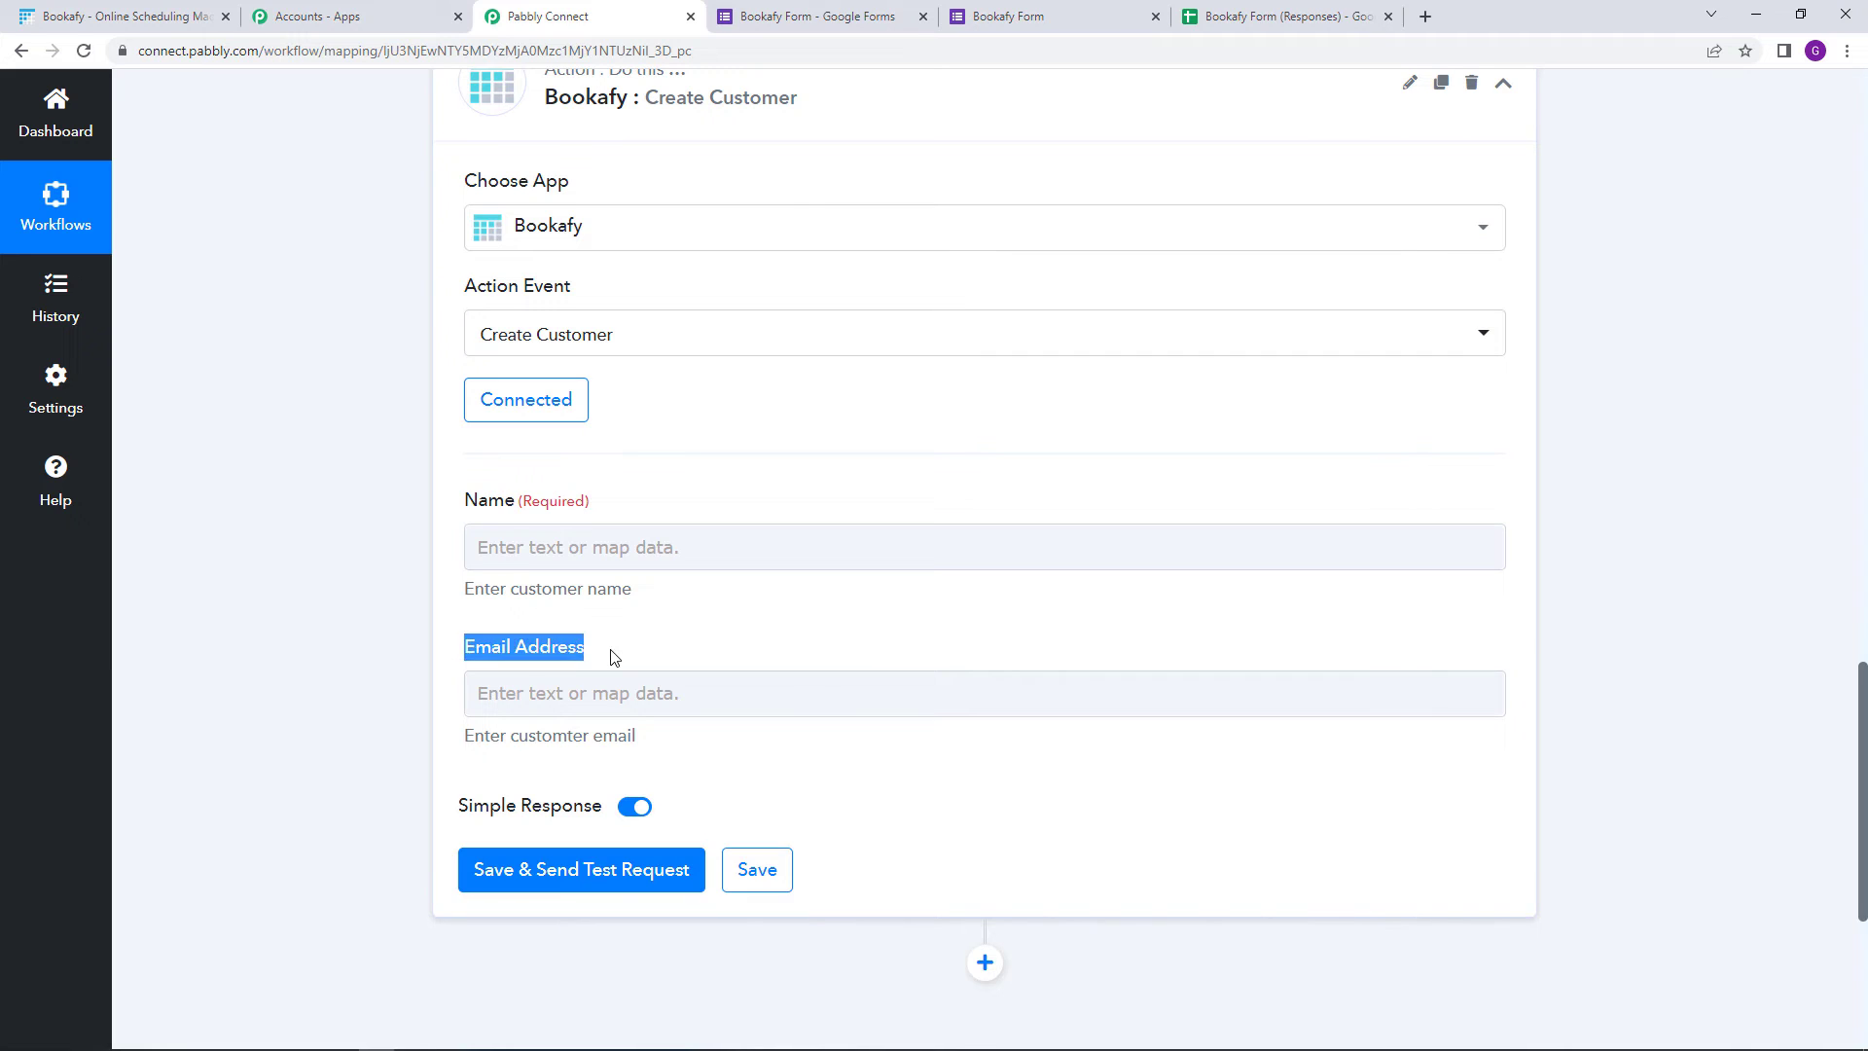
click(779, 647)
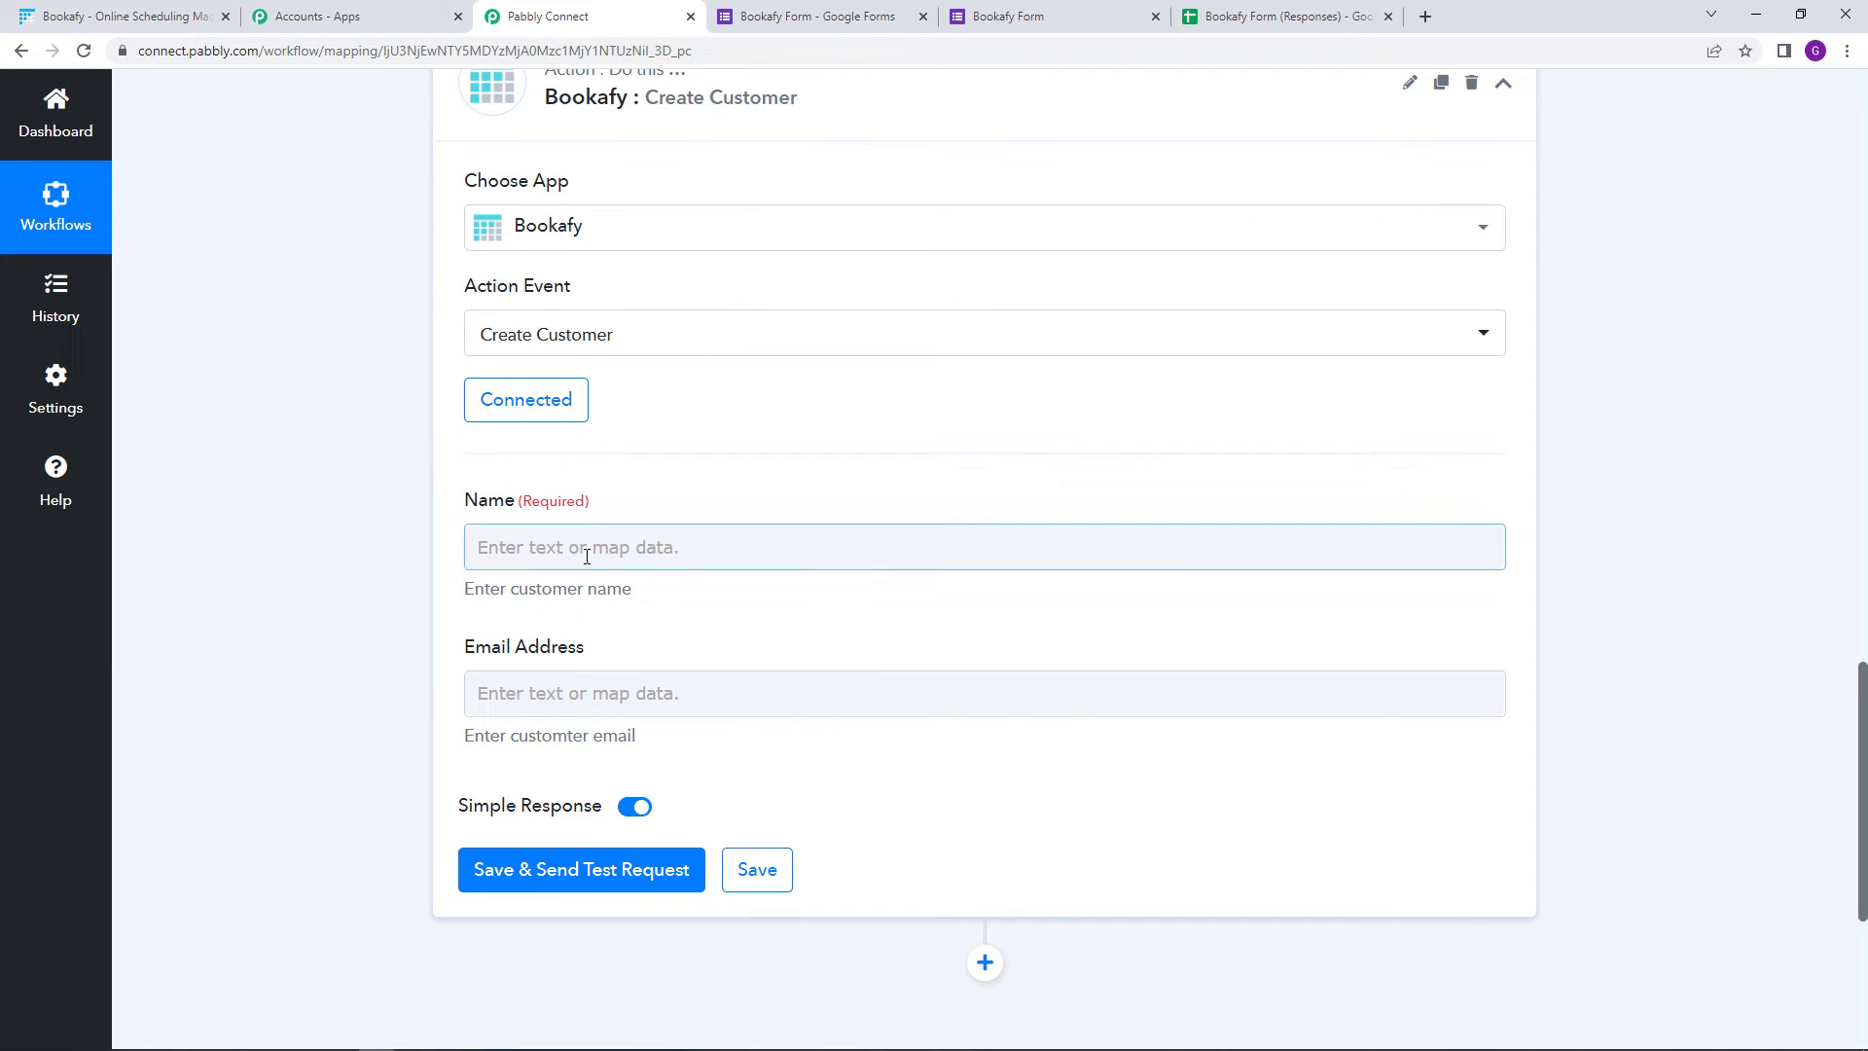
click(655, 697)
click(744, 652)
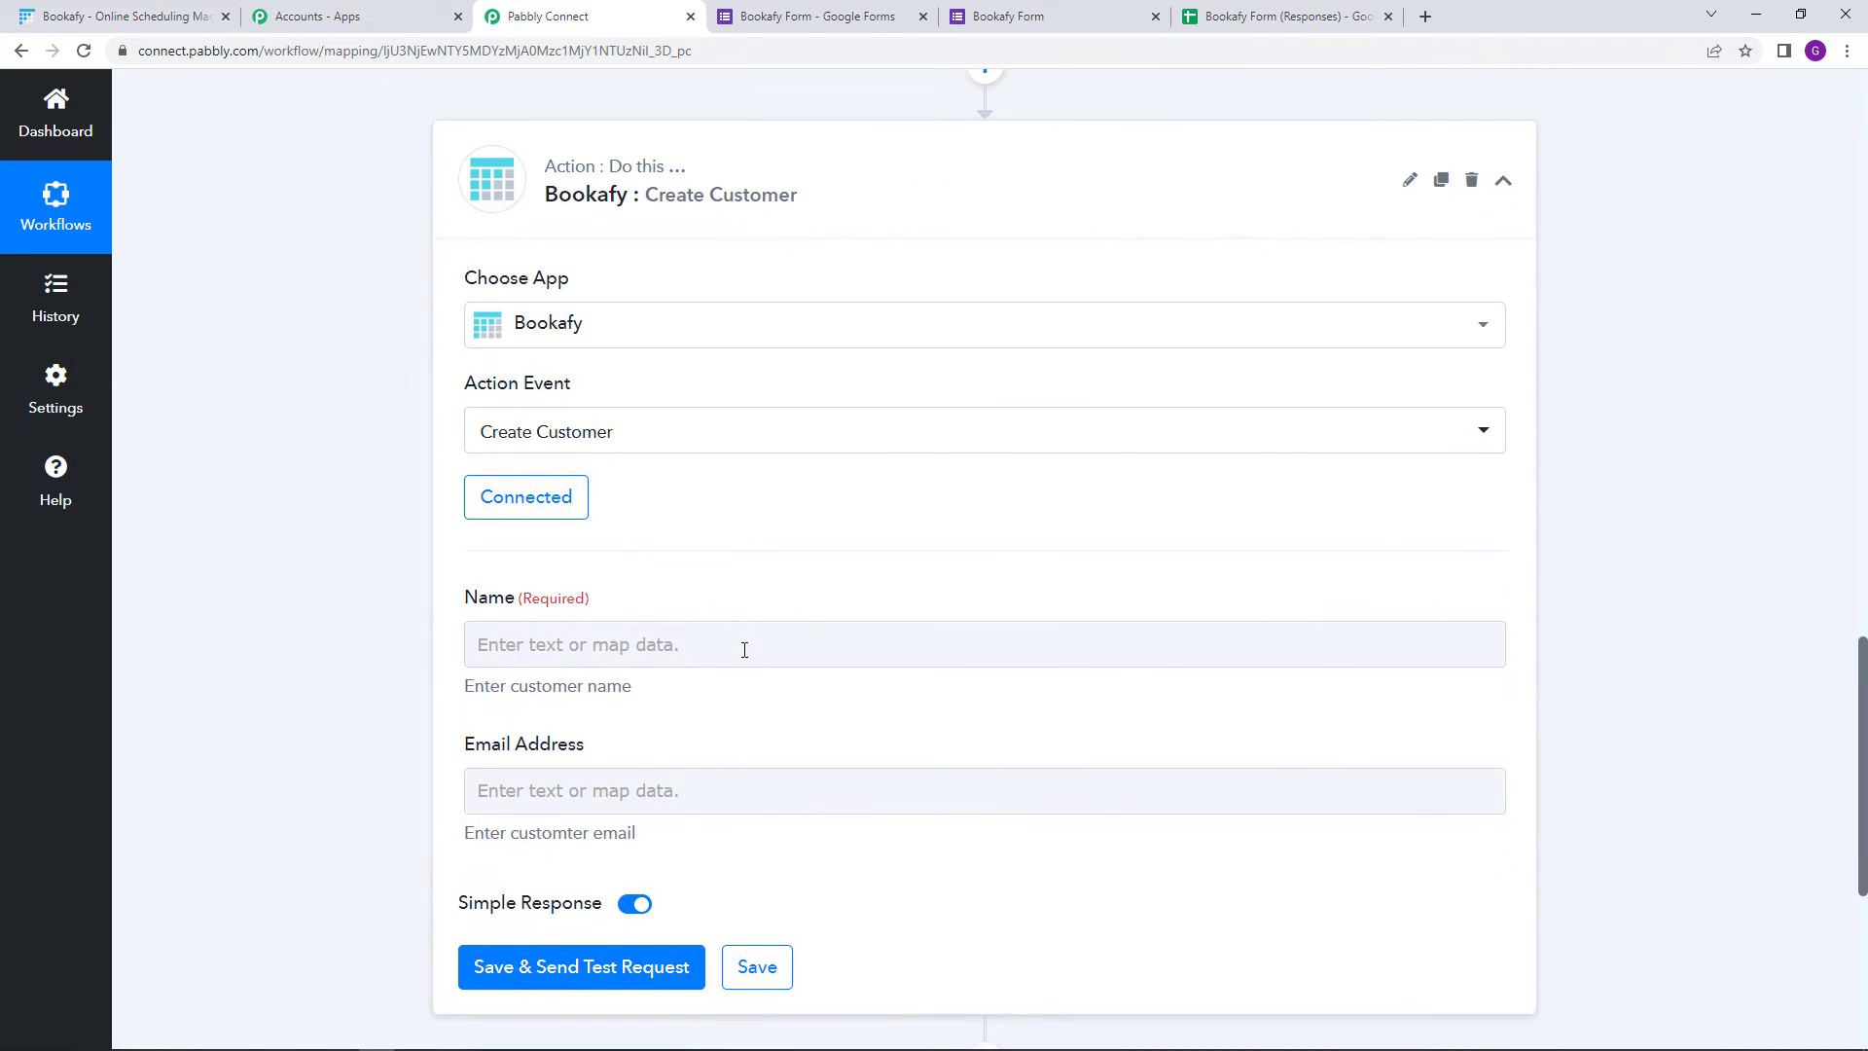
Map the customer Name field to the Full Name value from the Google Forms response
click(521, 666)
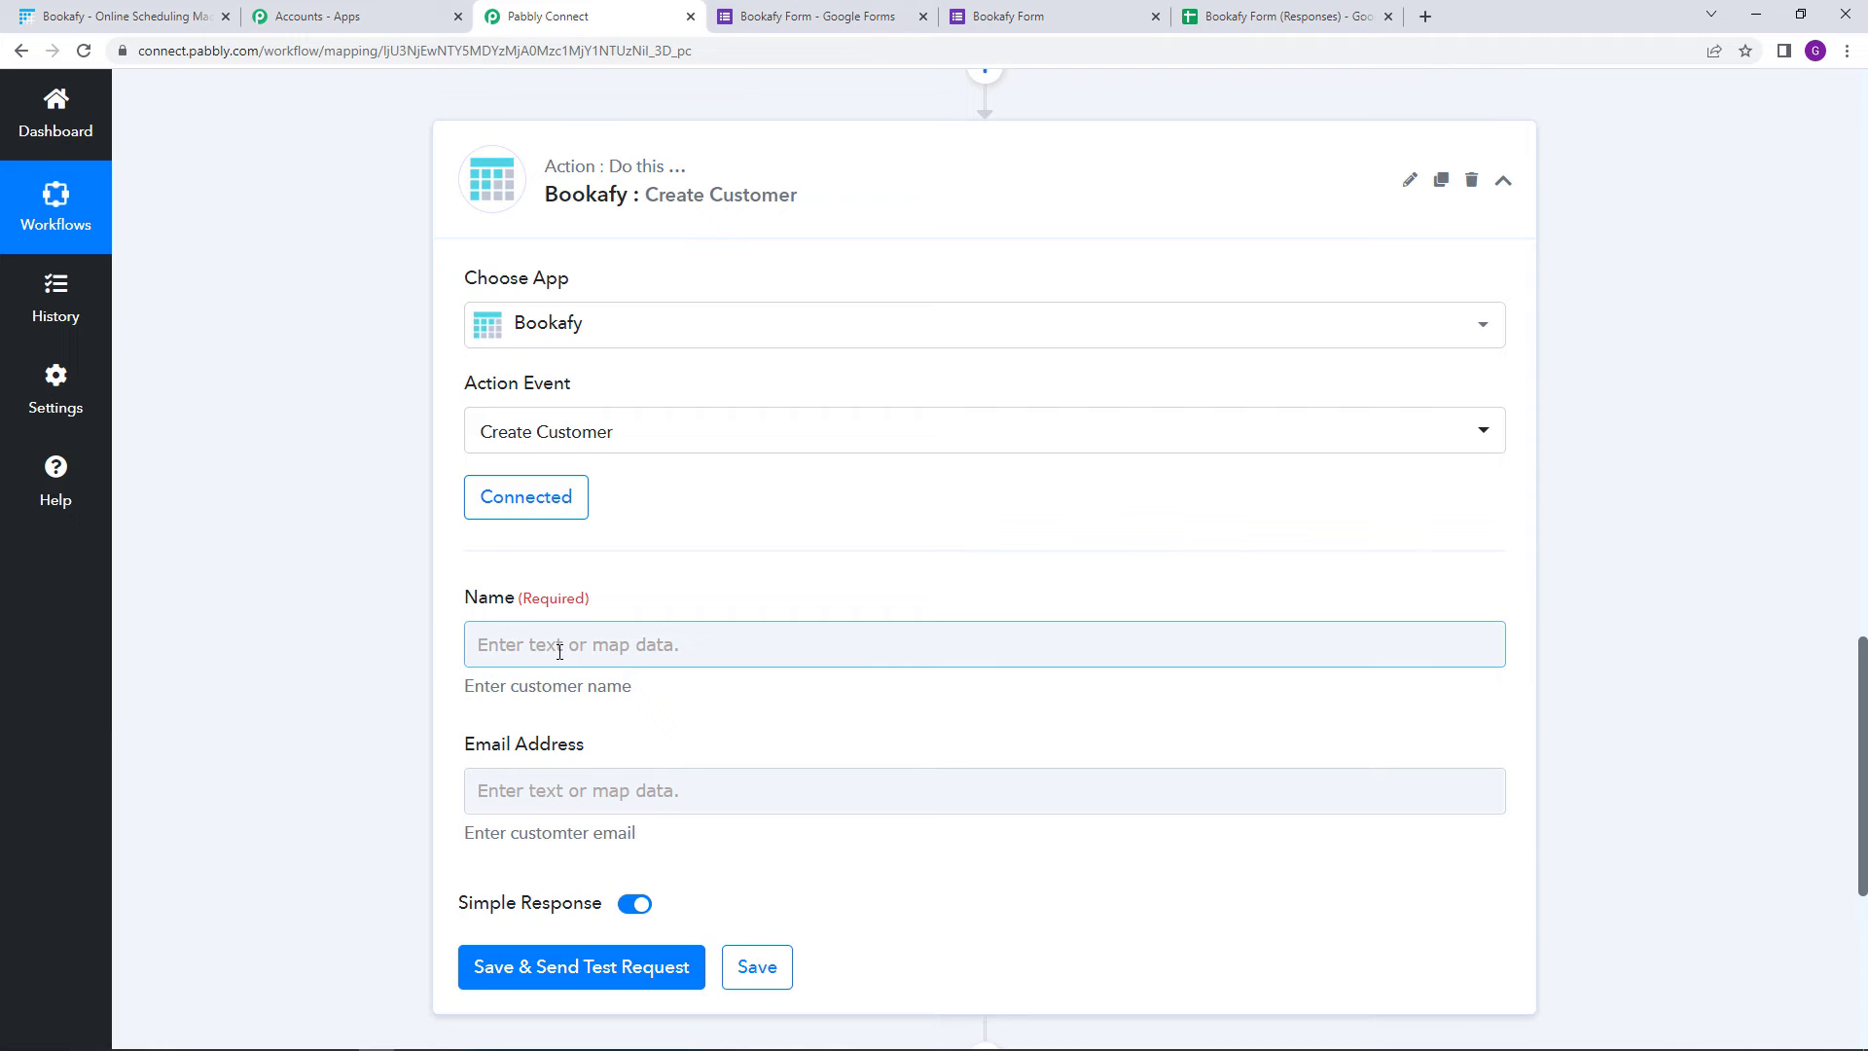
click(560, 652)
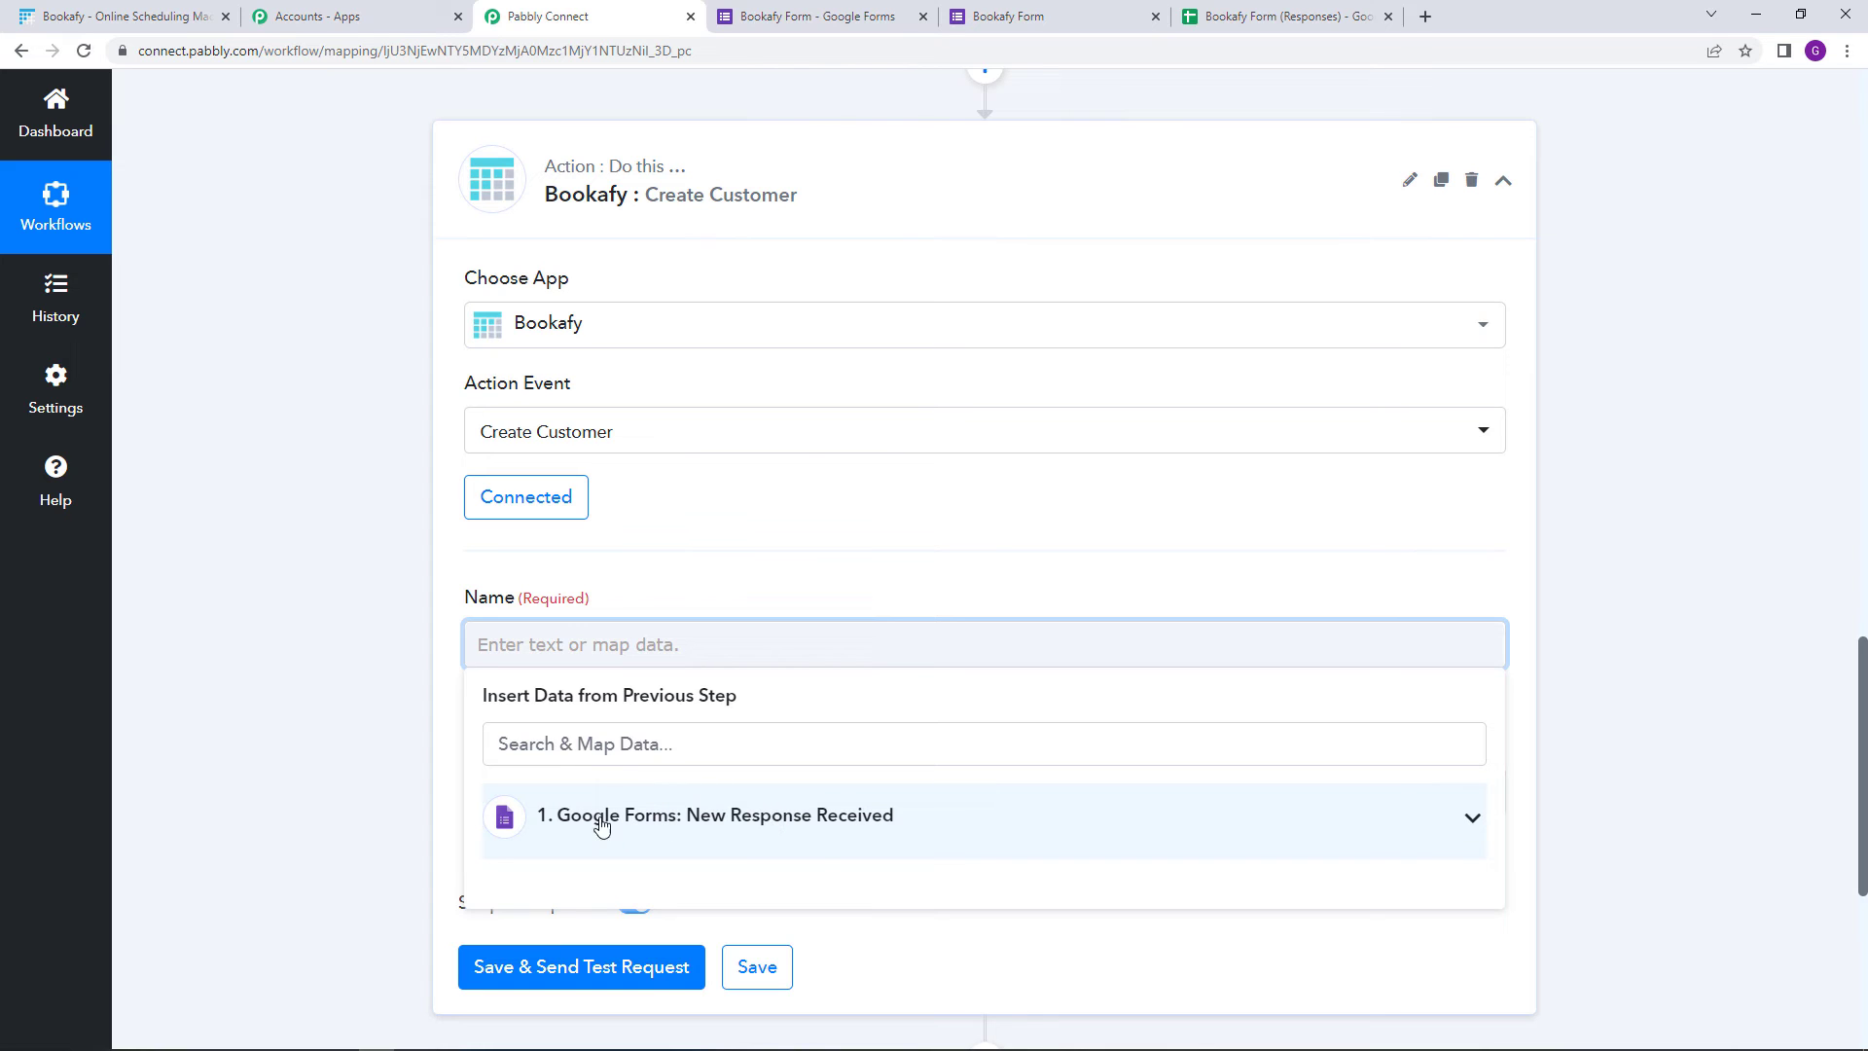
click(989, 835)
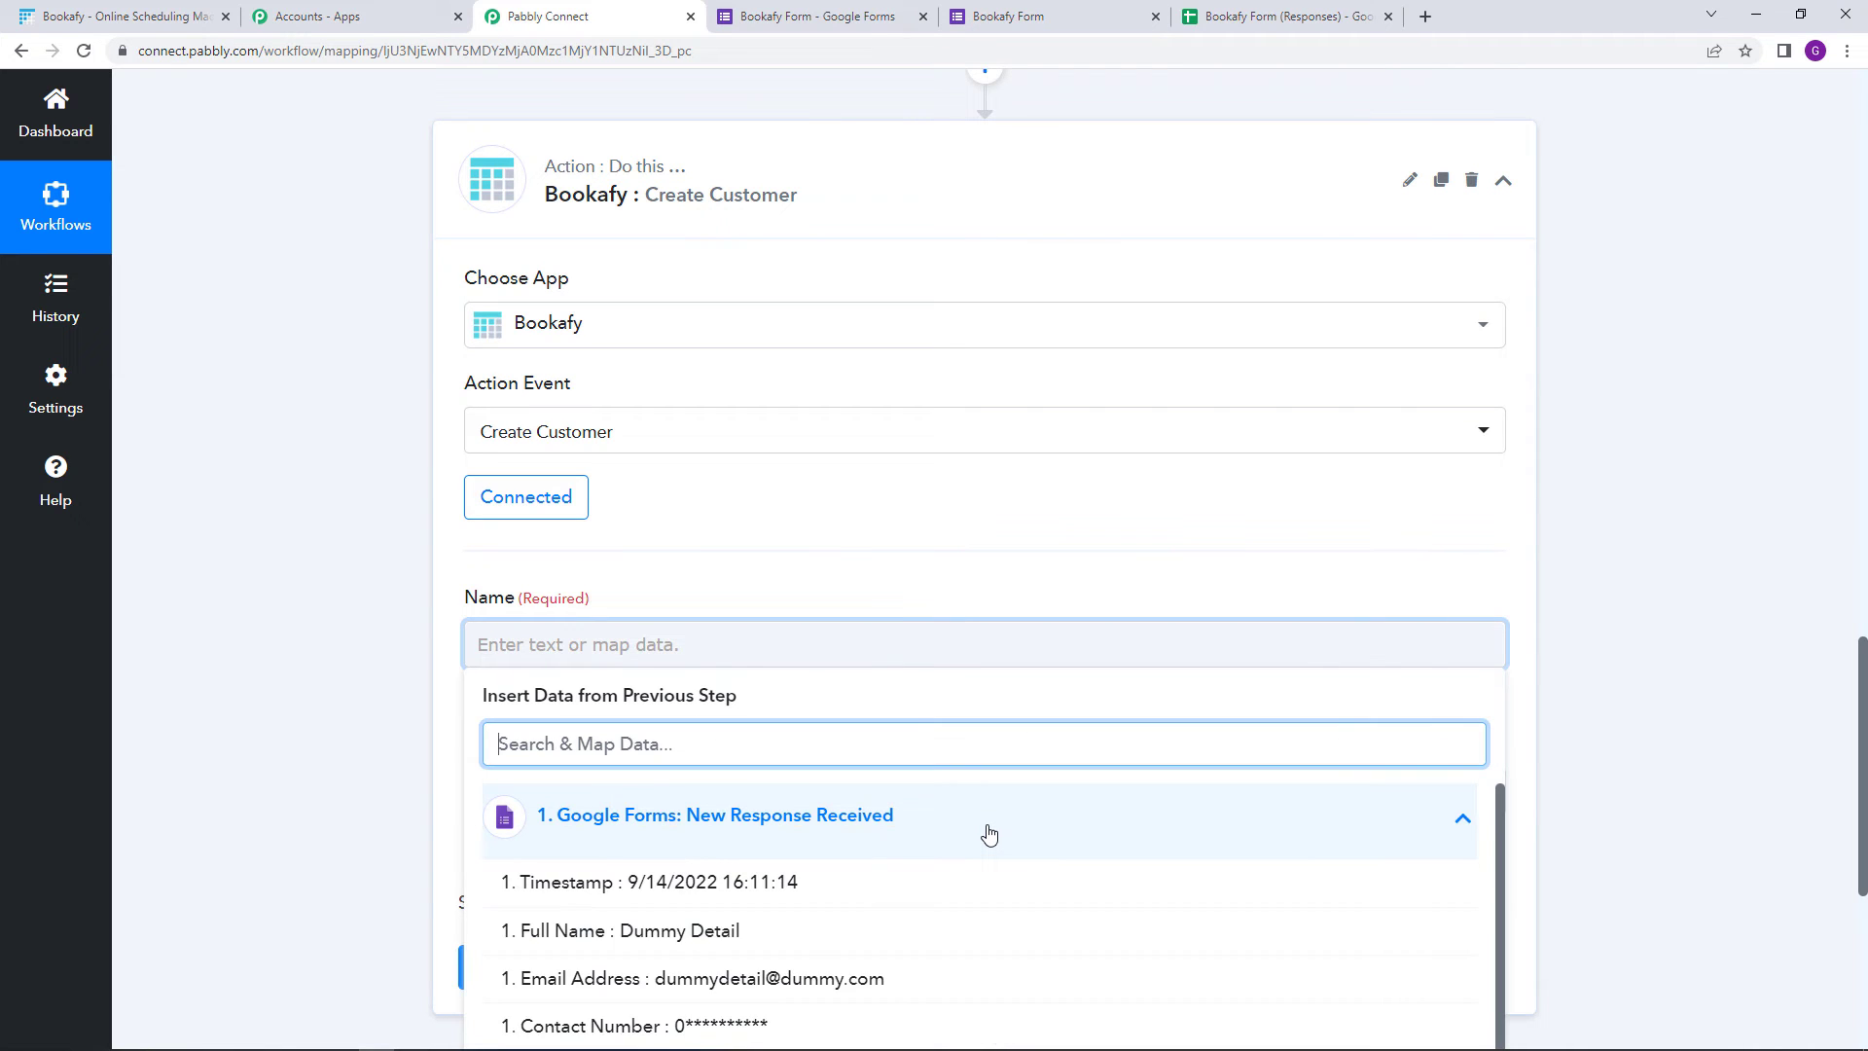
scroll(988, 834, down, 1)
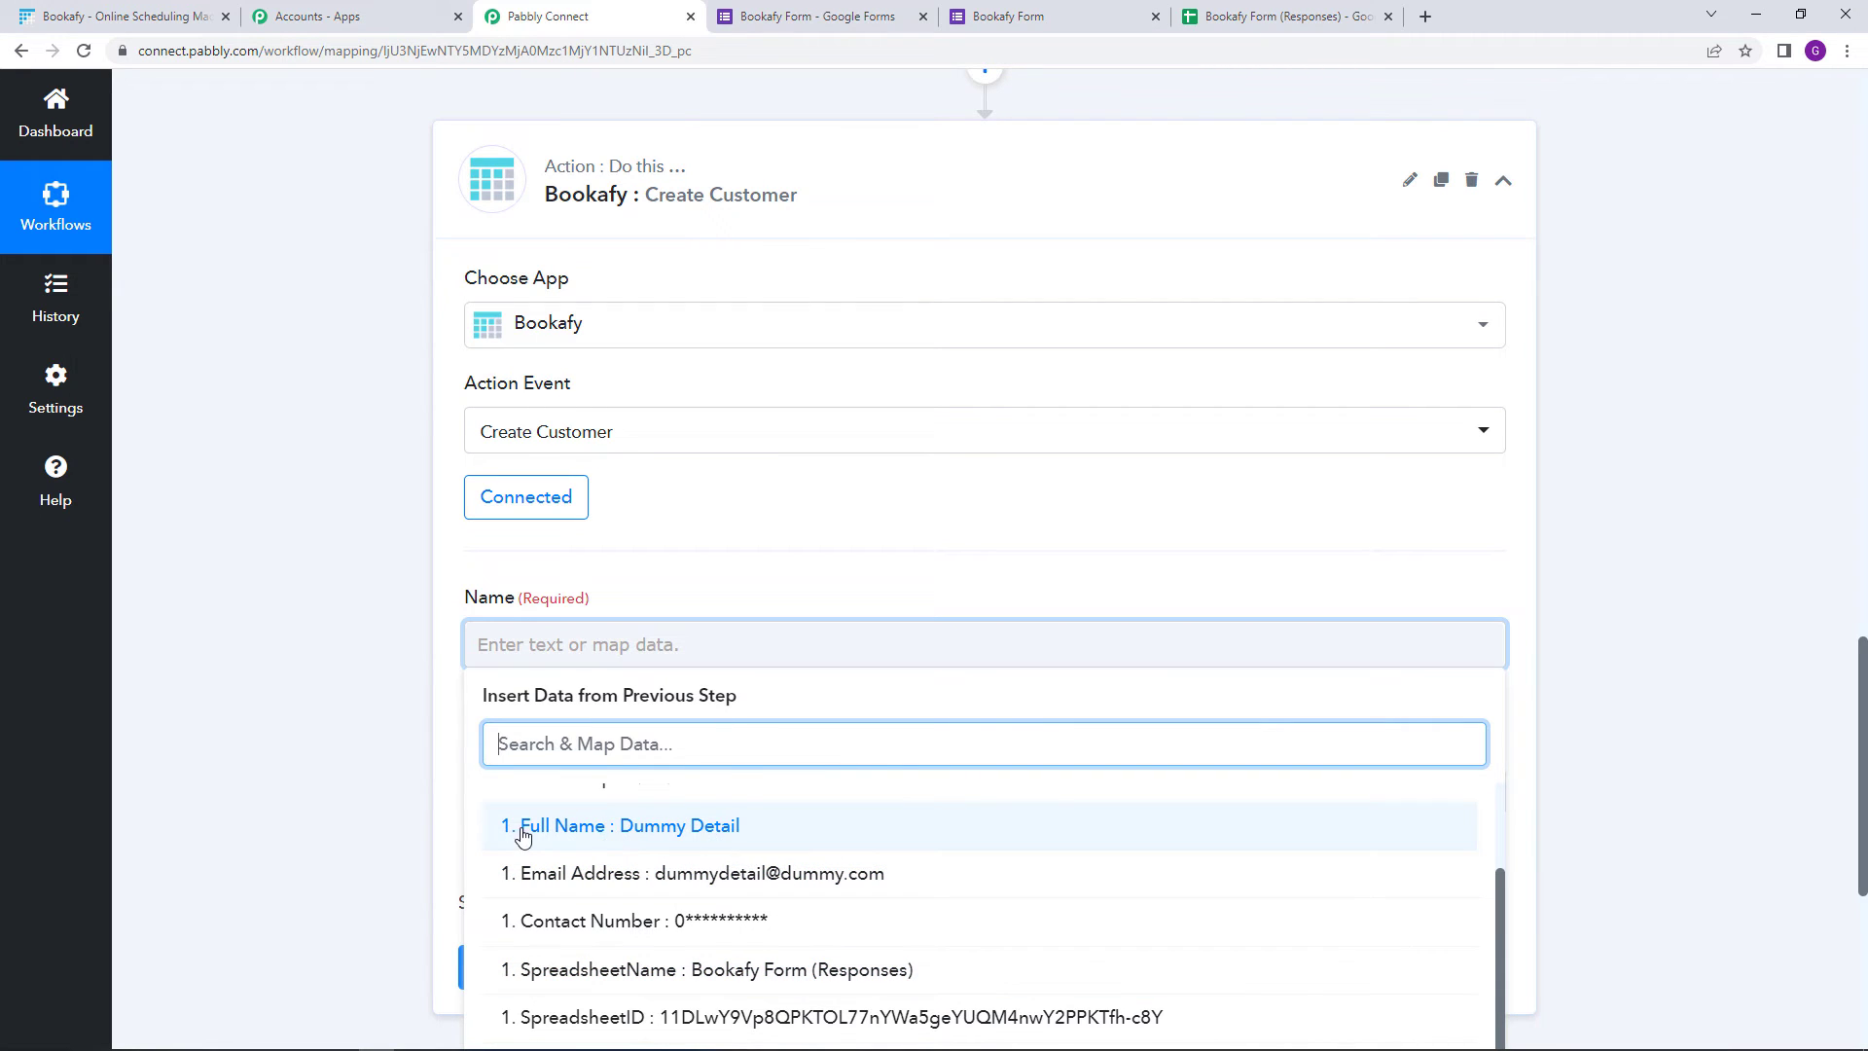
click(757, 835)
click(762, 611)
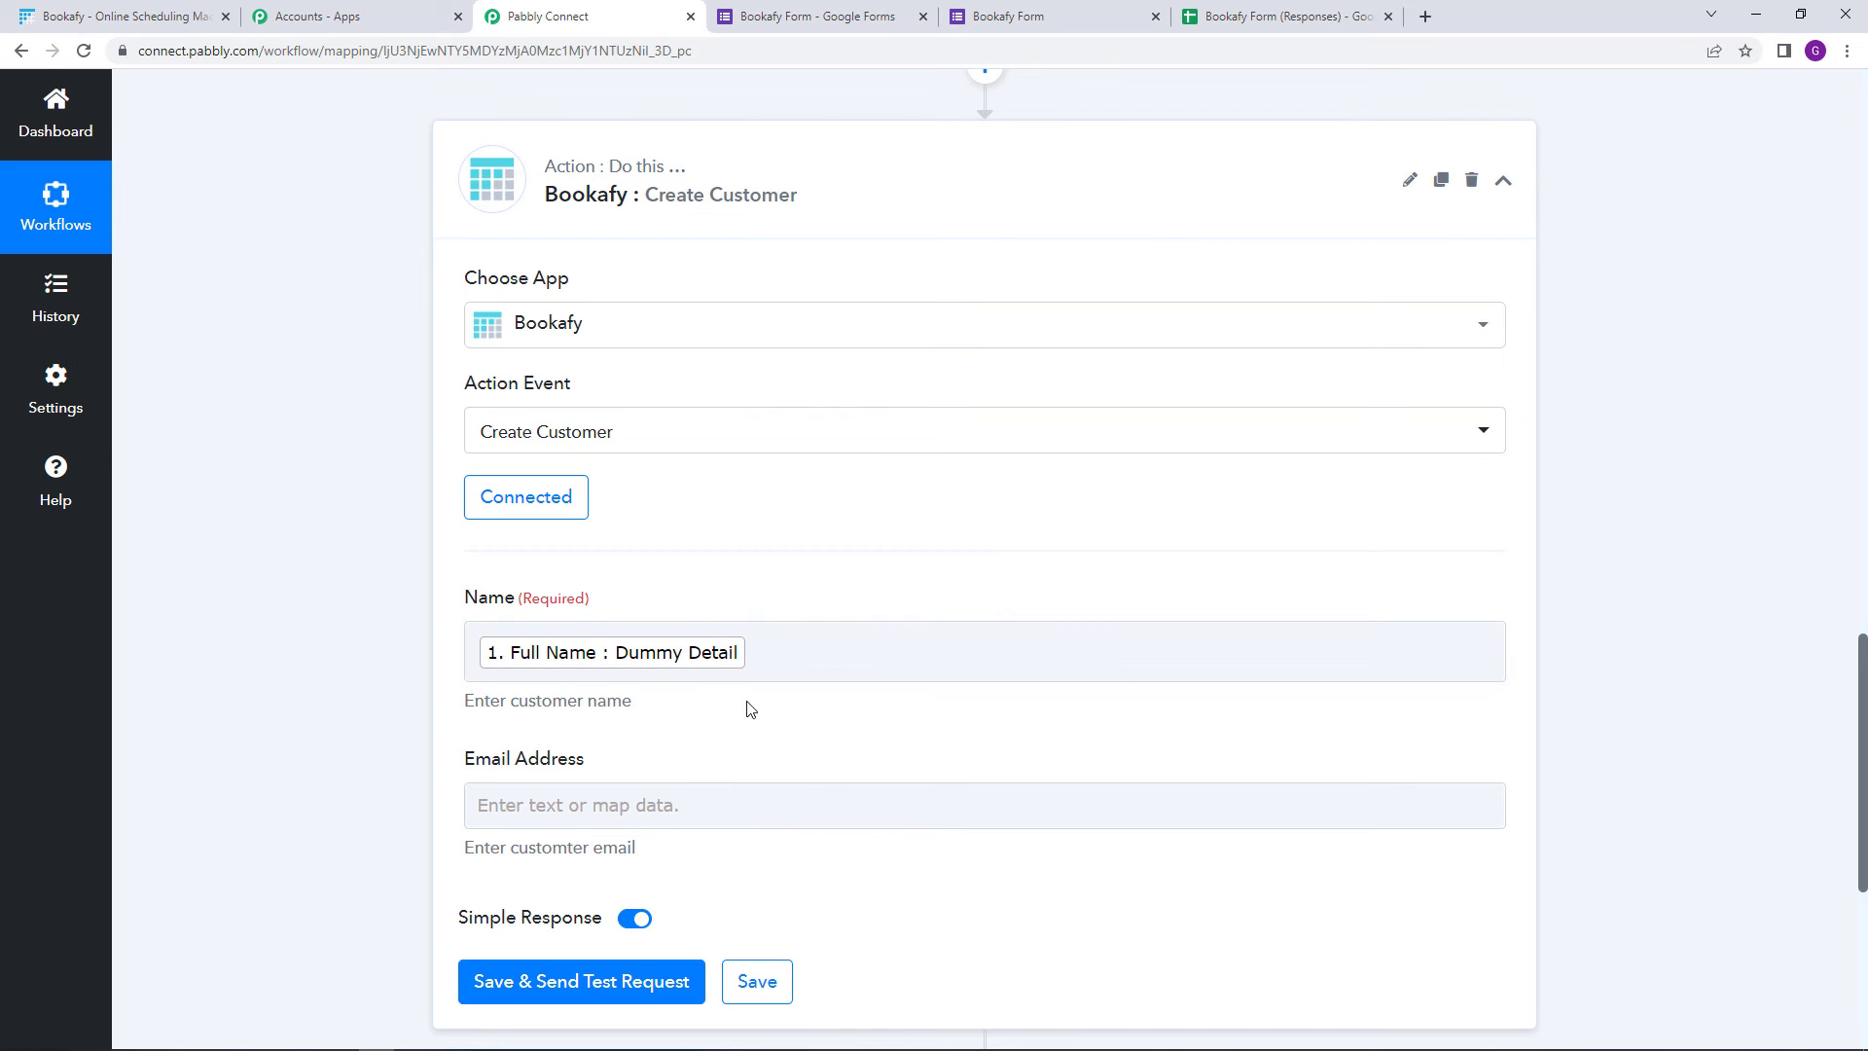
Map the customer Email Address field to the Email Address value from the Google Forms response
scroll(710, 726, down, 1)
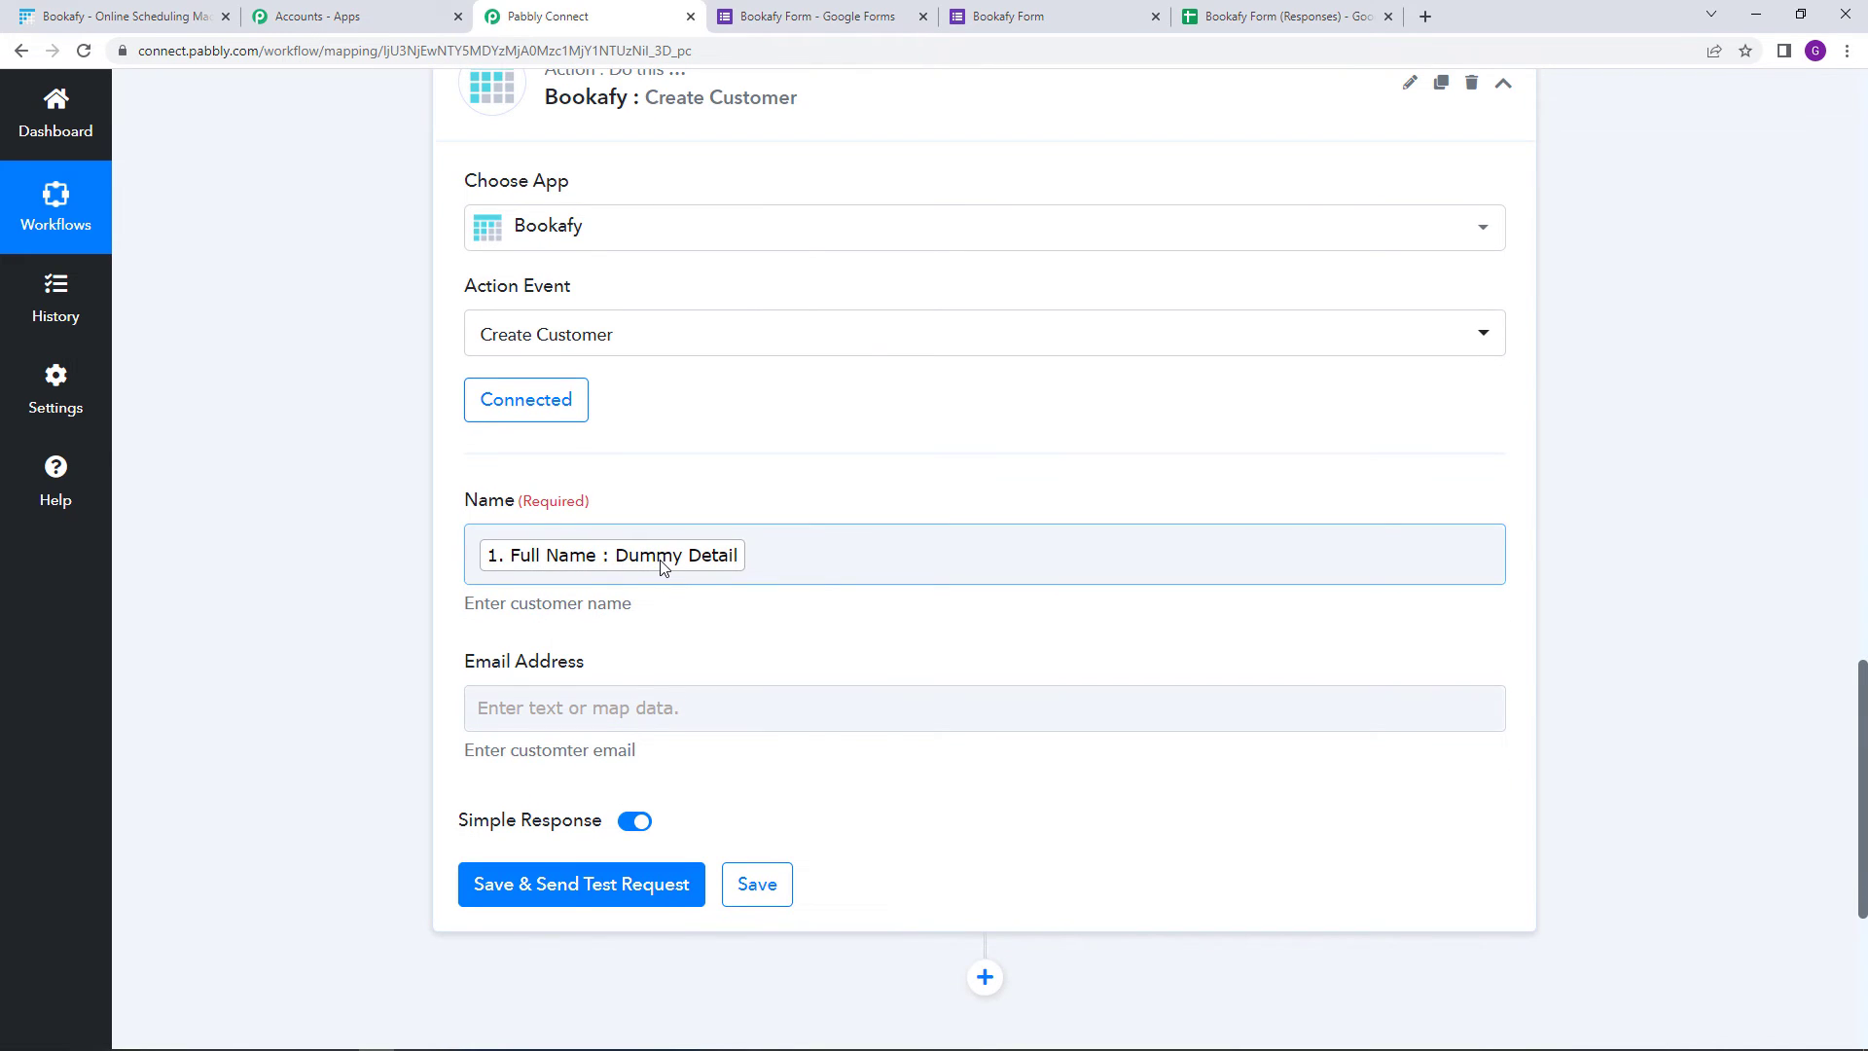
click(633, 708)
click(843, 890)
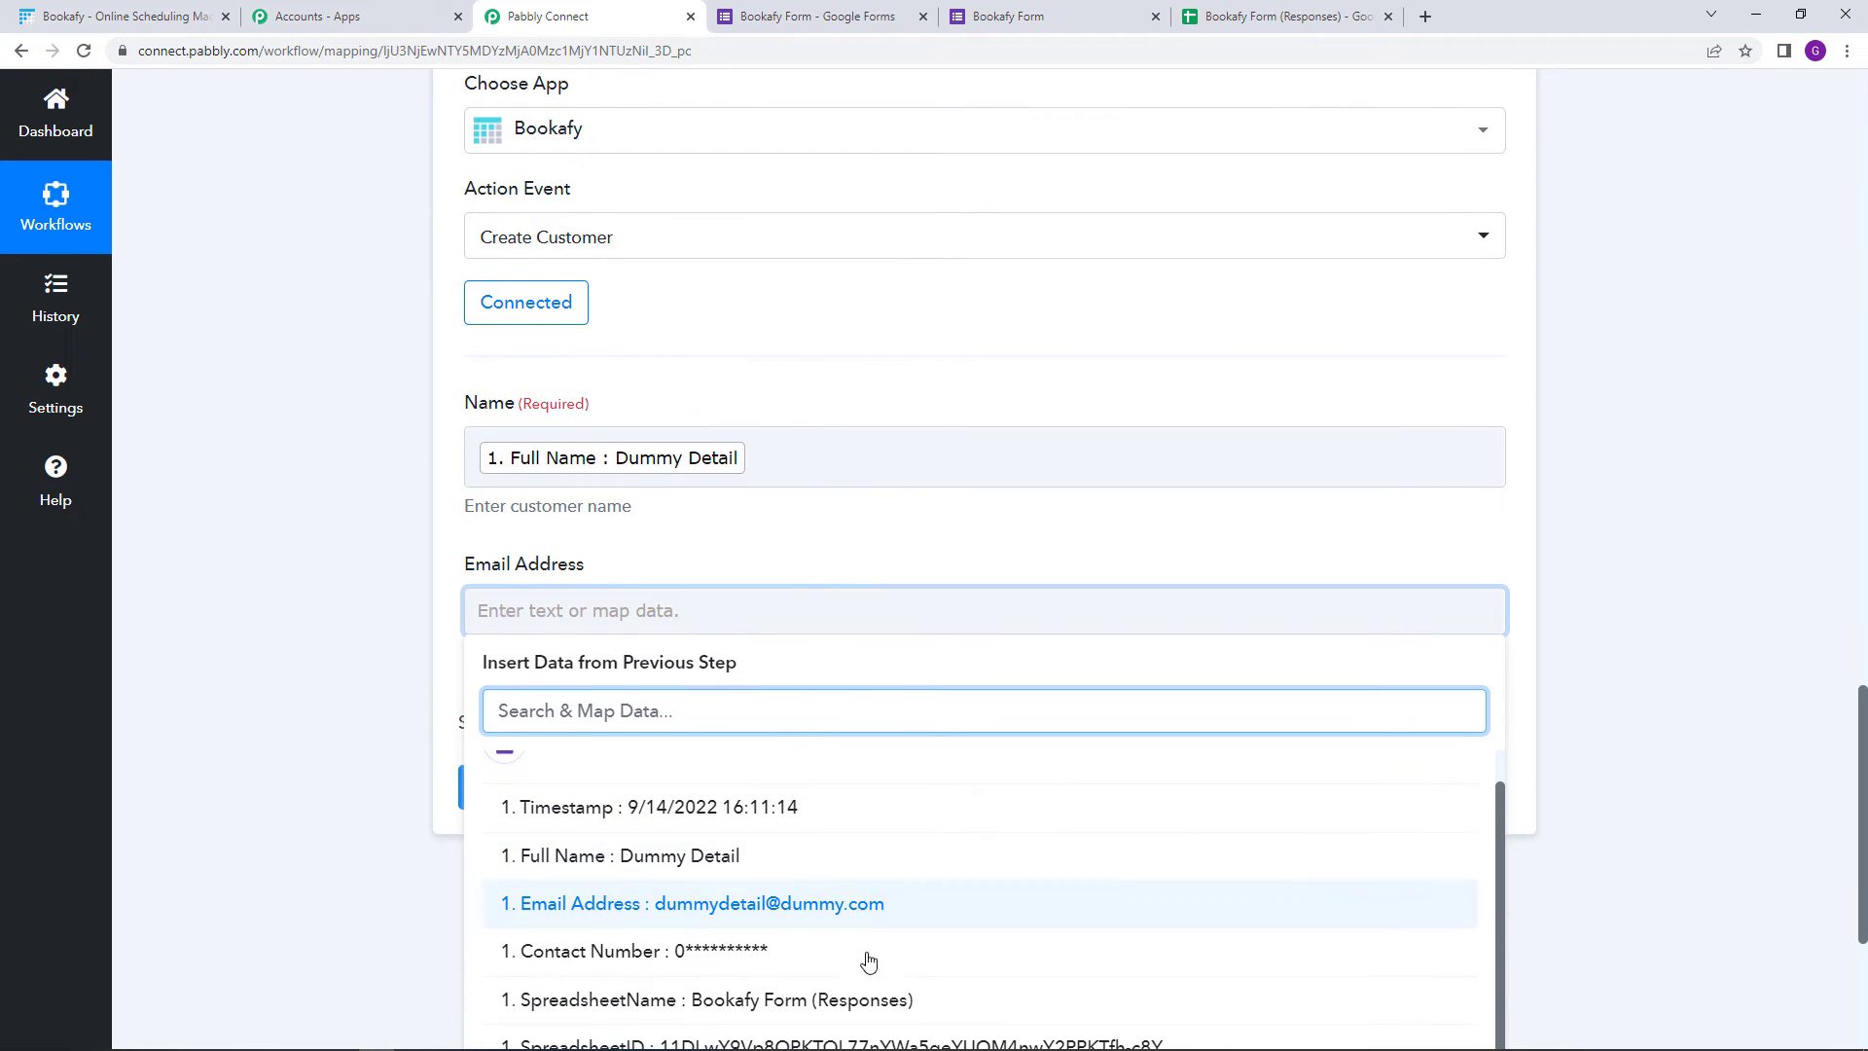
click(792, 909)
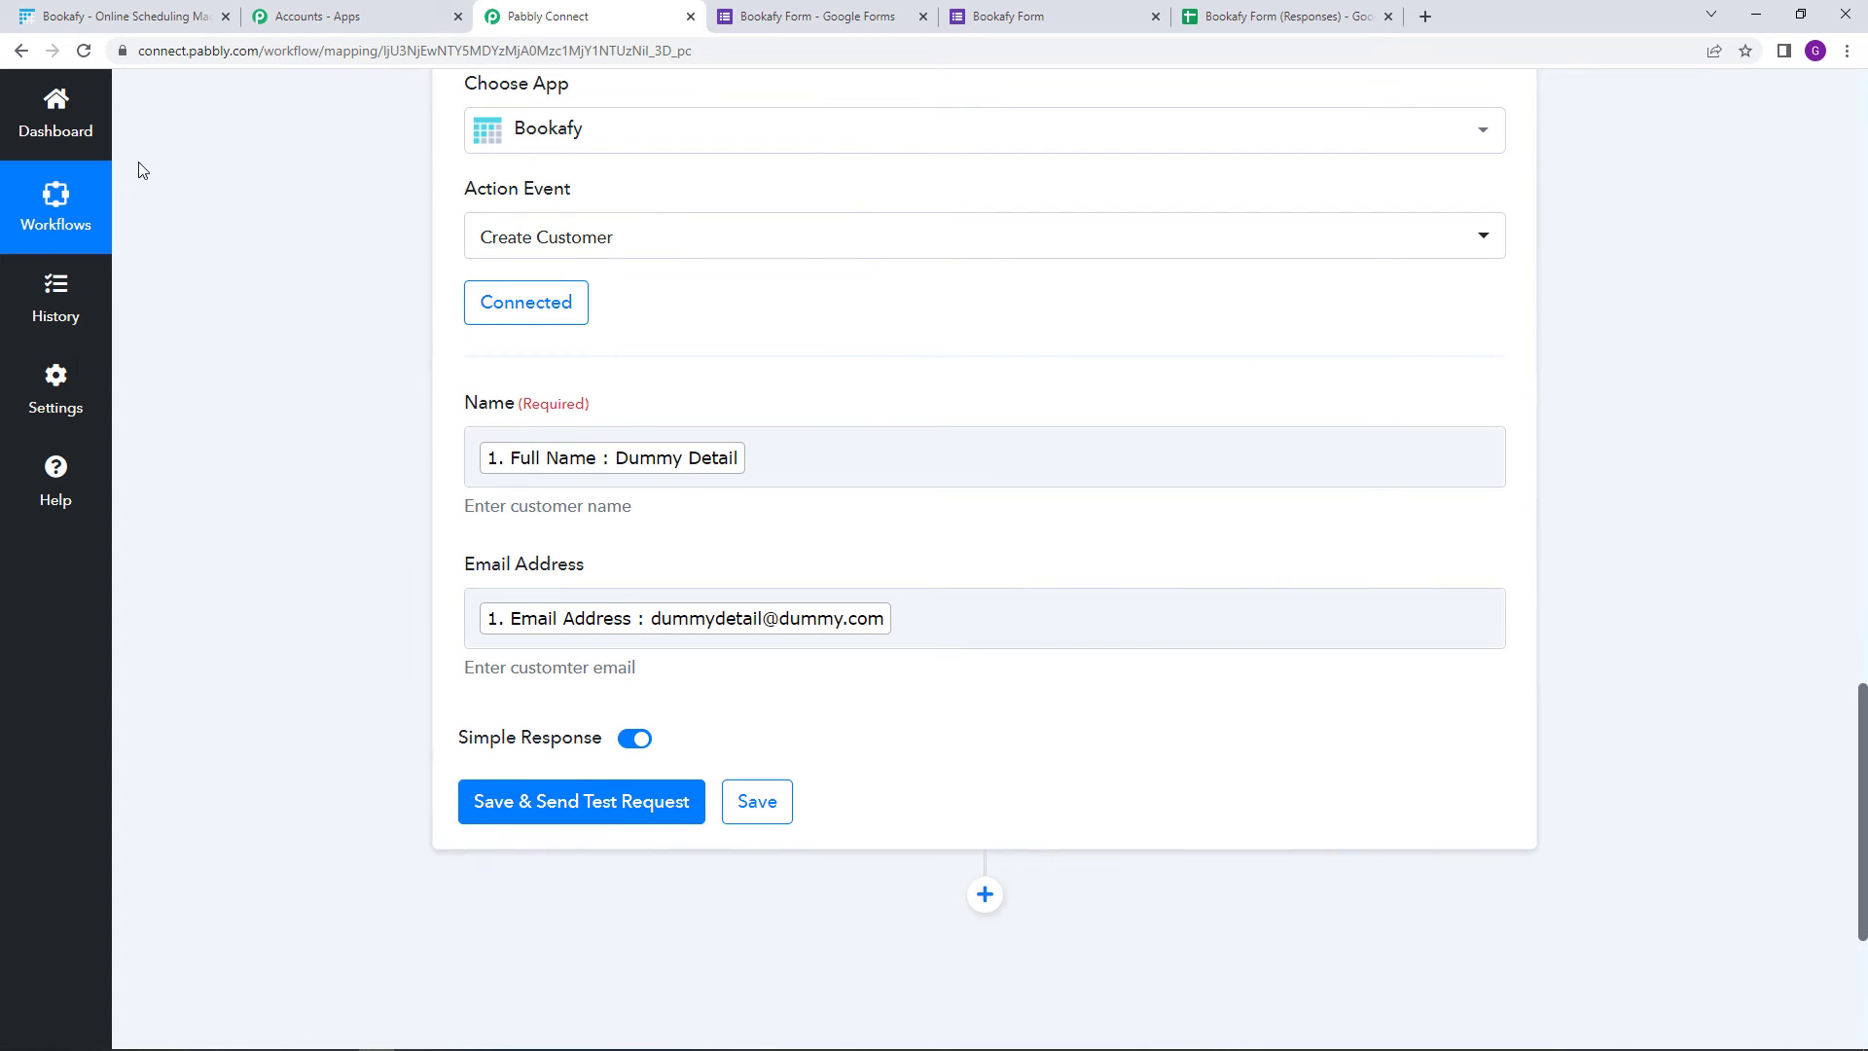
Switch to Bookafy, open the Customers page and look over the fields of the Add Customer form without adding anyone
click(151, 9)
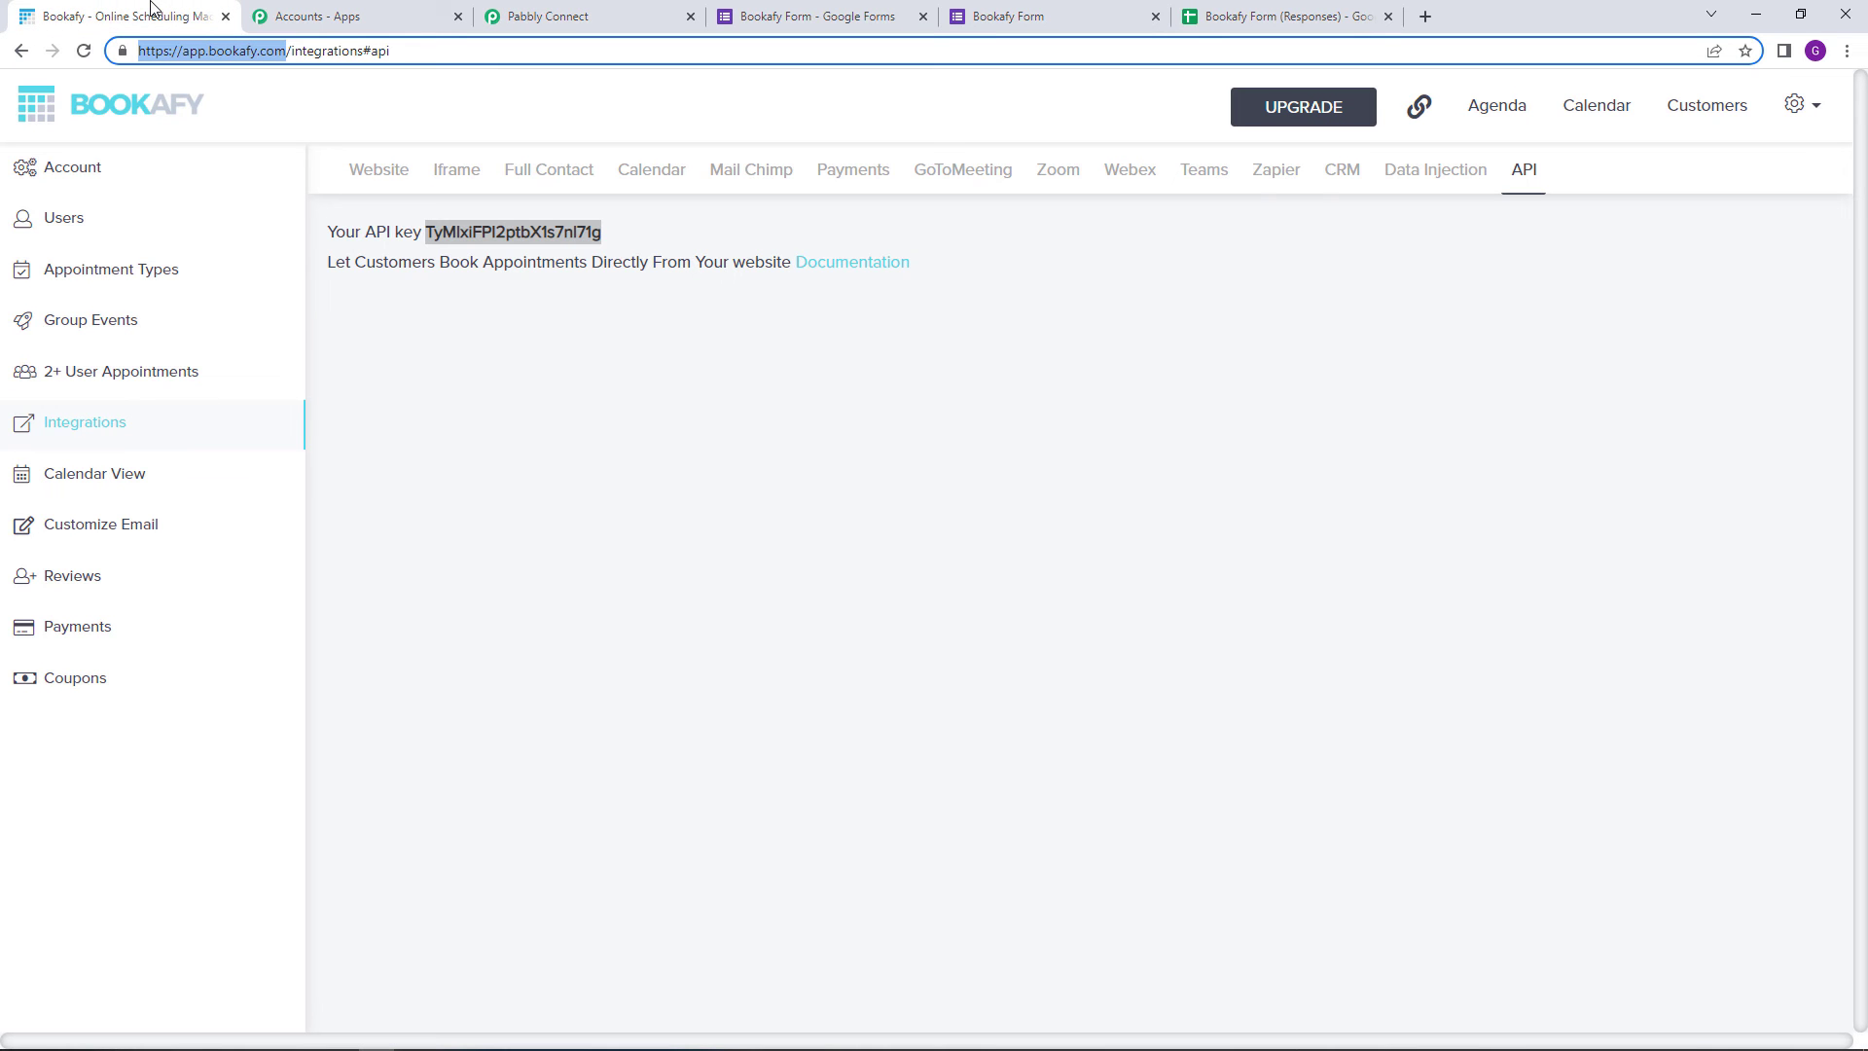
click(1719, 107)
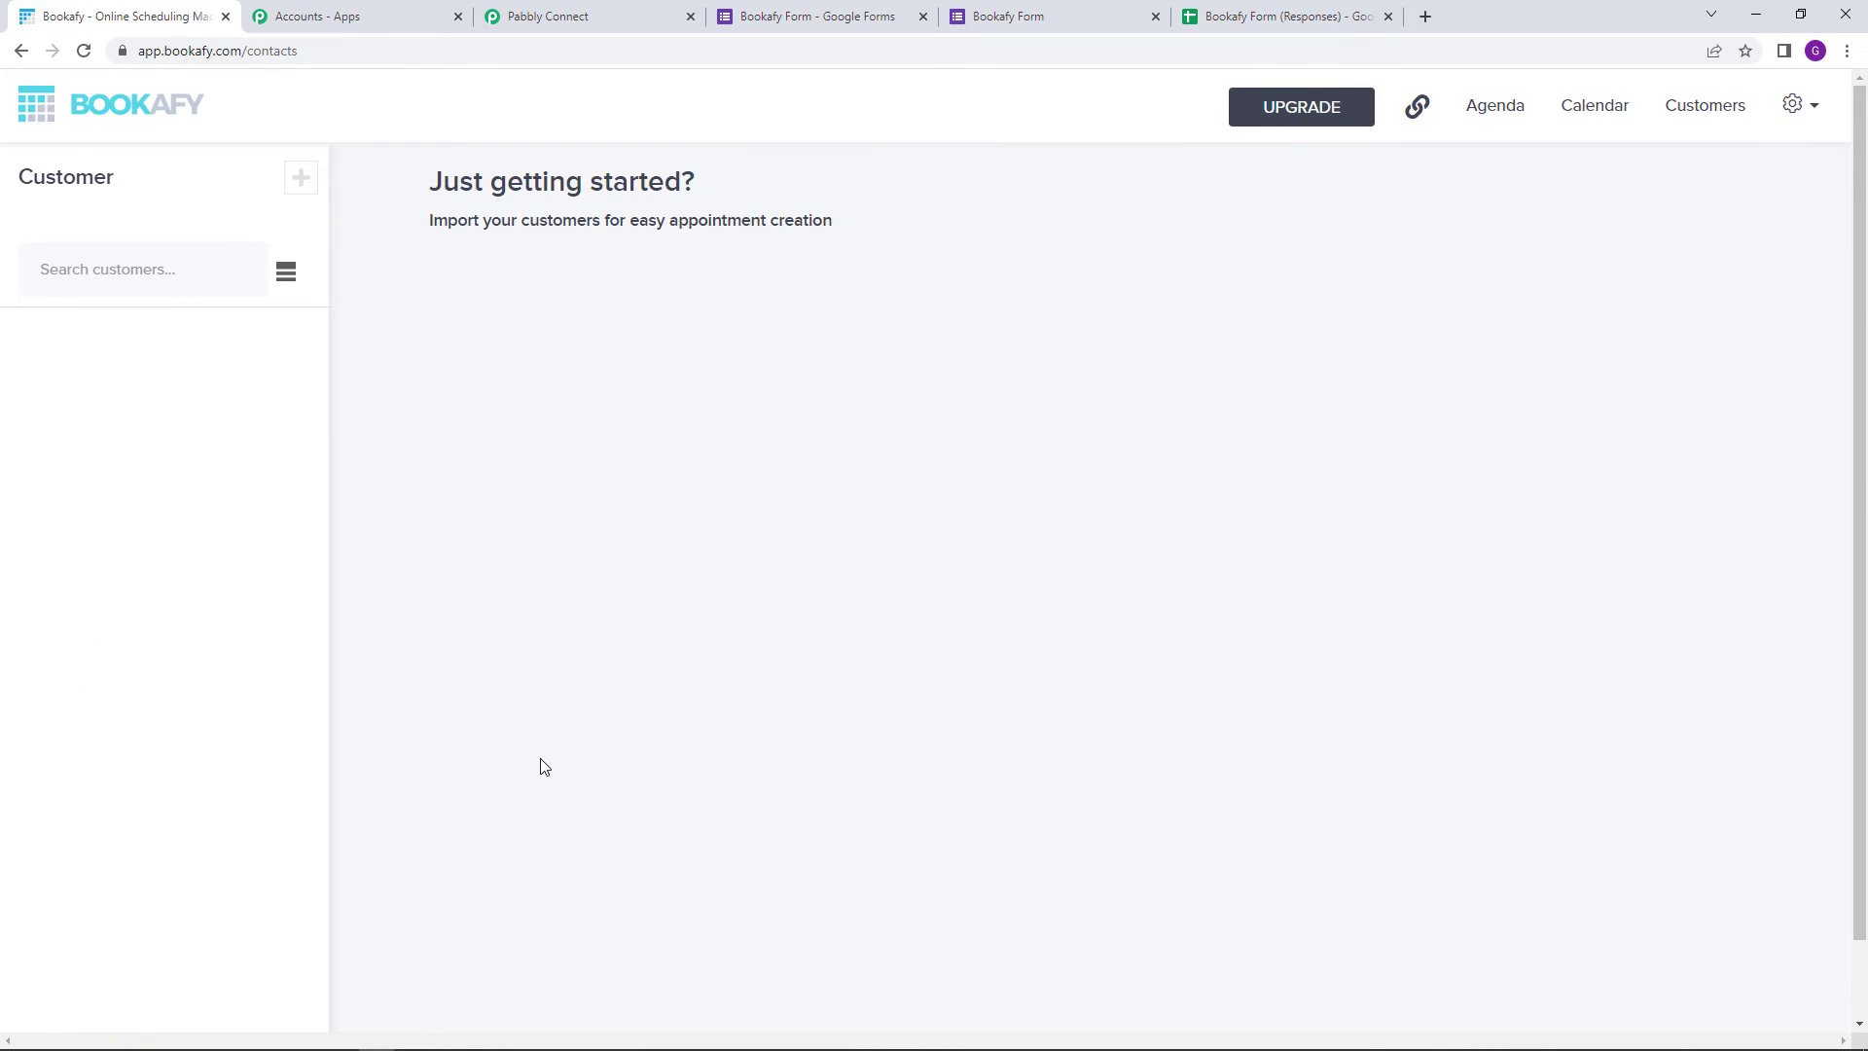
click(308, 198)
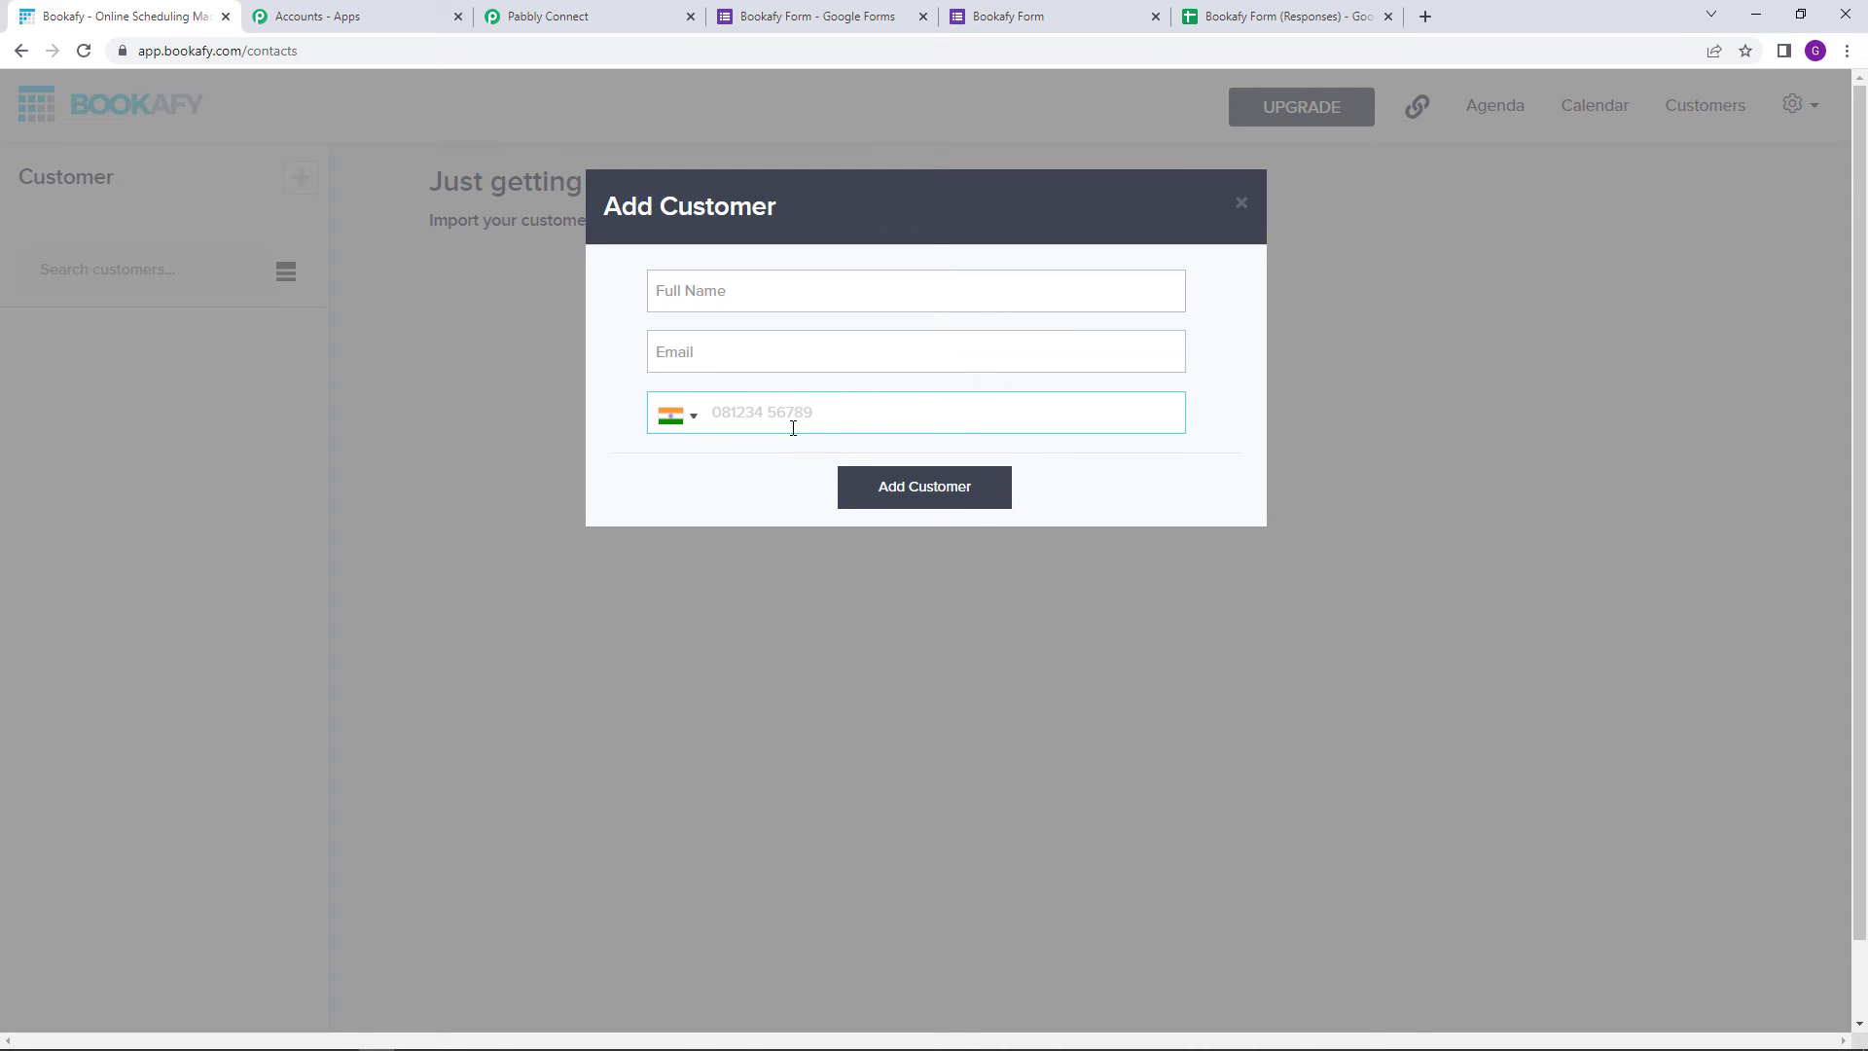
click(1245, 207)
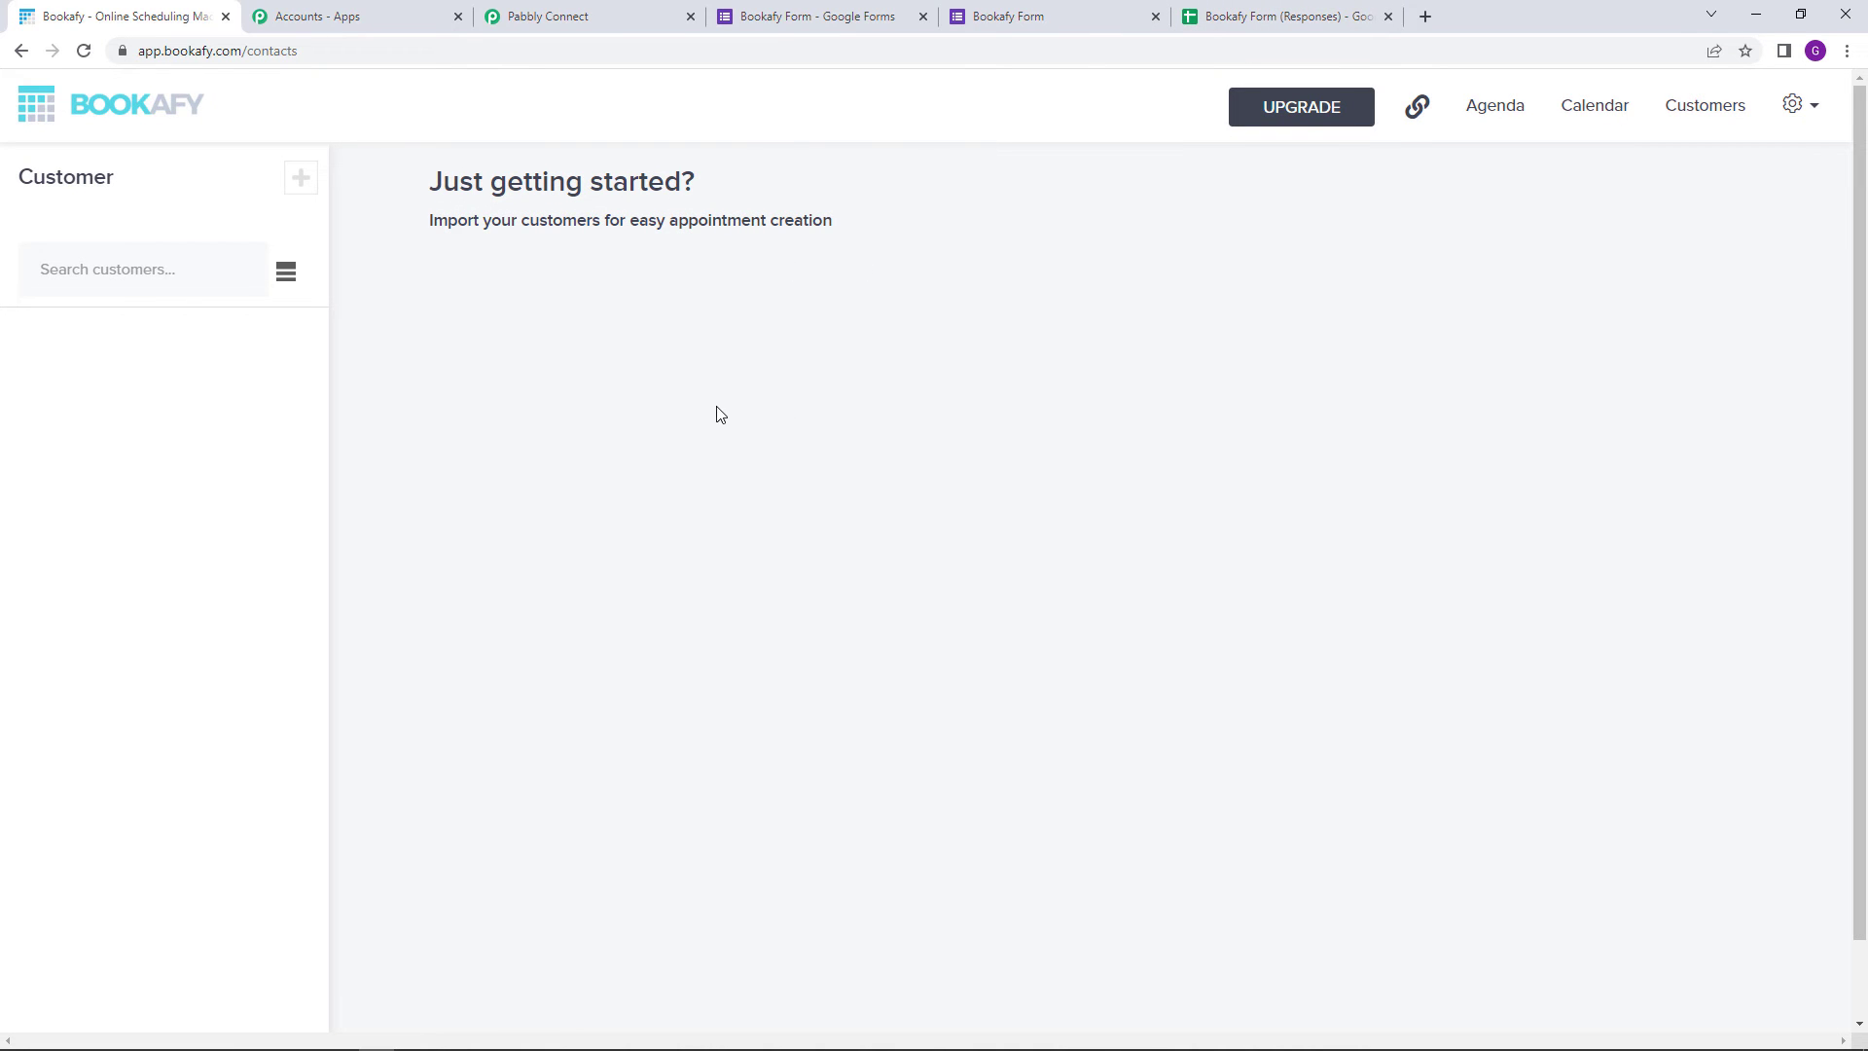
Return to Pabbly Connect, save the Create Customer action with a test request and review the response's message, customer email and customer name
click(526, 14)
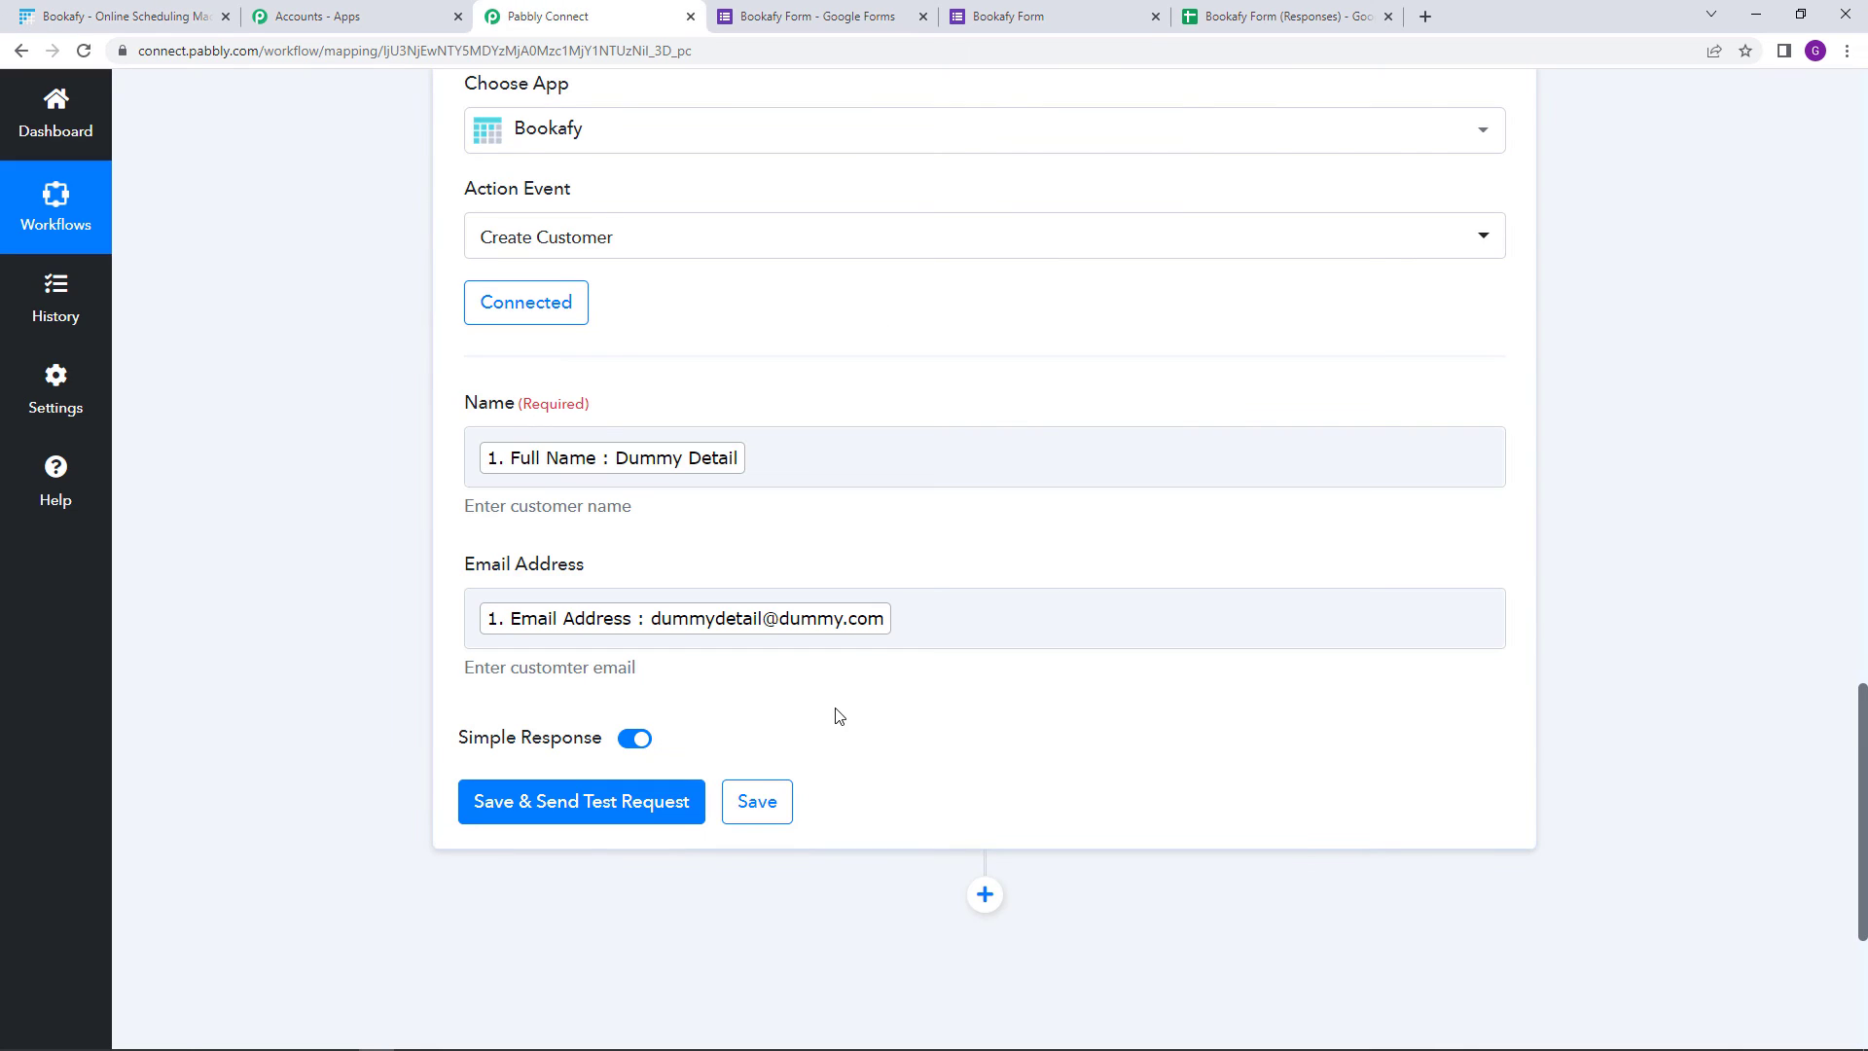
click(548, 815)
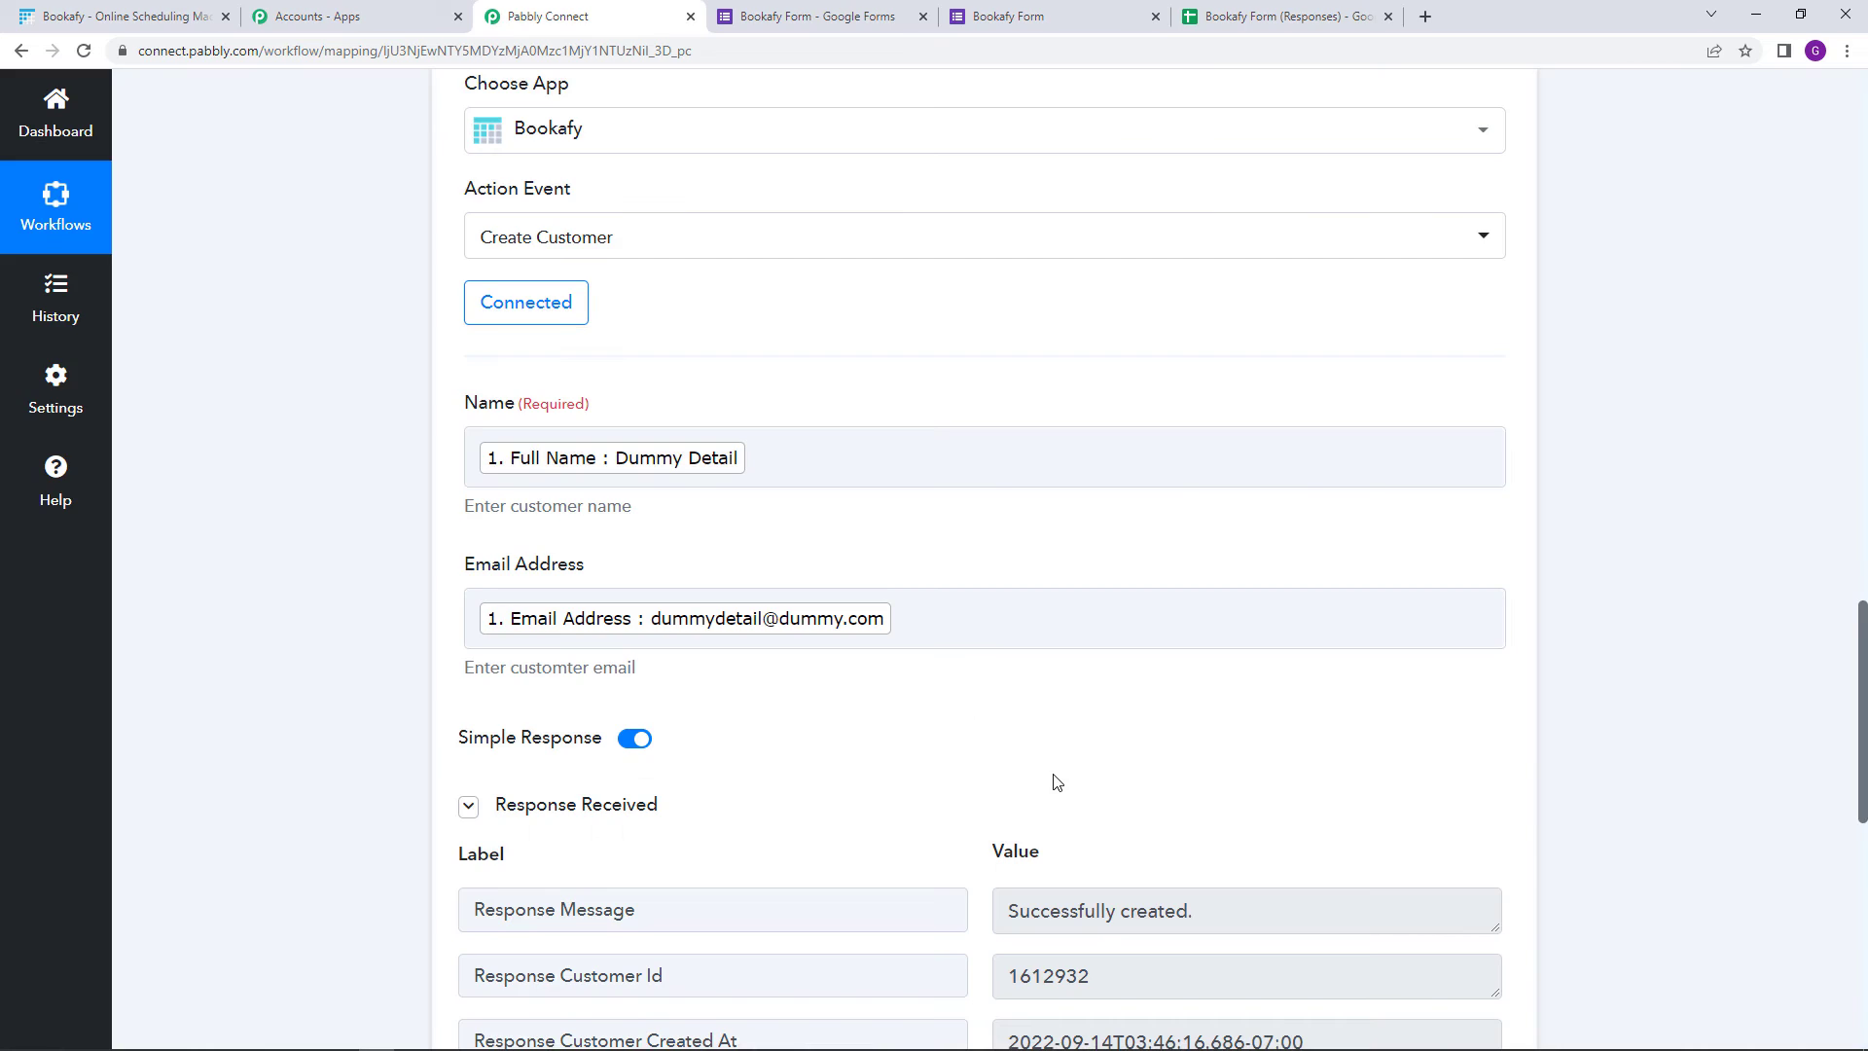
scroll(1054, 782, down, 2)
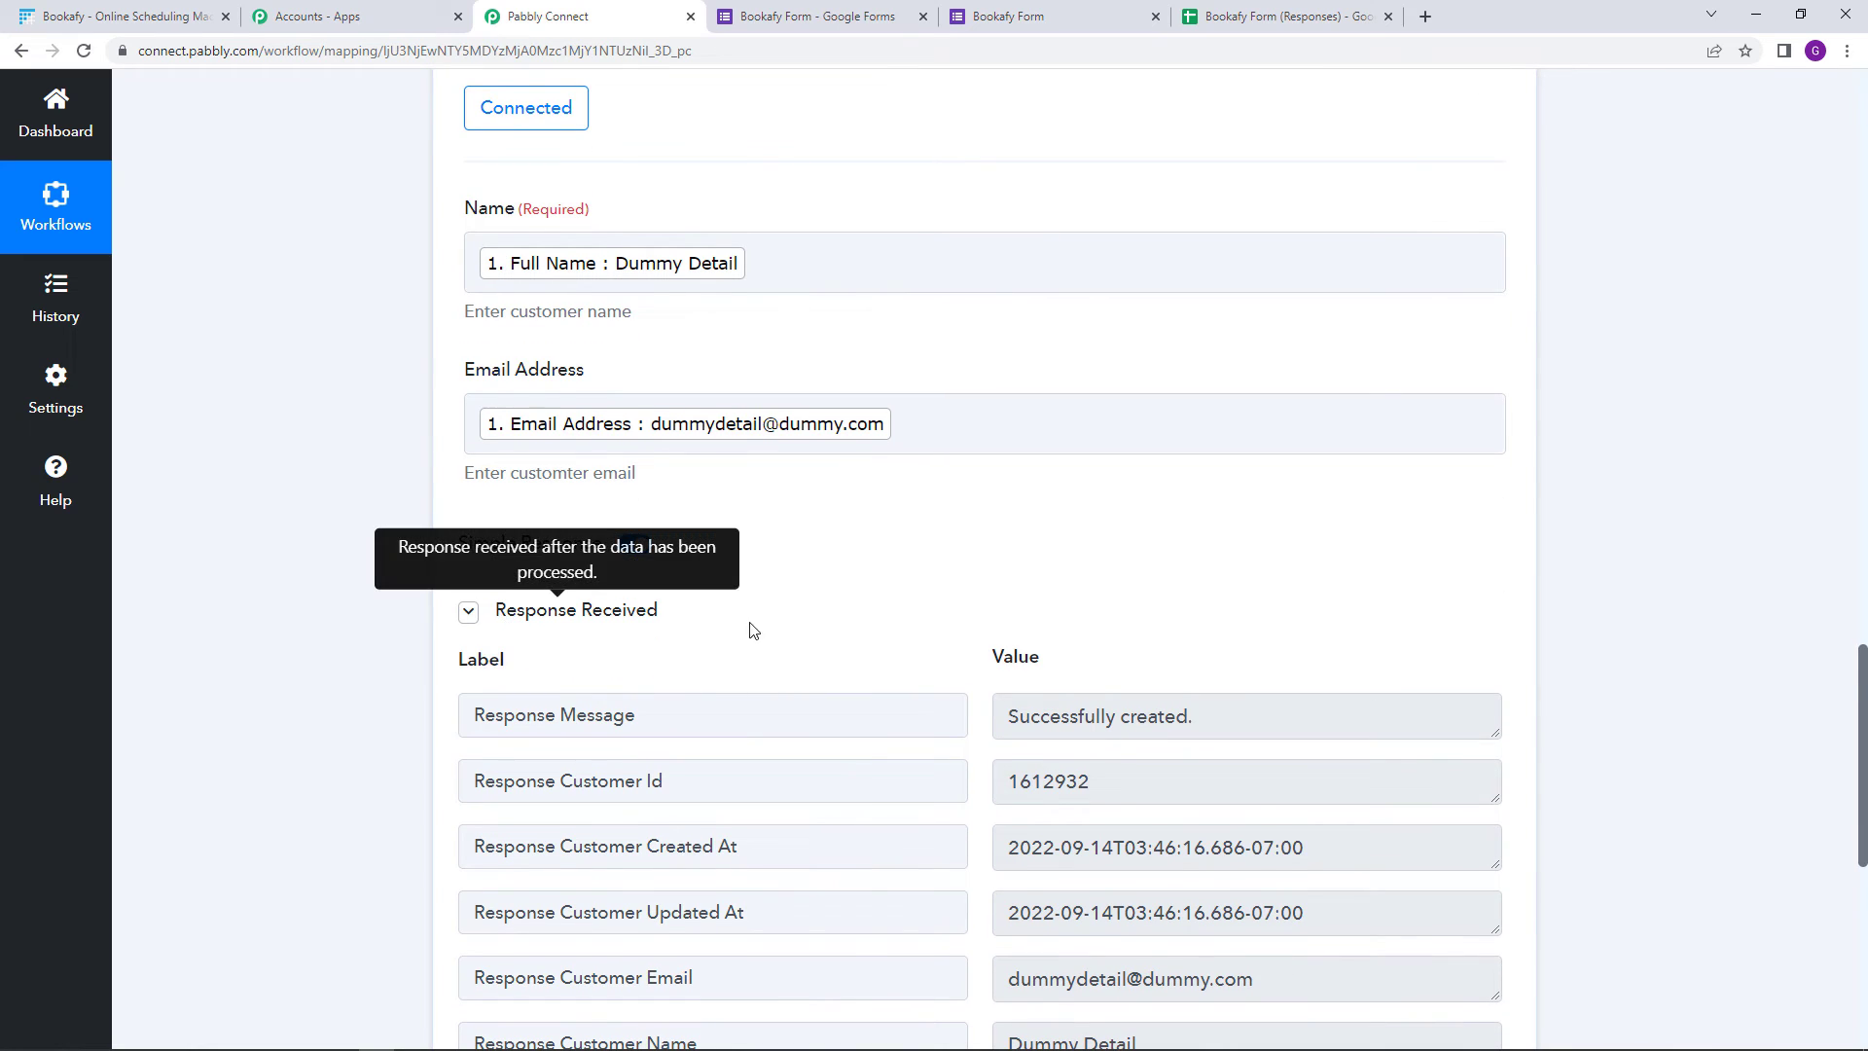
scroll(759, 637, down, 2)
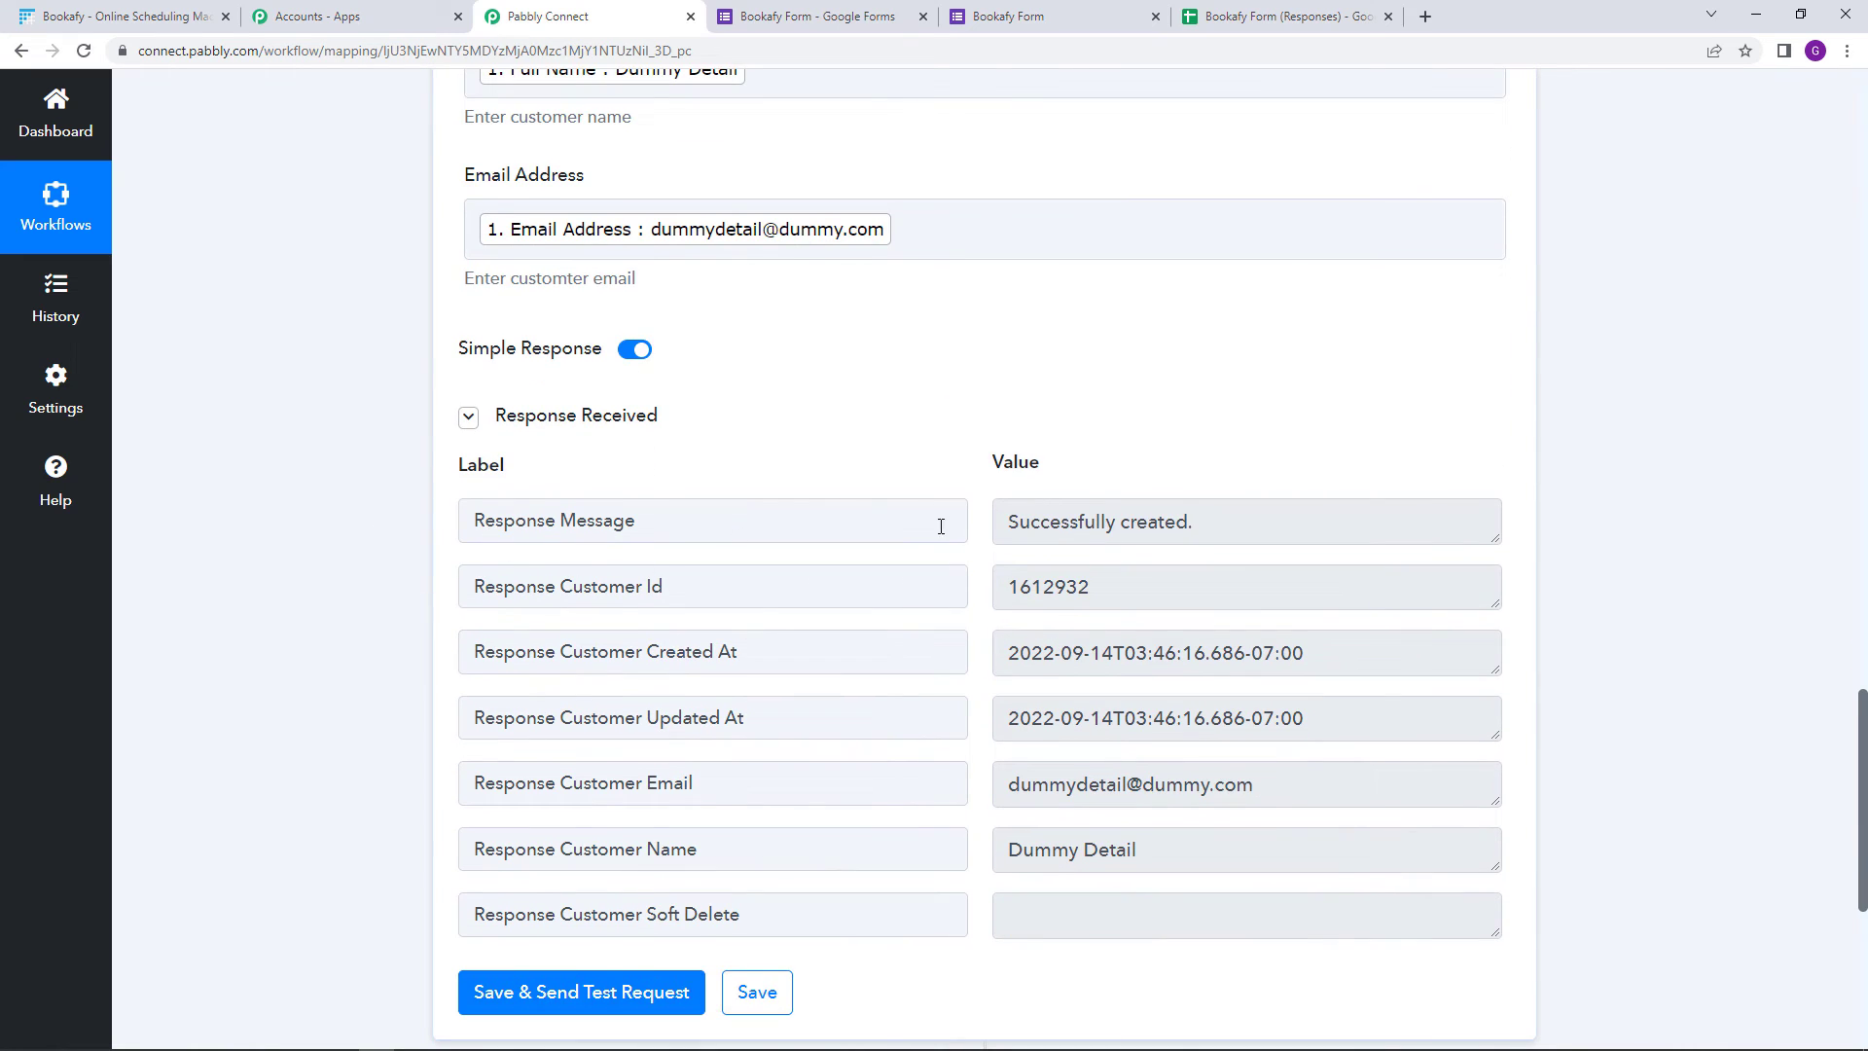
drag(1006, 523, 1225, 525)
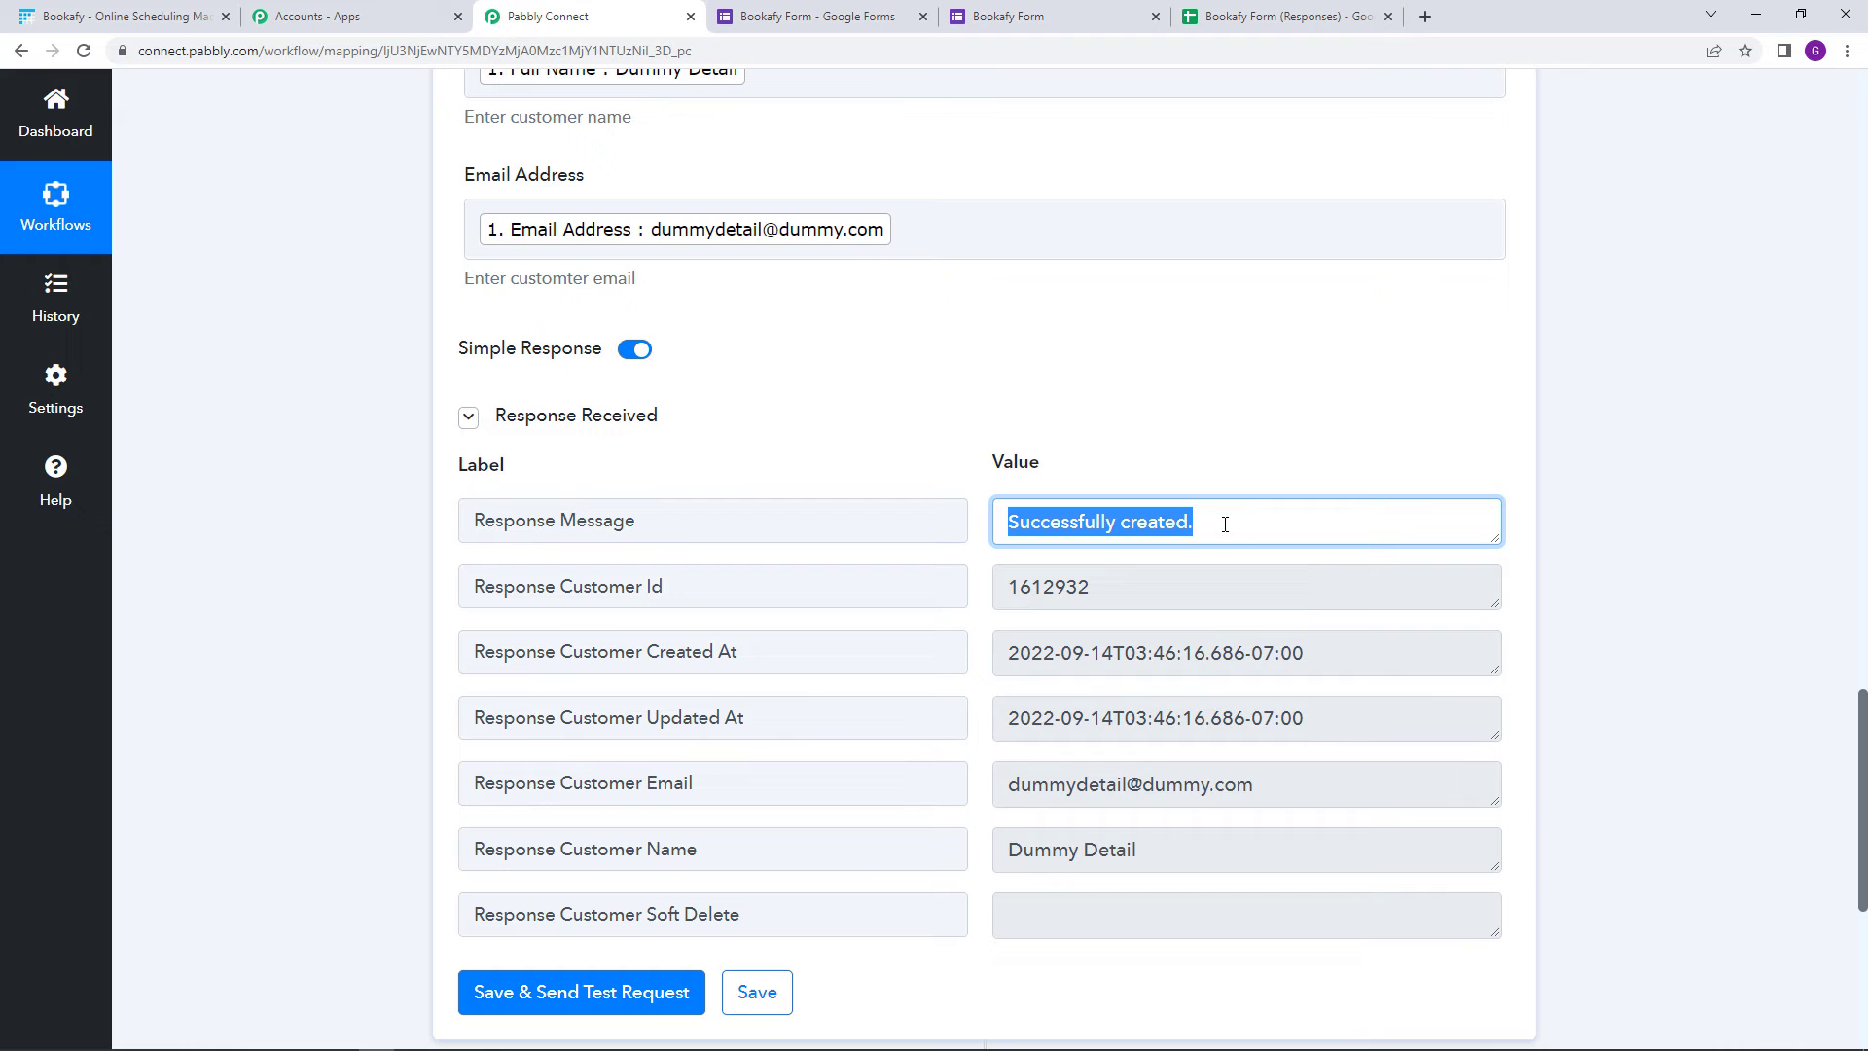
click(1225, 524)
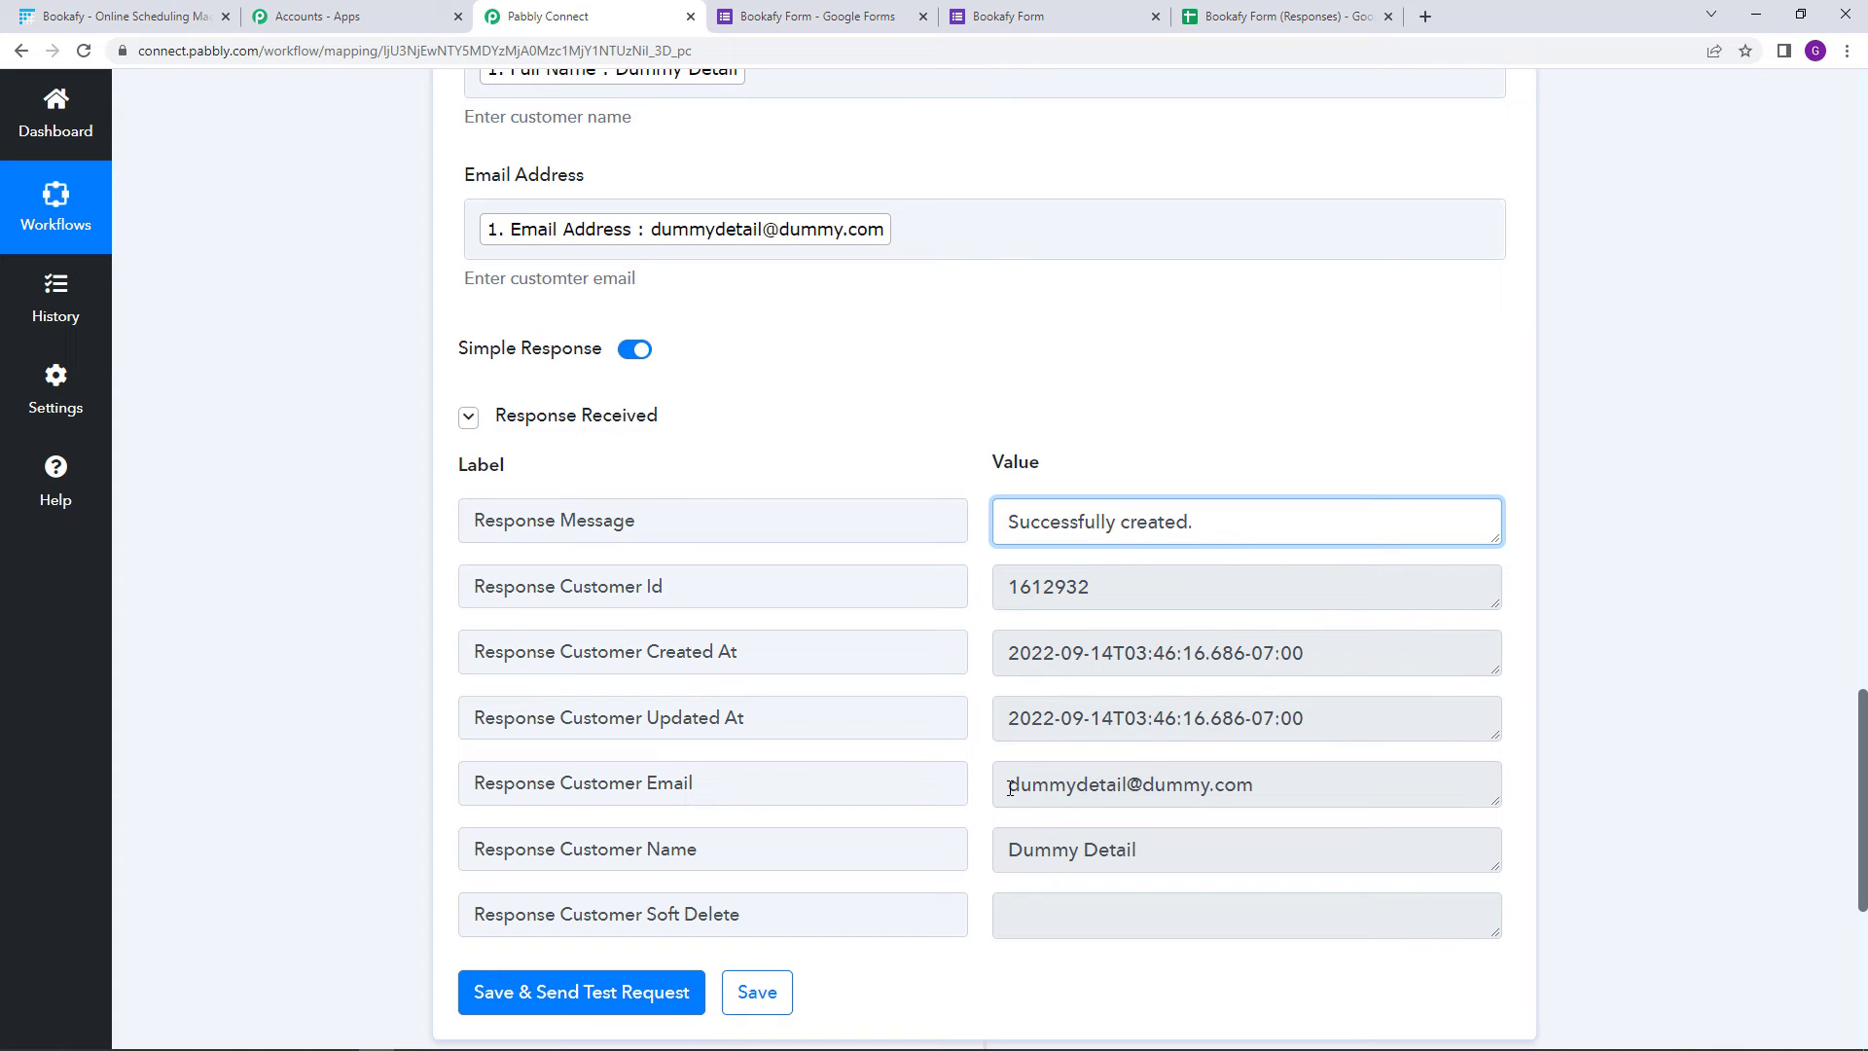
drag(1010, 788, 1350, 783)
drag(1019, 854, 1235, 862)
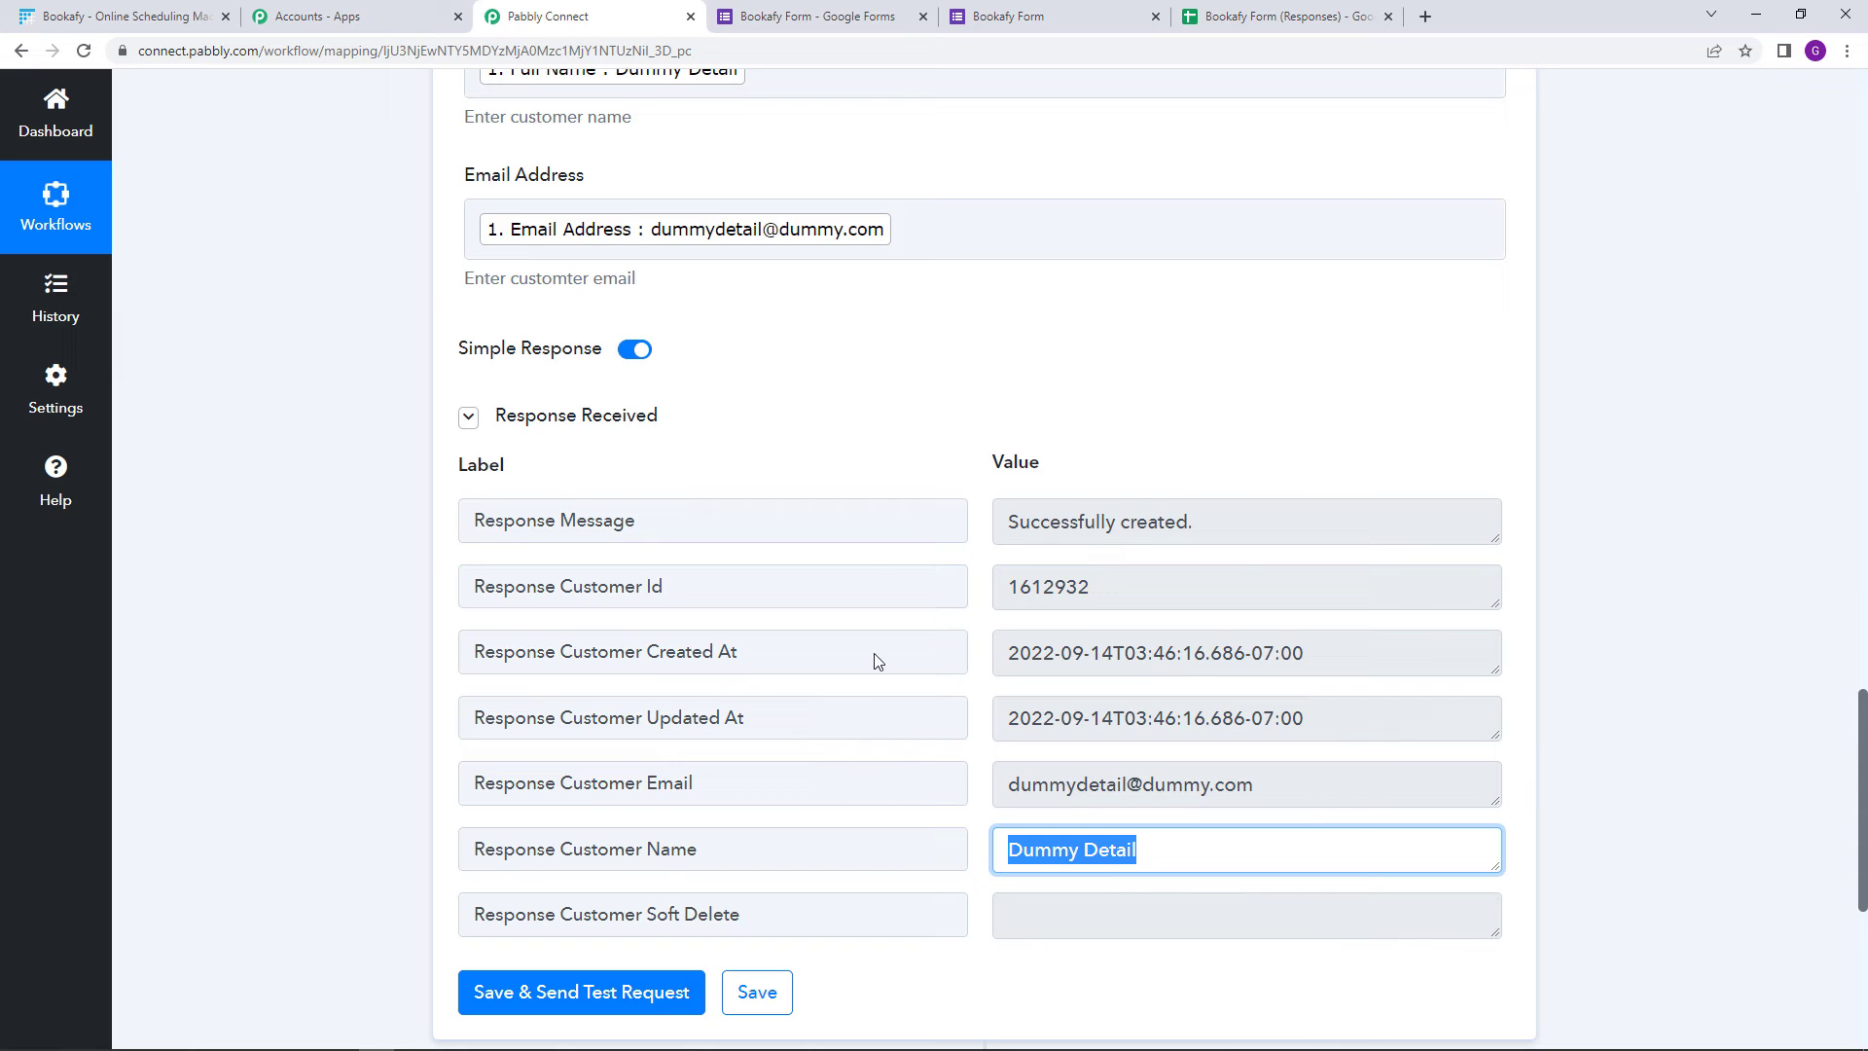
click(937, 454)
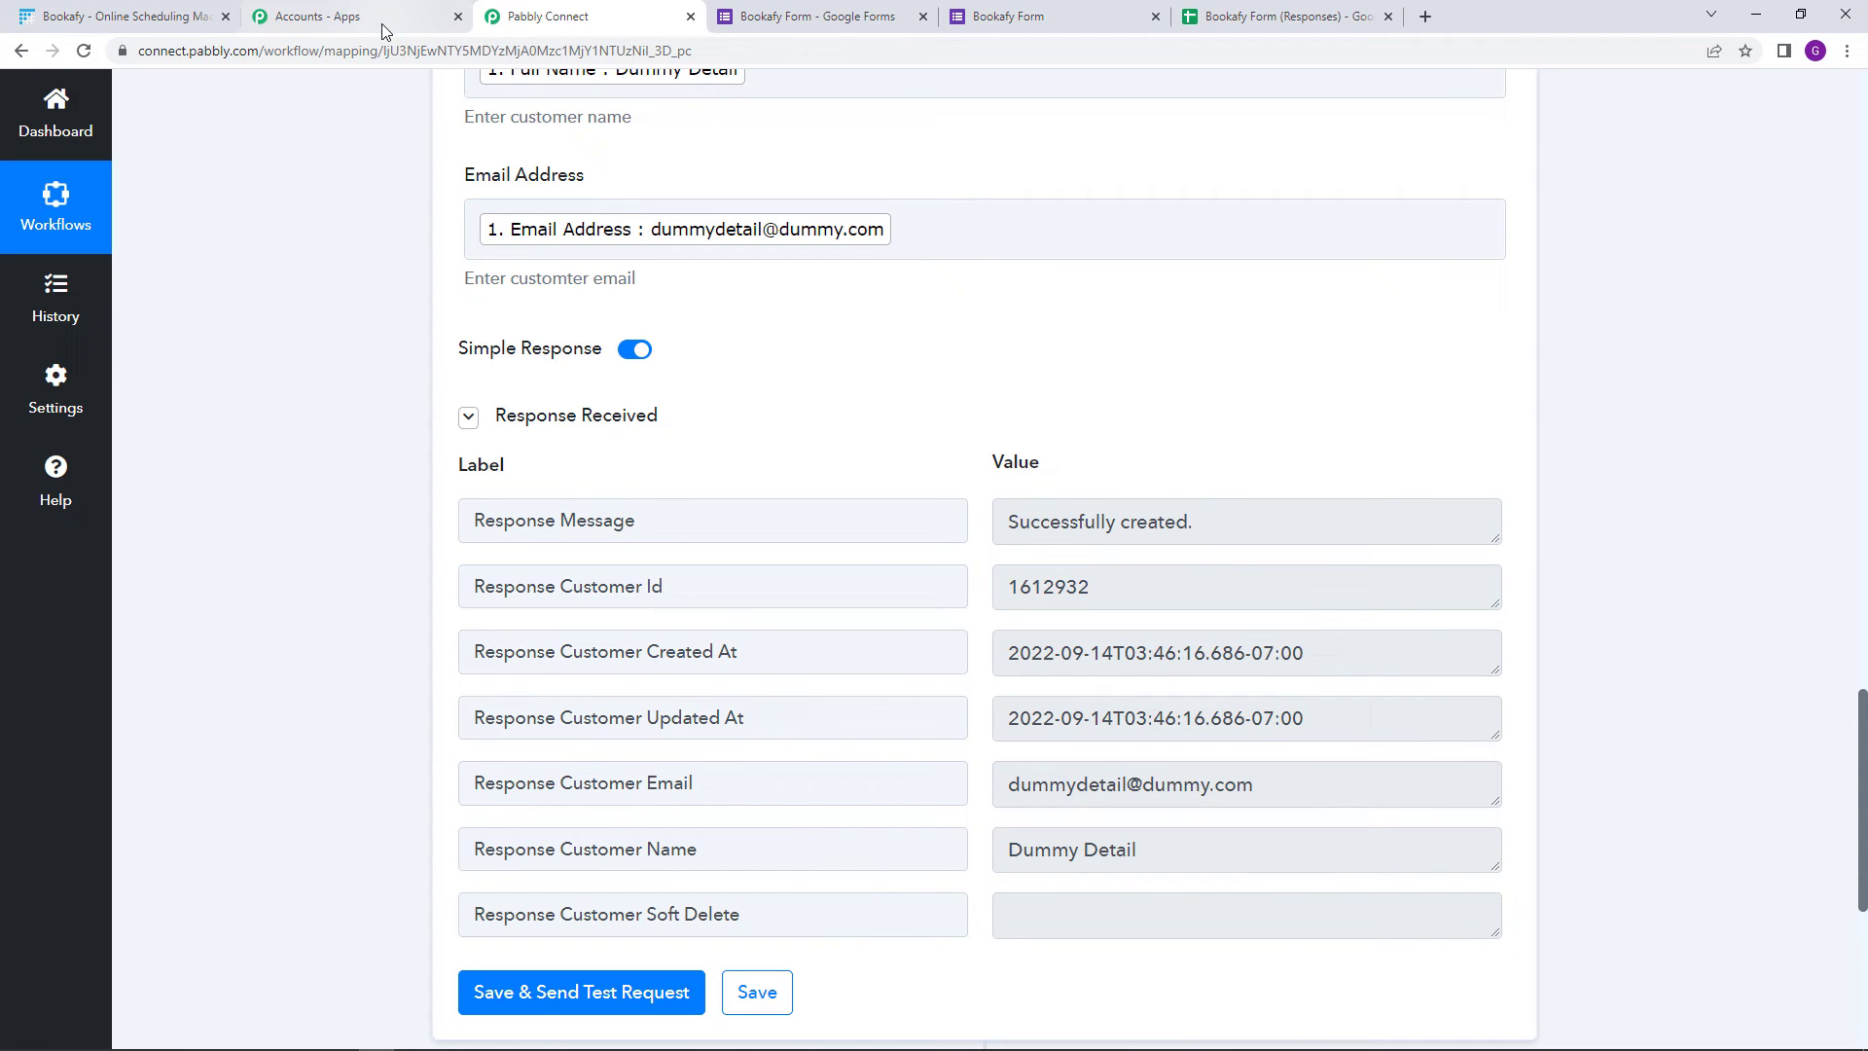
Switch to Bookafy, reload the Customers page and check the test customer's name and email address
click(174, 16)
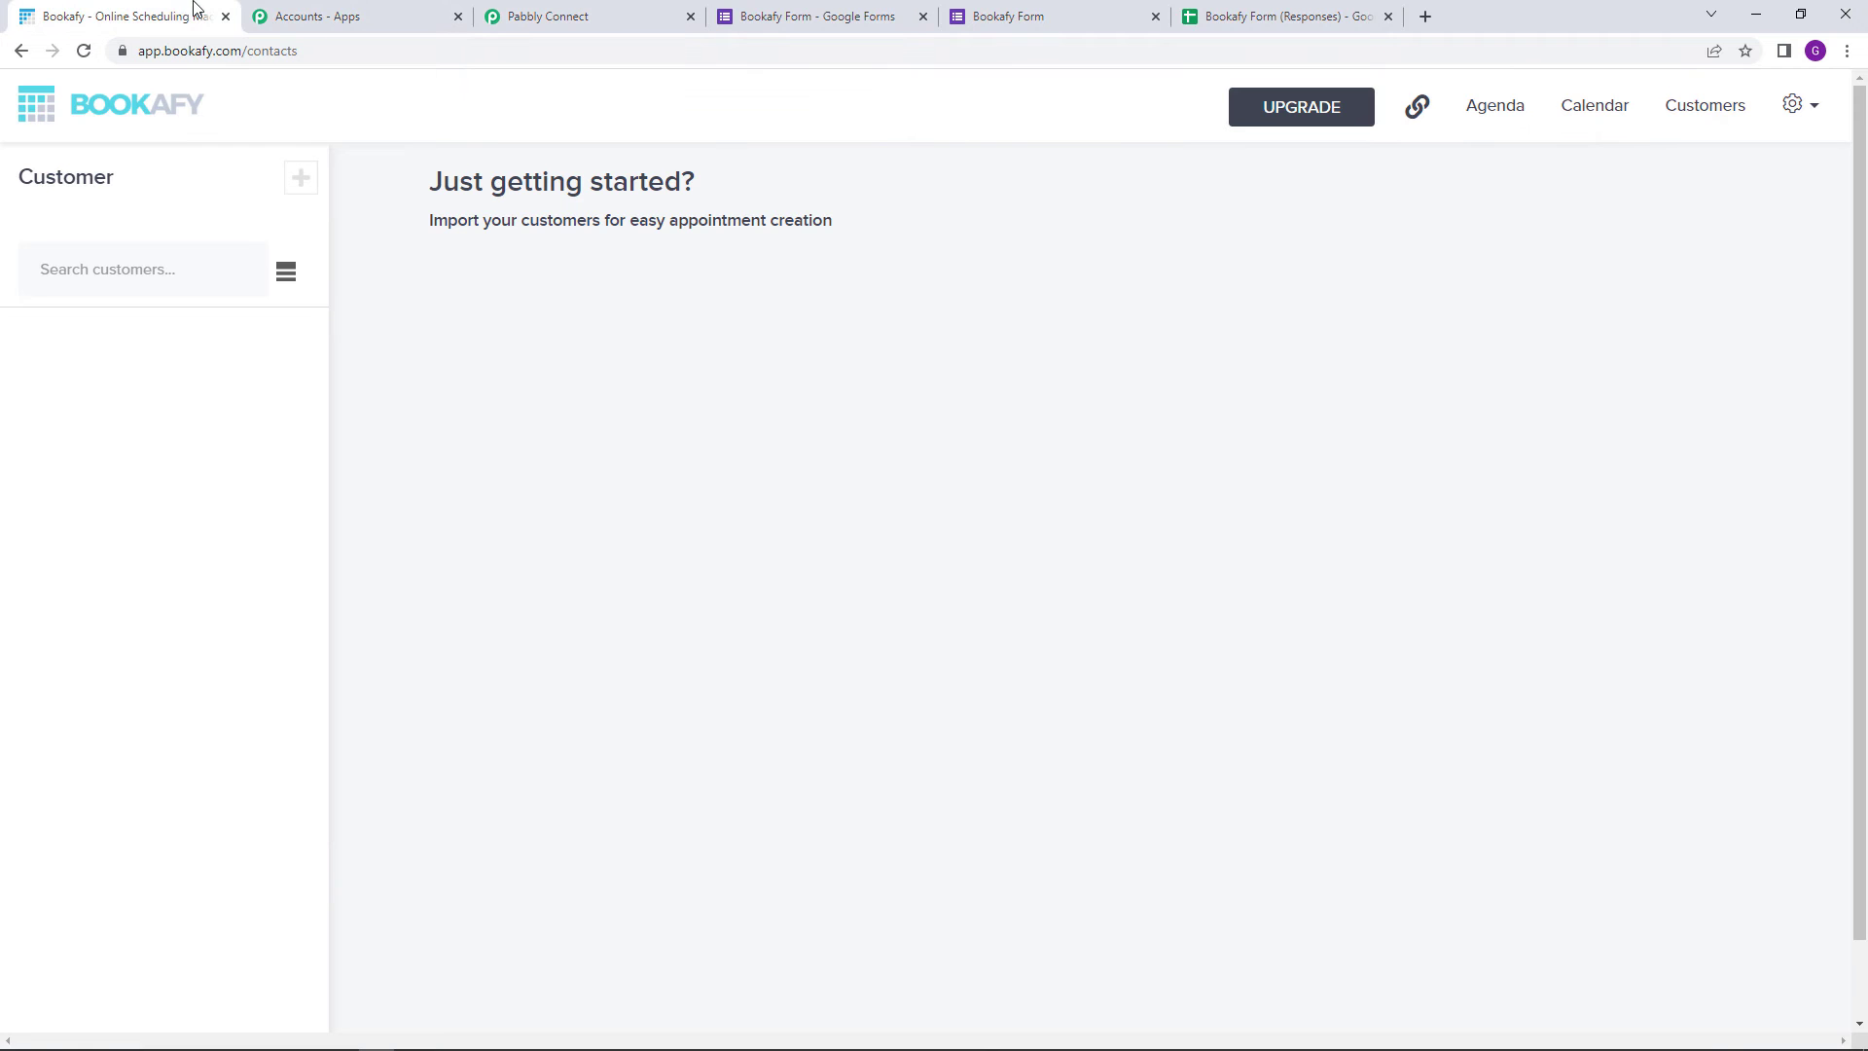
click(84, 50)
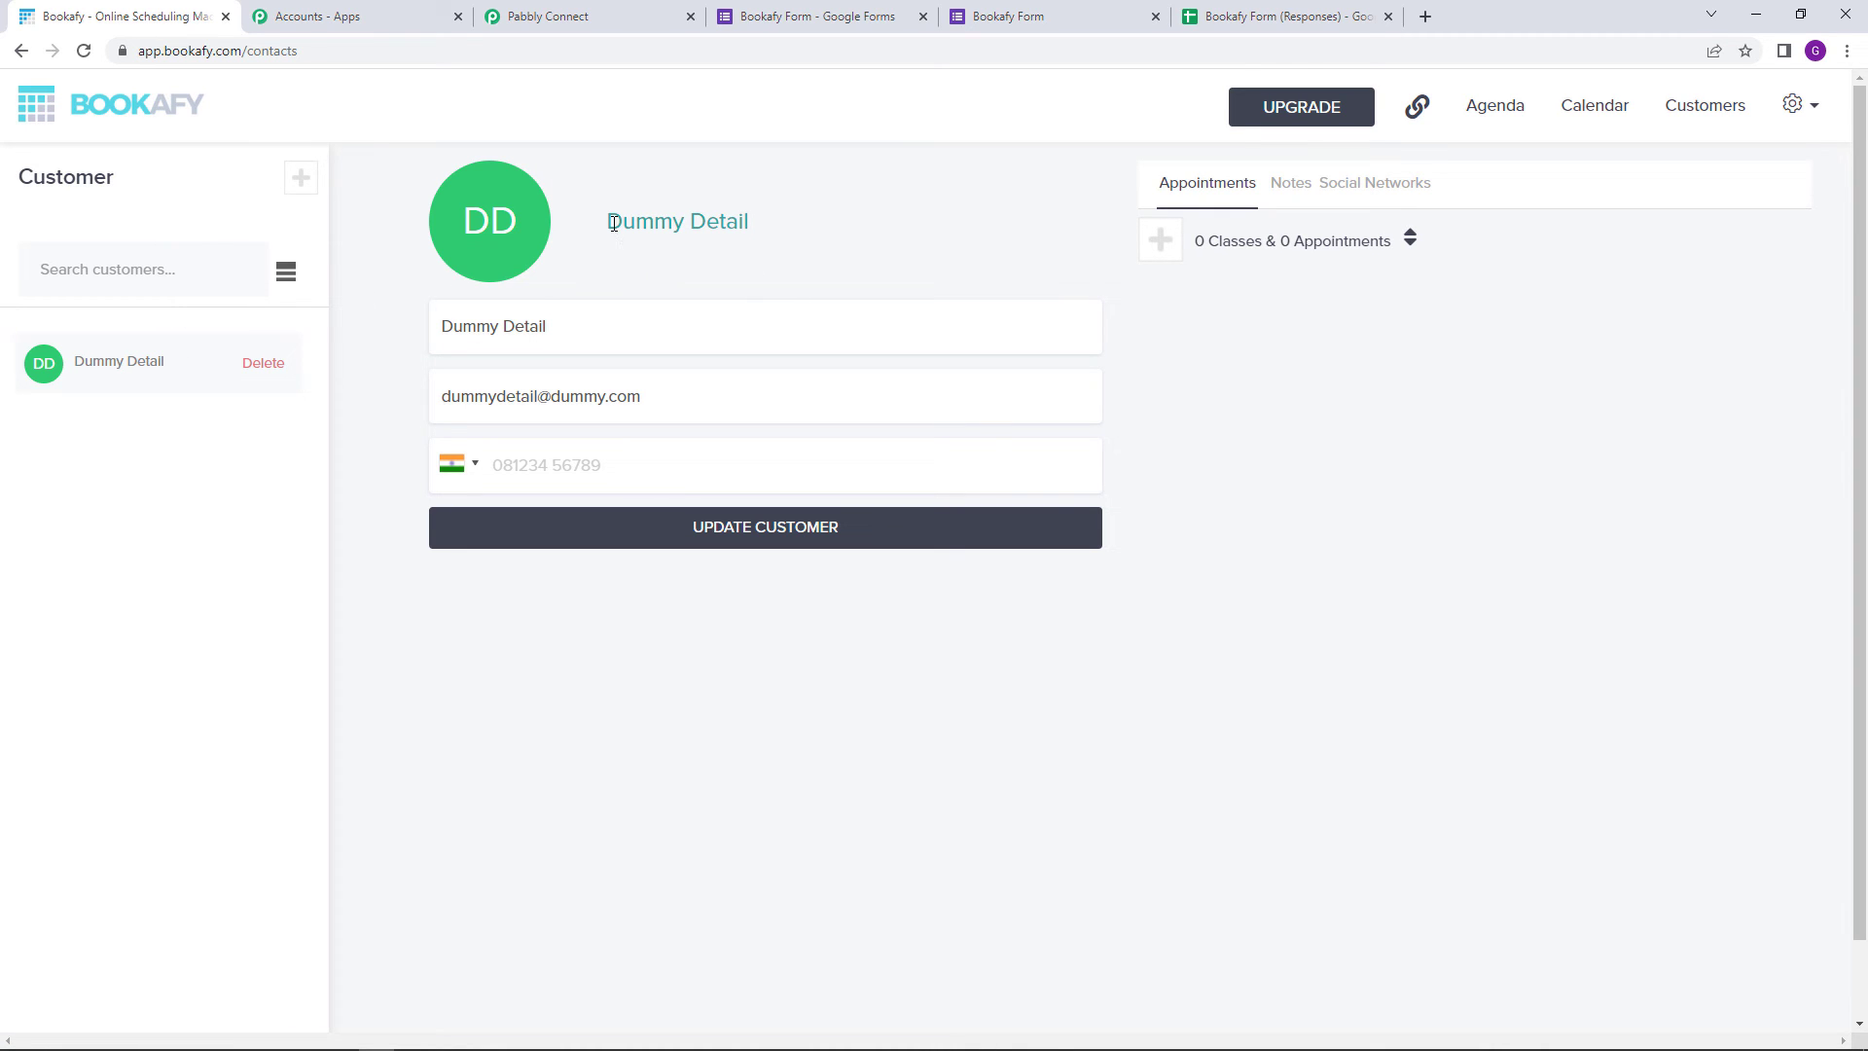
triple_click(703, 223)
click(1212, 301)
drag(442, 396, 474, 396)
drag(713, 401, 724, 402)
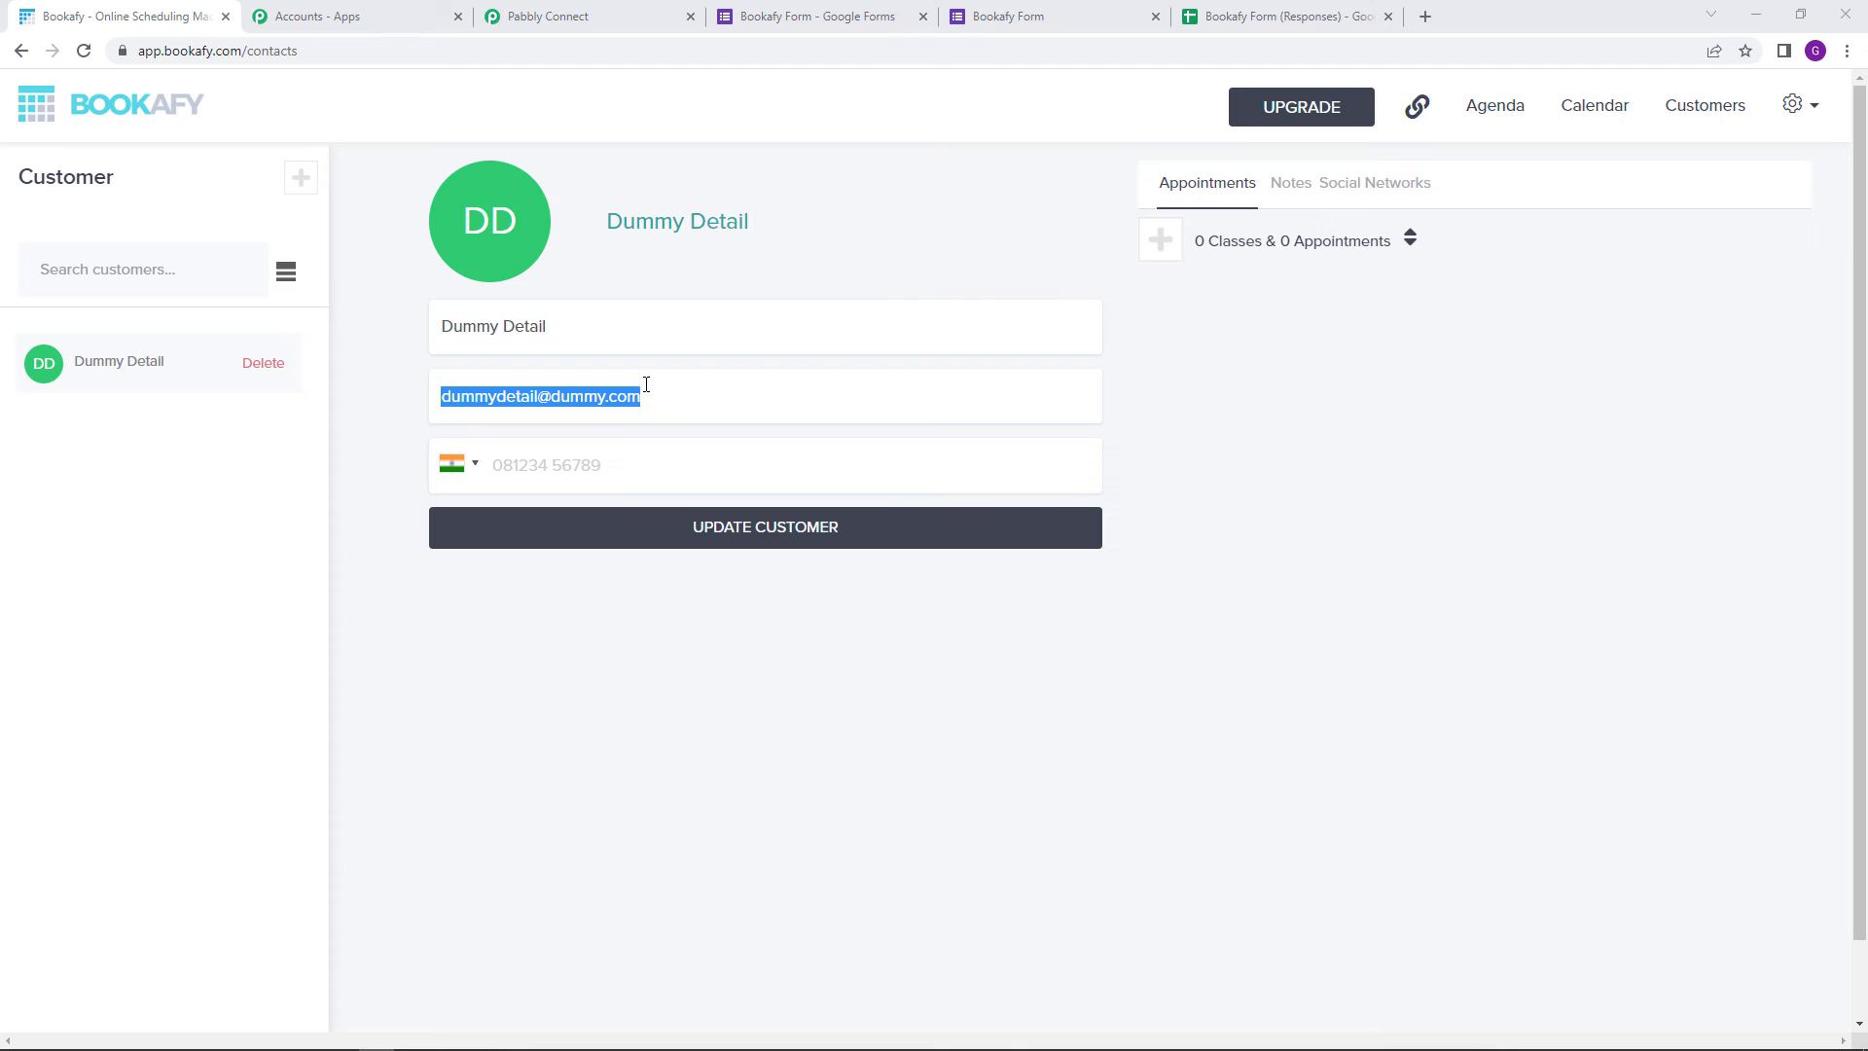
Go back to Pabbly Connect and save the Bookafy Create Customer action
click(590, 15)
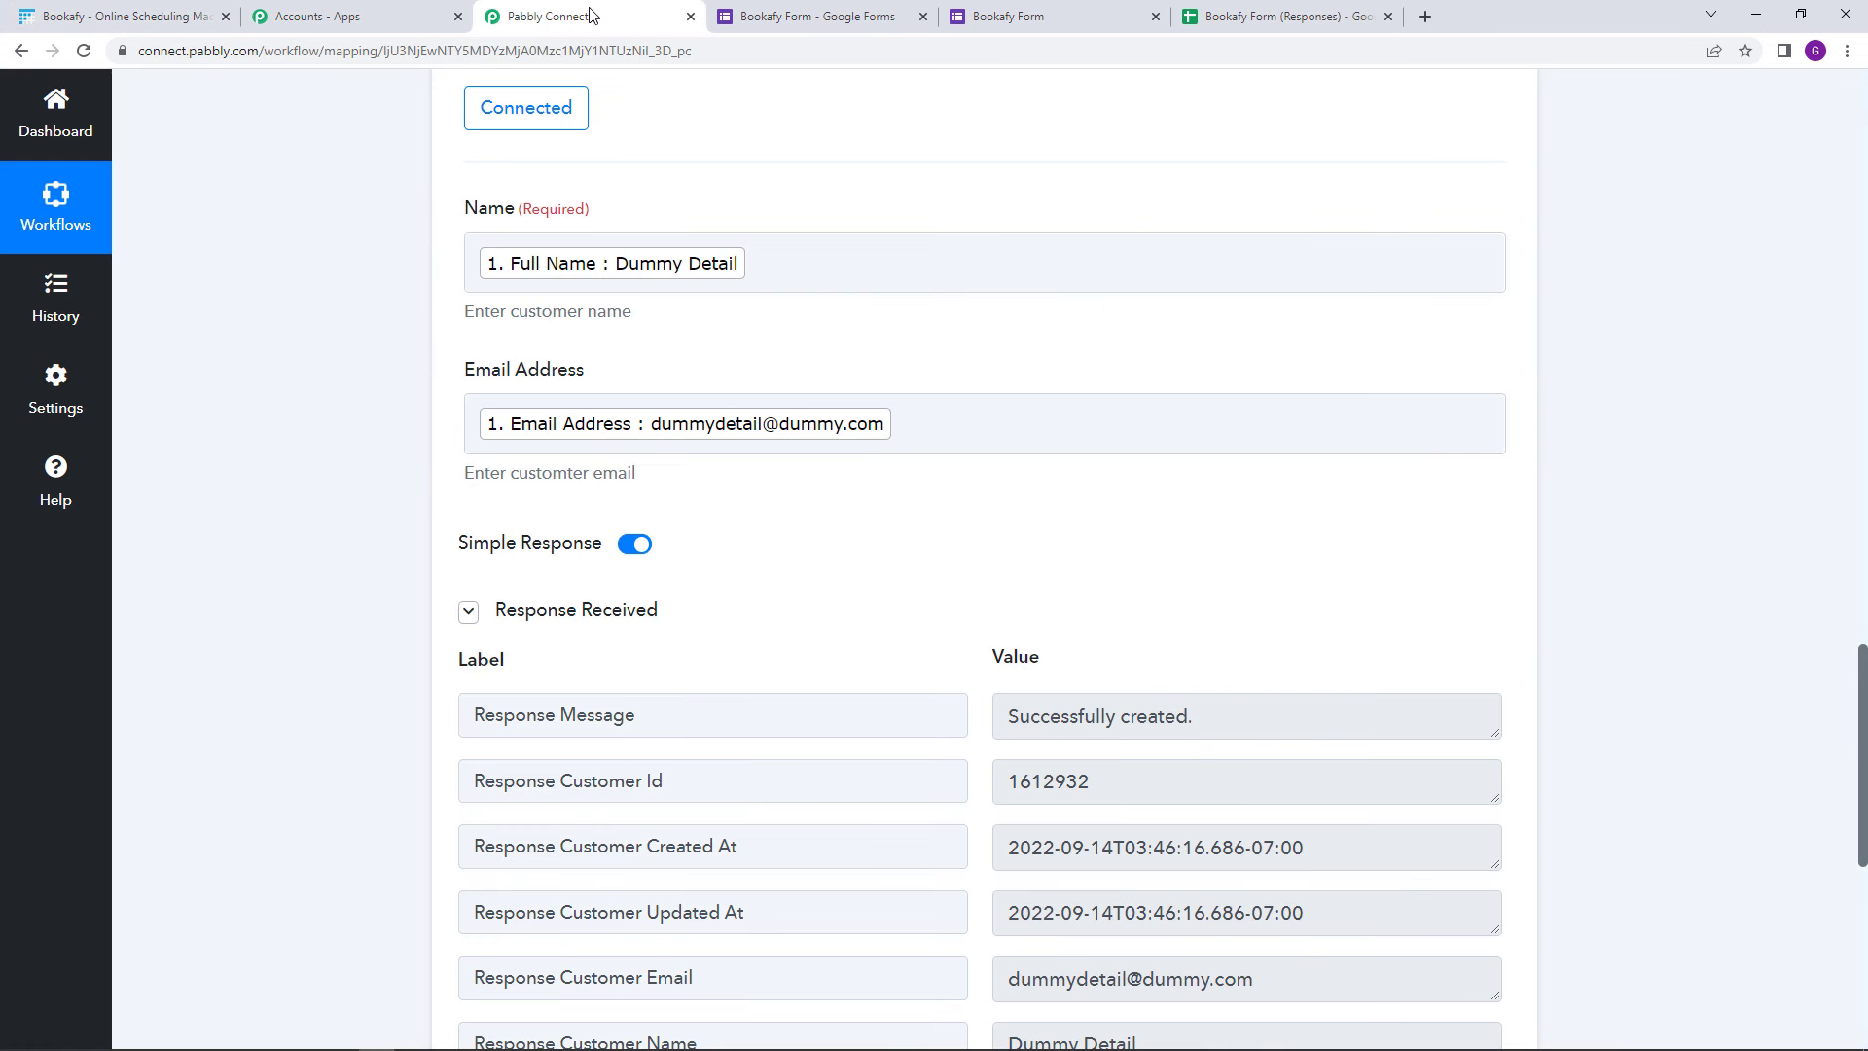
scroll(1223, 429, down, 5)
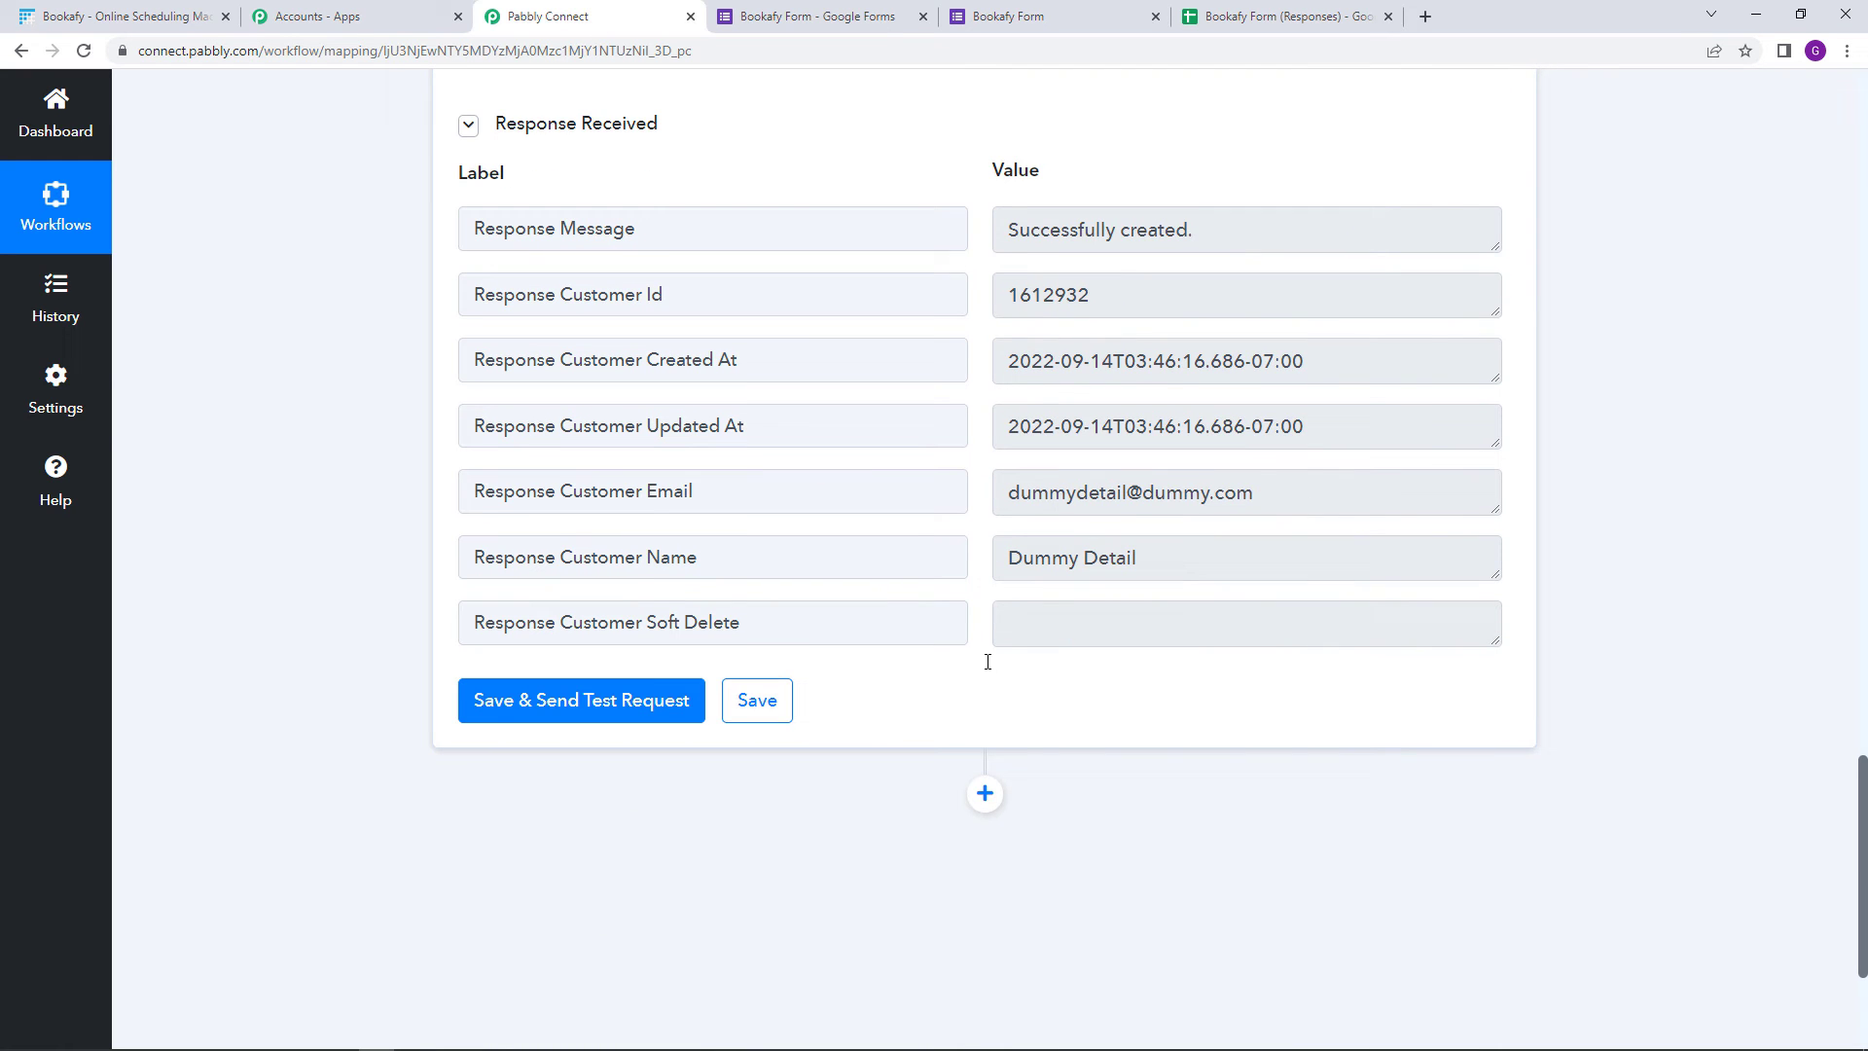
click(773, 718)
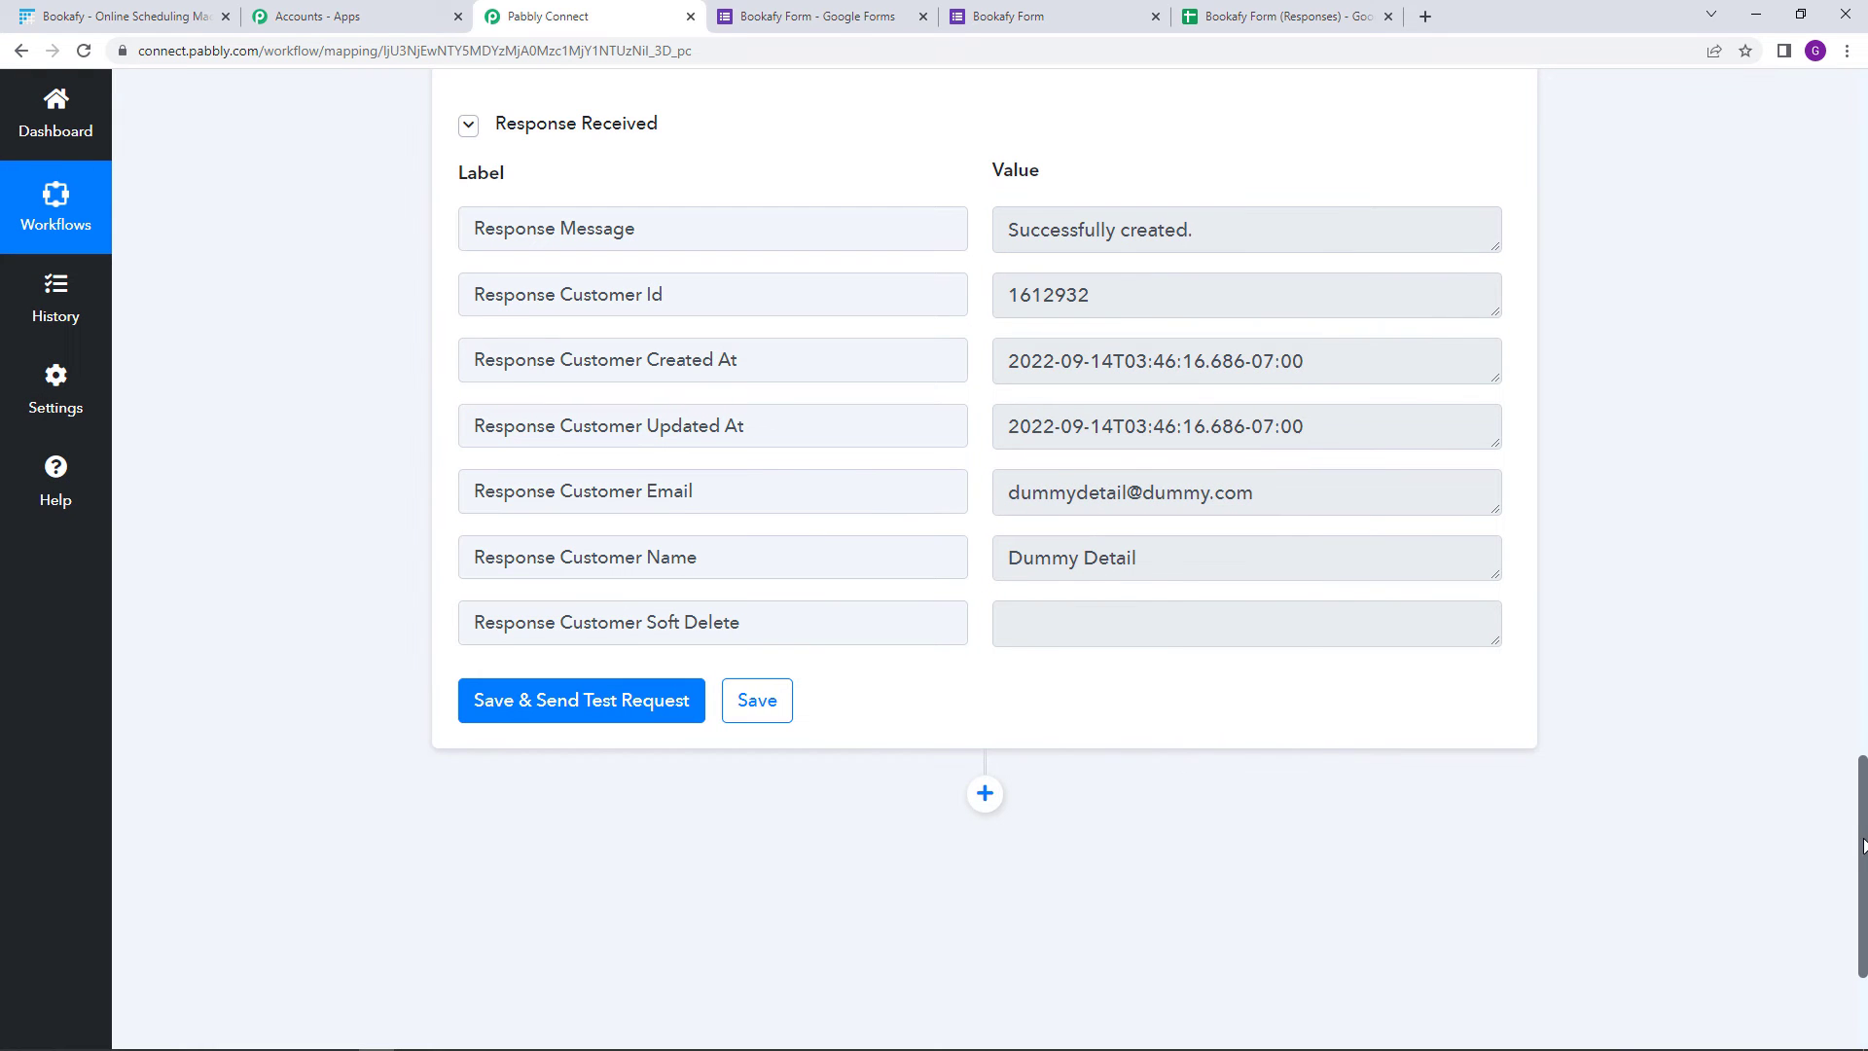
Review the whole workflow from the Google Forms trigger to the end of the Bookafy action
drag(1866, 855, 1866, 163)
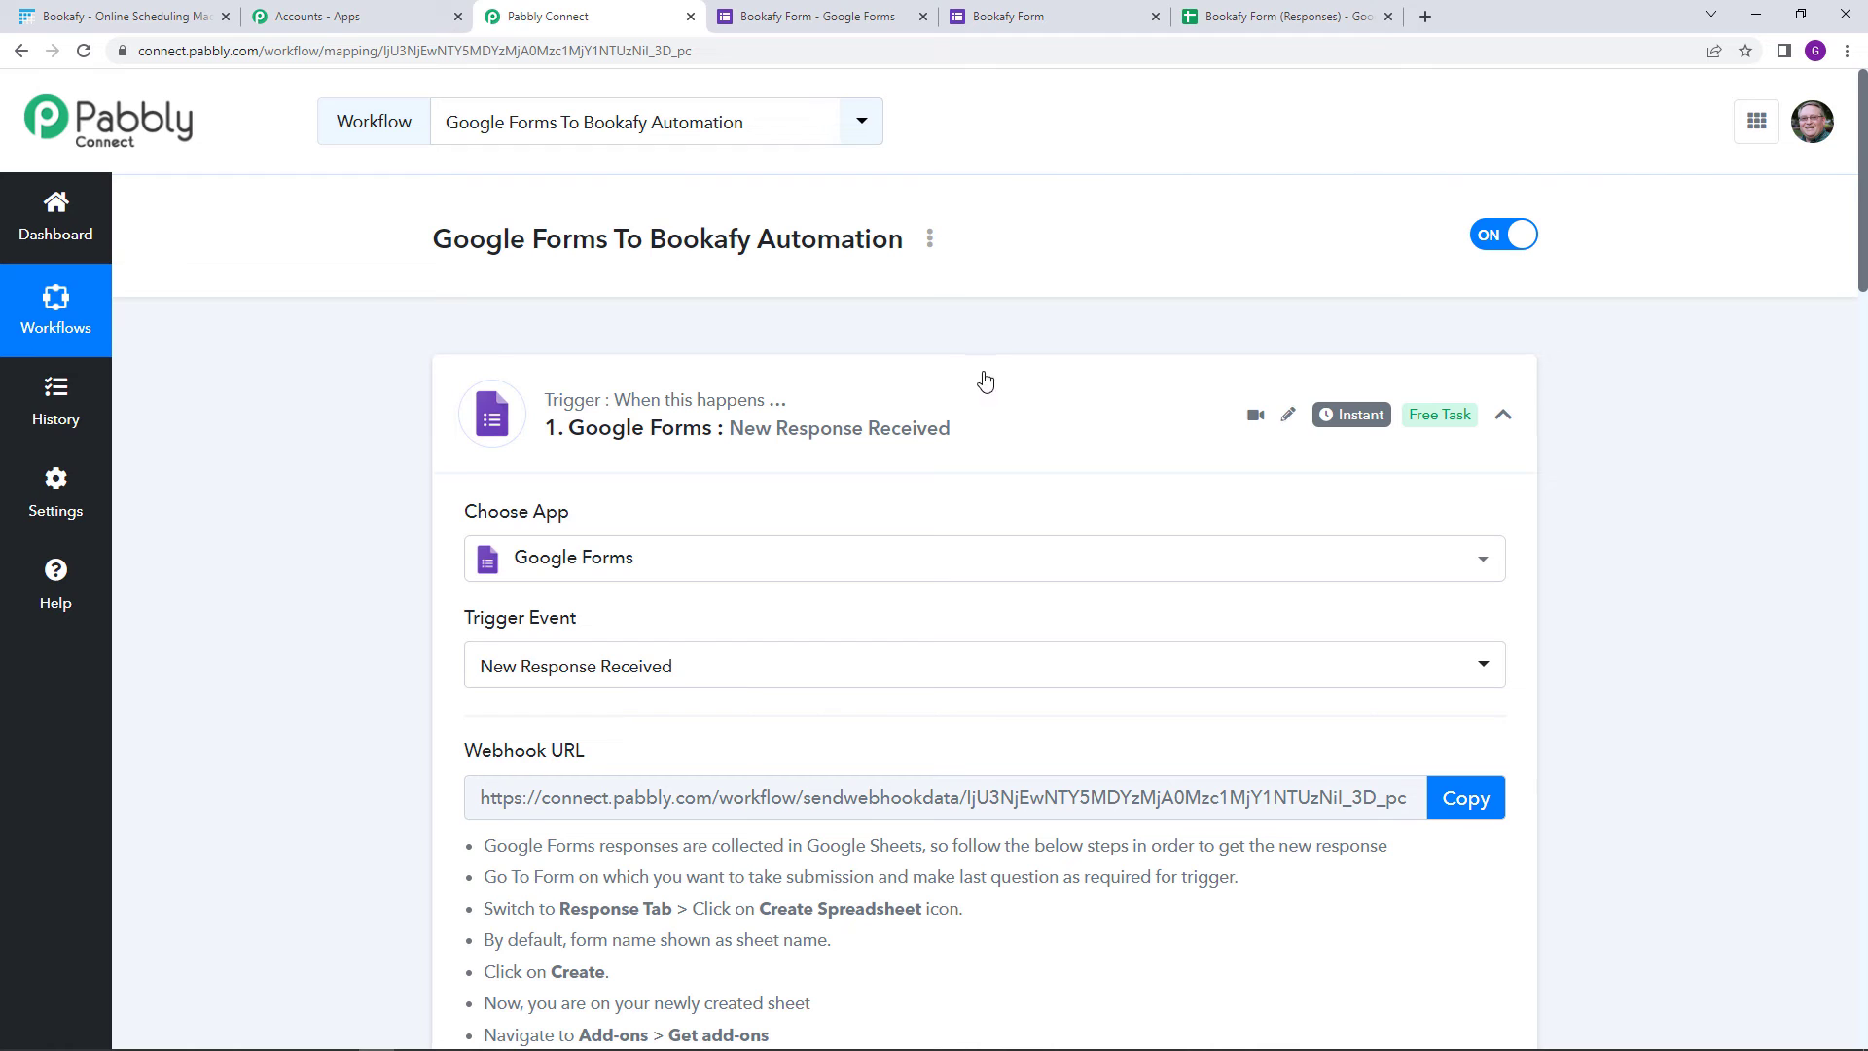
scroll(1056, 564, down, 2)
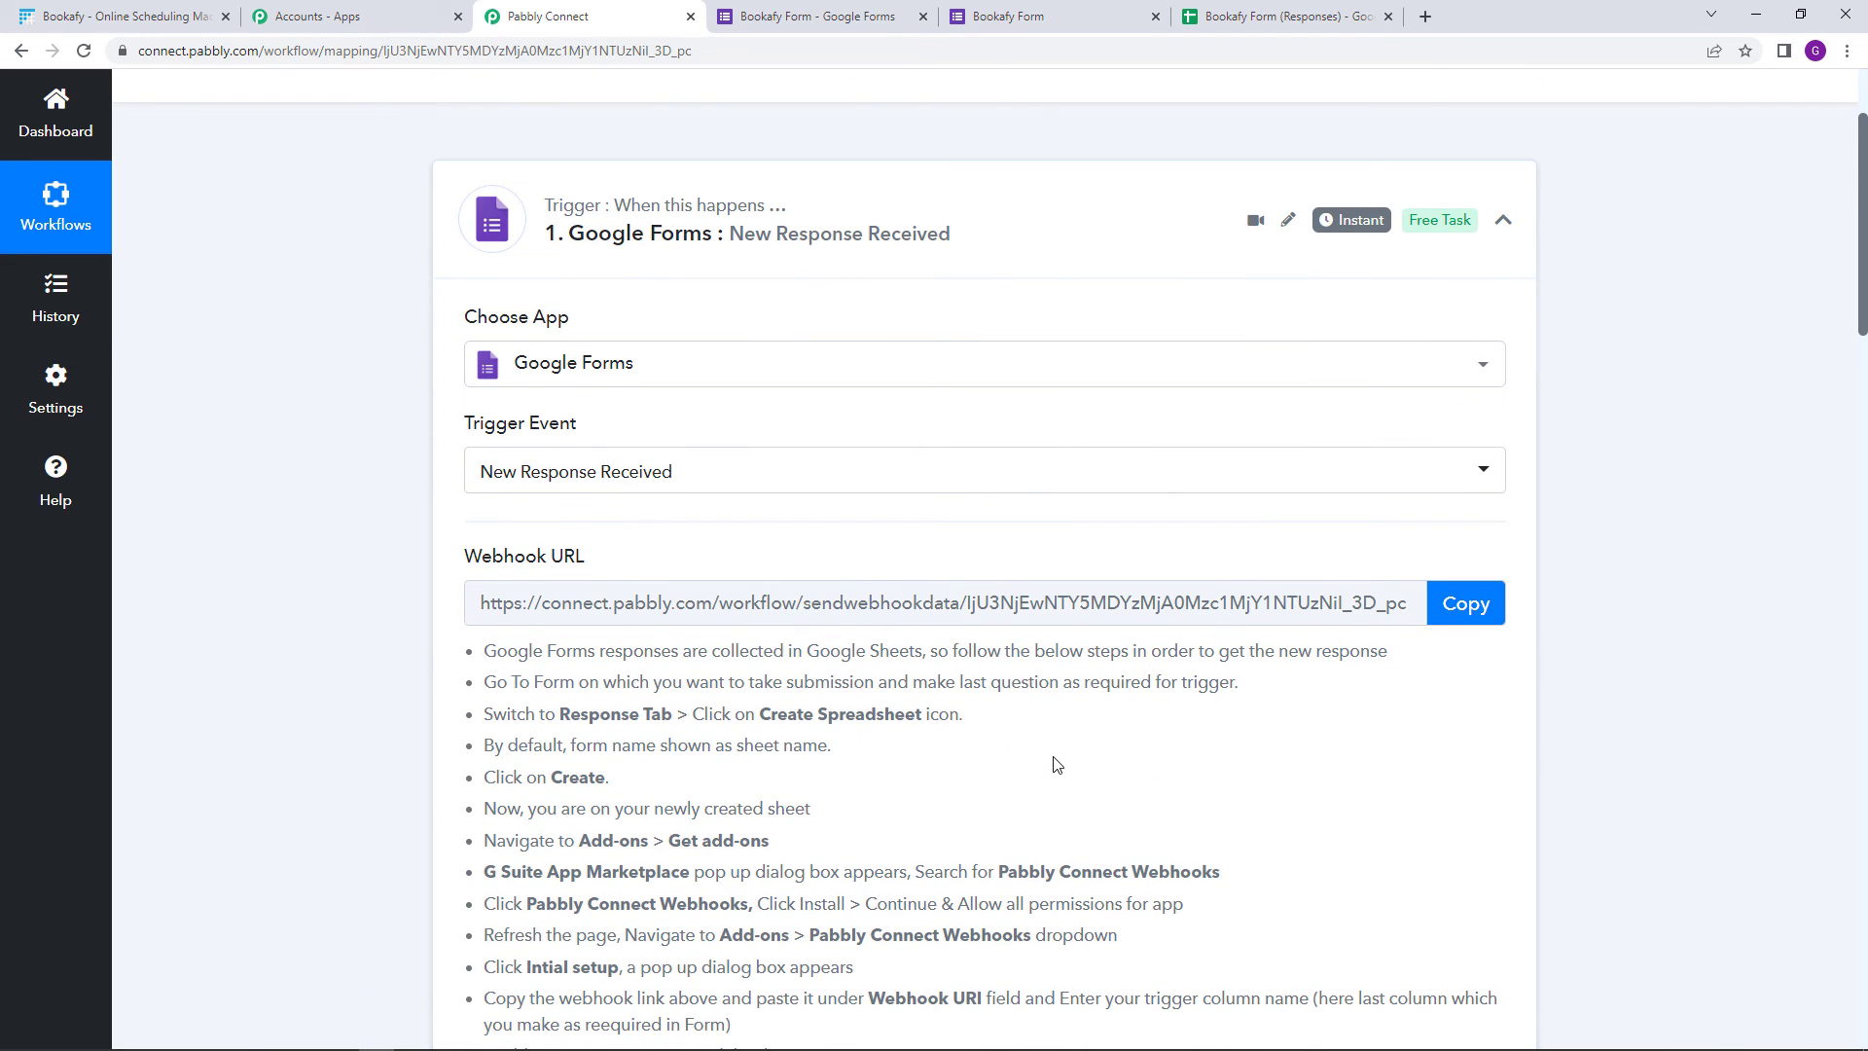
scroll(1056, 764, down, 3)
scroll(1080, 766, down, 10)
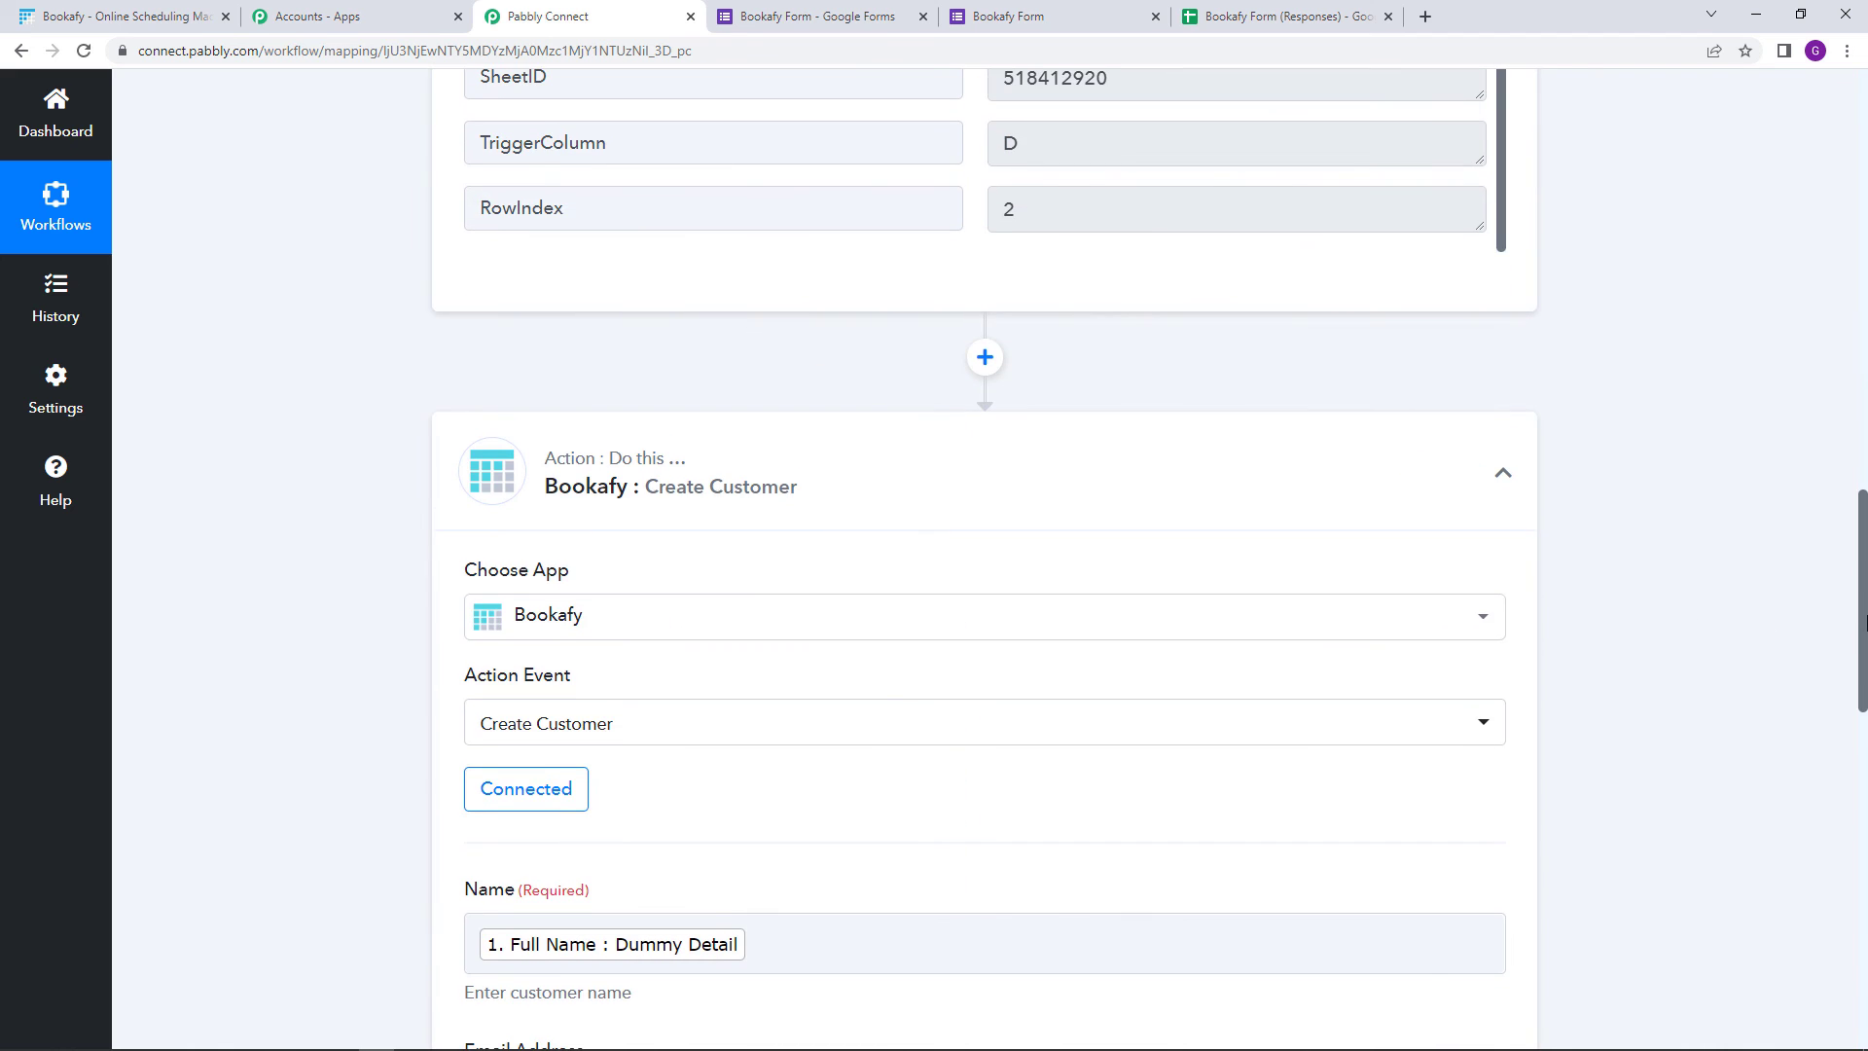
drag(1859, 615, 1866, 1008)
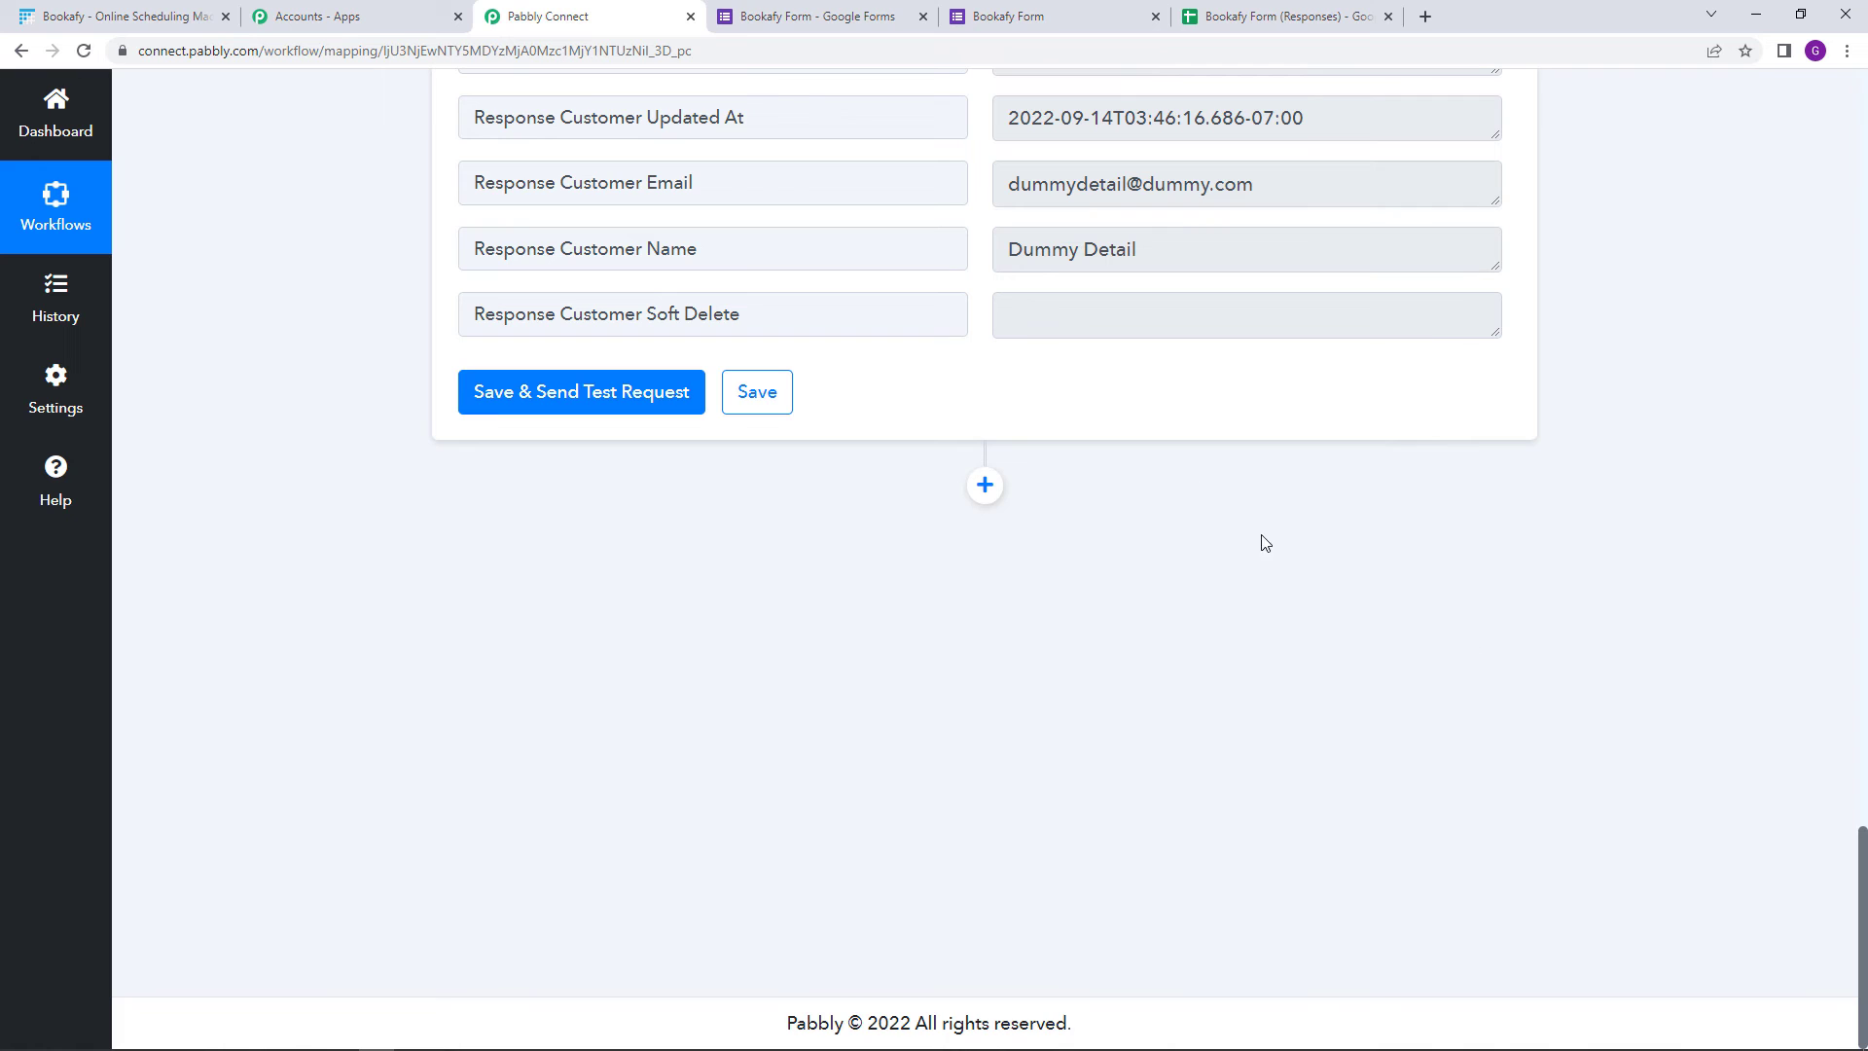
Switch to the live Bookafy Form, reload it as a blank form and fill in the test respondent's full name
click(993, 16)
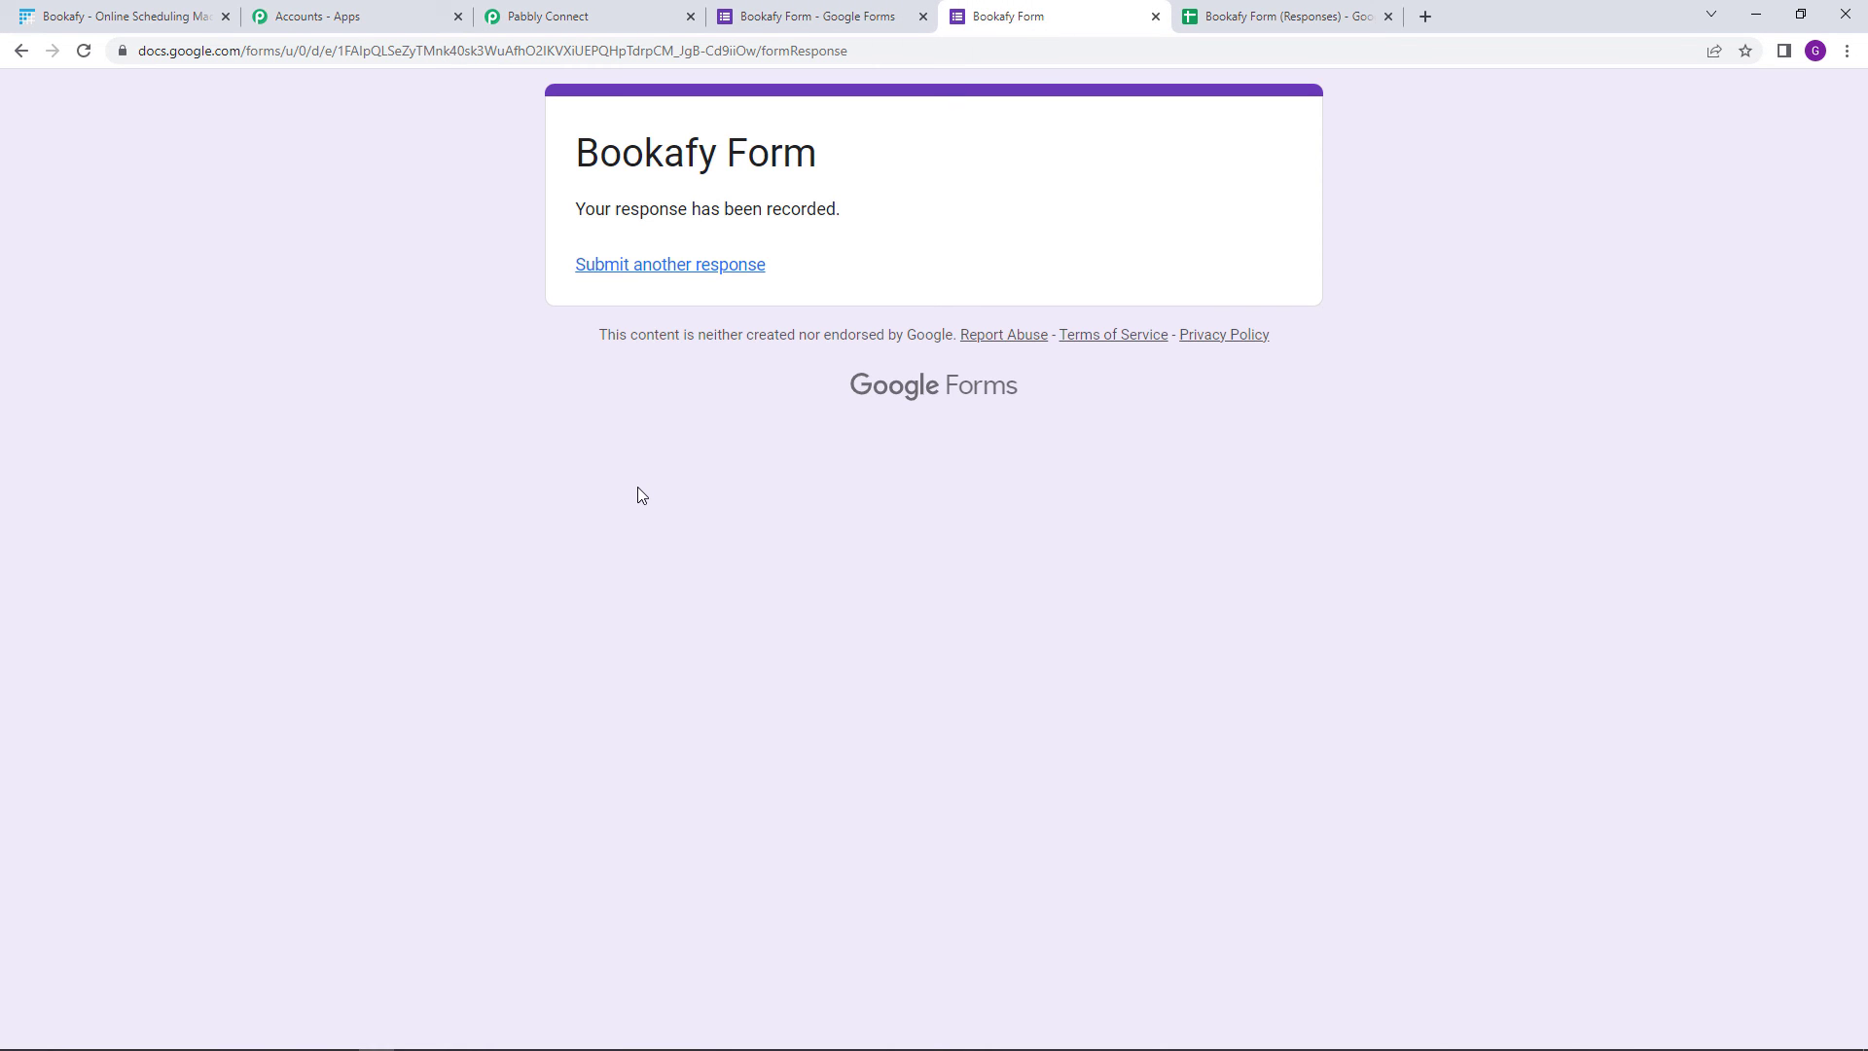
key(F5)
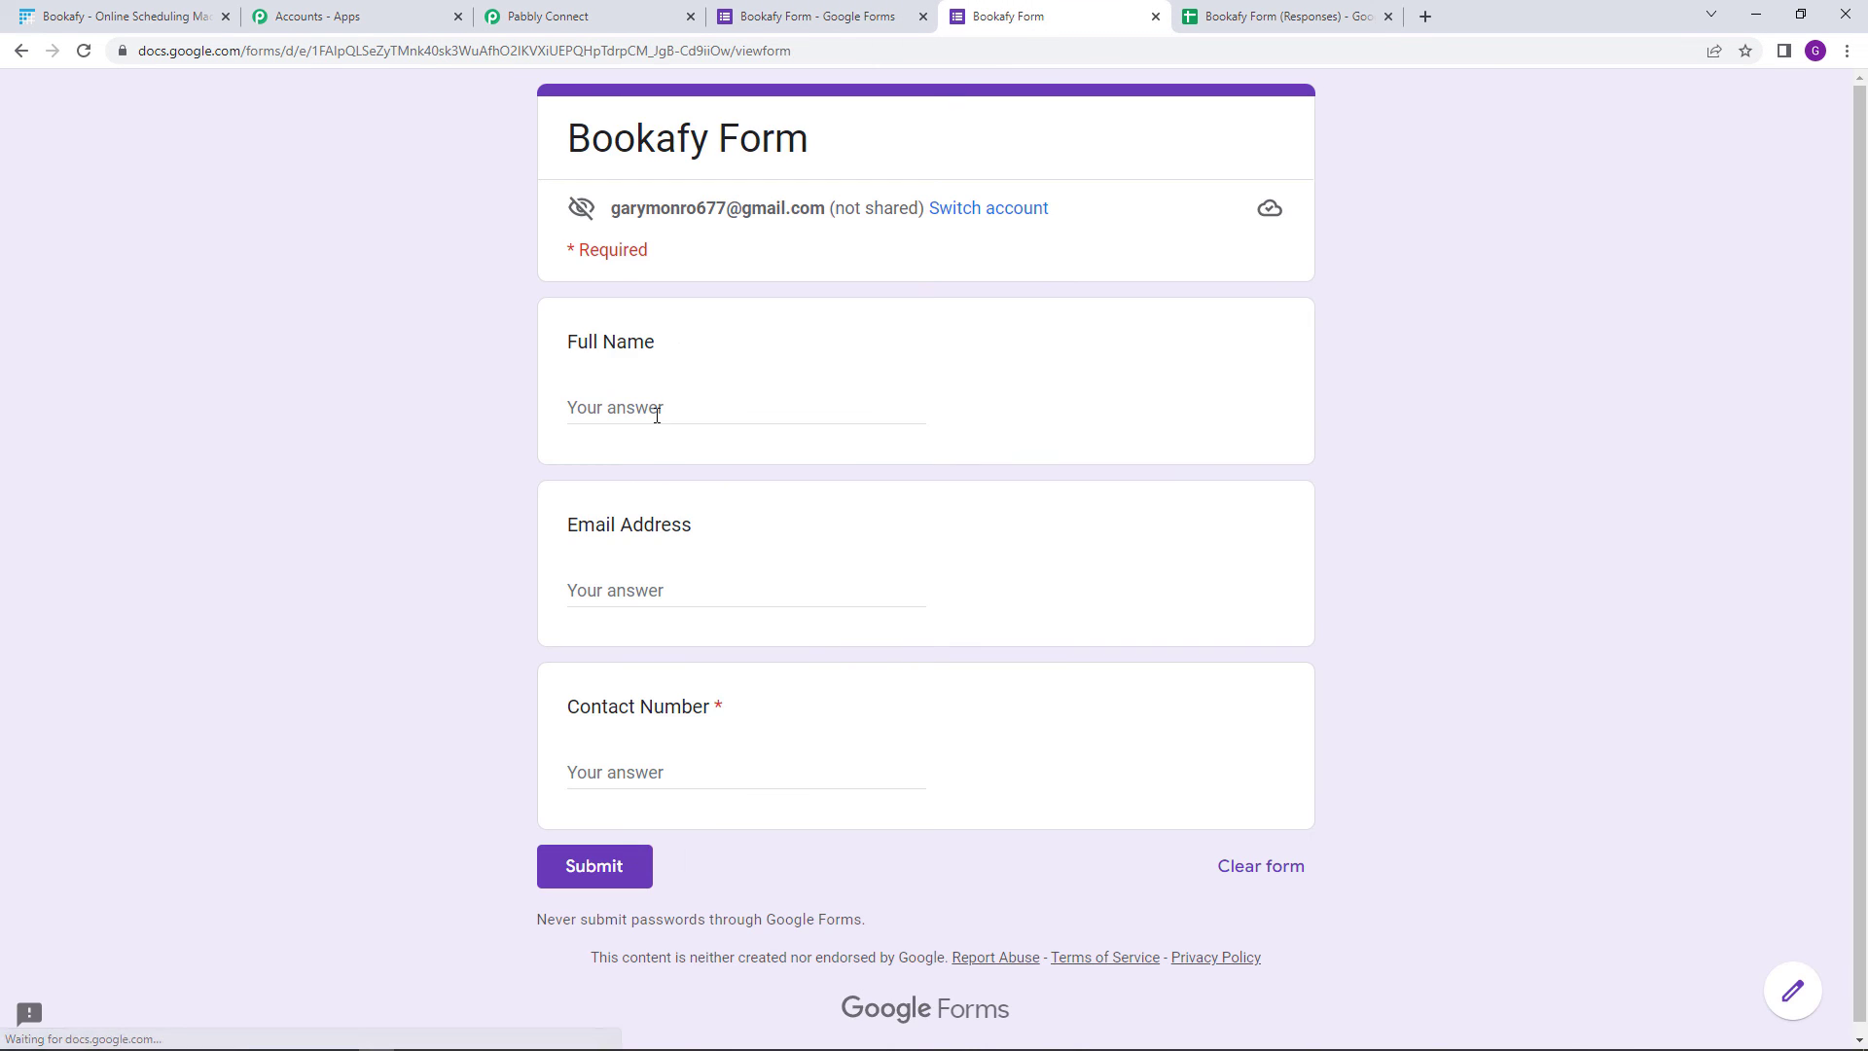
click(657, 403)
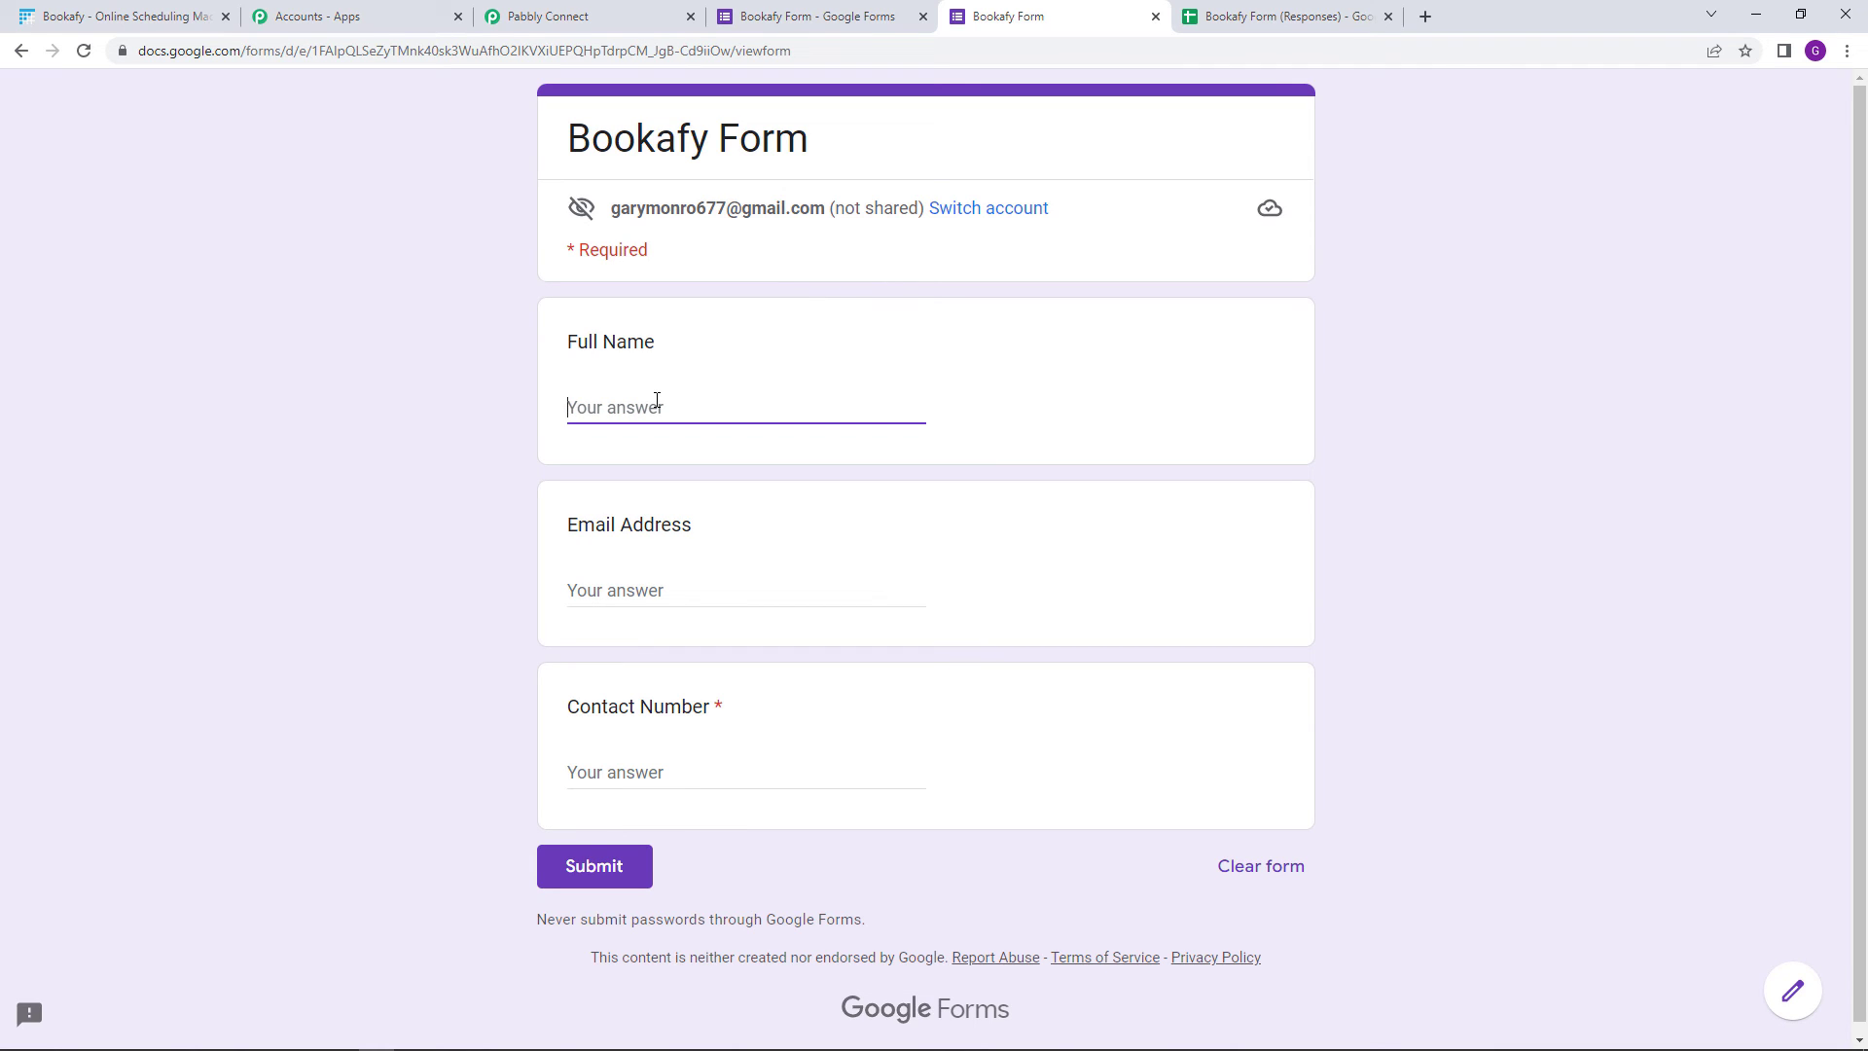
text(Tes)
text(tu)
text(ing De)
text(mo)
Fill in the test respondent's email address in the form, correcting its domain part
click(668, 598)
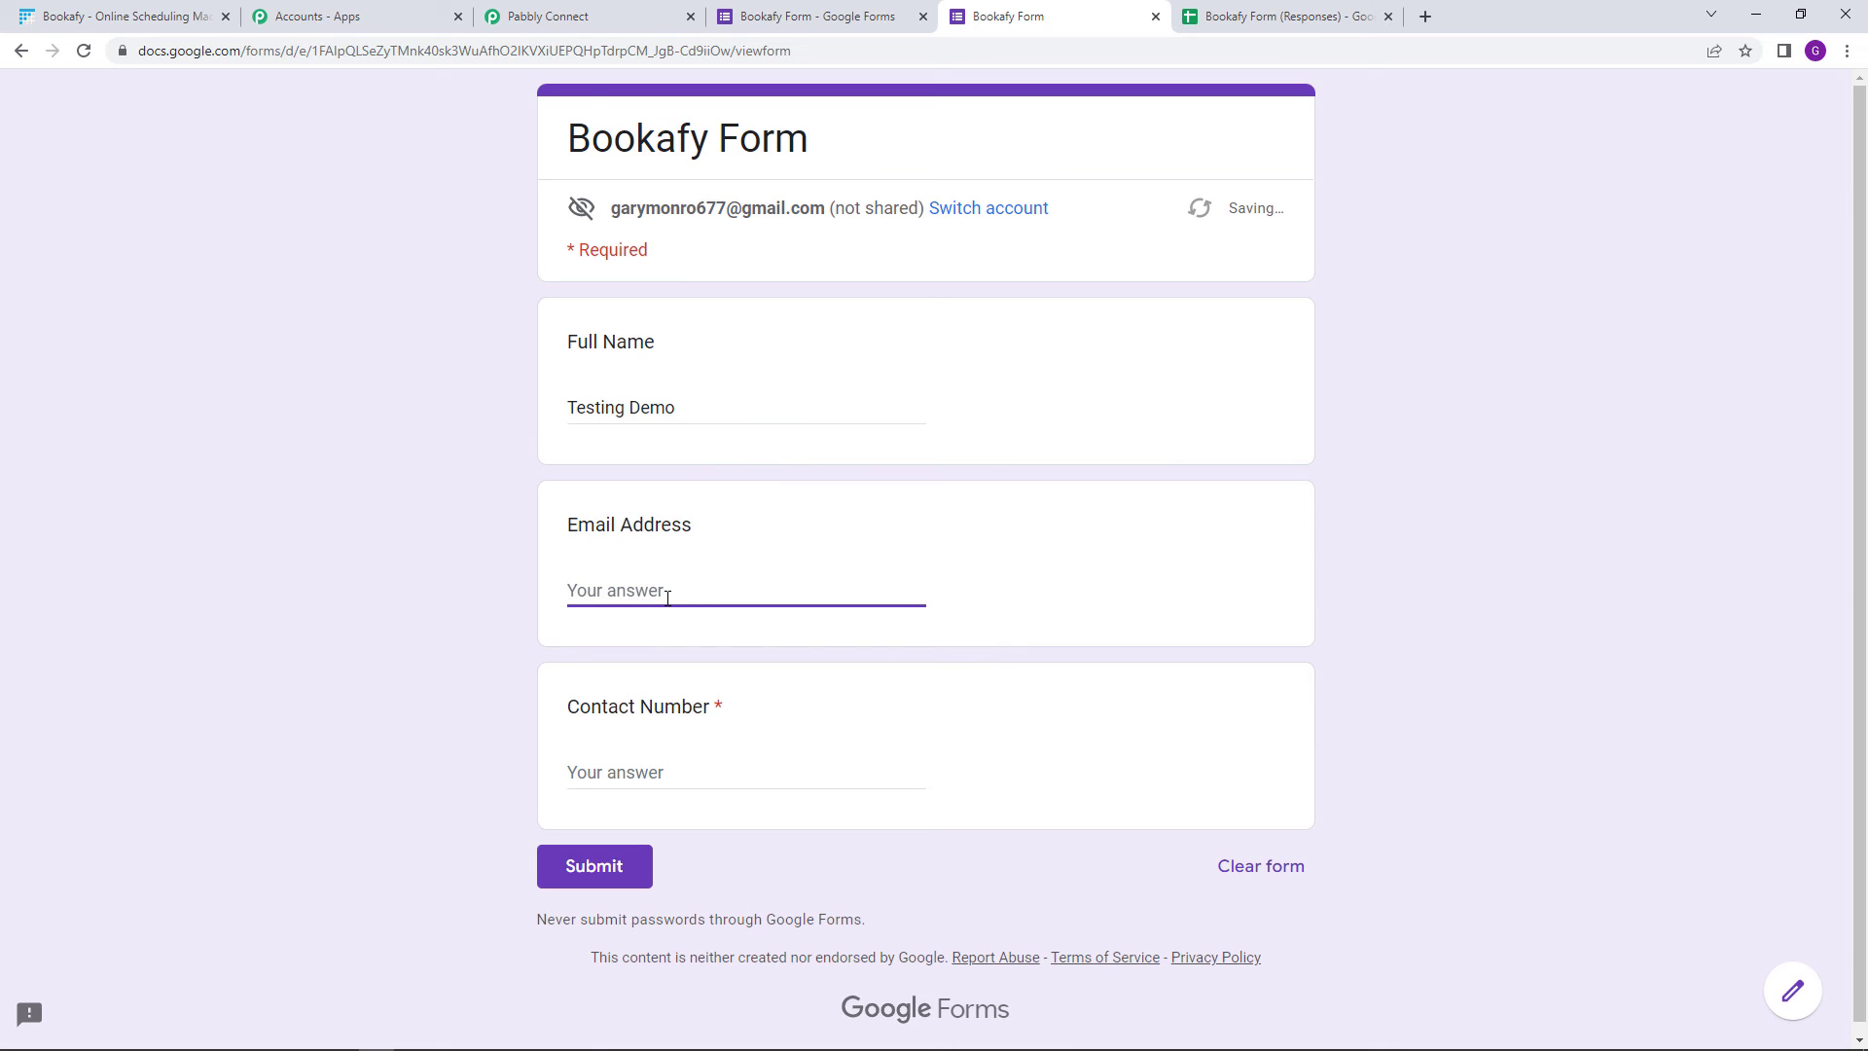
text(testingdemo.com)
click(672, 595)
key(BackSpace)
text(@d)
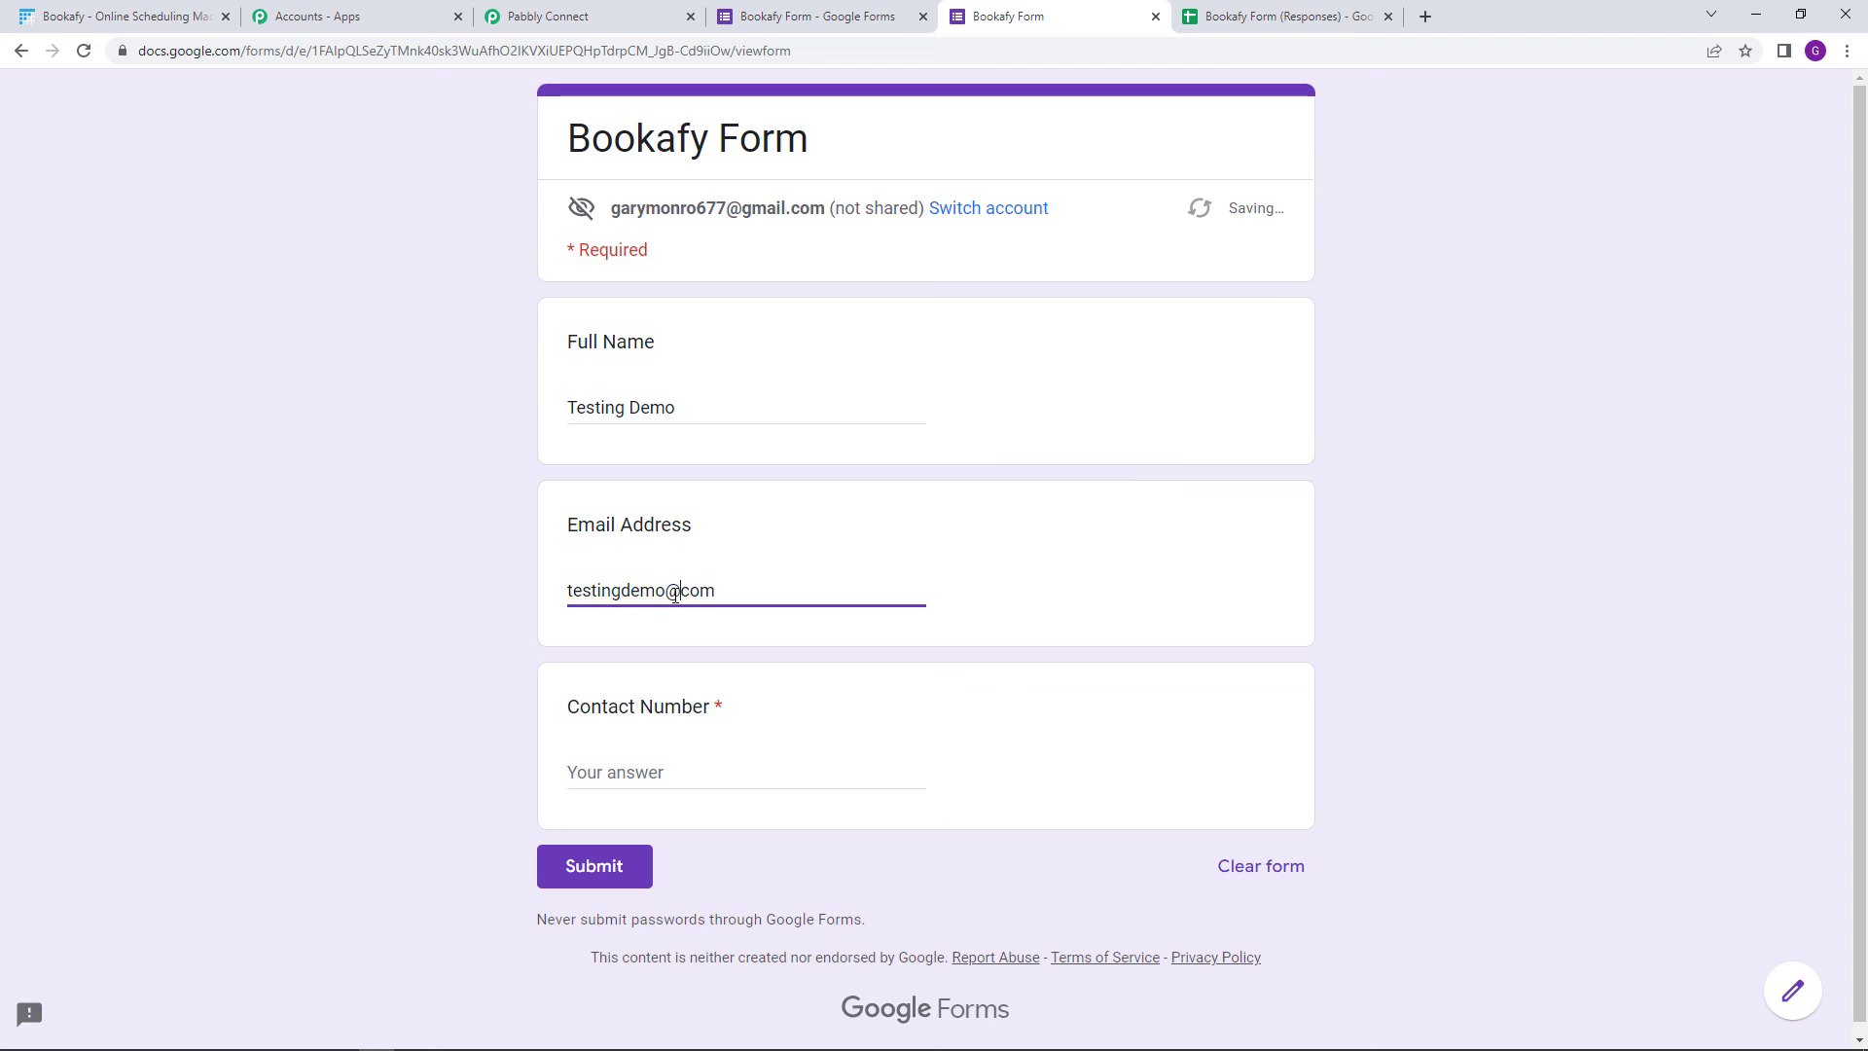
text(emo.)
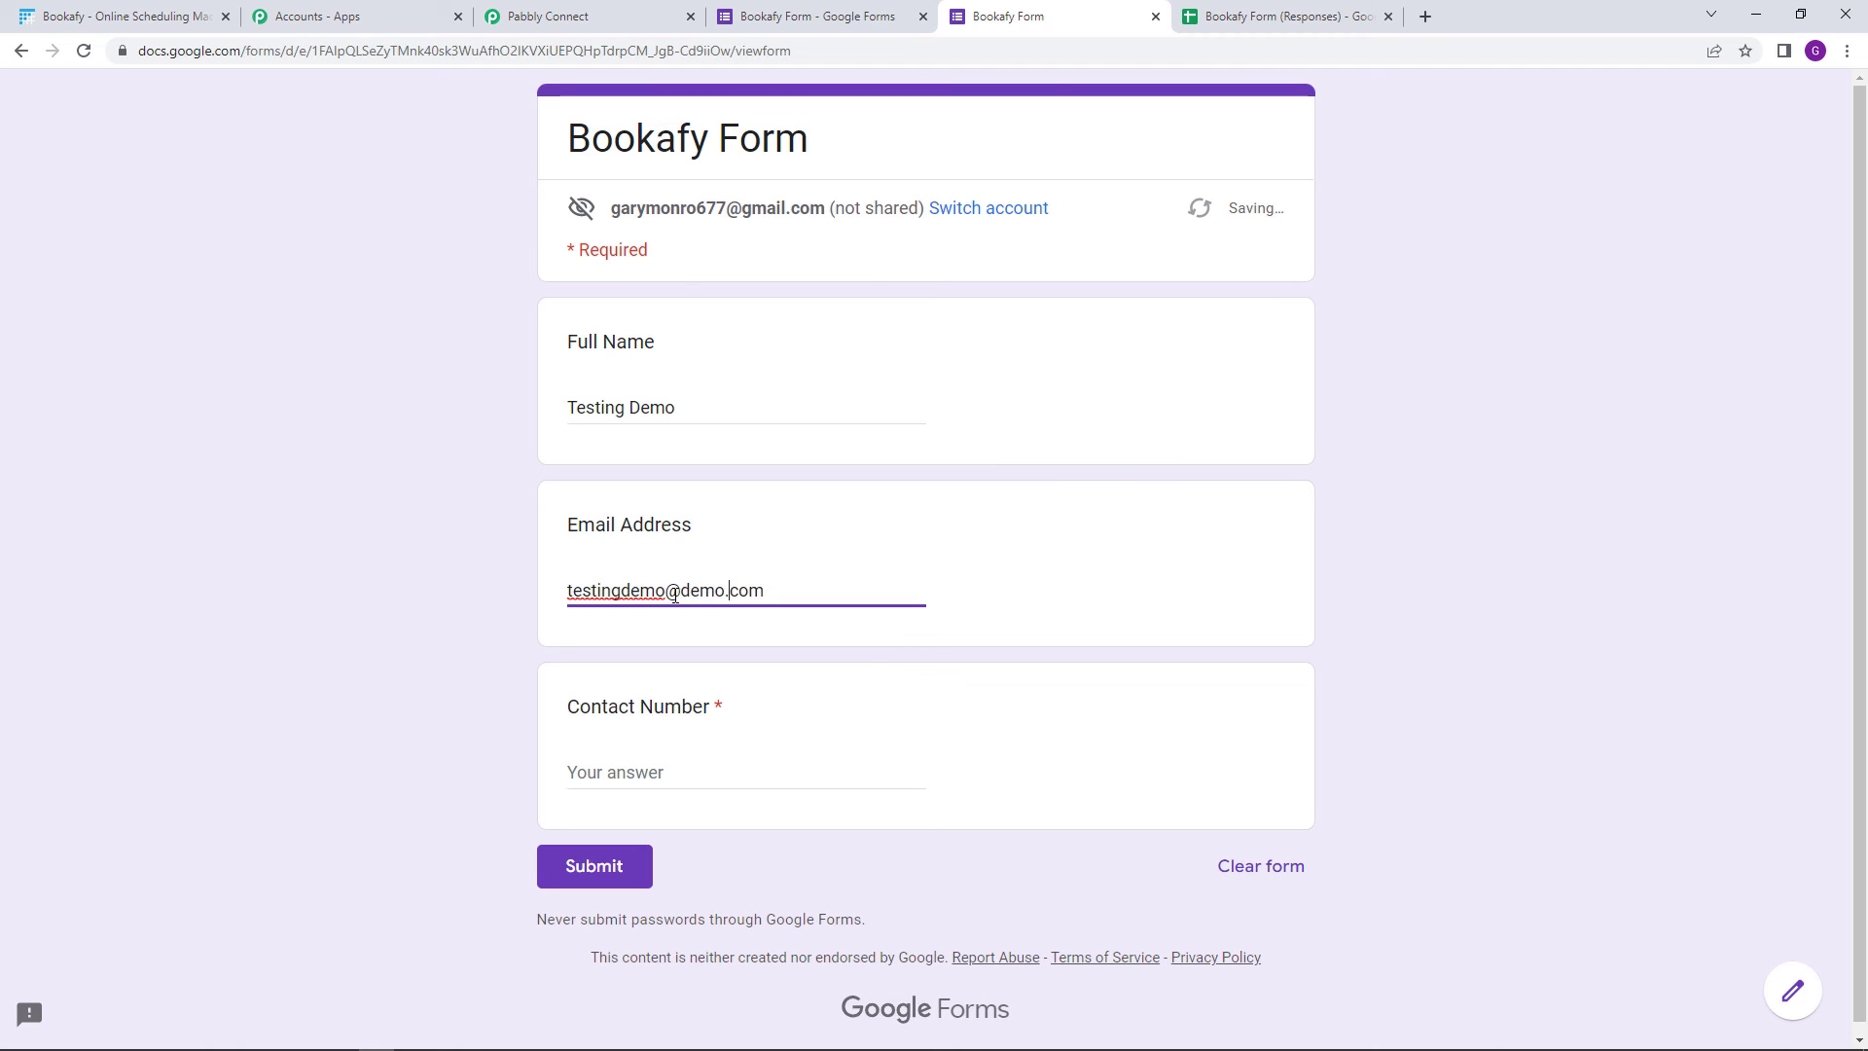
Fill in the required Contact Number with a masked placeholder number
click(629, 776)
text(0)
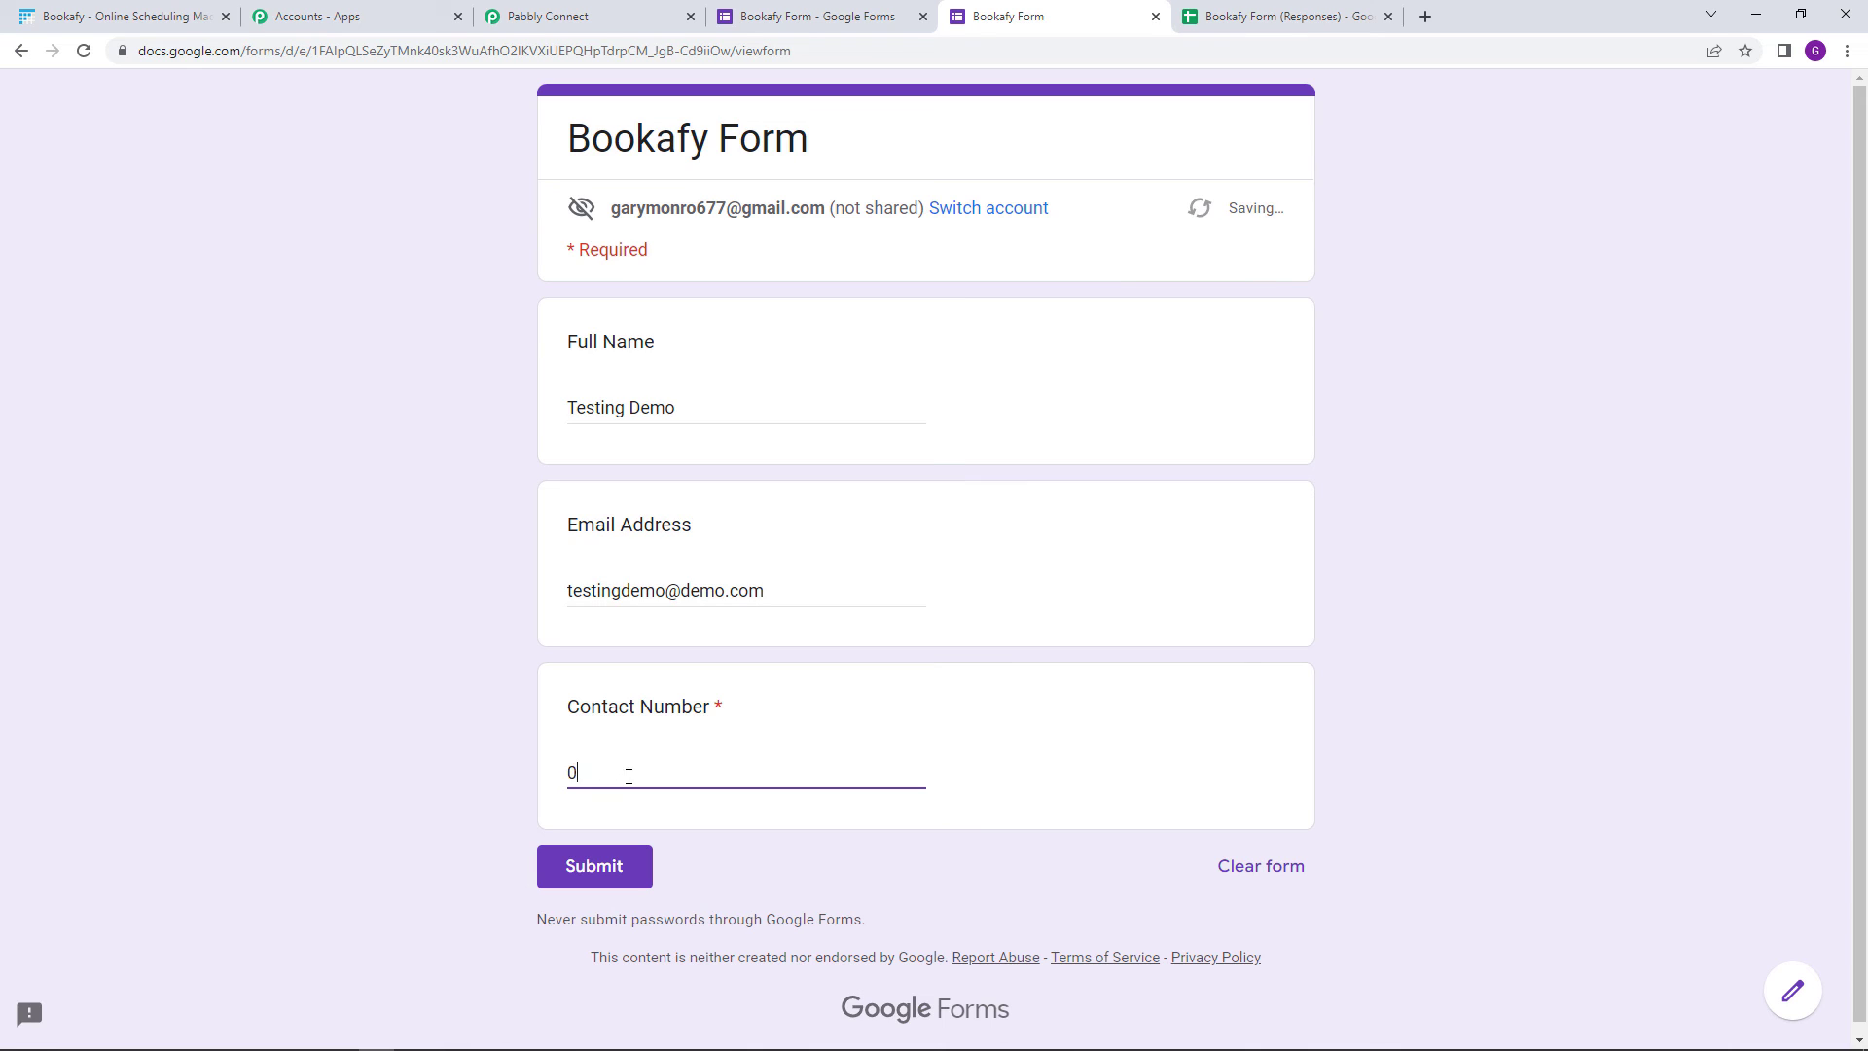
text(*********)
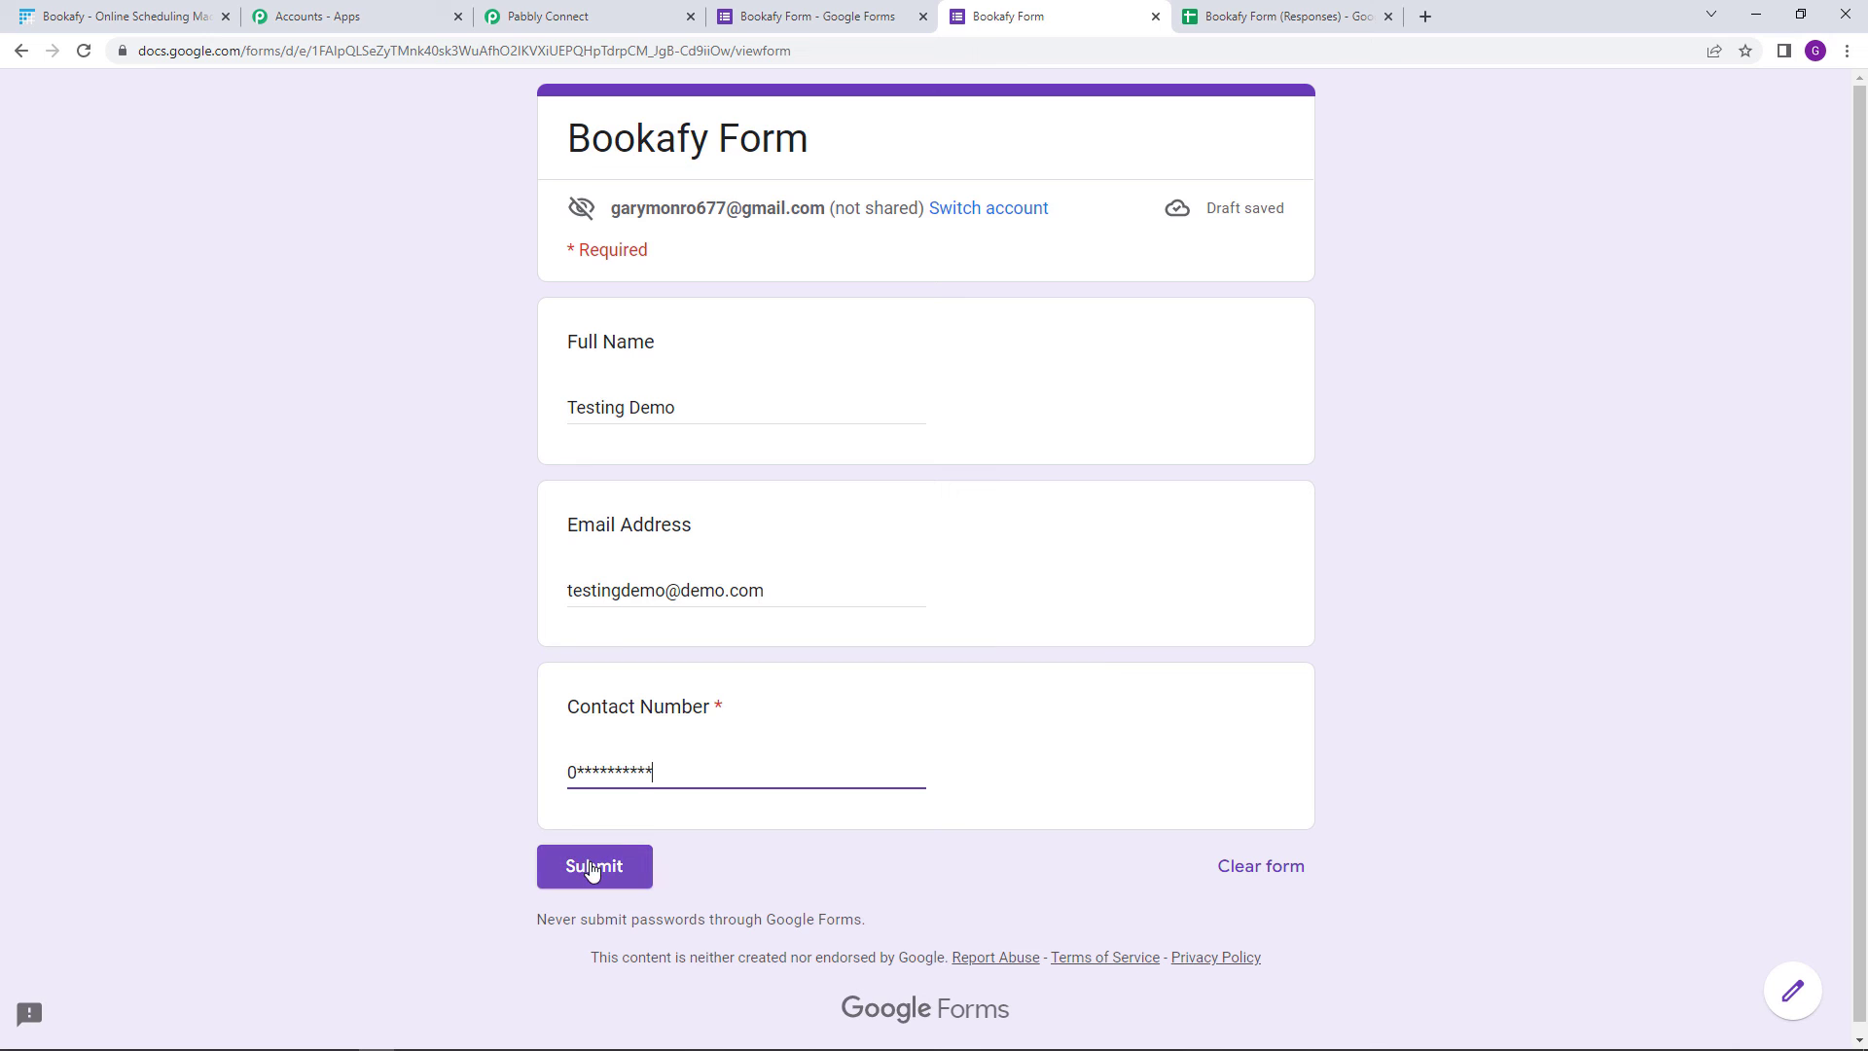
Reload the Bookafy customer list to check the existing customers, and submit the filled-in test response in the live Bookafy Form
click(173, 15)
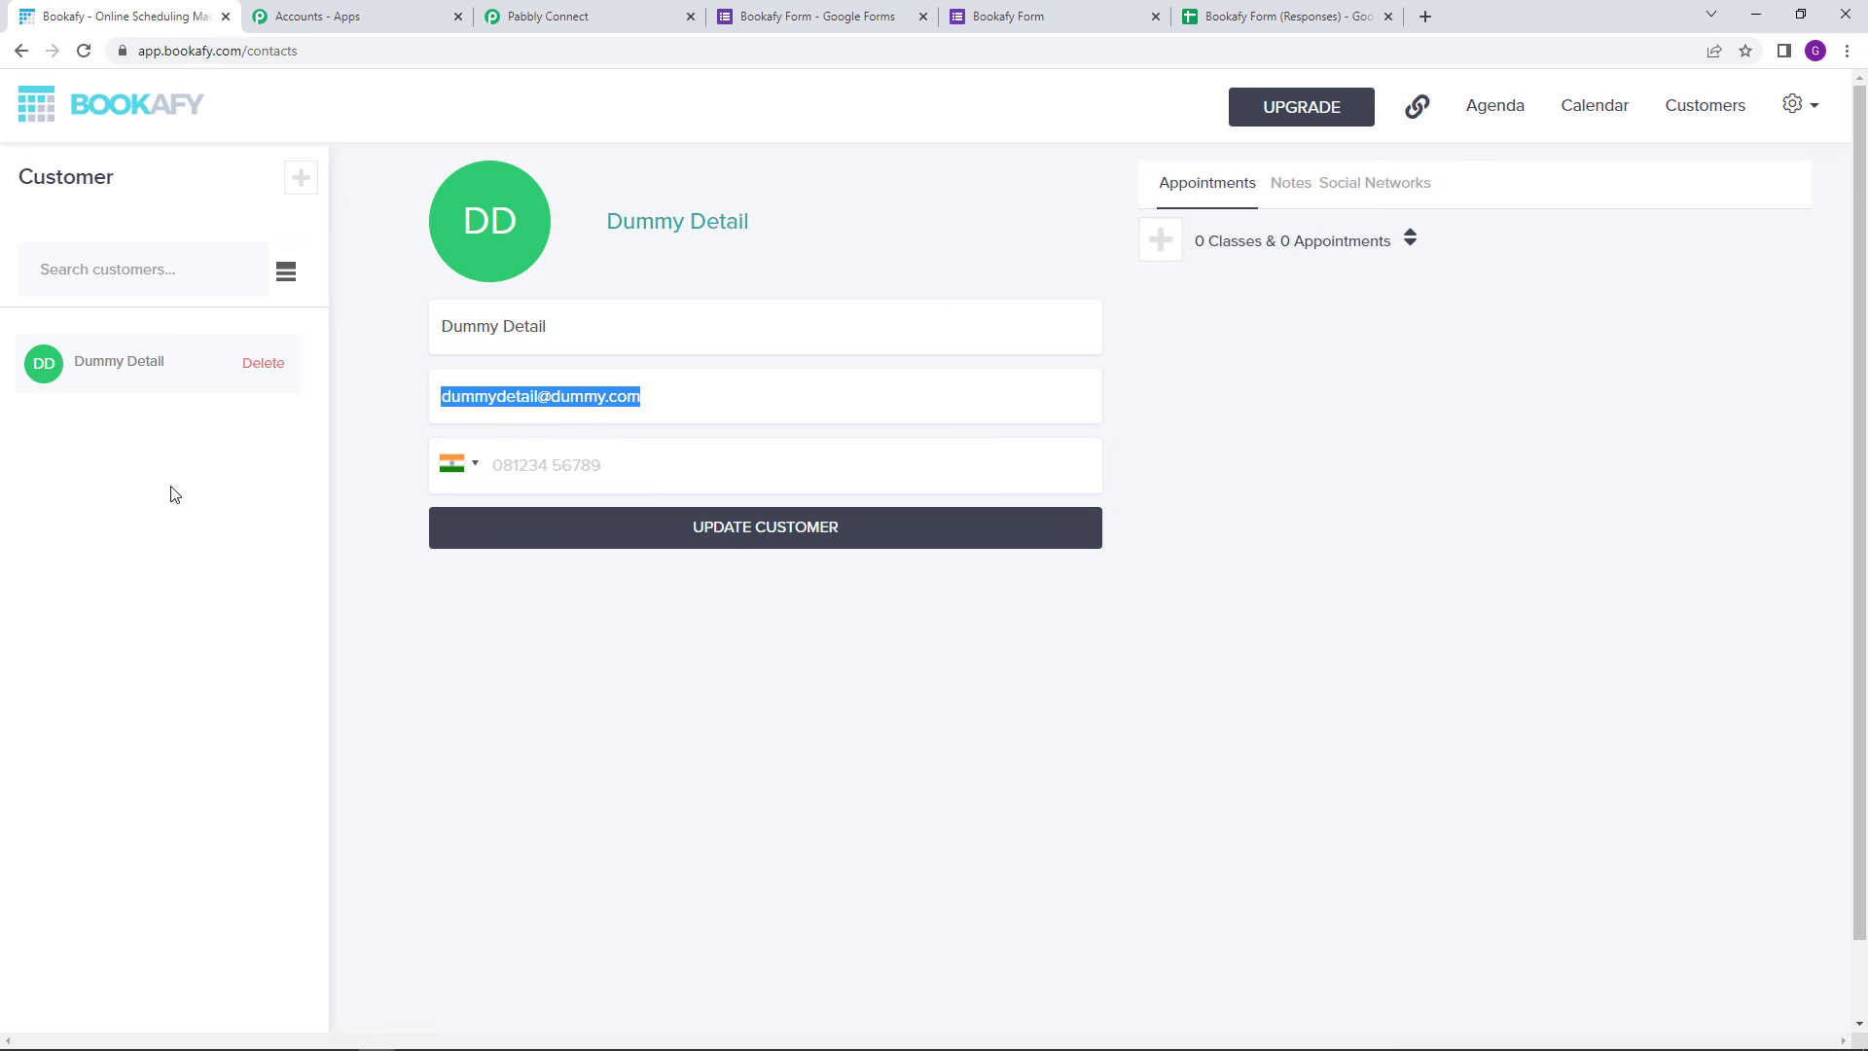
click(84, 56)
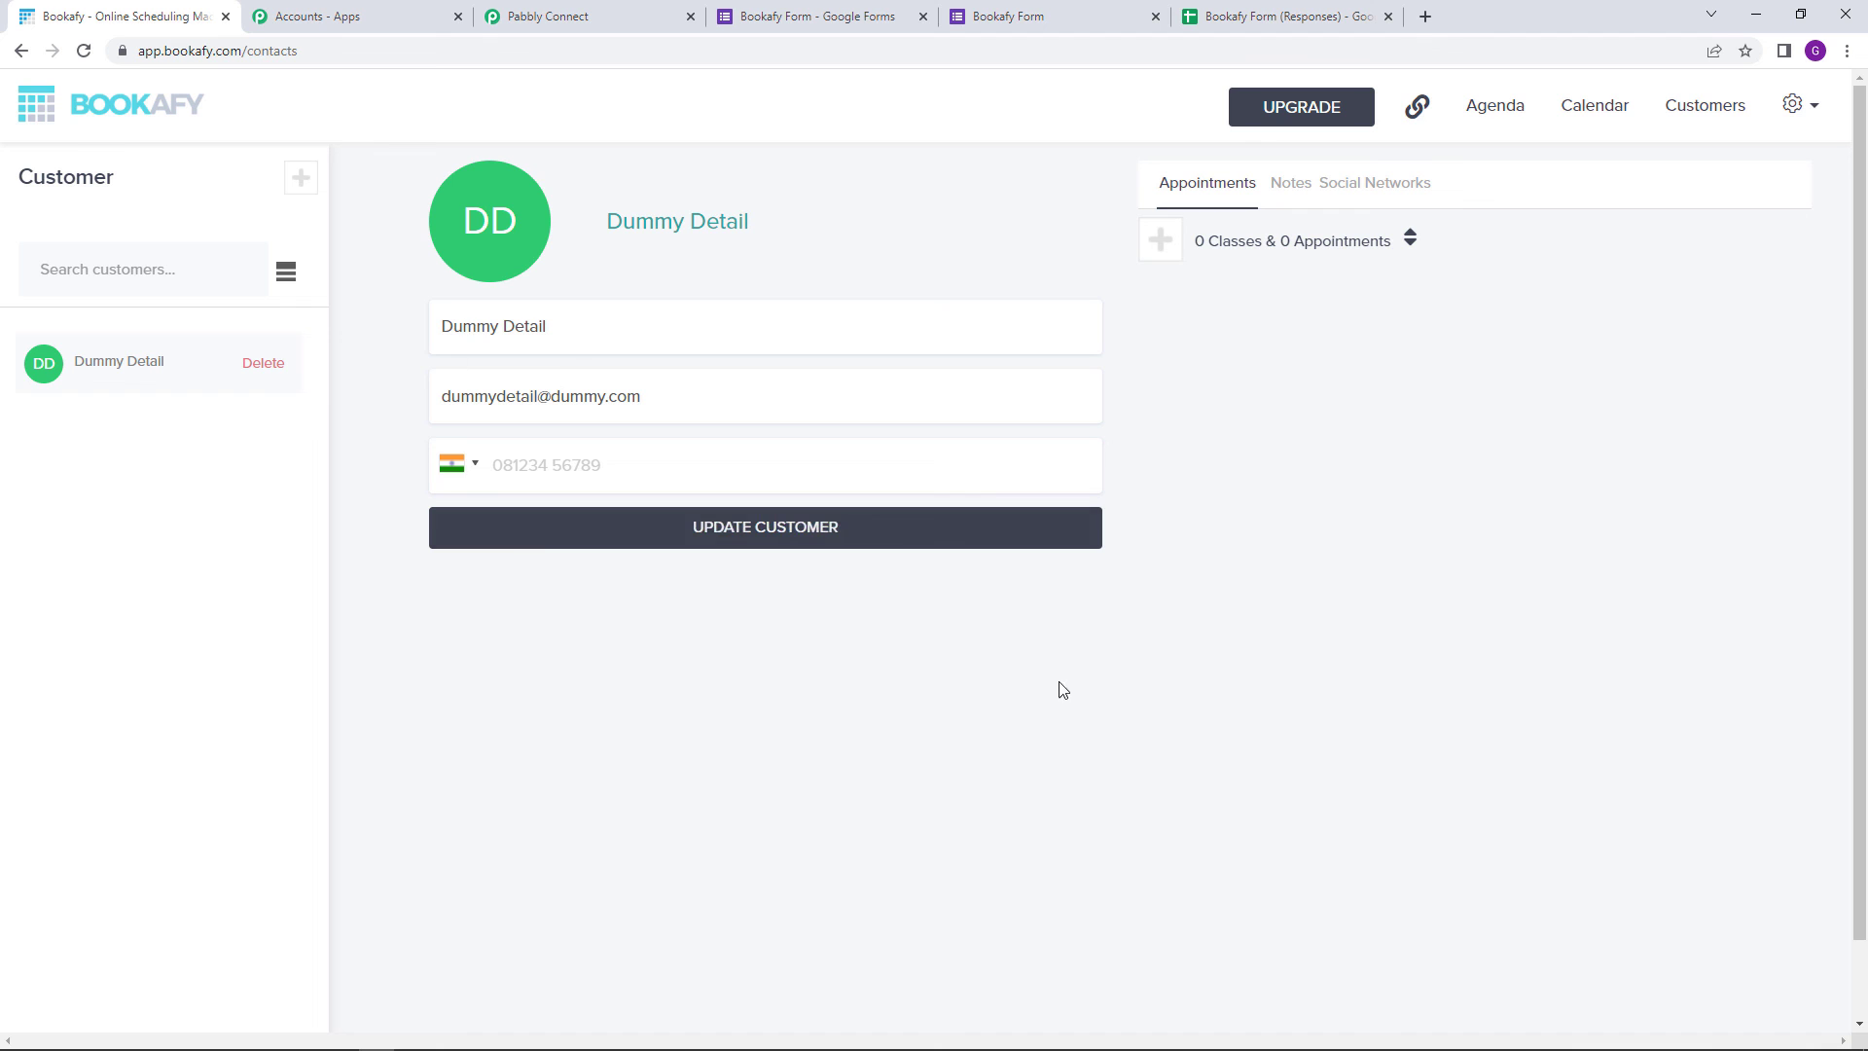
click(997, 8)
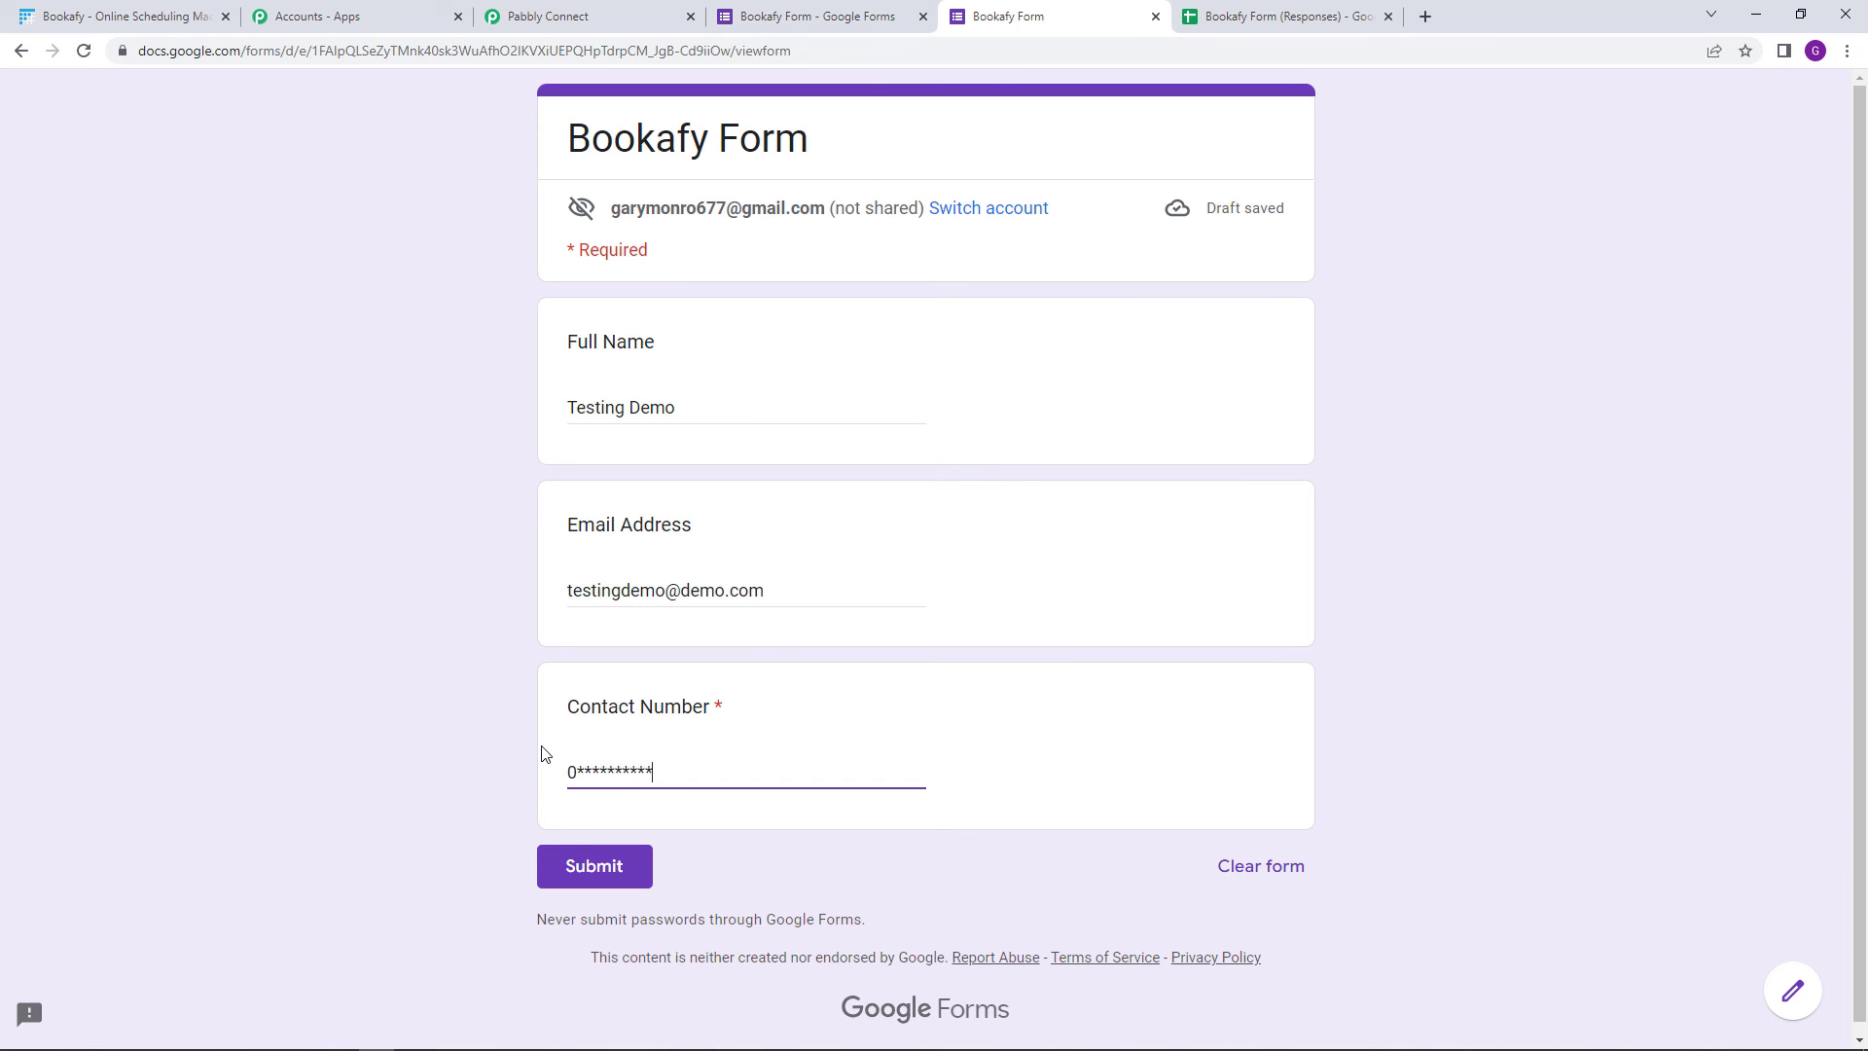
click(599, 880)
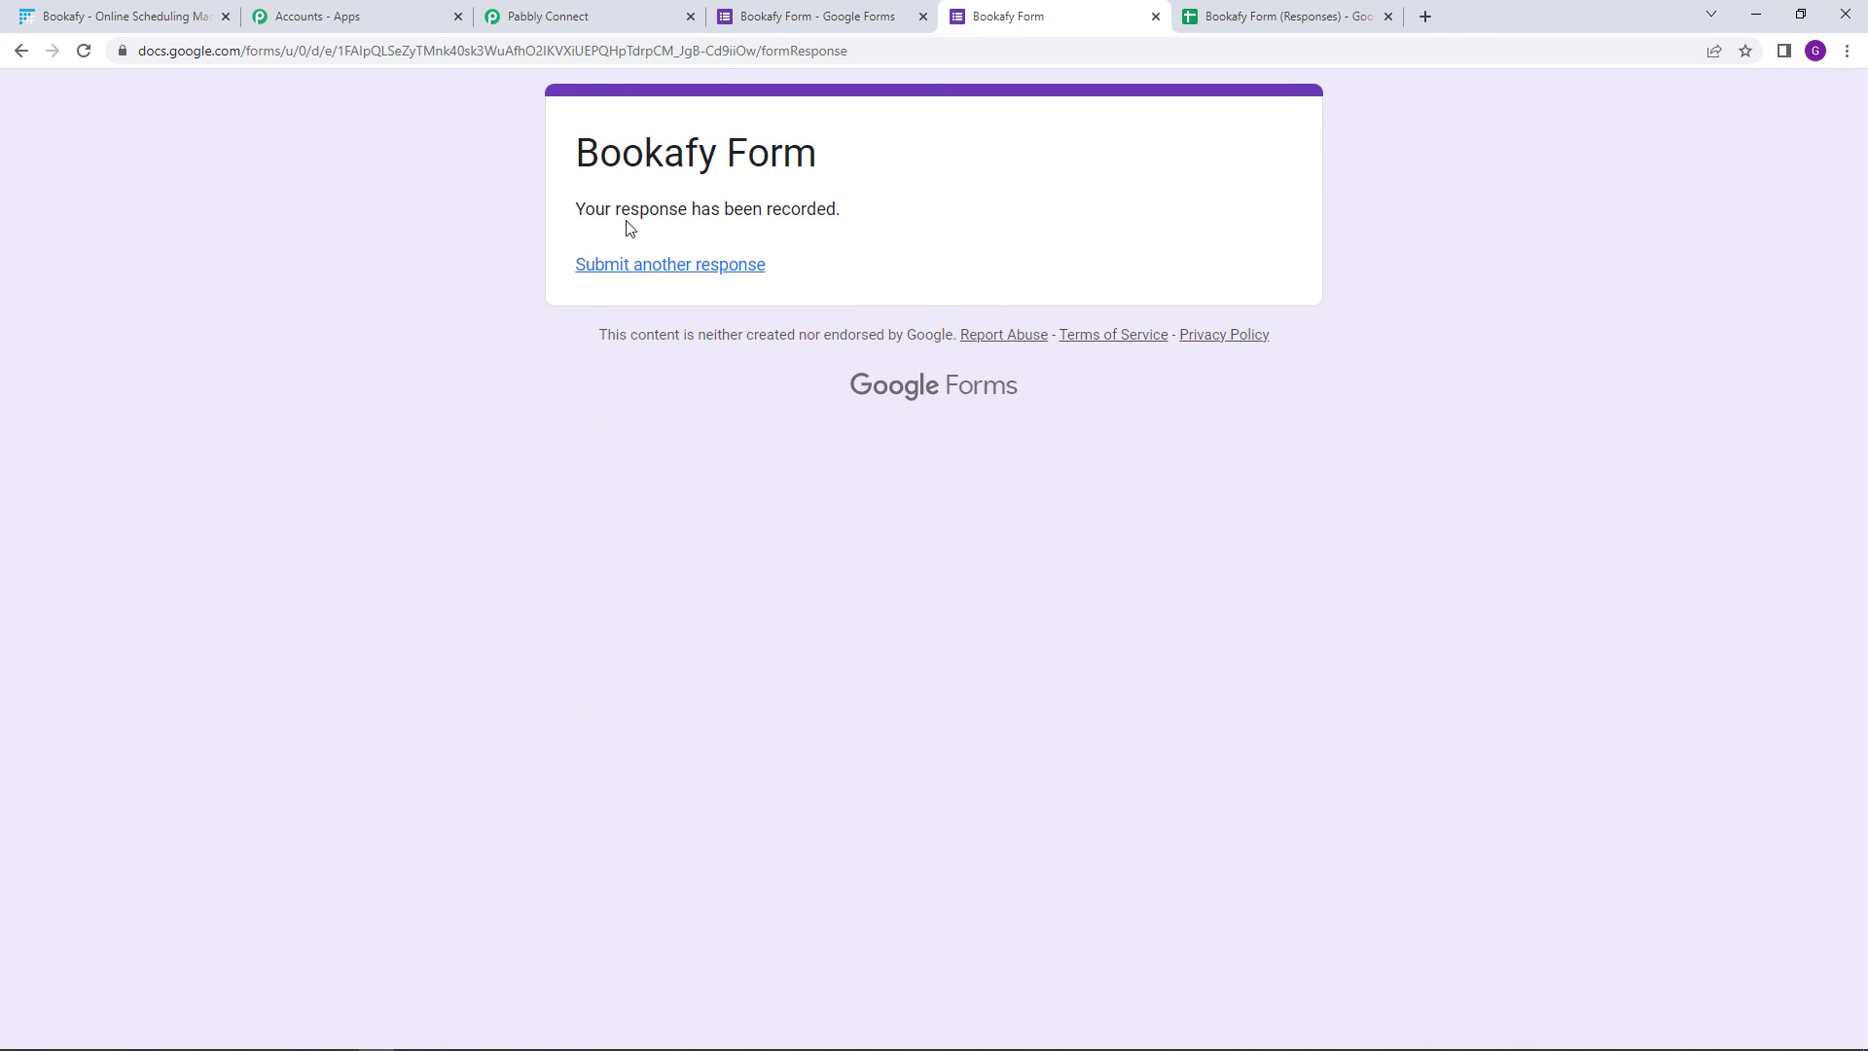
Check the test response in the Bookafy Form (Responses) spreadsheet, and reload Bookafy's customers to inspect the matching customer's name and email
click(1212, 19)
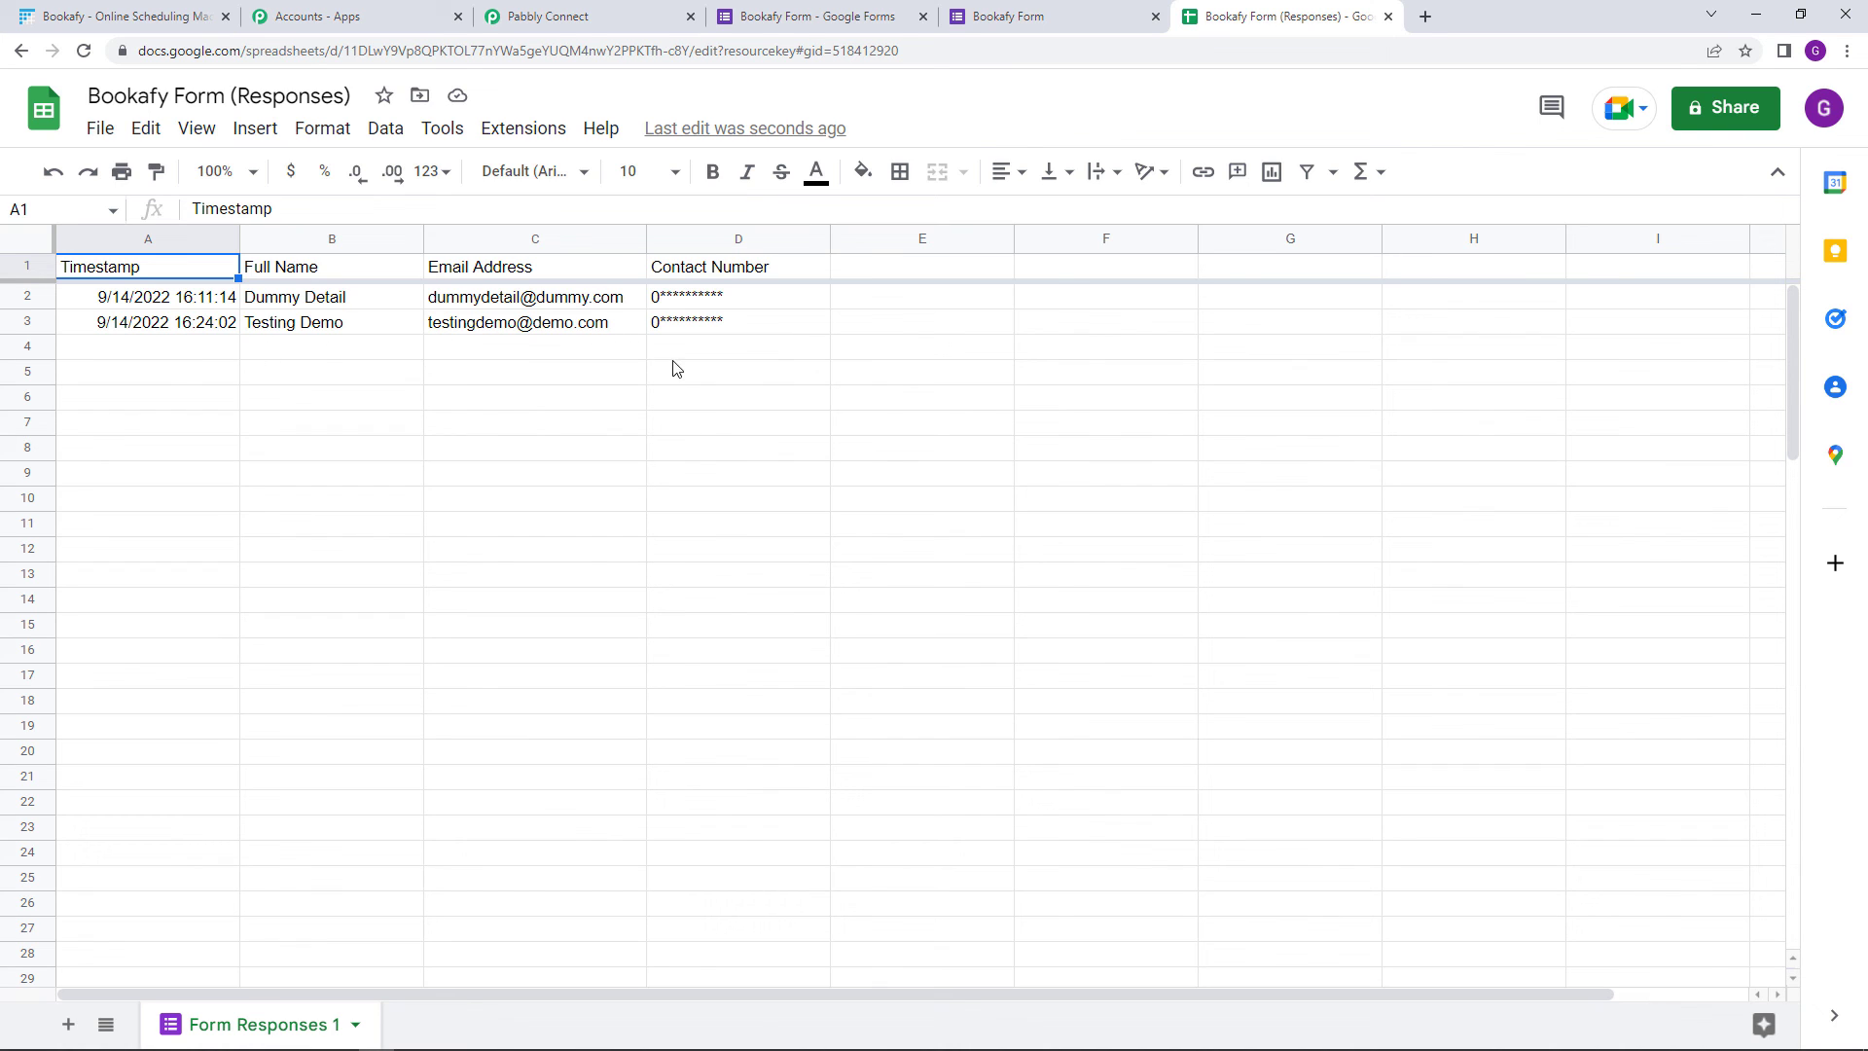
click(101, 10)
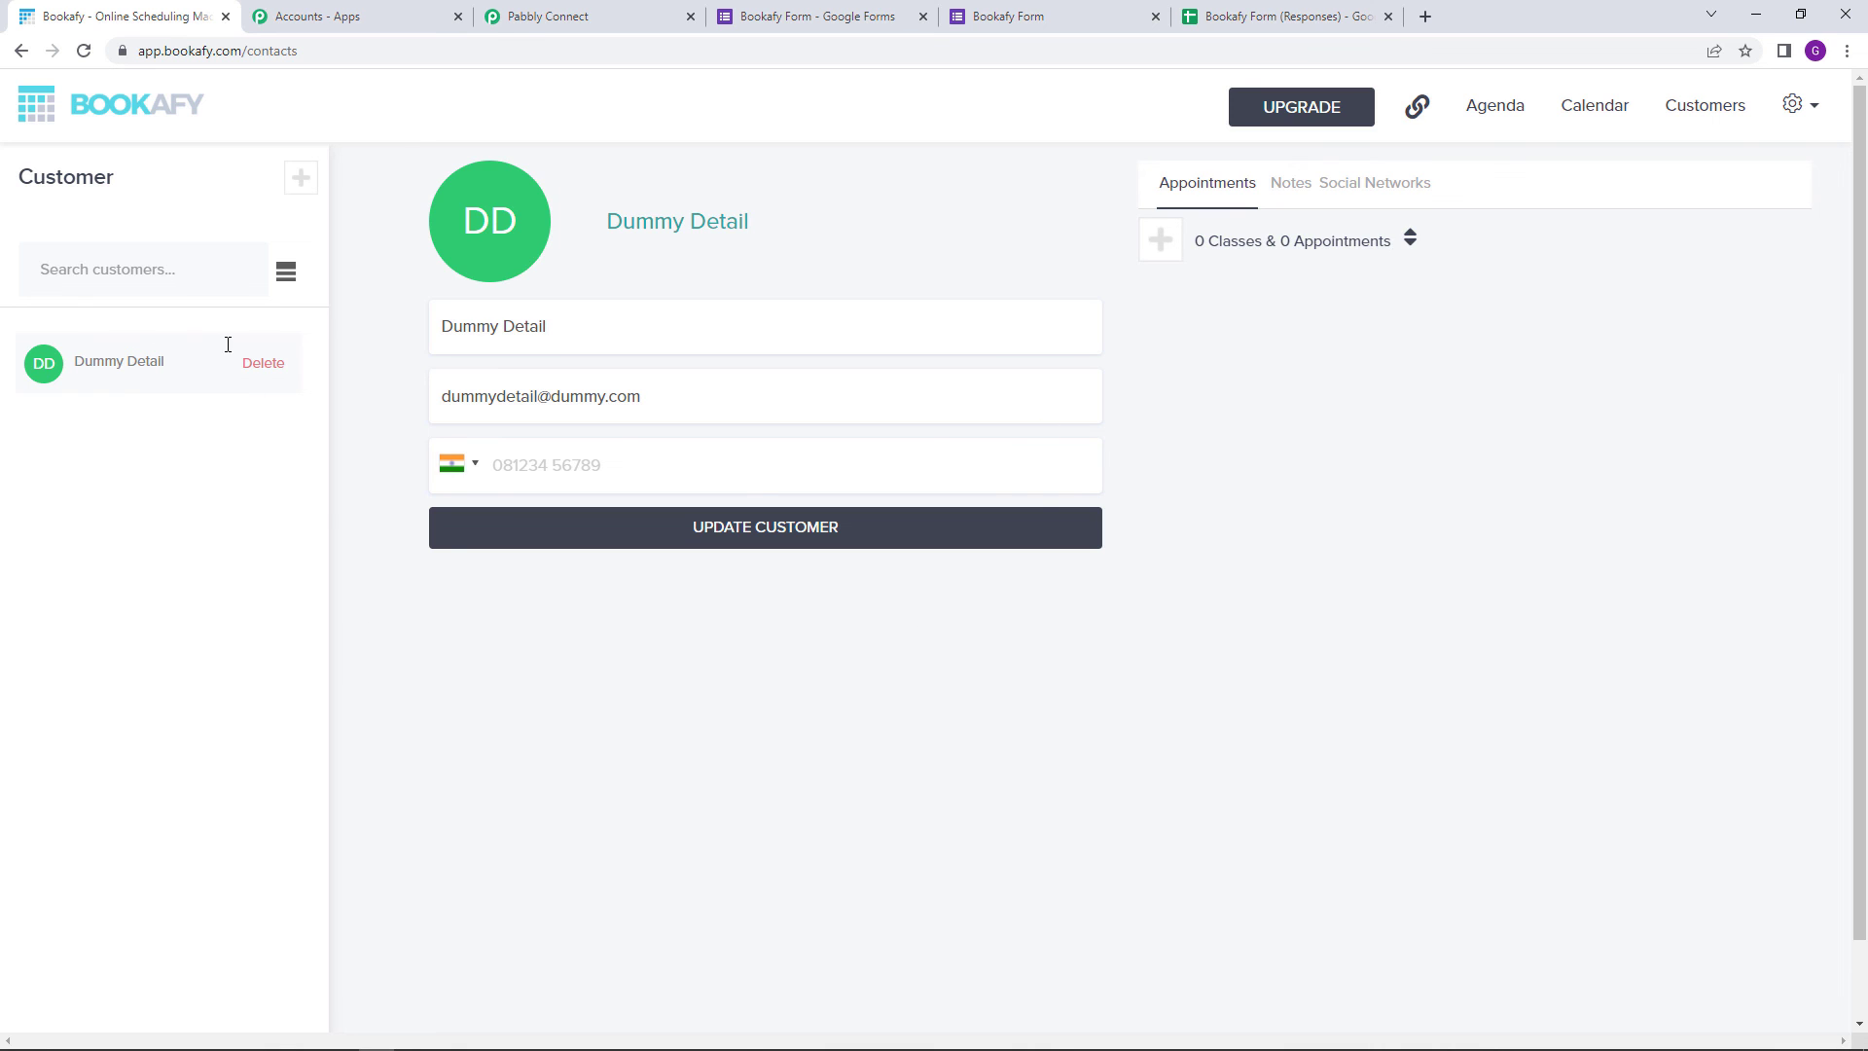
click(83, 51)
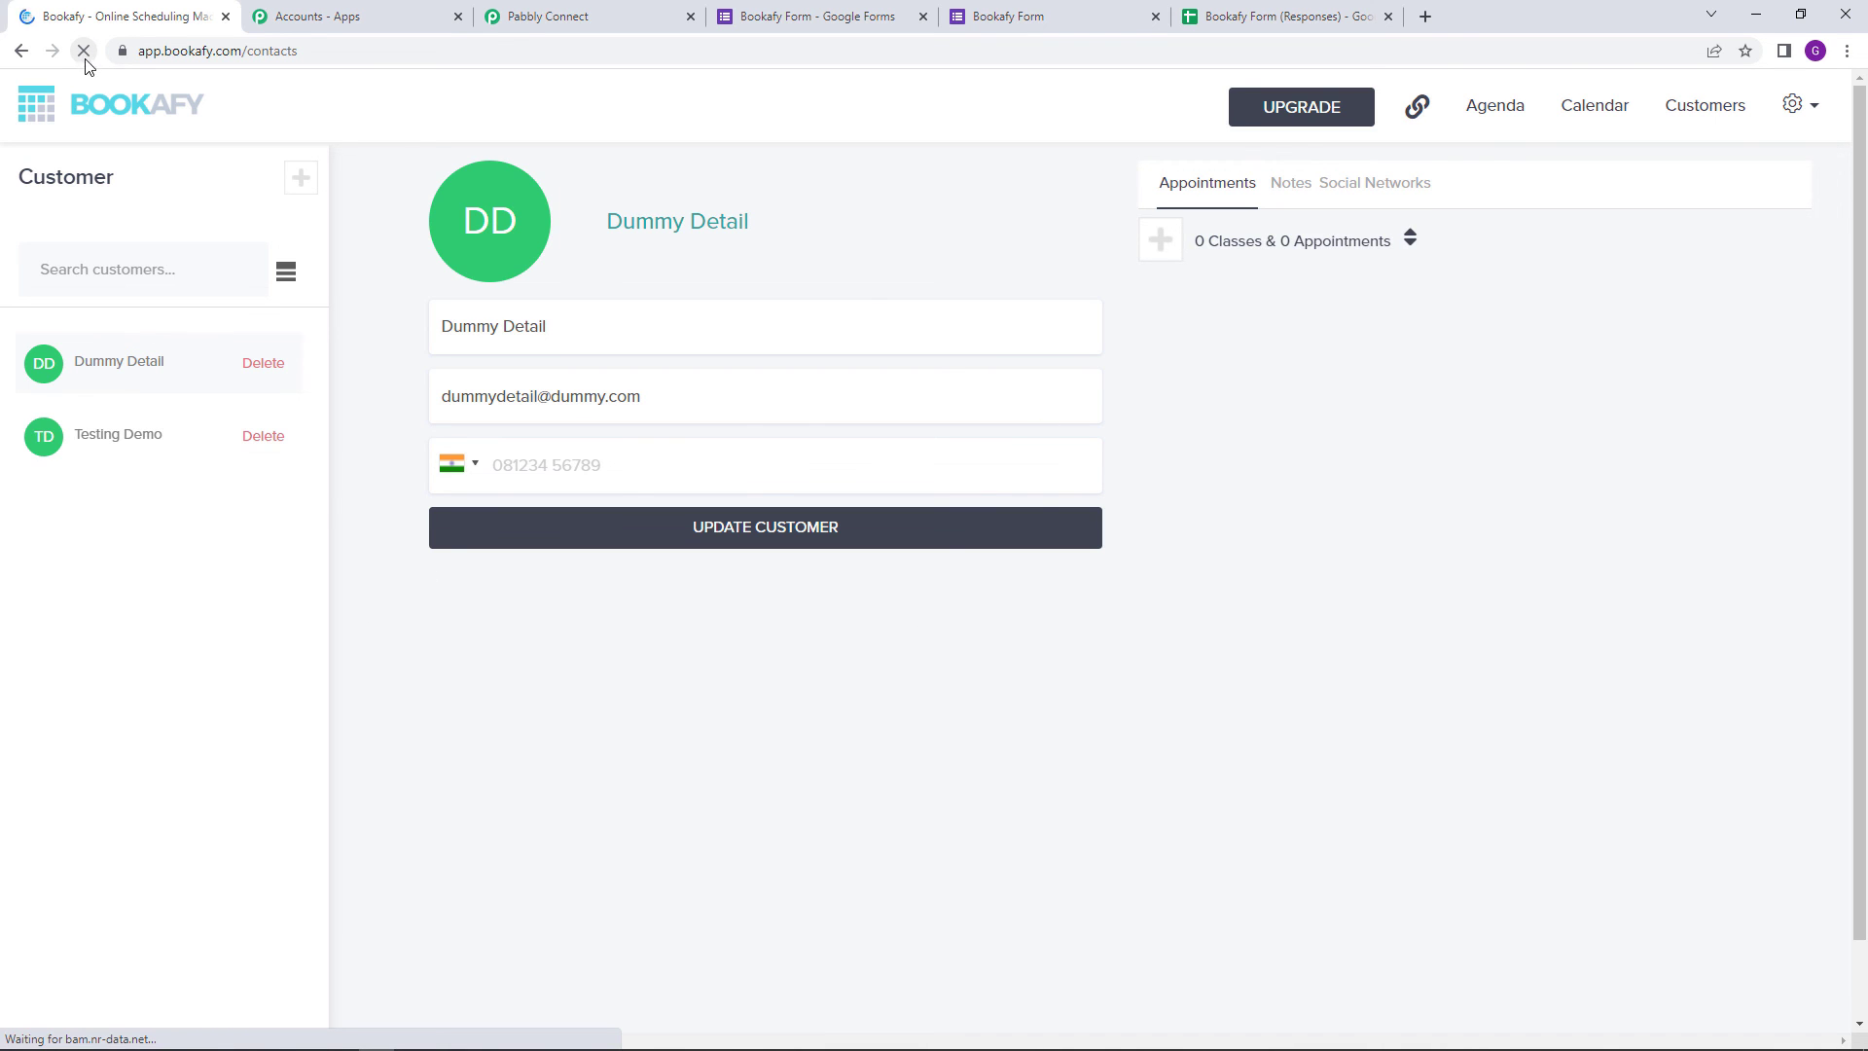
click(149, 450)
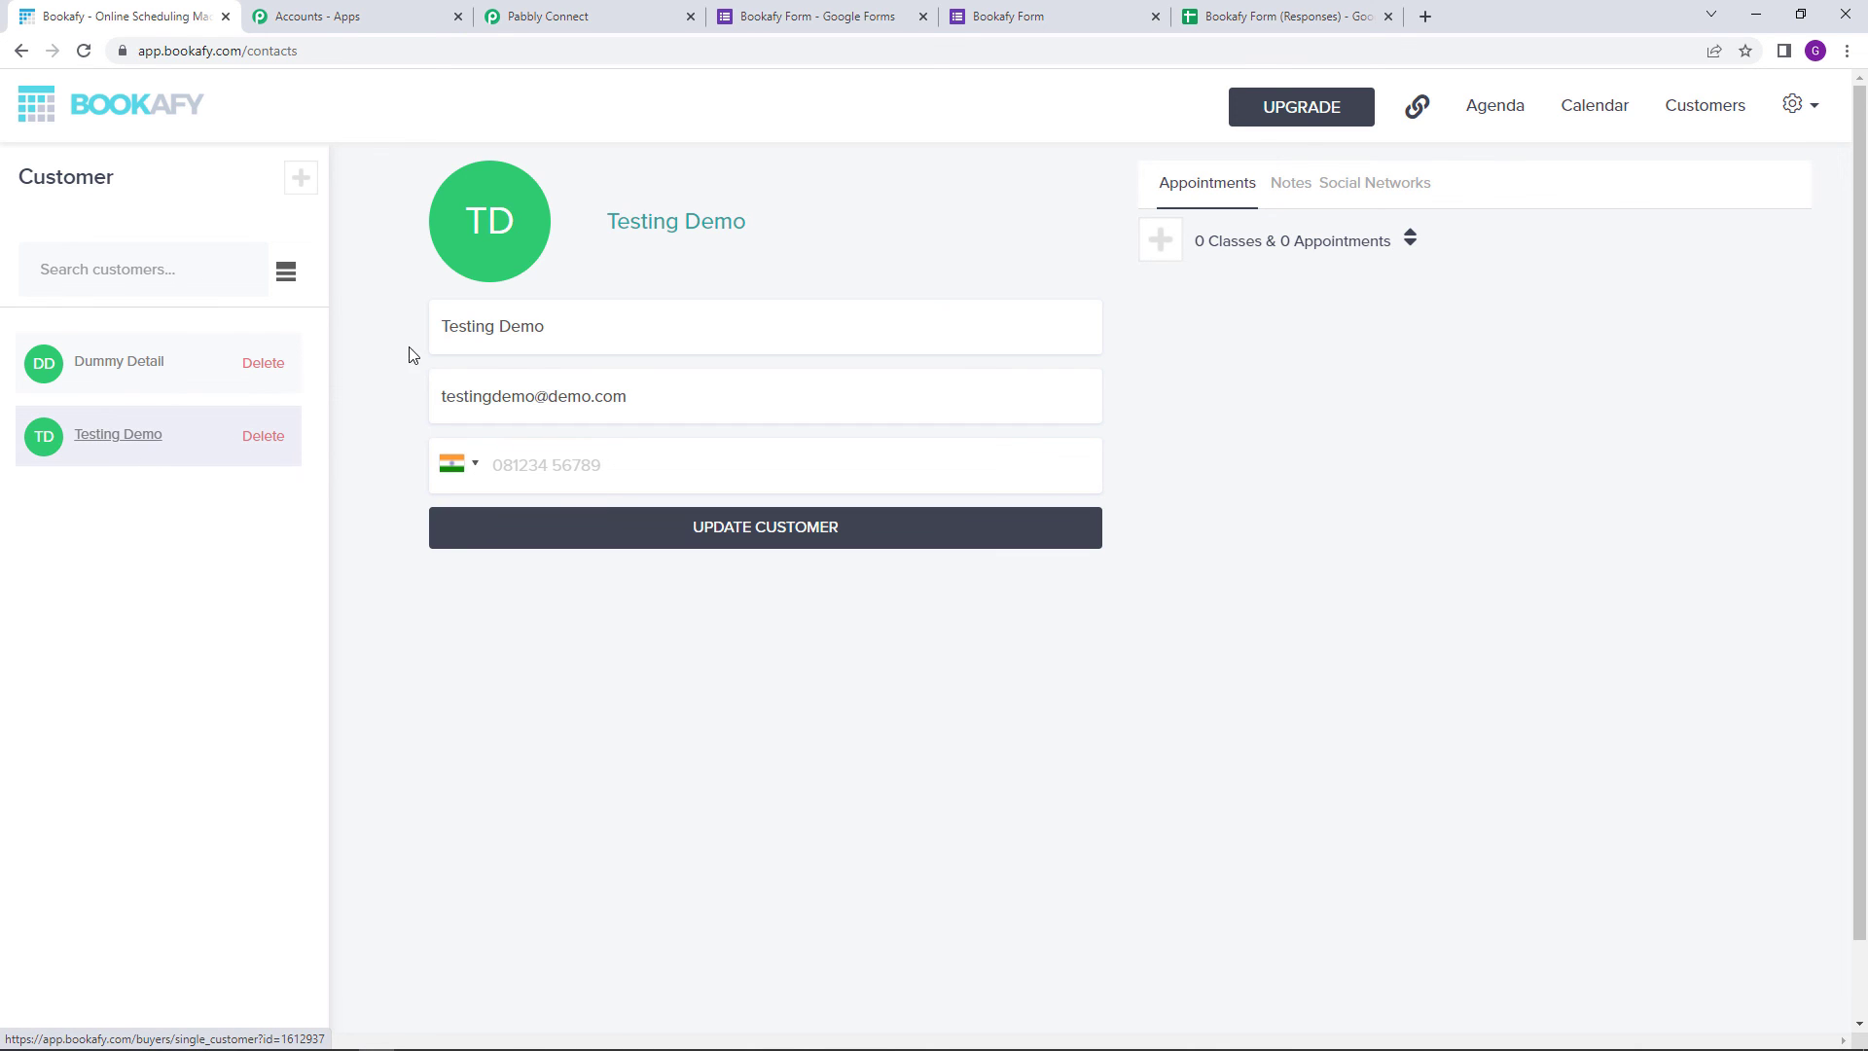
drag(444, 335, 565, 329)
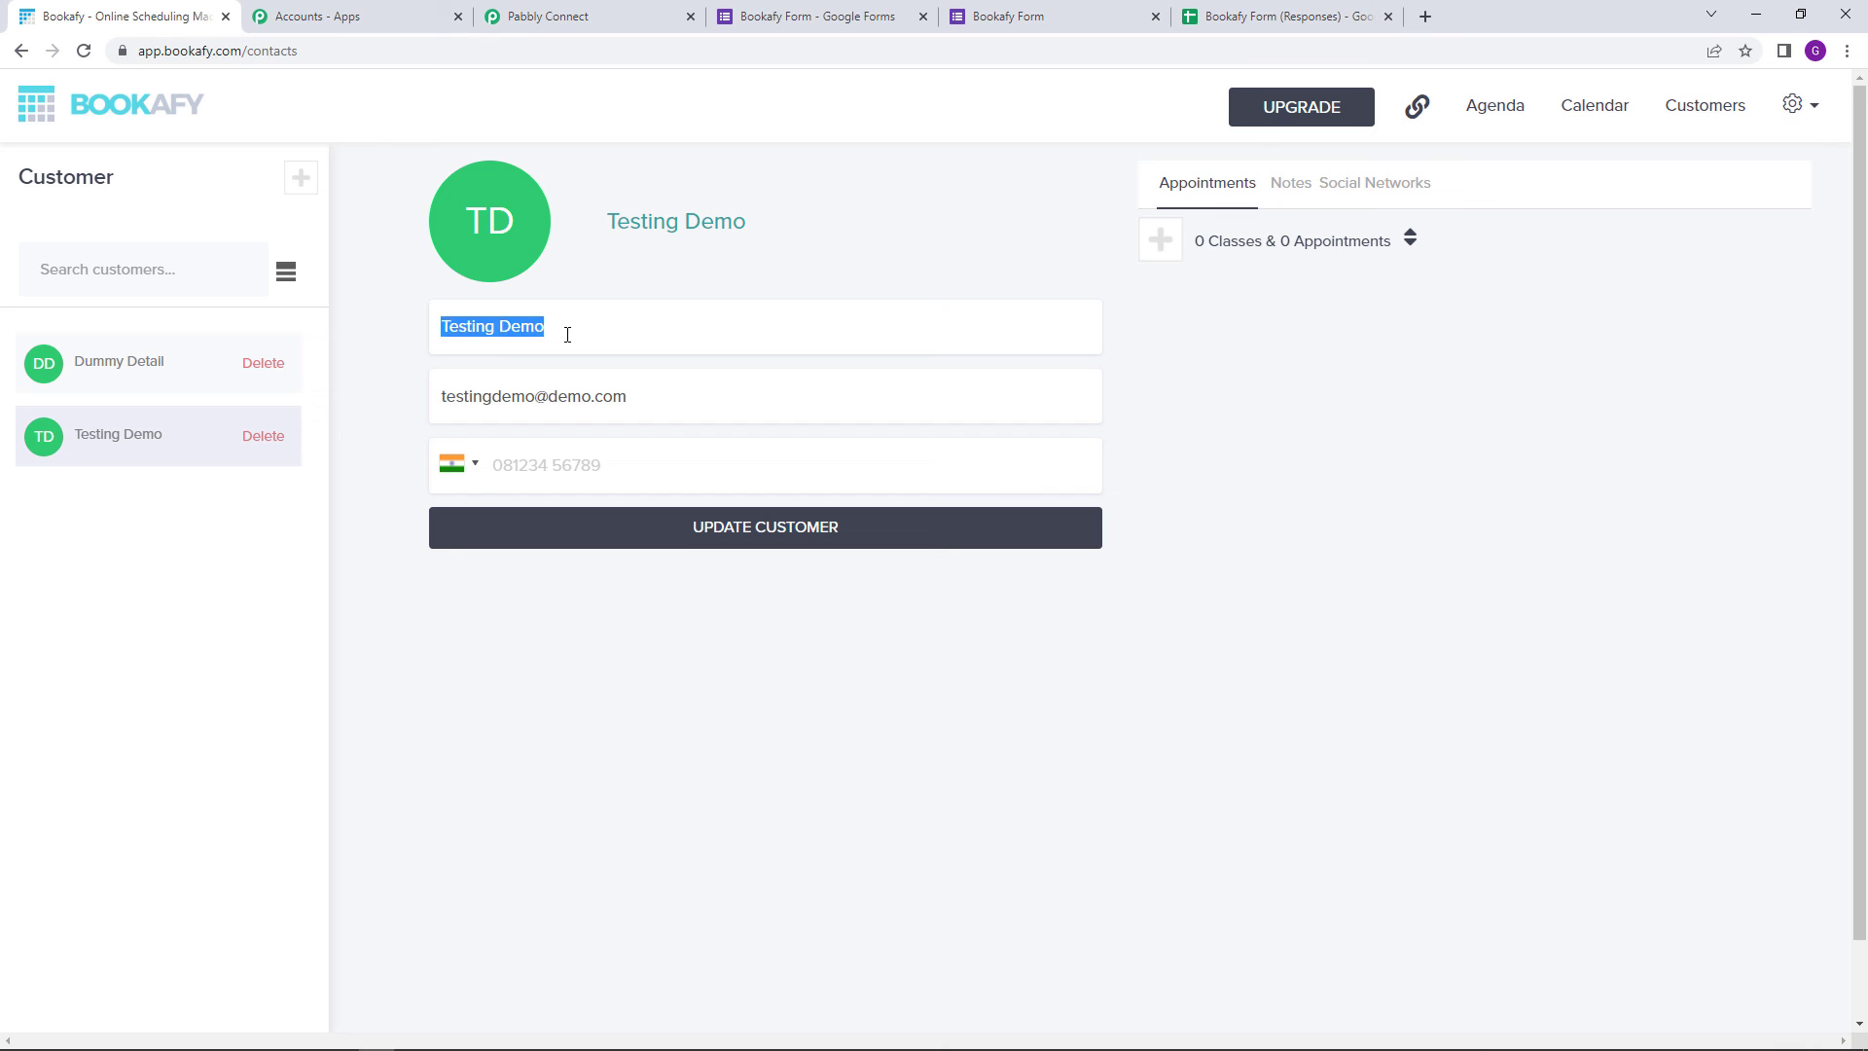
click(699, 253)
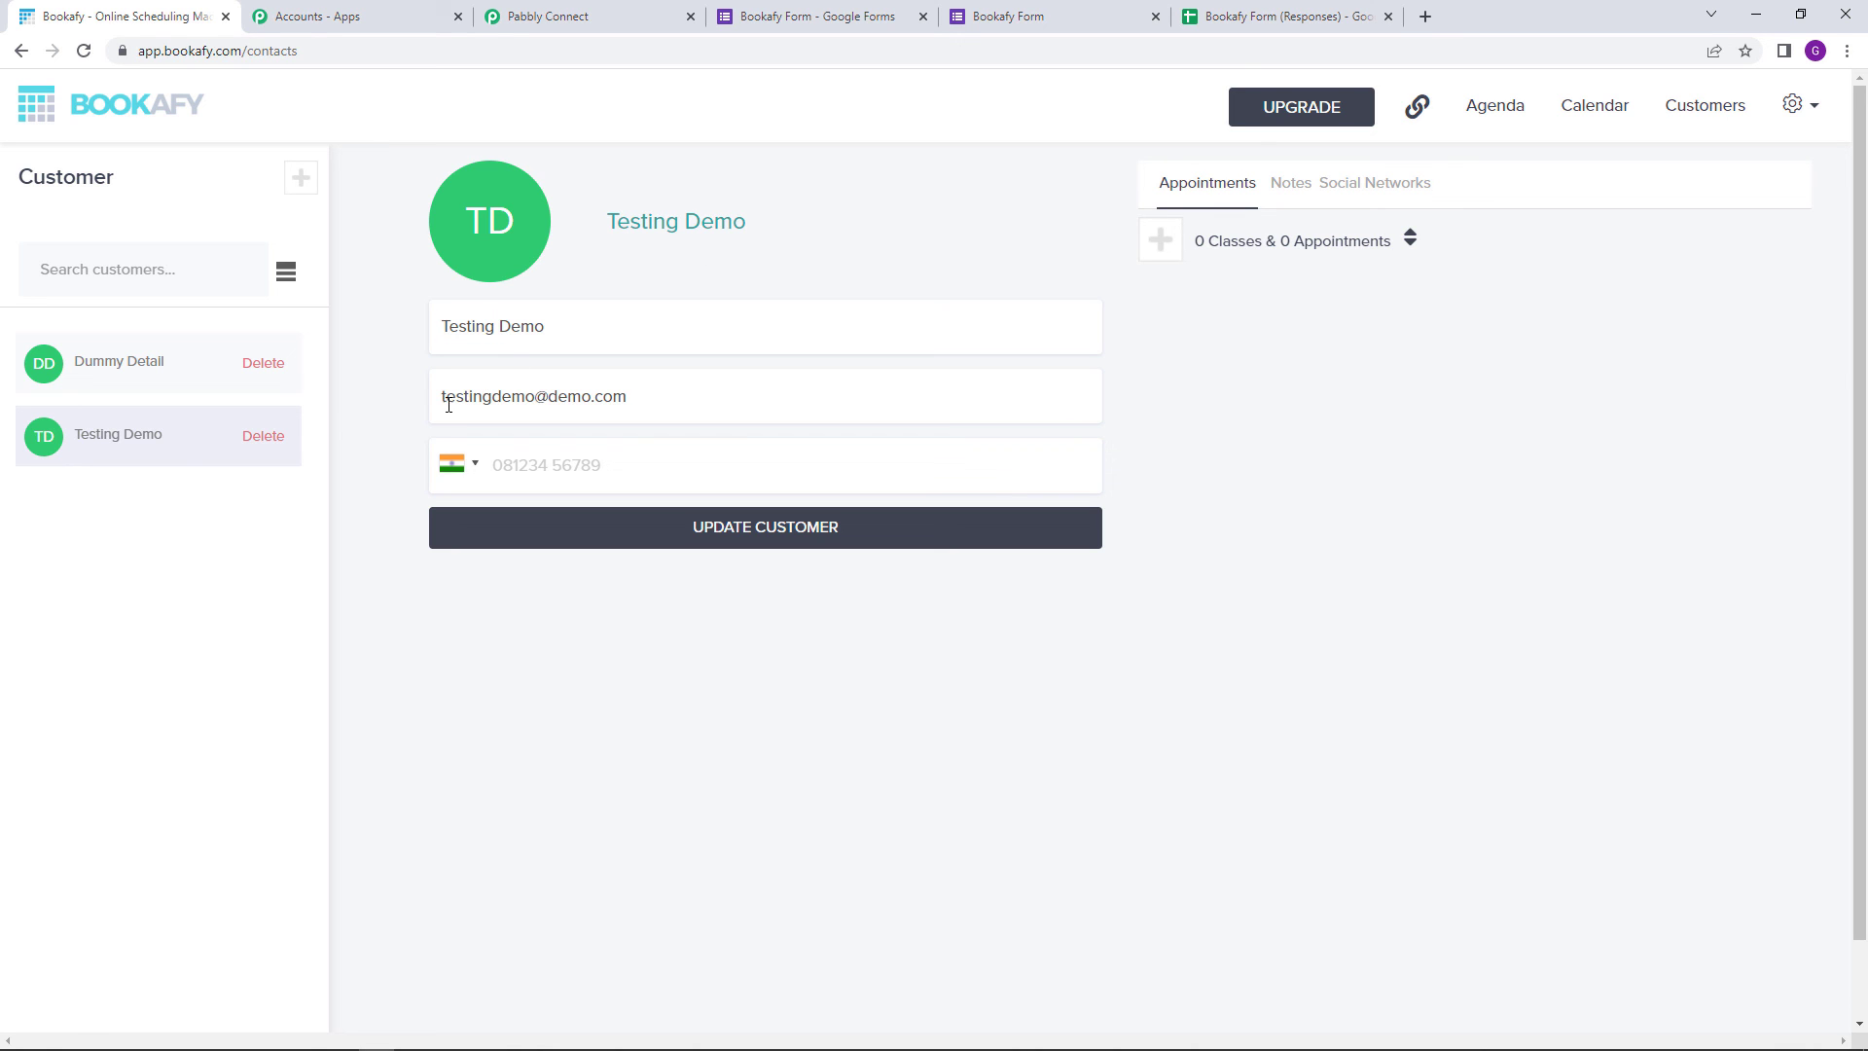
drag(441, 402, 673, 404)
click(712, 284)
Switch to Pabbly Connect and generate a share link for the Google Forms To Bookafy Automation workflow
click(526, 11)
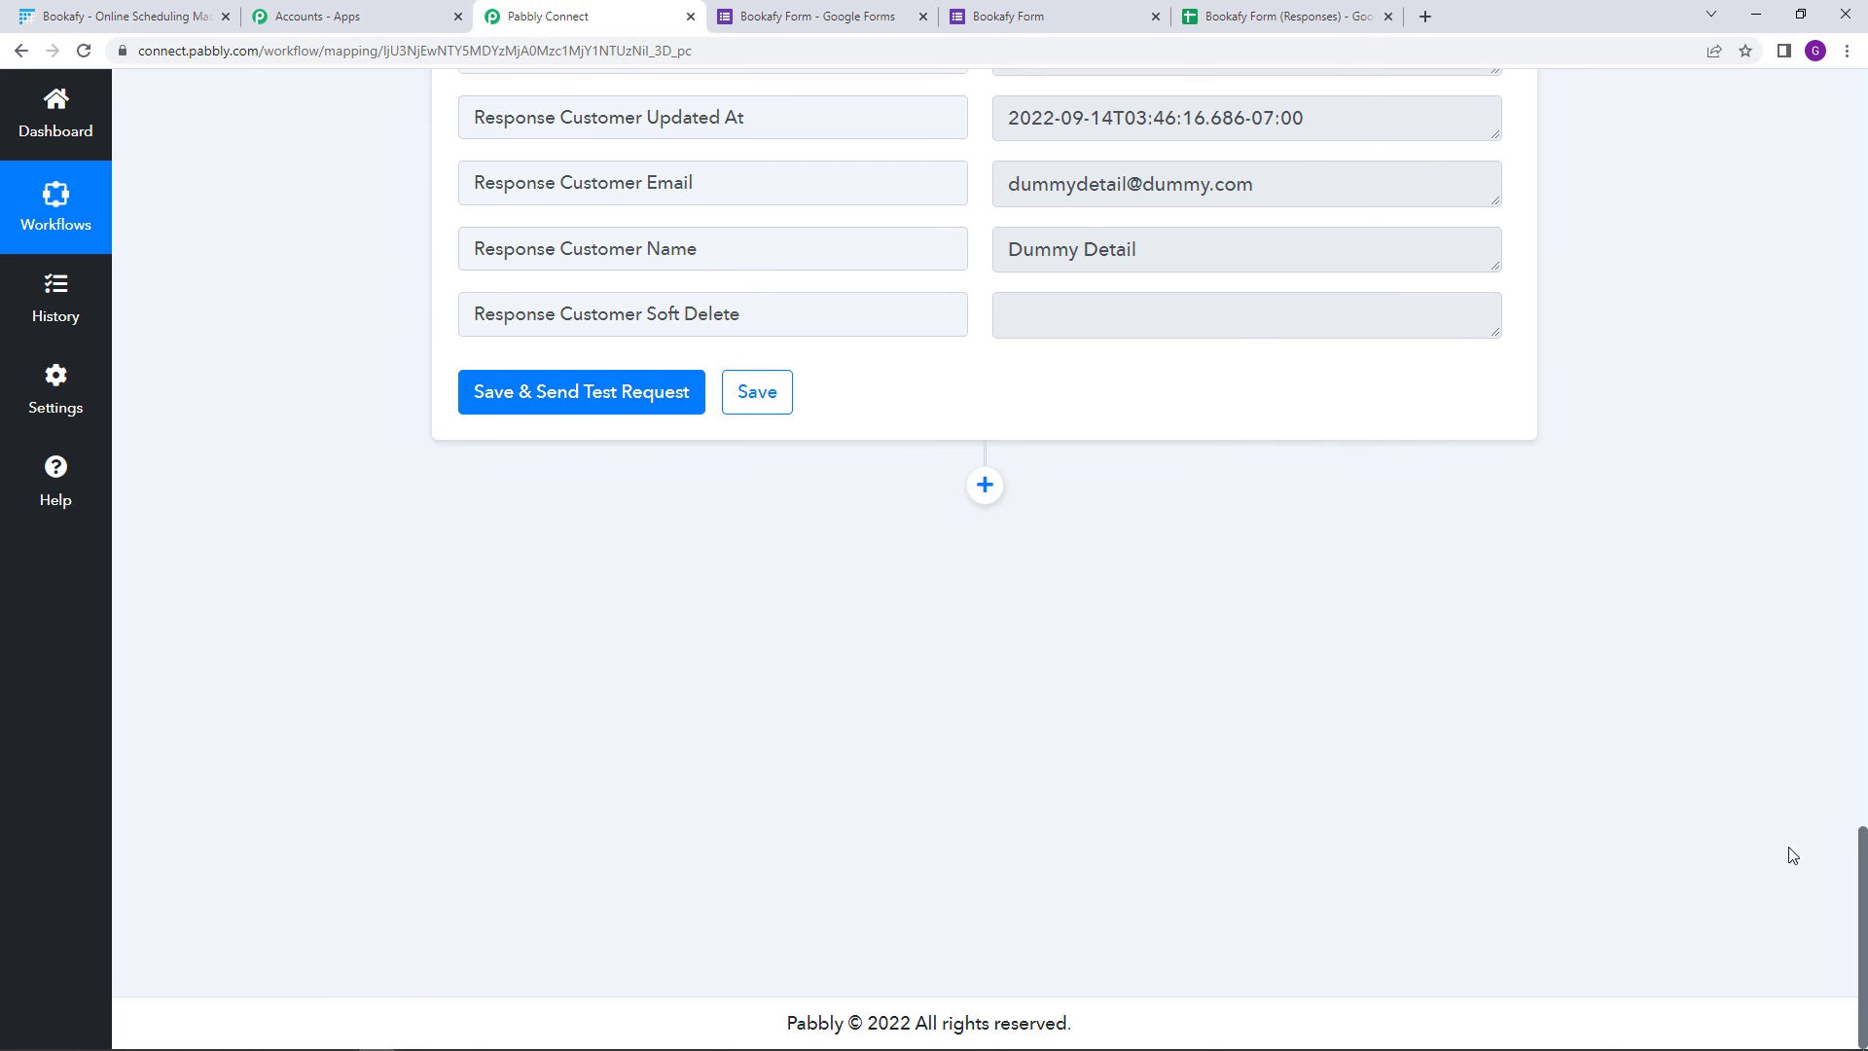
drag(1863, 878, 1859, 107)
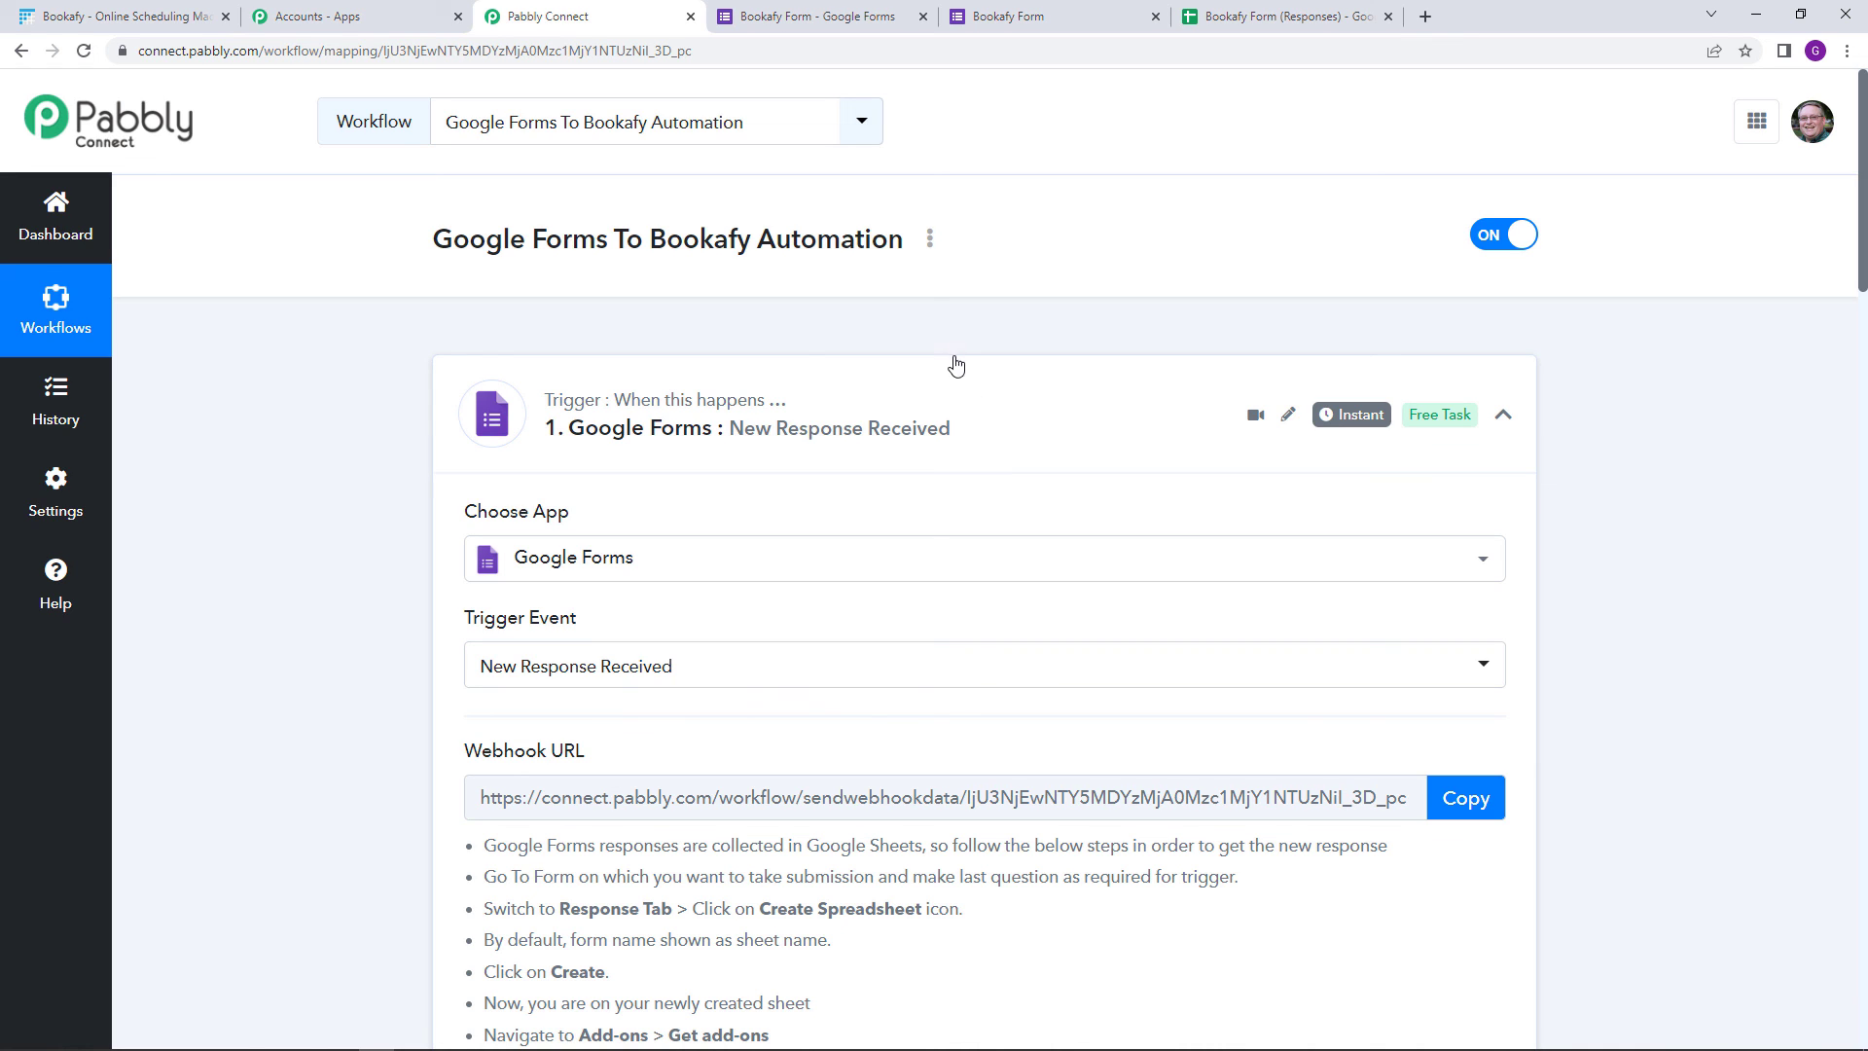
click(929, 241)
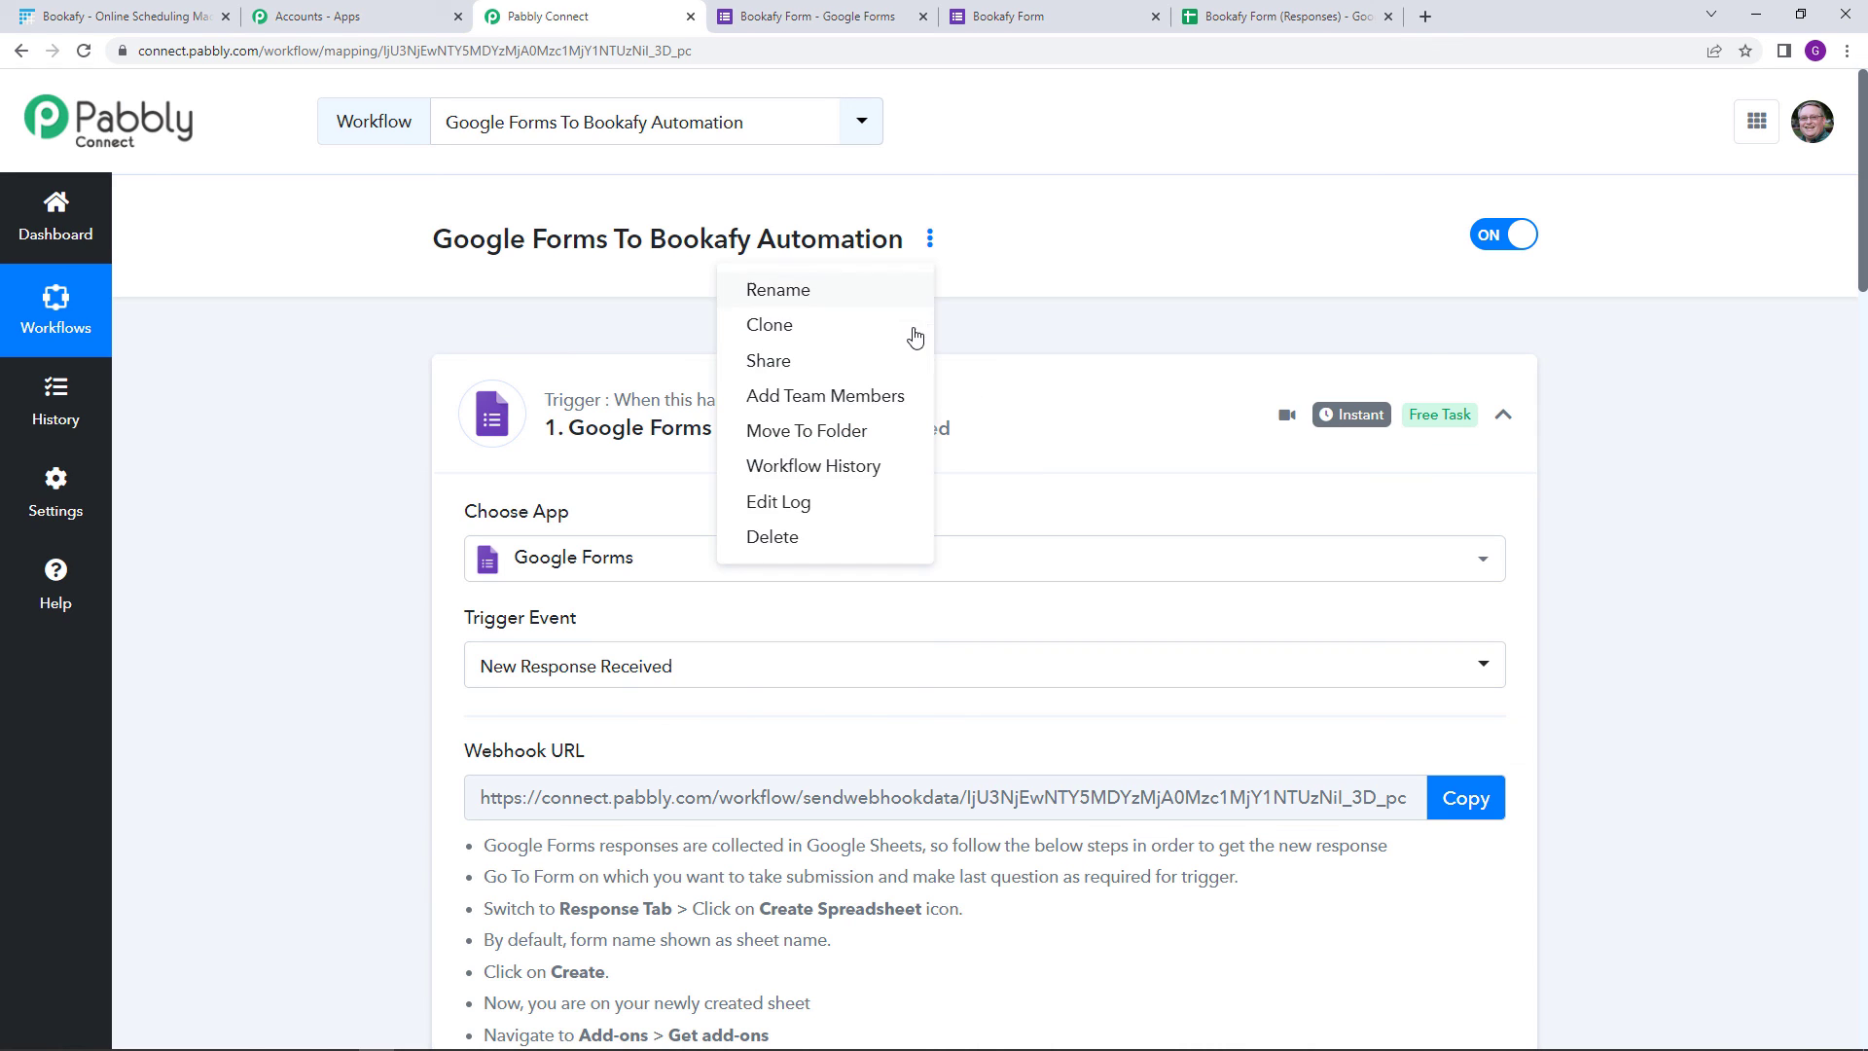
click(912, 360)
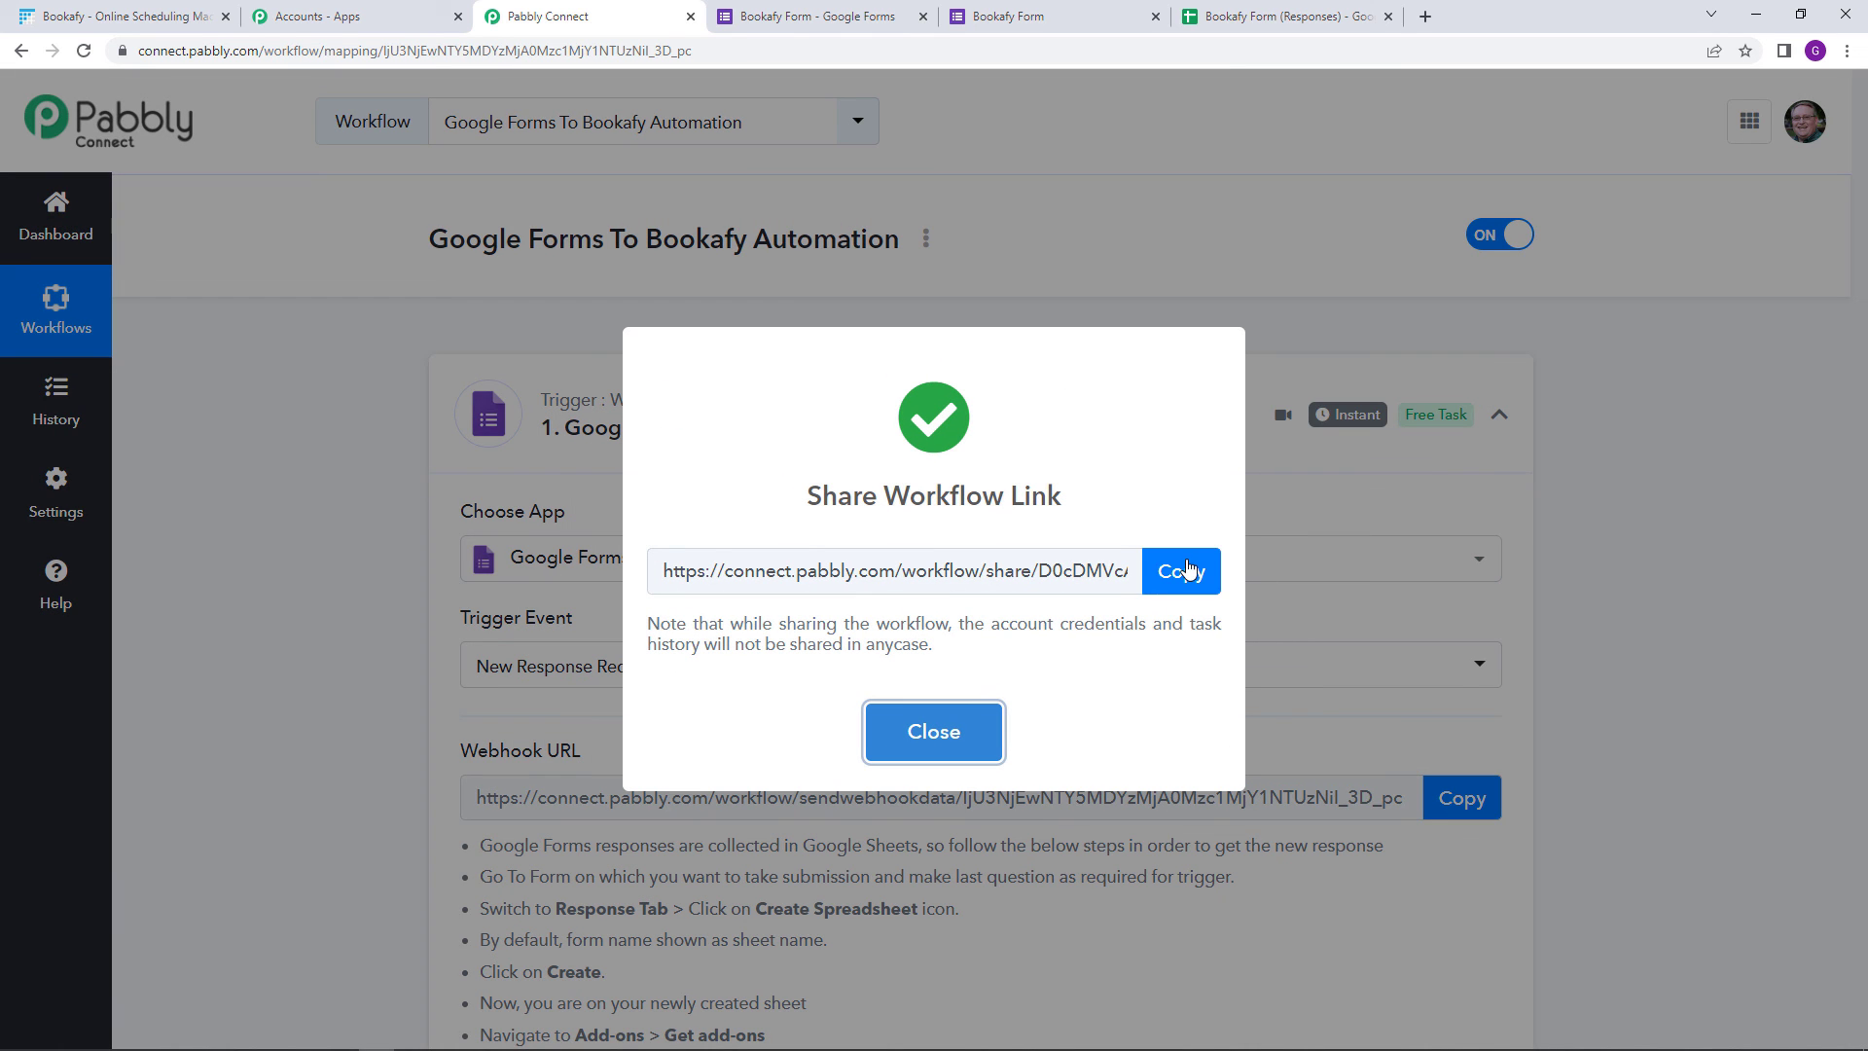